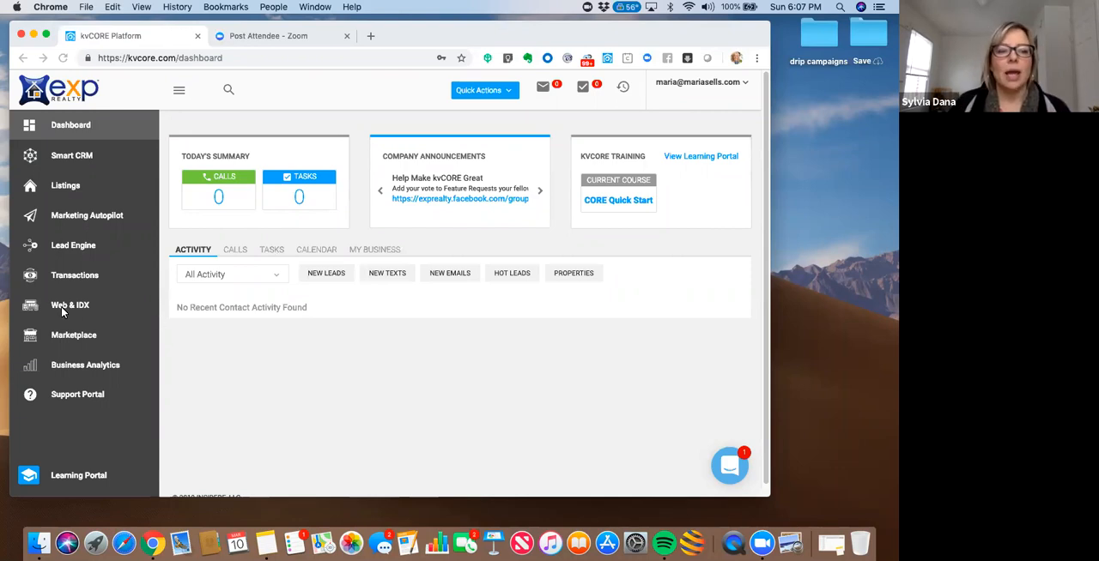
- Open the property listings and apply the Plymouth location filter
left_click(72, 249)
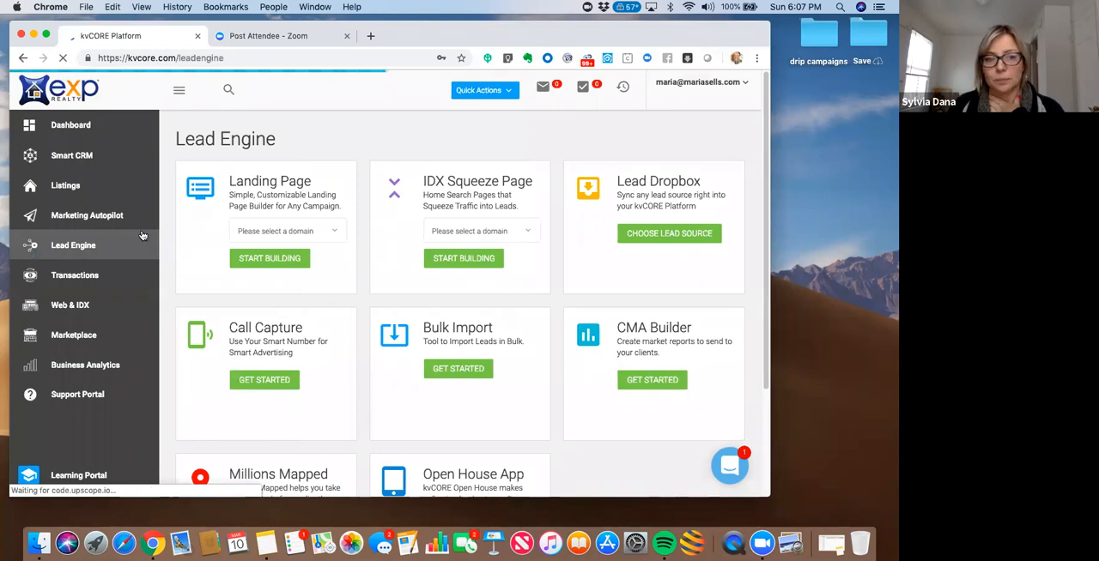
left_click(74, 188)
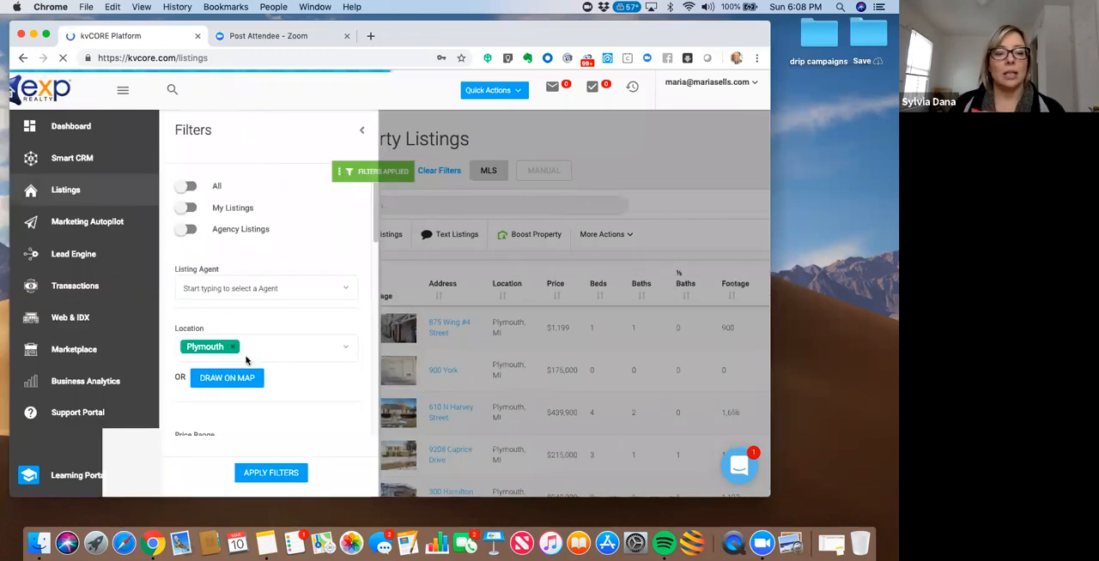
left_click(283, 473)
scroll(380, 257, "right", 5)
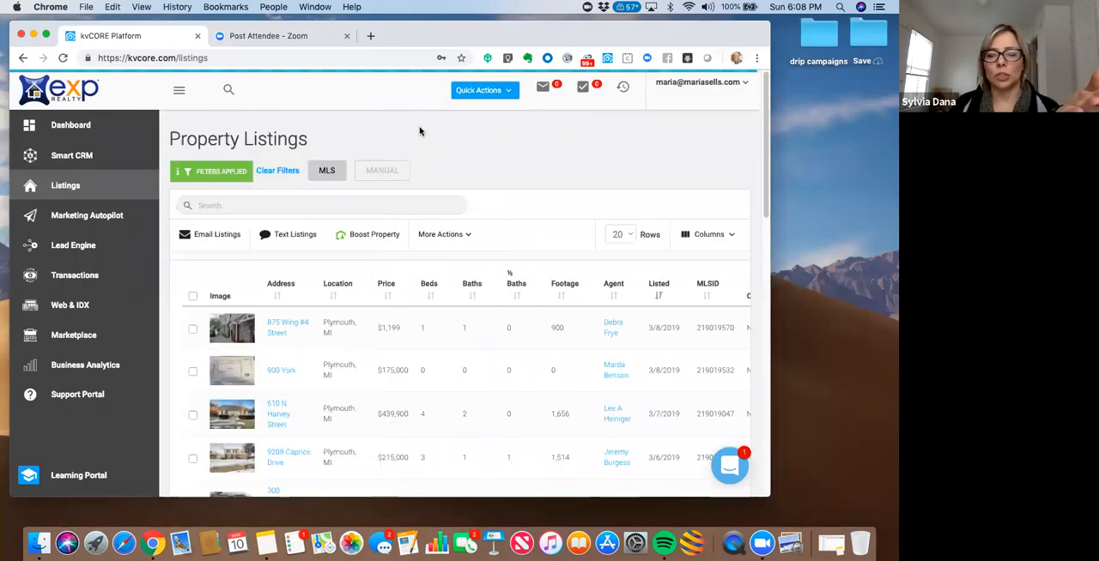
- Search the property listings by the listing agent's full name and look through the results
left_click(238, 206)
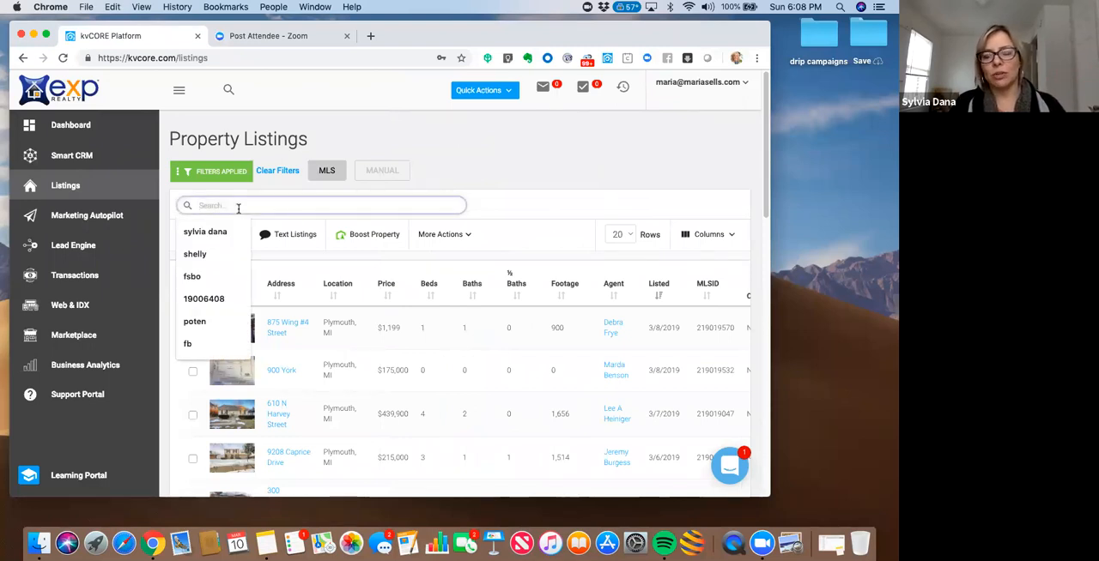
type("p")
key("BackSpace")
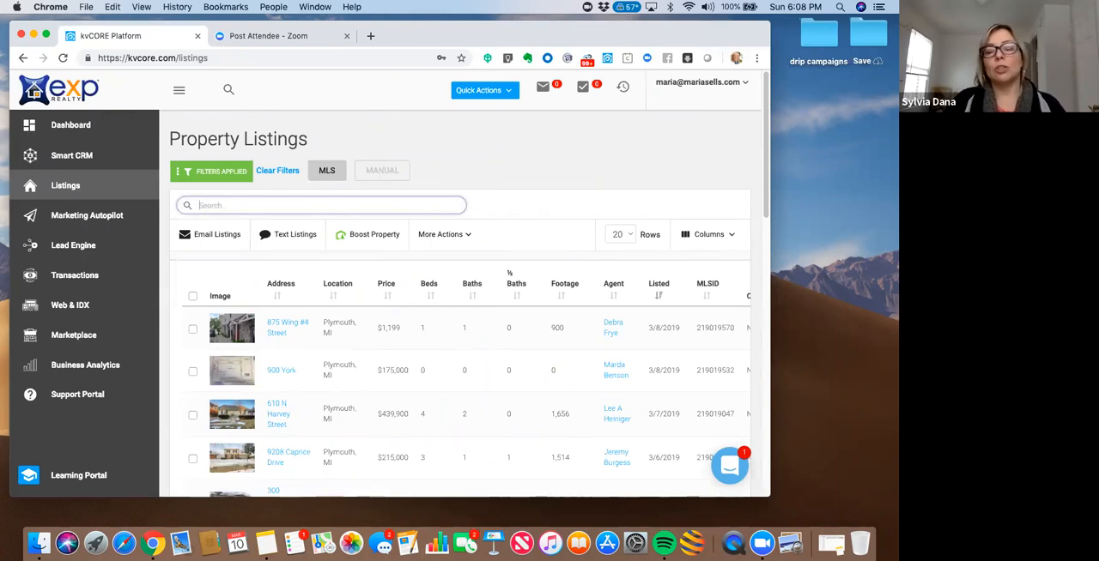
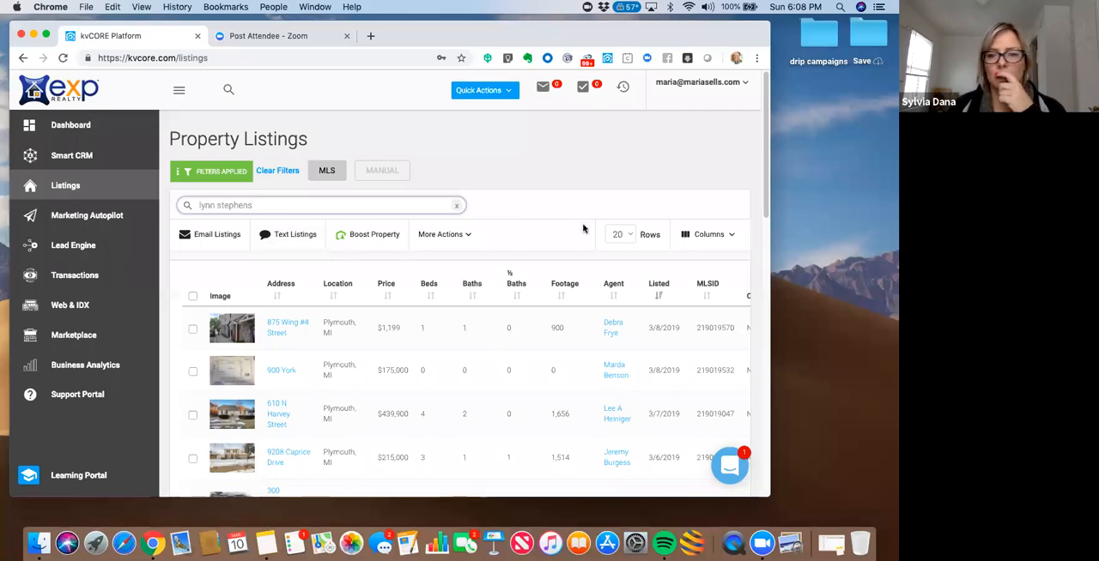
left_click_drag(649, 38, 601, 35)
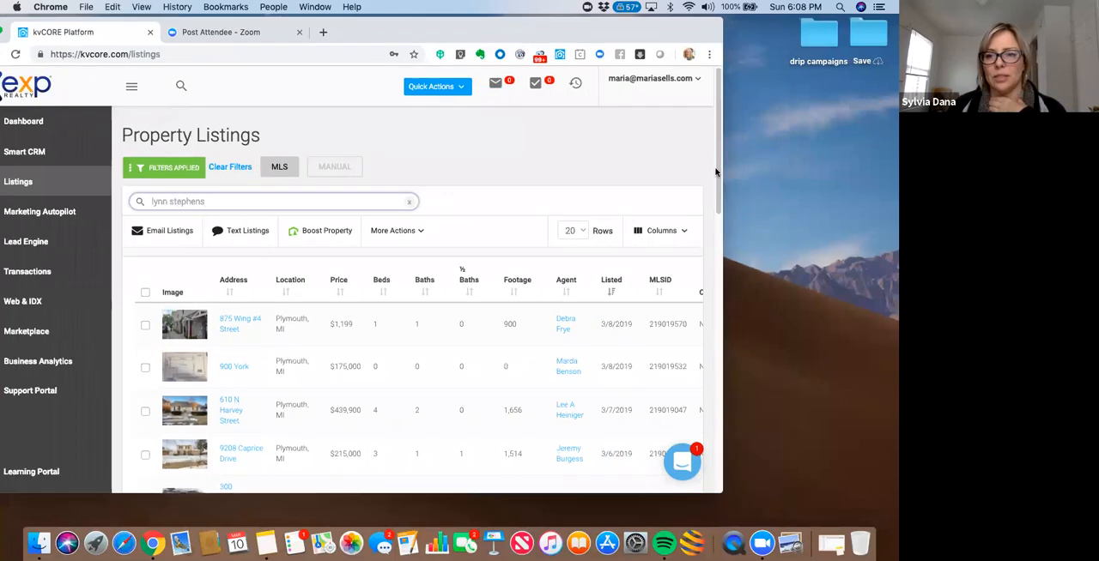
scroll(717, 223, "down", 4)
scroll(716, 244, "down", 2)
scroll(716, 250, "up", 6)
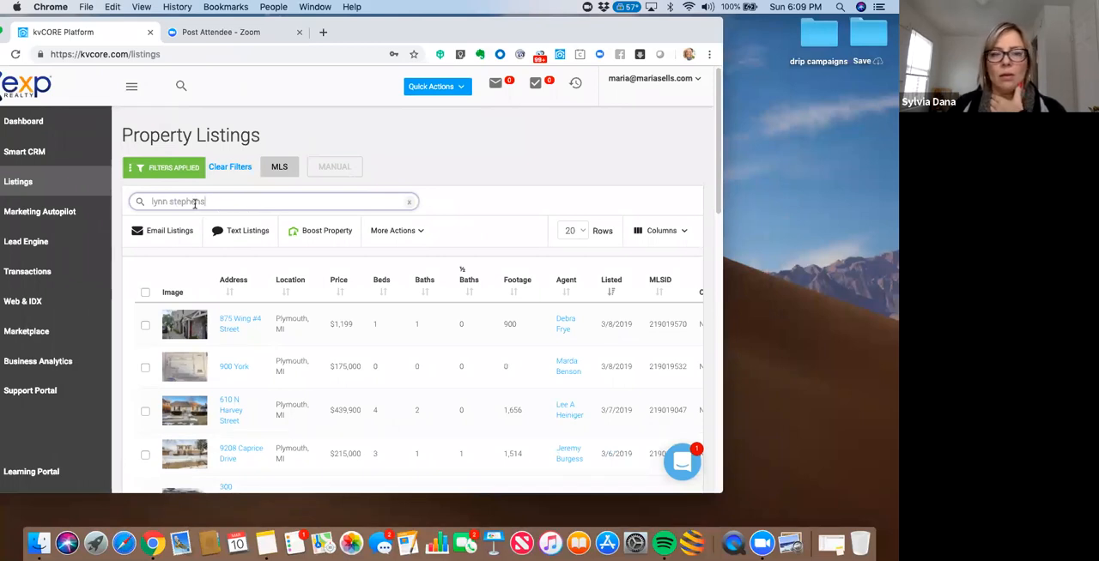
- Set the listings filter to All with no location selected, and apply it
left_click(181, 177)
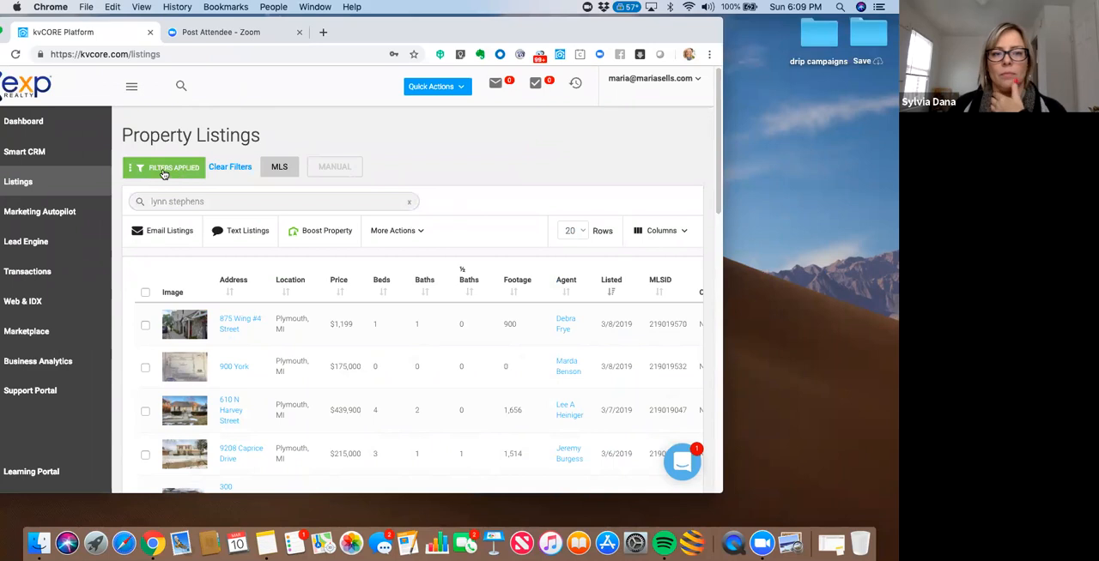
left_click(163, 173)
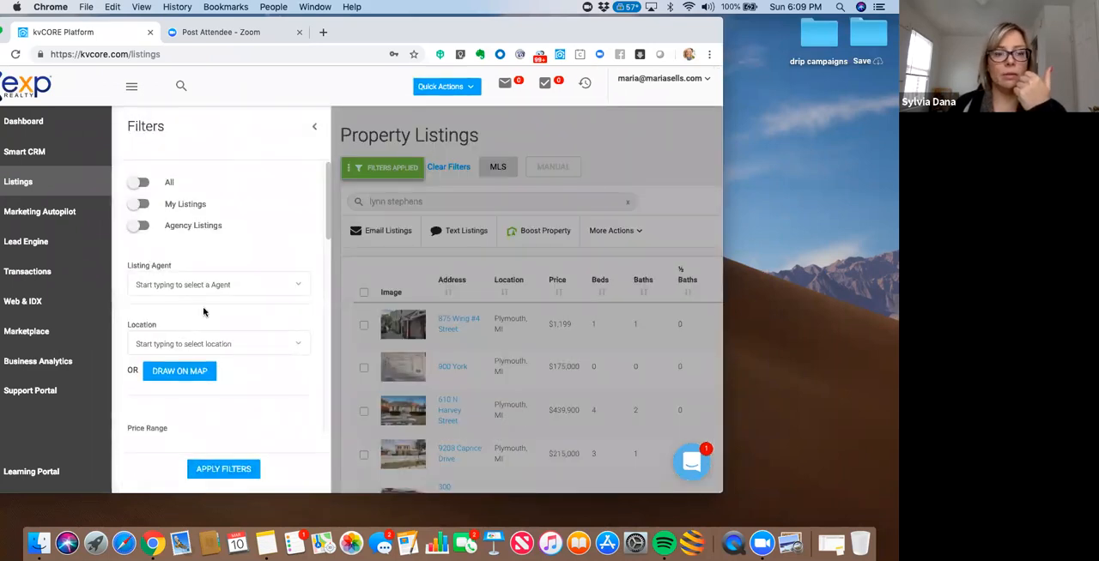
scroll(326, 236, "down", 2)
scroll(326, 236, "up", 2)
left_click(138, 182)
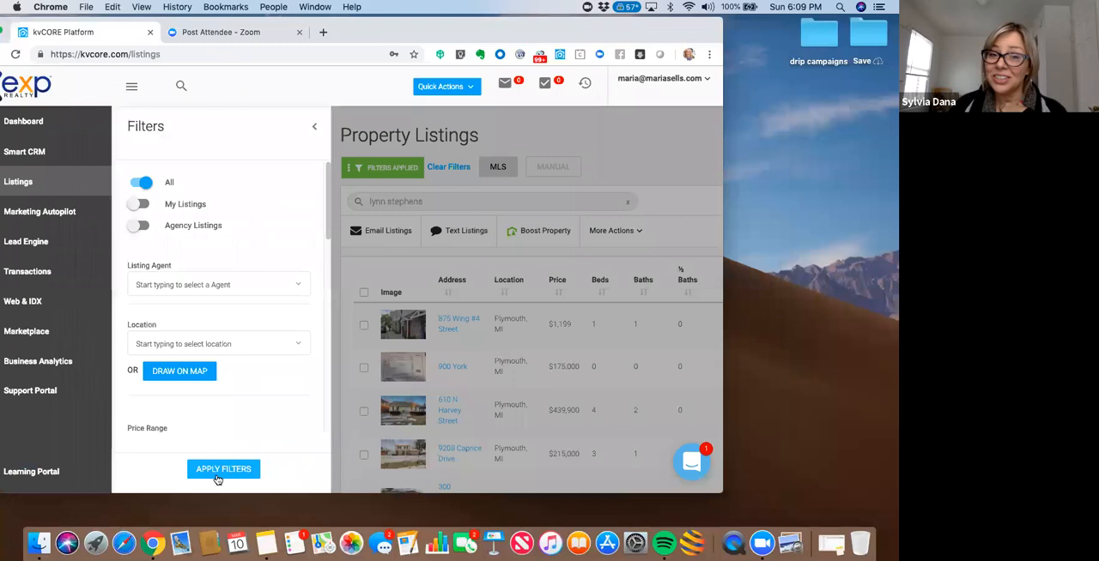
left_click(217, 473)
left_click_drag(615, 33, 655, 40)
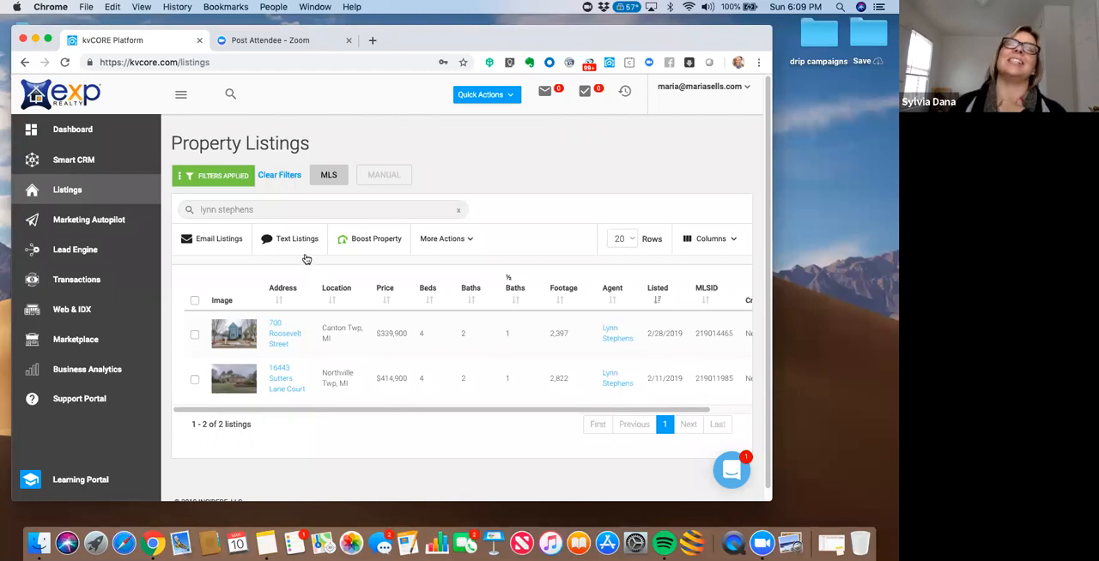
- Open the agent's $339,900 Canton Twp listing and select its MLS number
left_click(275, 339)
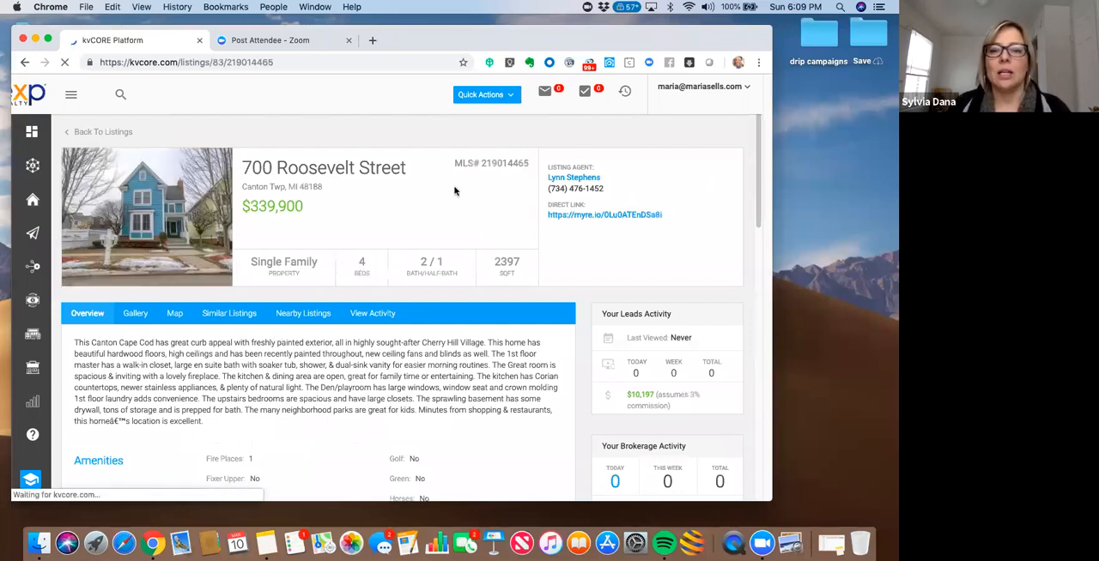
left_click_drag(503, 162, 533, 166)
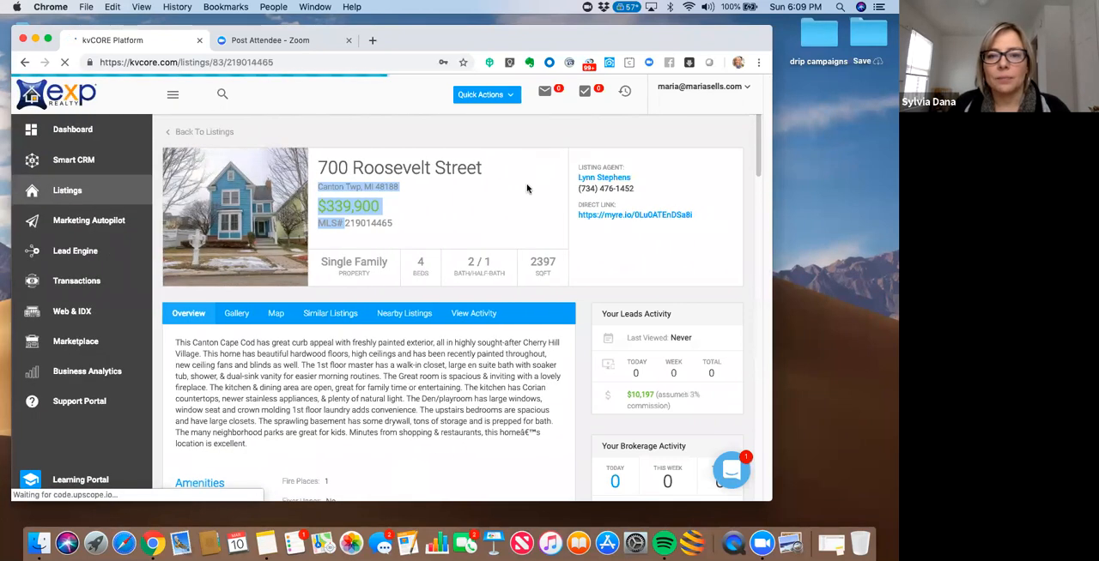
left_click_drag(614, 39, 589, 46)
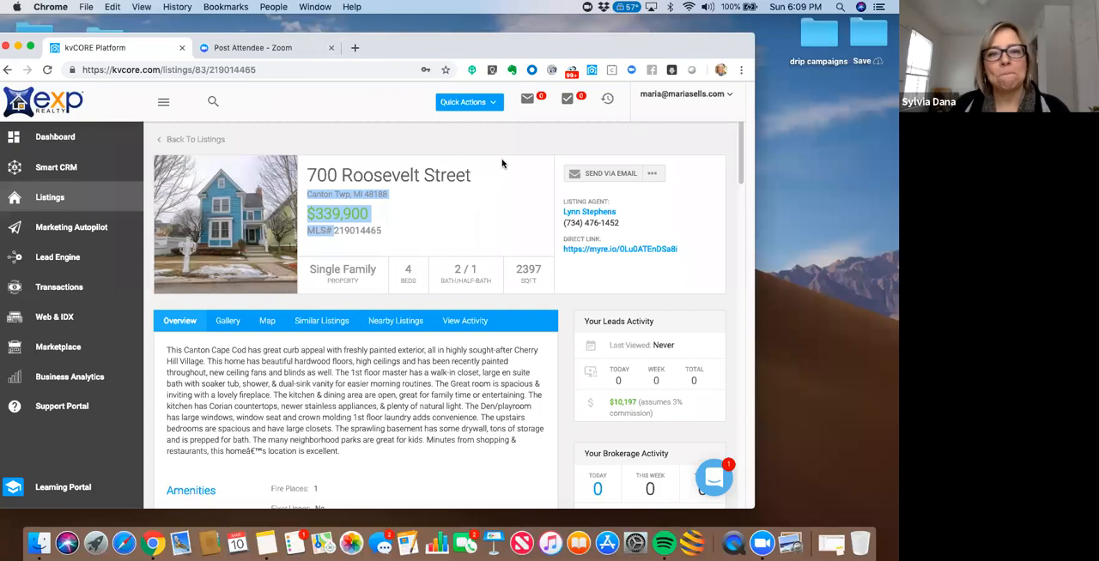
left_click_drag(571, 49, 590, 39)
left_click(400, 223)
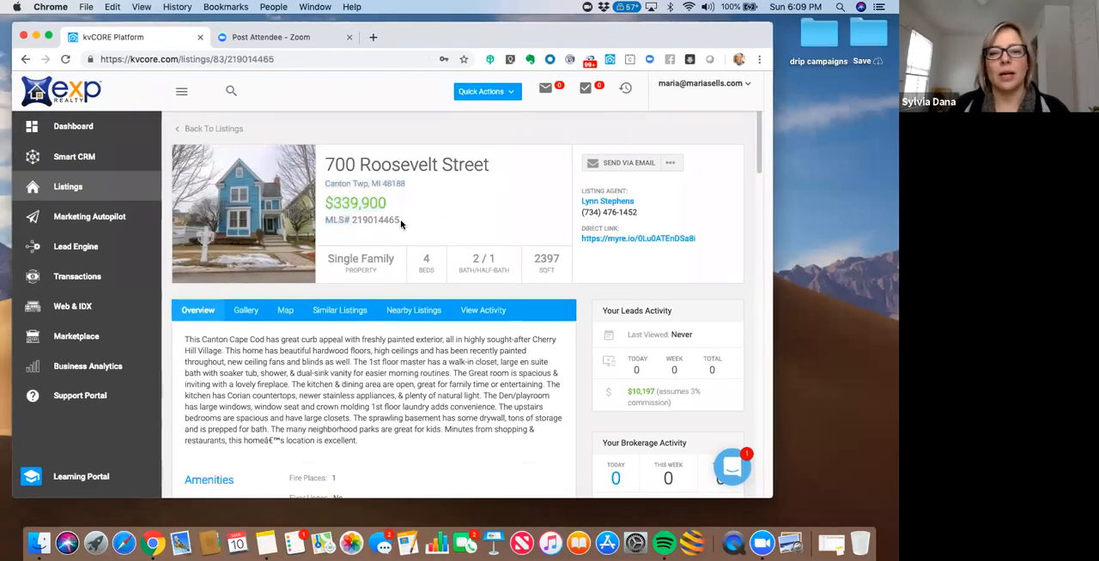
left_click_drag(349, 220, 401, 222)
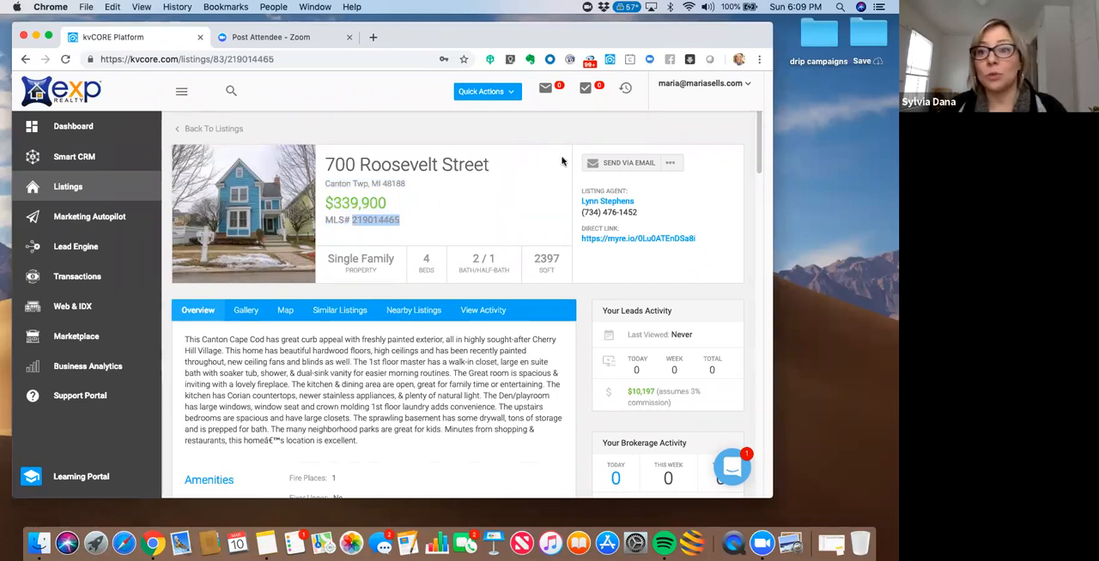
left_click(873, 36)
left_click_drag(673, 36, 698, 38)
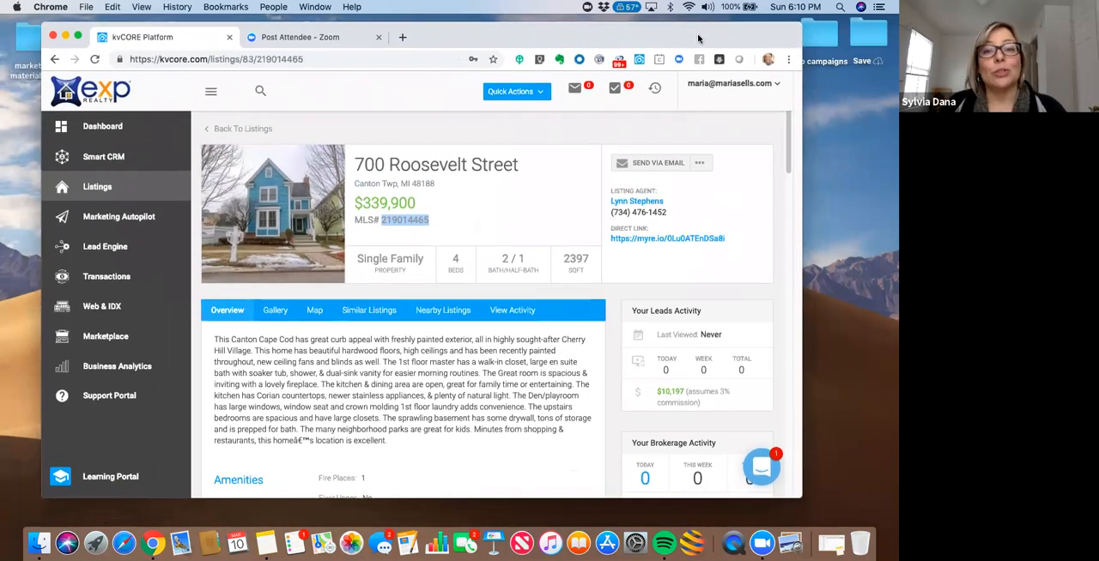
left_click(818, 484)
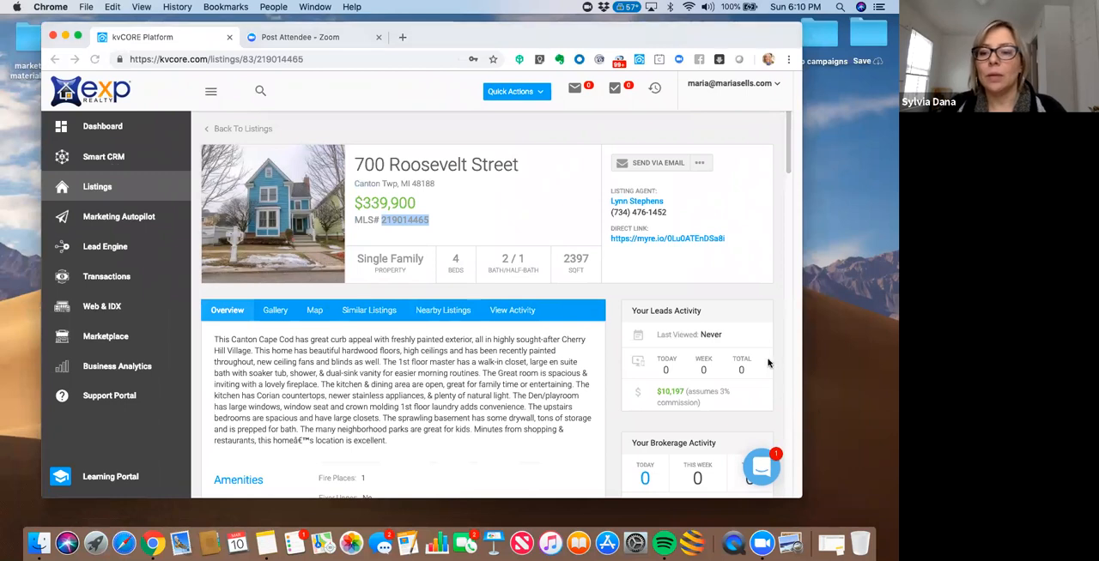
left_click(701, 137)
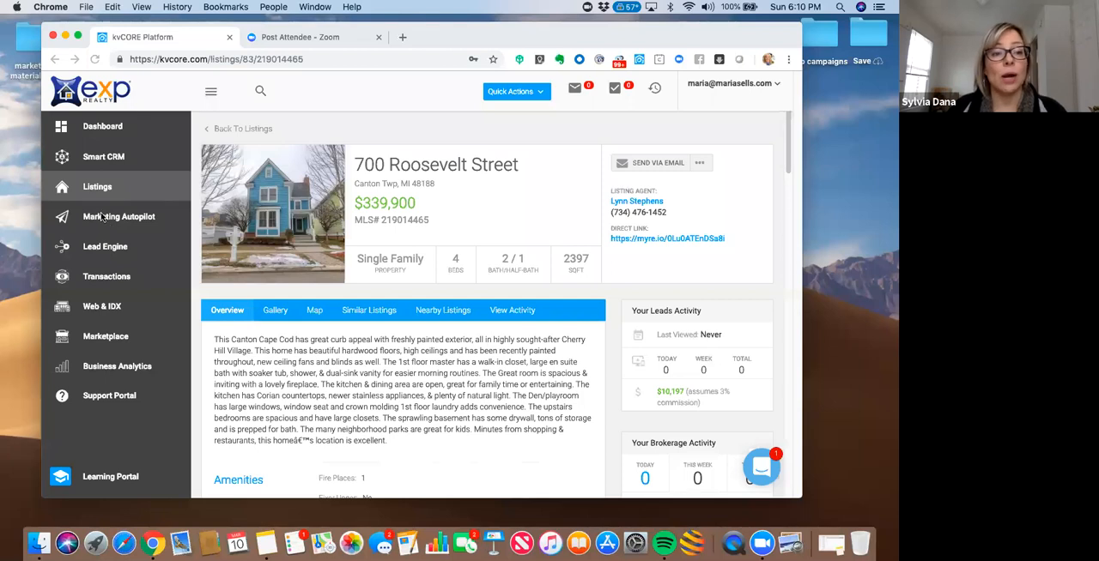
- Start building an IDX squeeze page in Lead Engine using the agent's domain
left_click(100, 250)
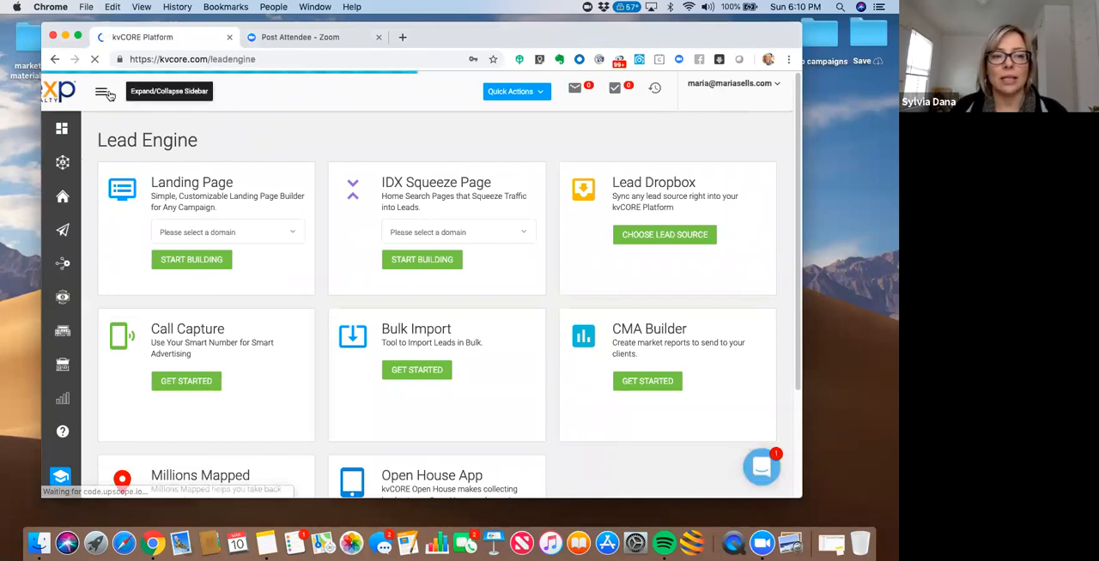
left_click(105, 93)
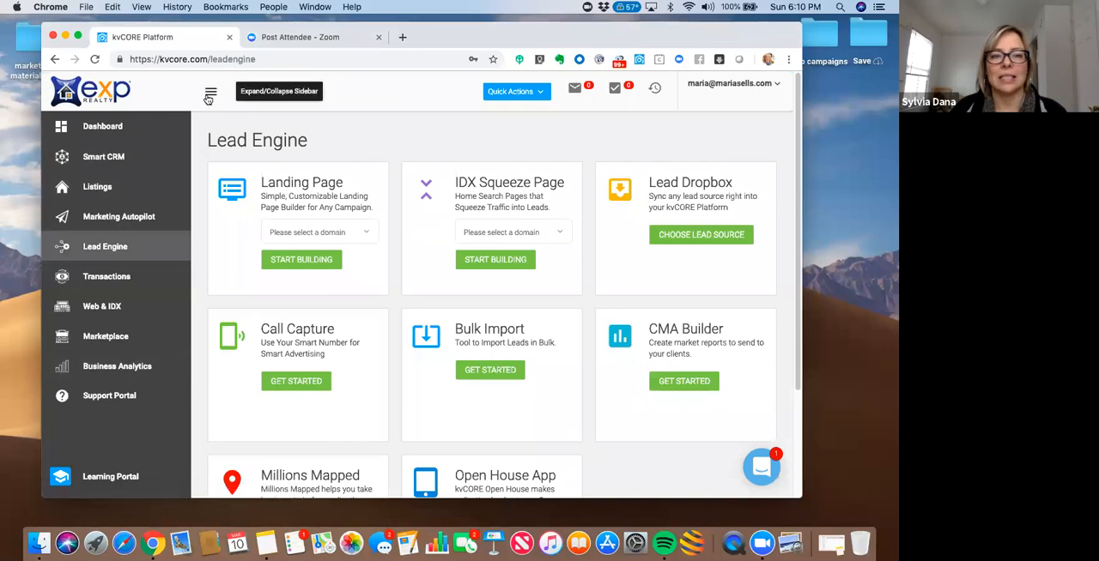
left_click(556, 234)
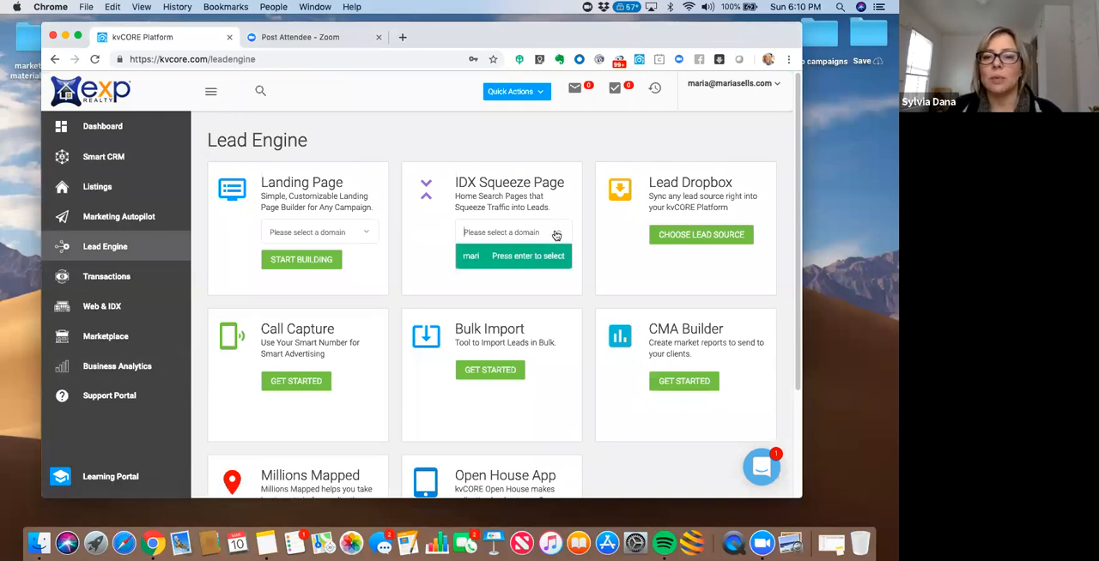
left_click(497, 261)
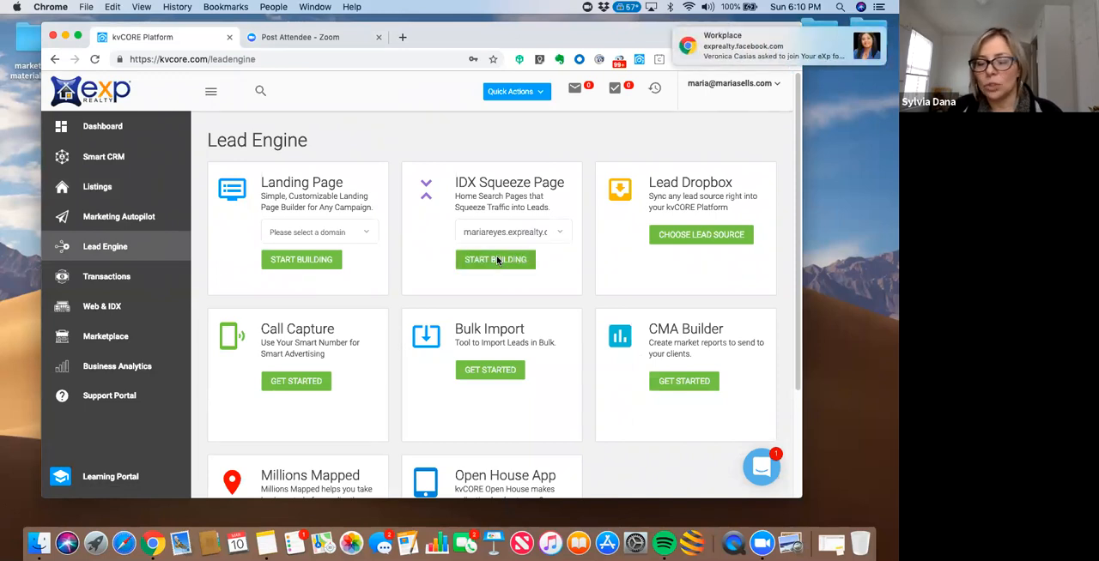
left_click(494, 266)
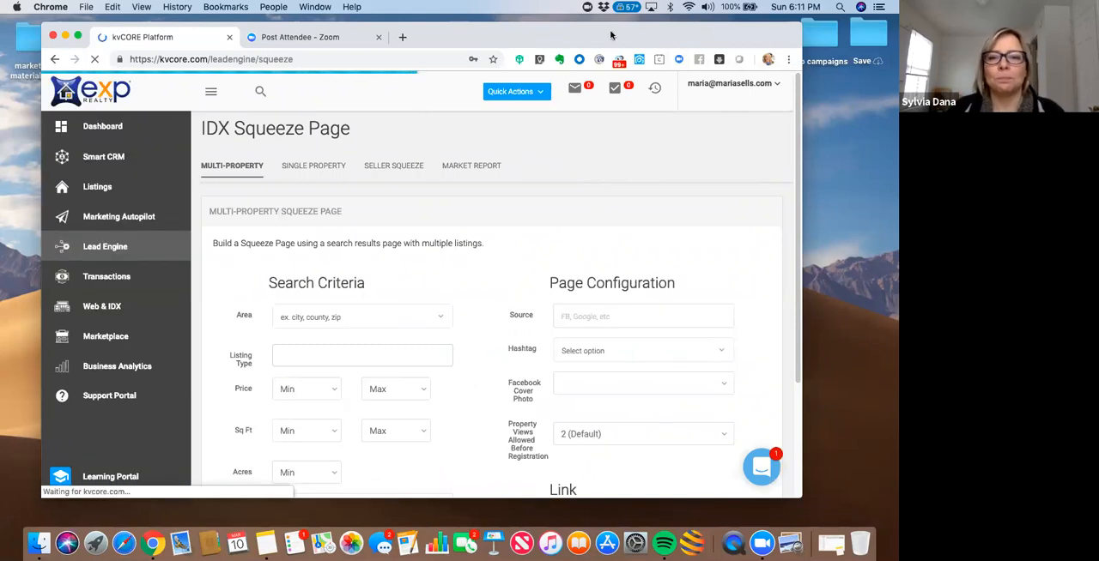
- Choose the single-property squeeze page type and set its source to FB
left_click_drag(605, 35, 570, 36)
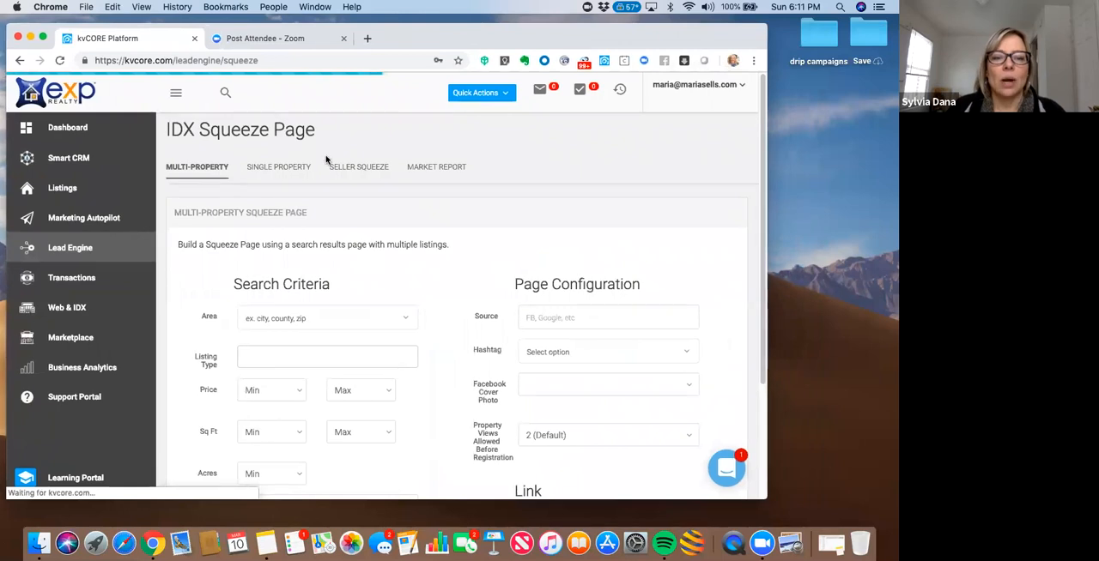
left_click(291, 170)
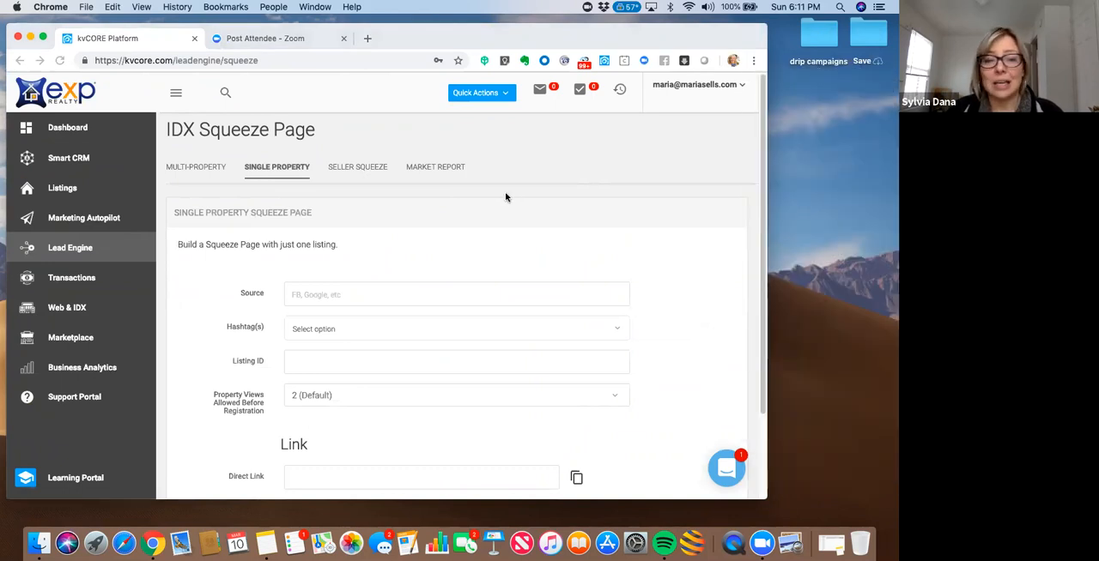
left_click(346, 295)
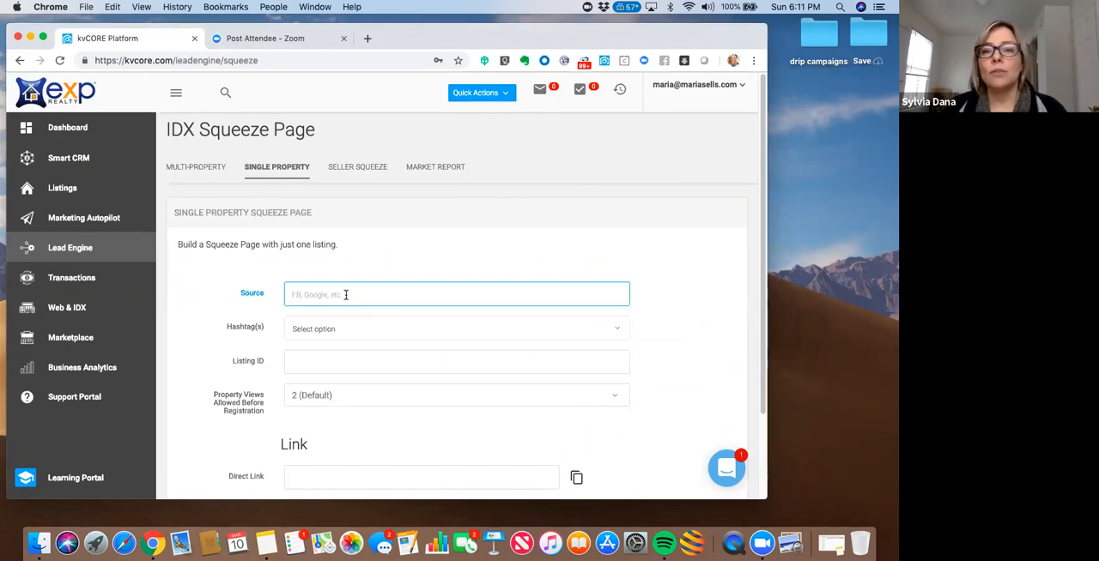
left_click_drag(548, 36, 565, 33)
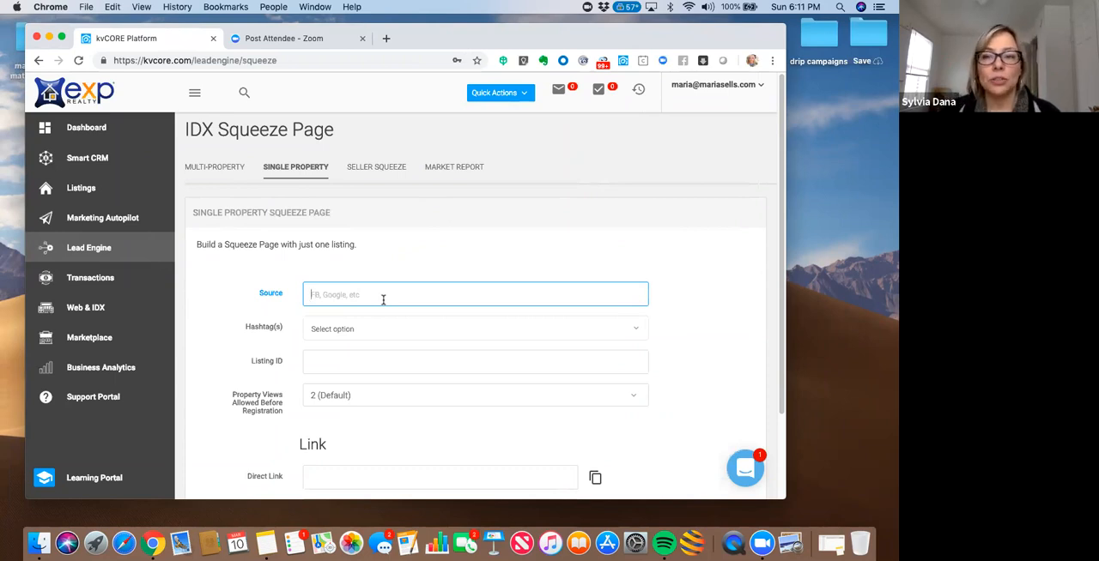
type("FB")
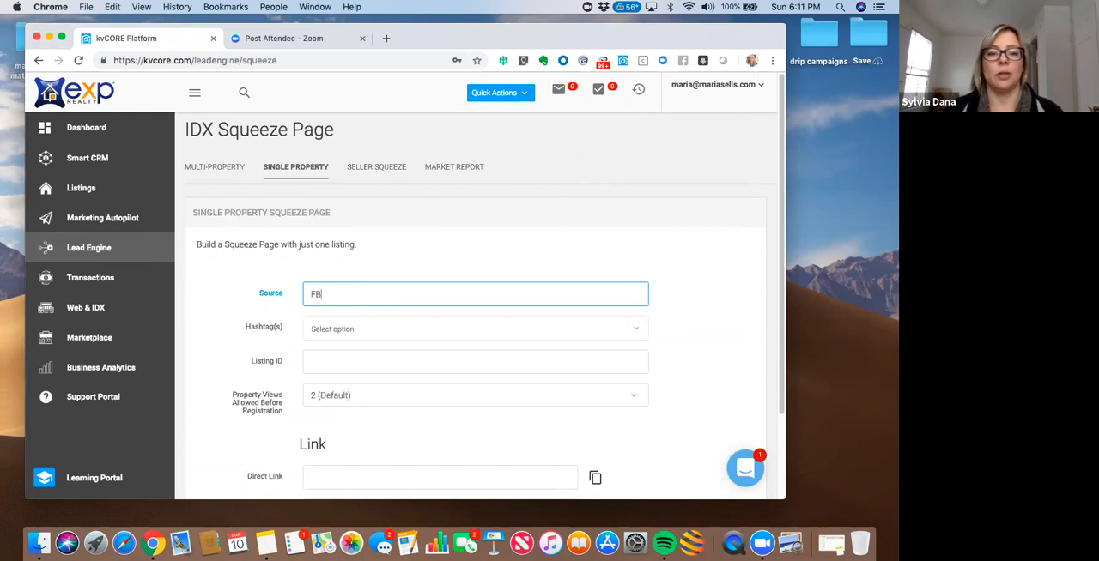
- Add the hashtag FacebookBuyer to the single-property squeeze page
left_click(334, 323)
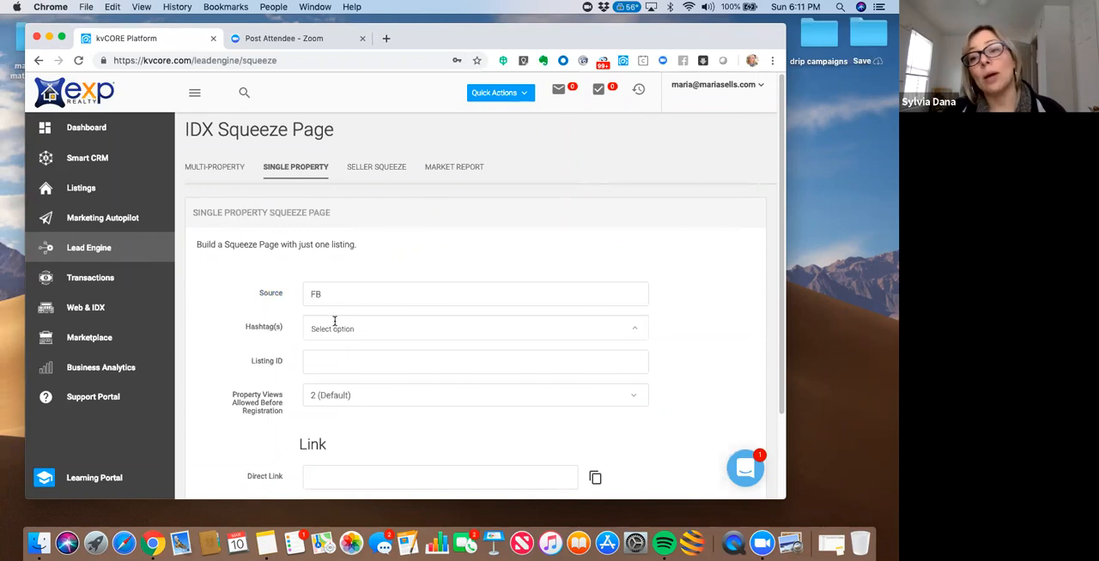
type("f")
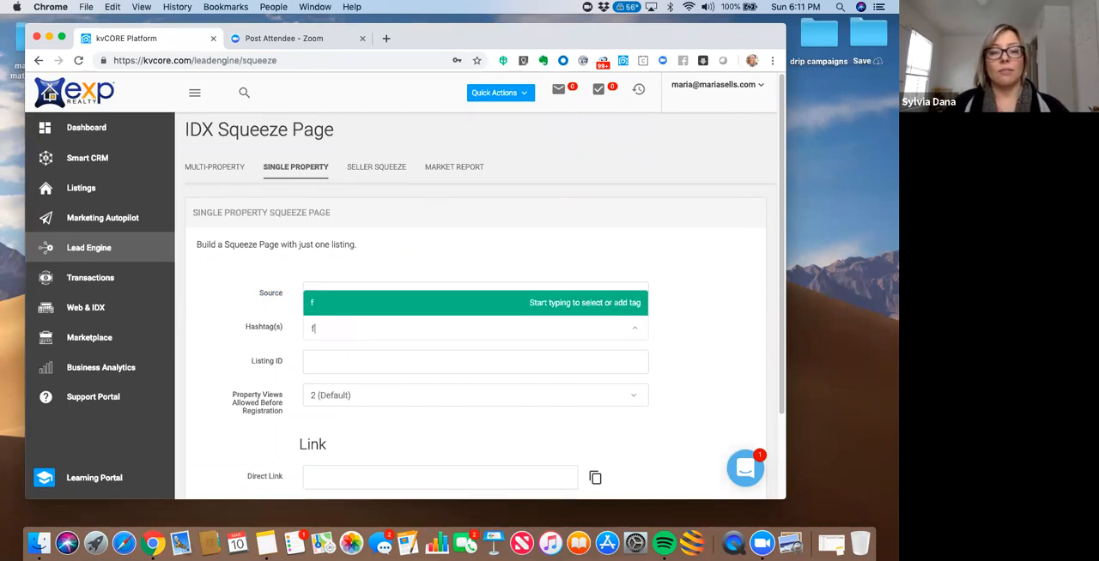
type("acebookbuyer")
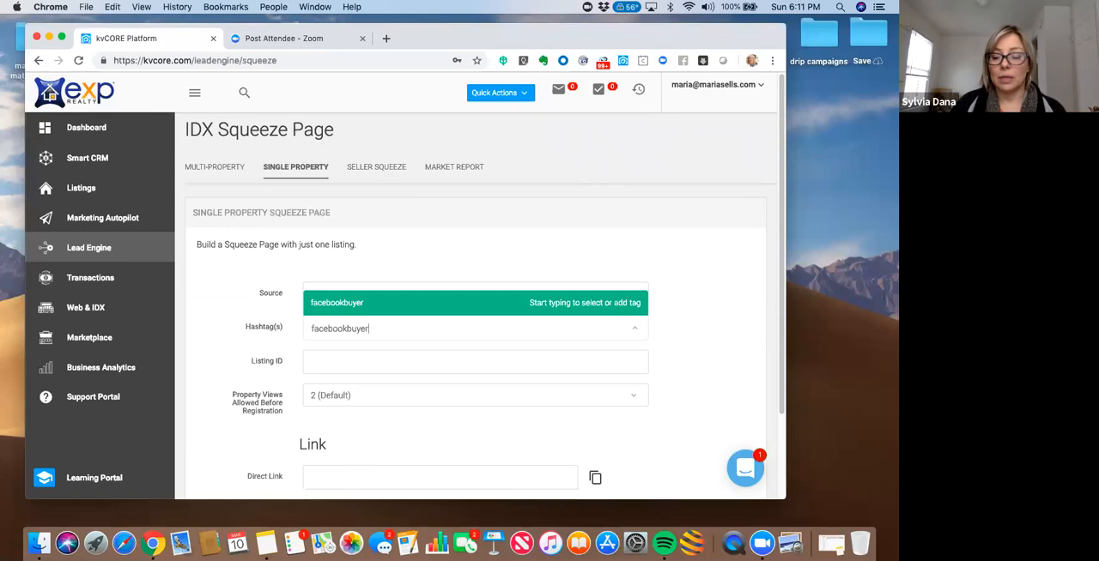
key("Return")
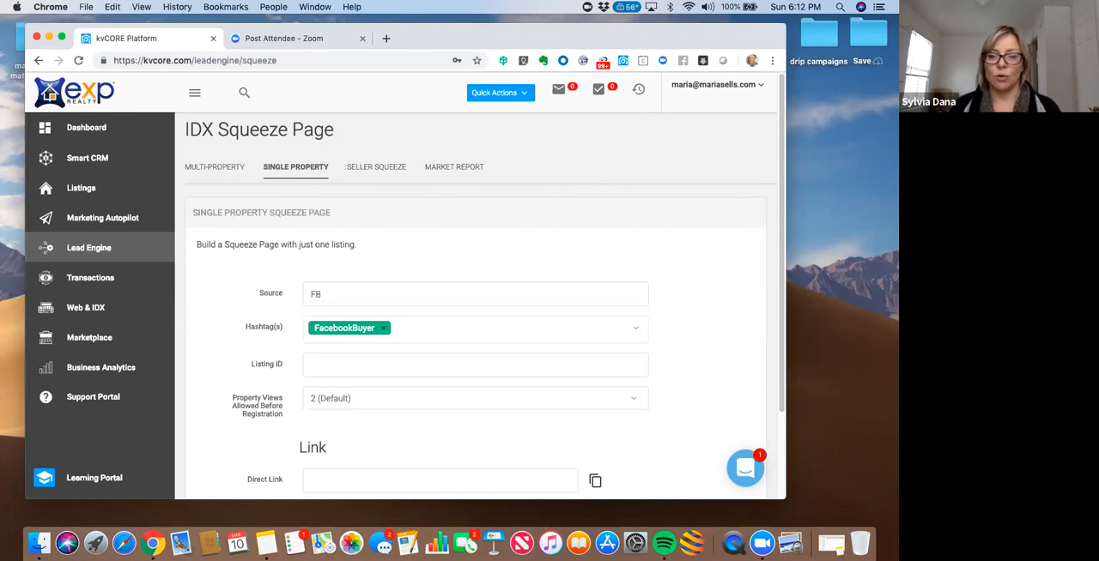
- Paste the copied MLS number 219014465 as the squeeze page's listing ID
left_click(320, 365)
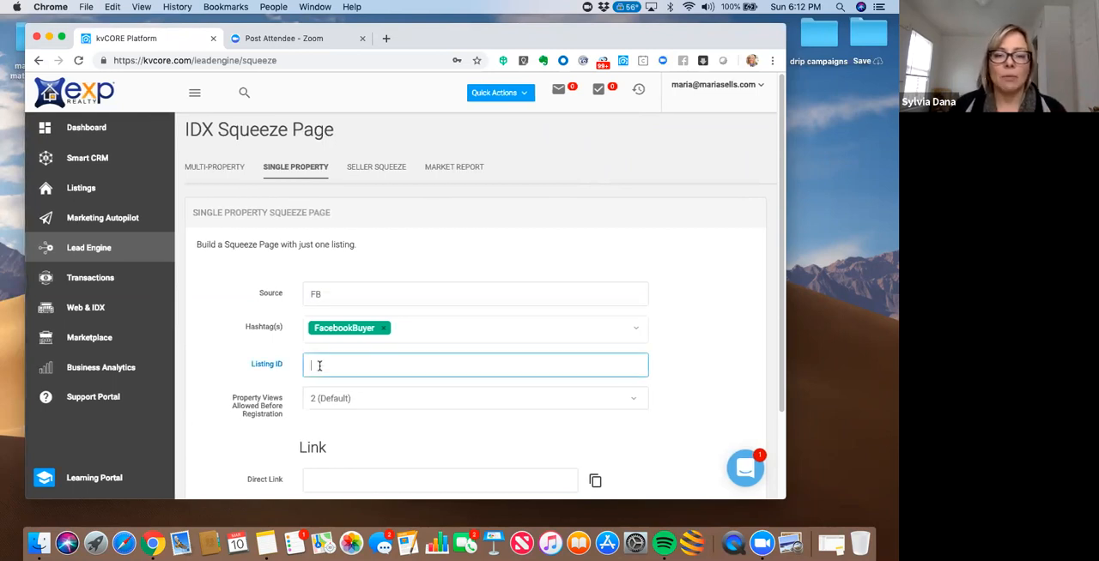
type("219014465")
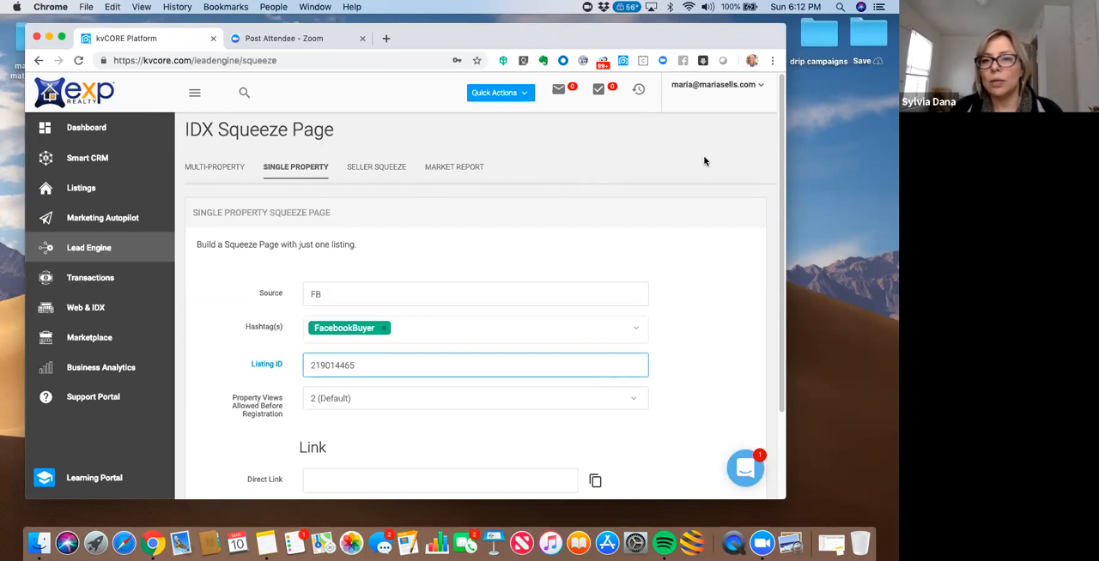
left_click_drag(684, 35, 683, 28)
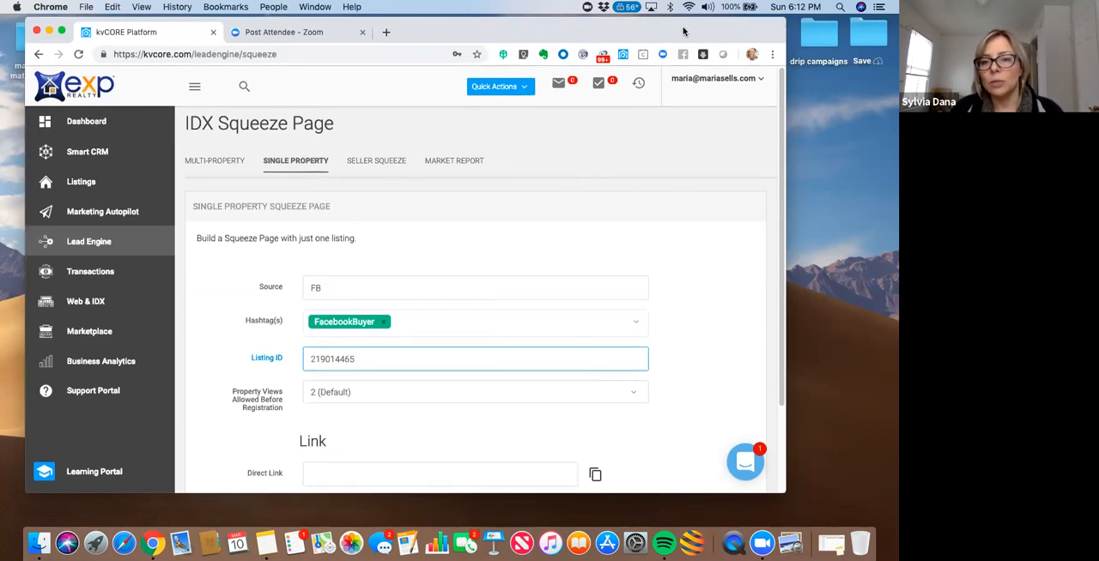
left_click(667, 260)
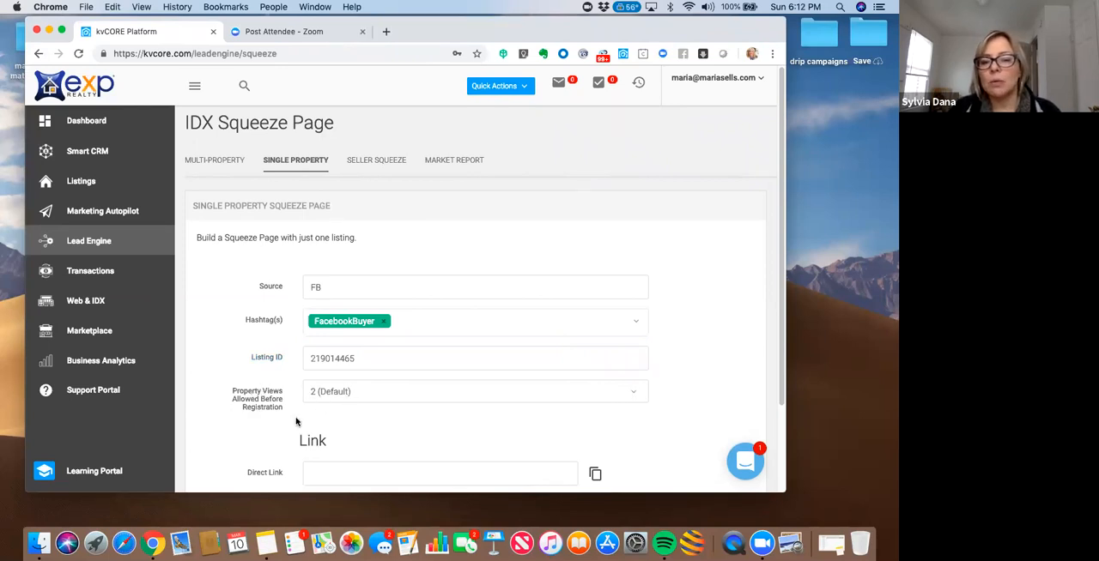
- Keep the property views allowed before registration at 2 (Default) and generate the squeeze page links
left_click(347, 398)
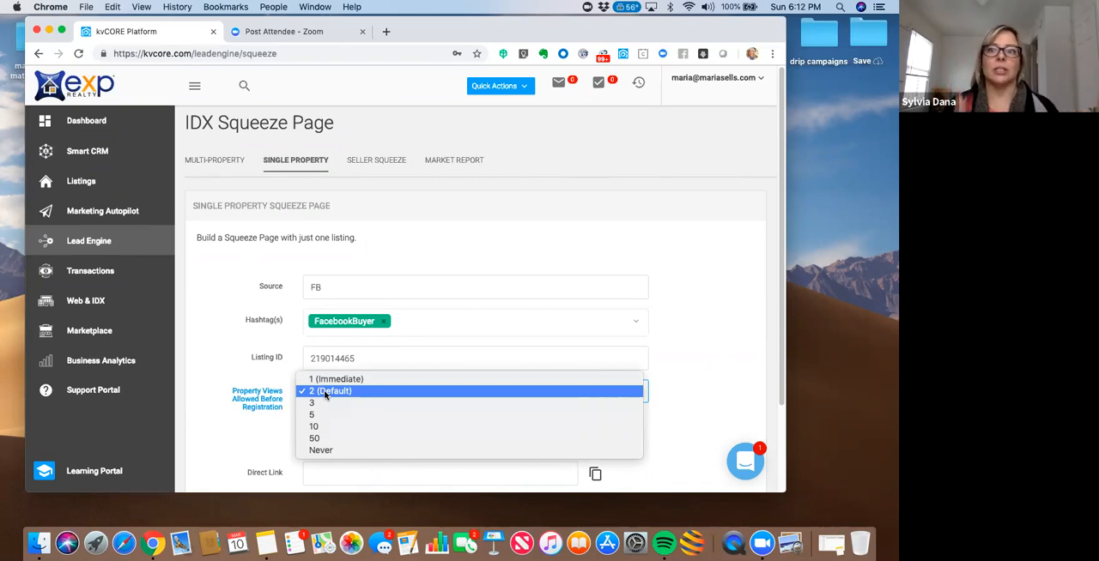
left_click(325, 394)
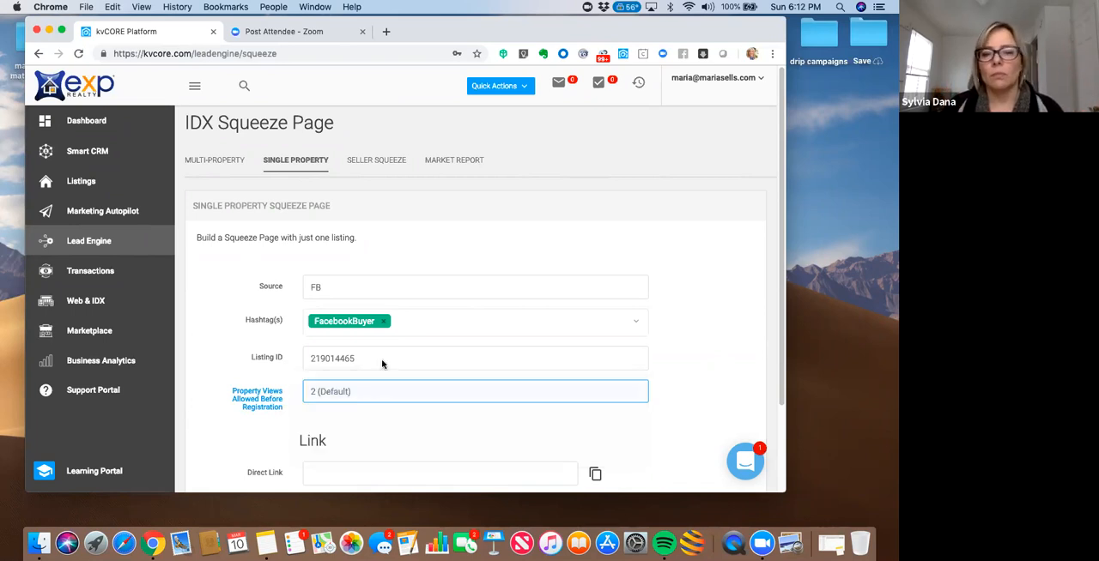
left_click_drag(697, 31, 630, 42)
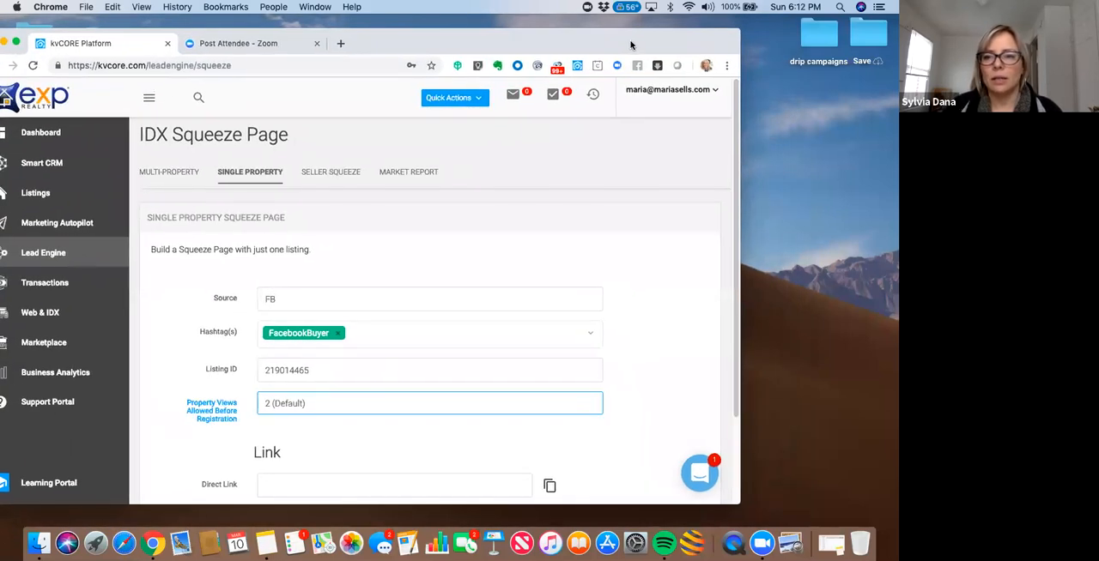
left_click_drag(736, 167, 732, 244)
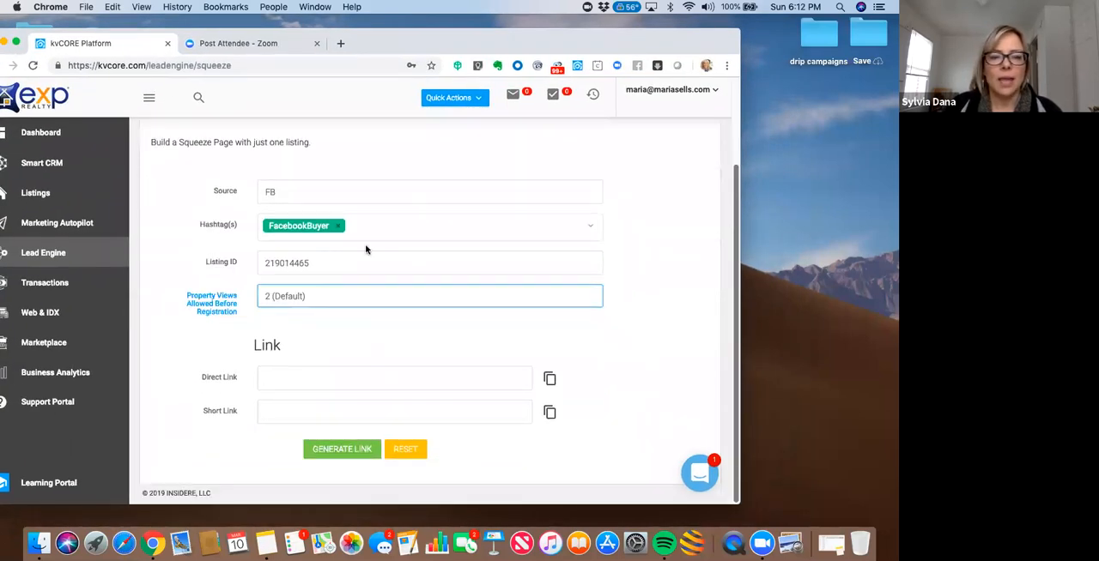
left_click(333, 457)
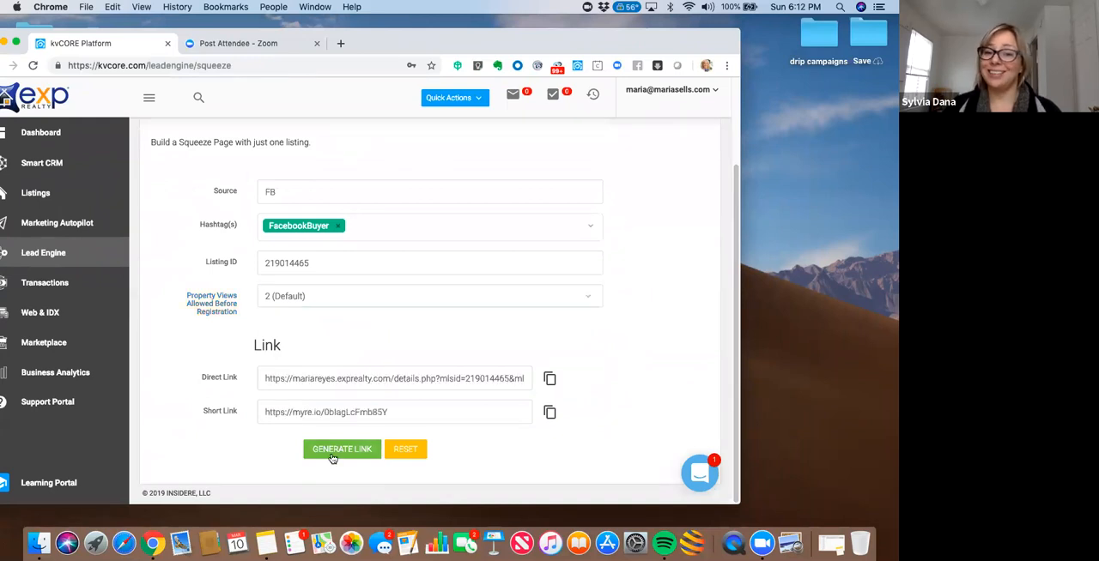
- Copy the generated short link and open it in a new browser tab to view the listing page
left_click_drag(627, 44, 702, 41)
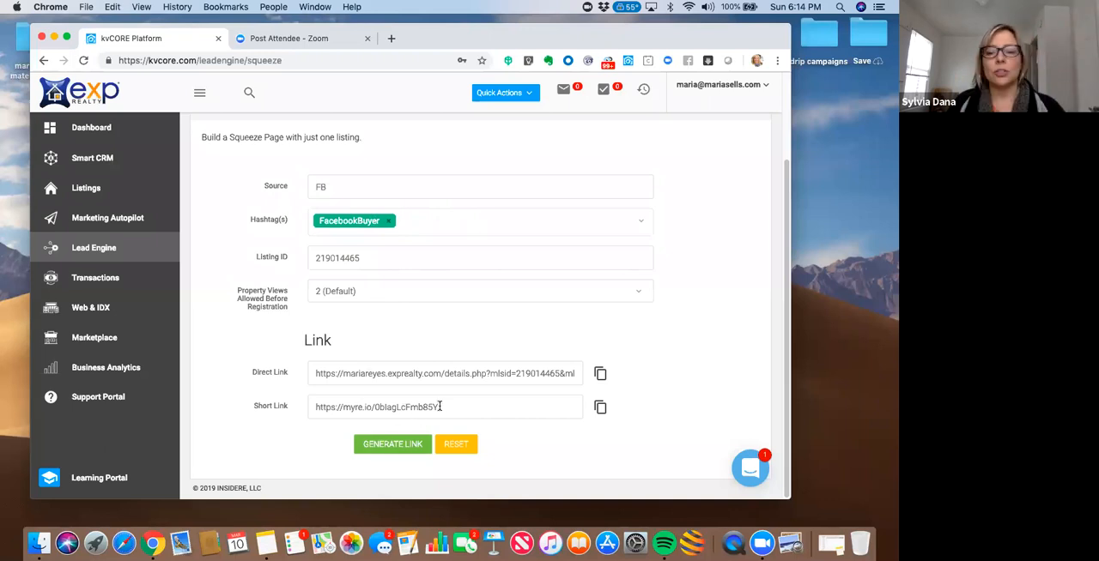
left_click_drag(430, 407, 311, 407)
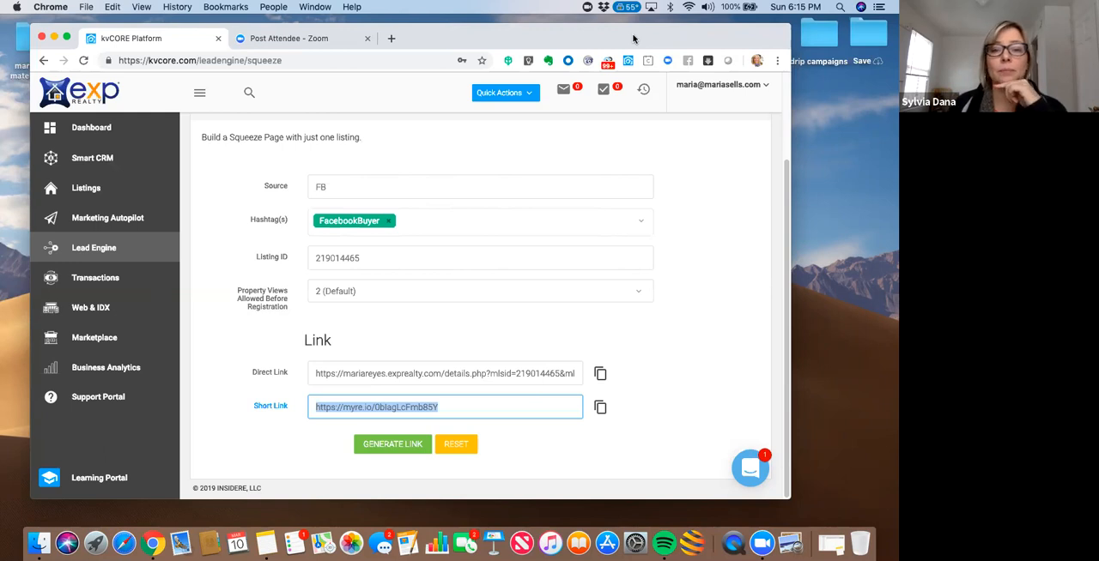
left_click(445, 409)
left_click_drag(444, 409, 308, 409)
key("super+c")
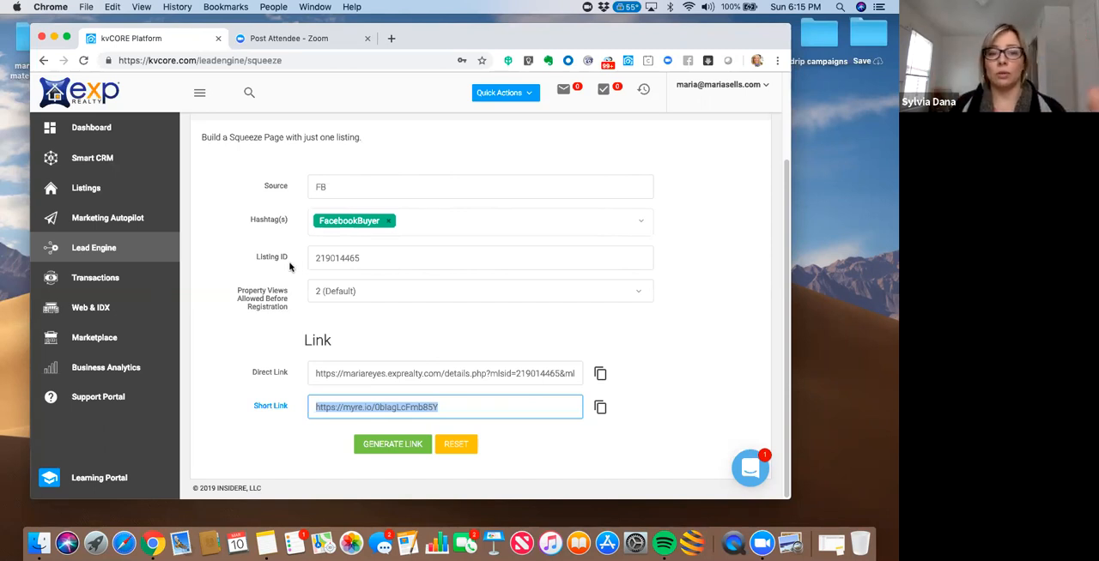
left_click(392, 41)
key("super+v")
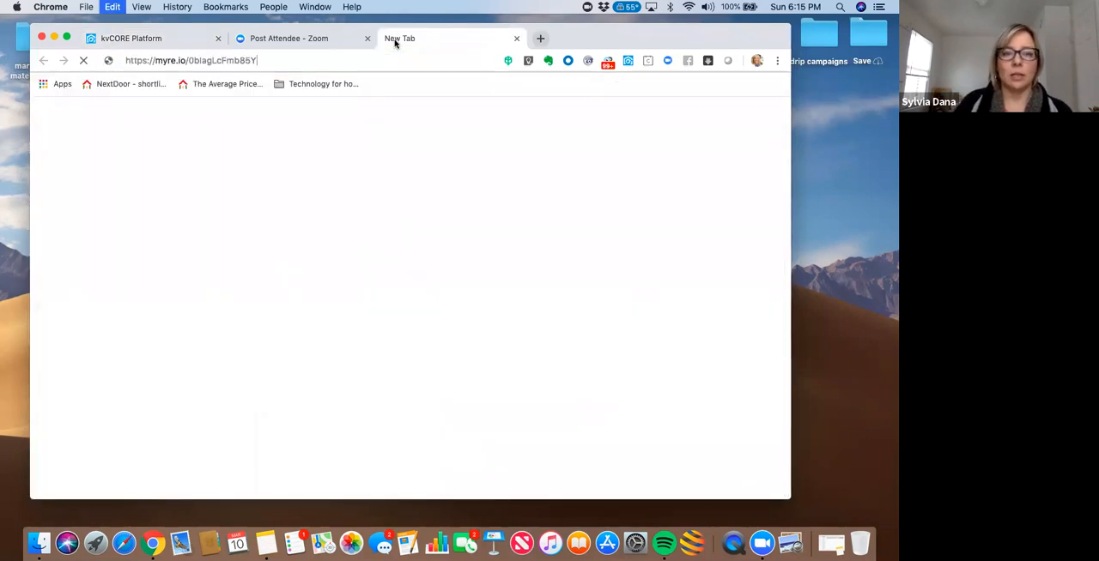
key("Return")
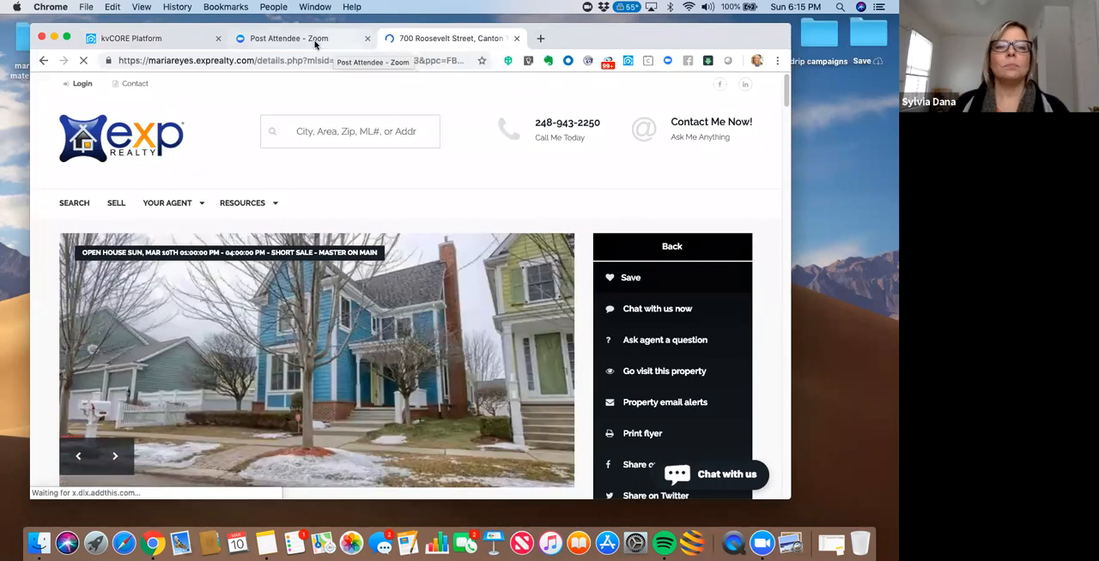
- Return to kvCORE and open the agent website's settings from the Web & IDX area
left_click(181, 40)
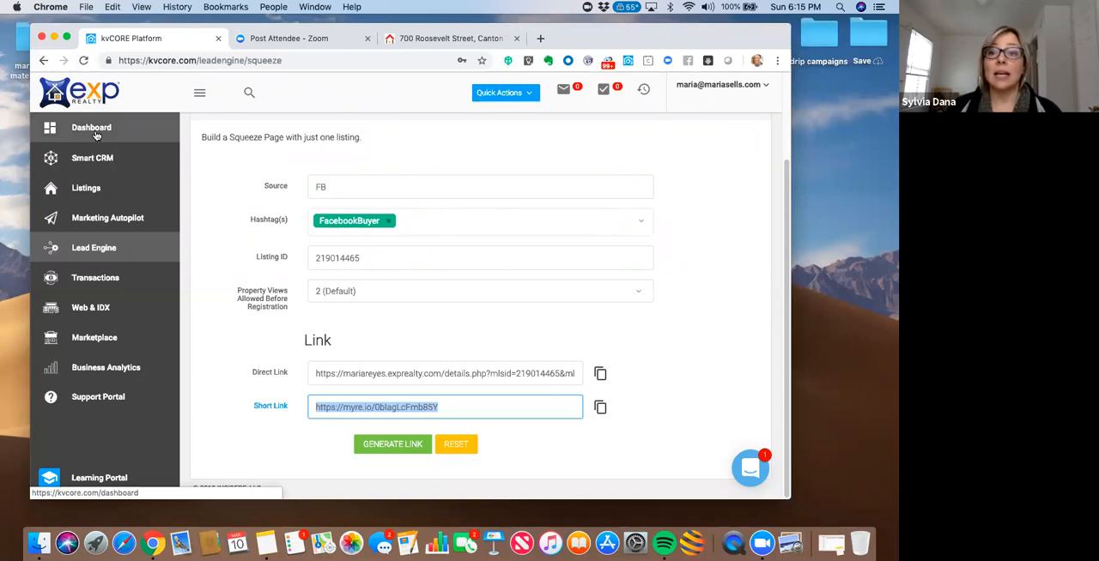
left_click(83, 309)
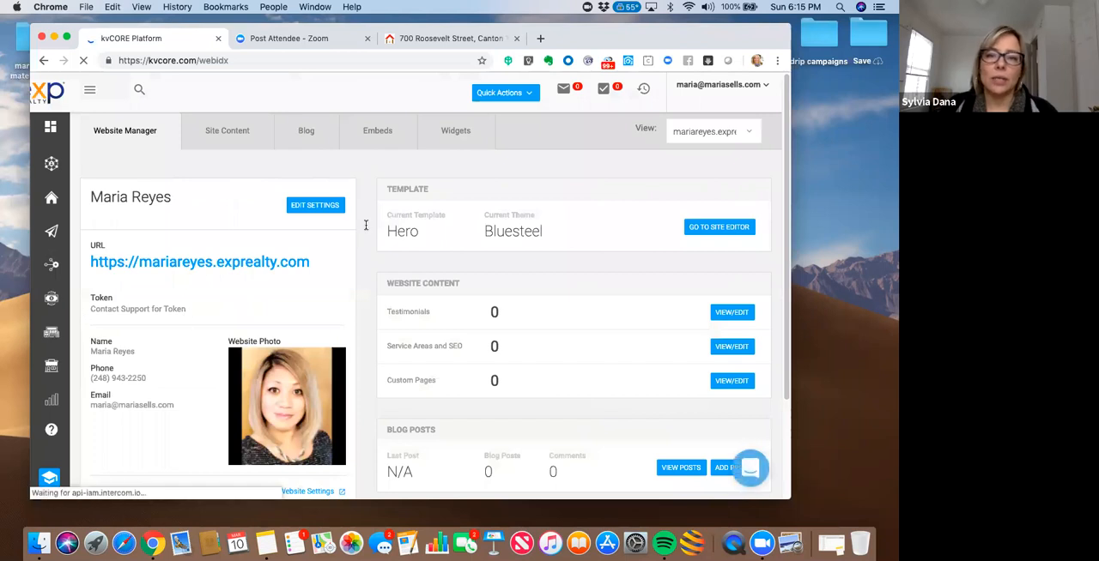
left_click_drag(589, 38, 576, 36)
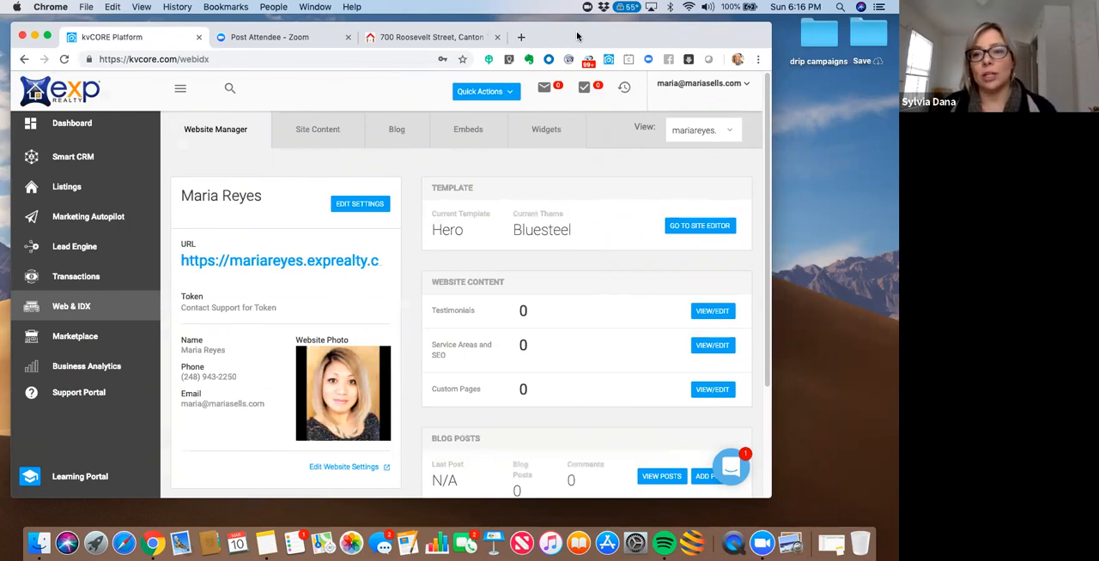
left_click(349, 207)
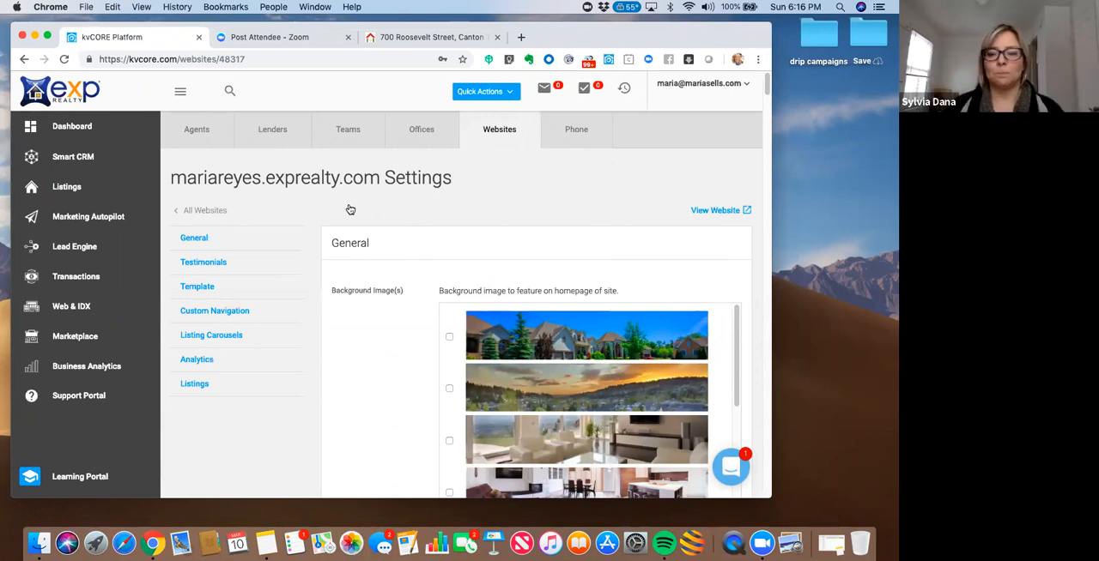
left_click_drag(600, 38, 571, 40)
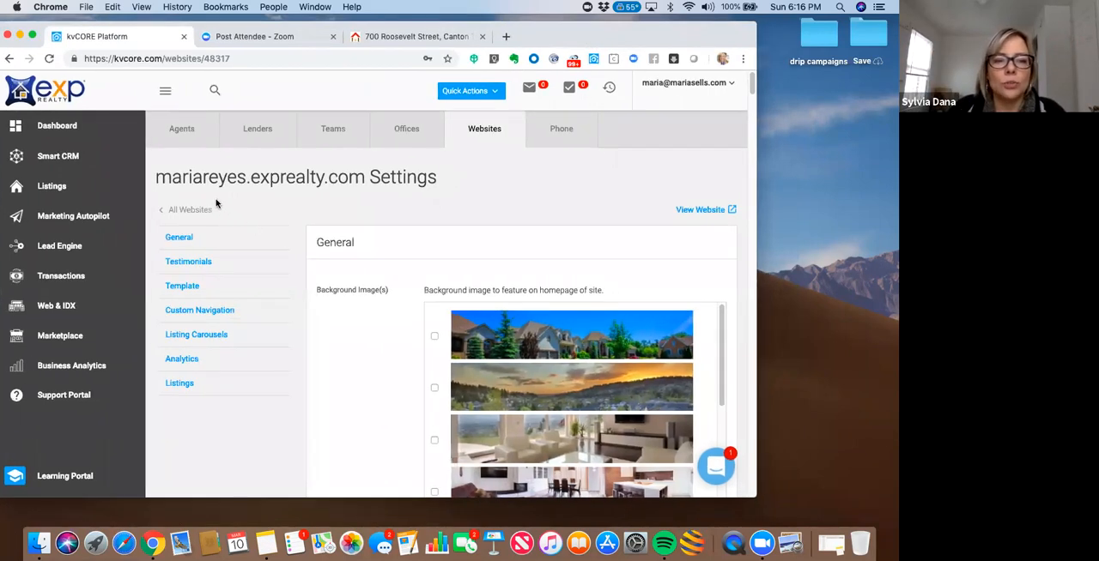
- Reopen the agent website's settings from Web & IDX and examine the general options, including Mandate Phone
left_click(47, 310)
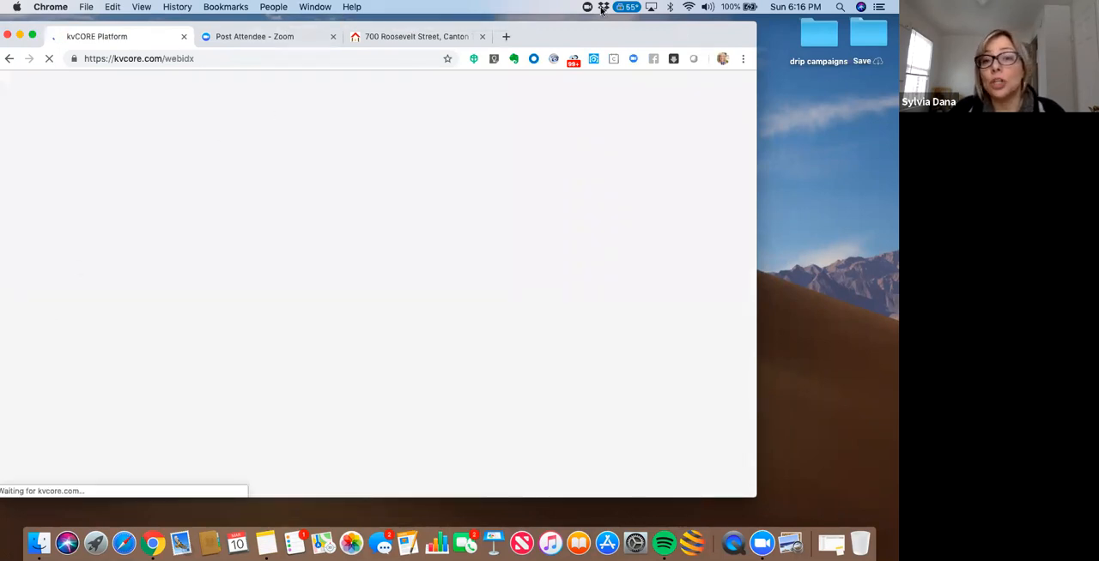
left_click_drag(599, 32, 619, 31)
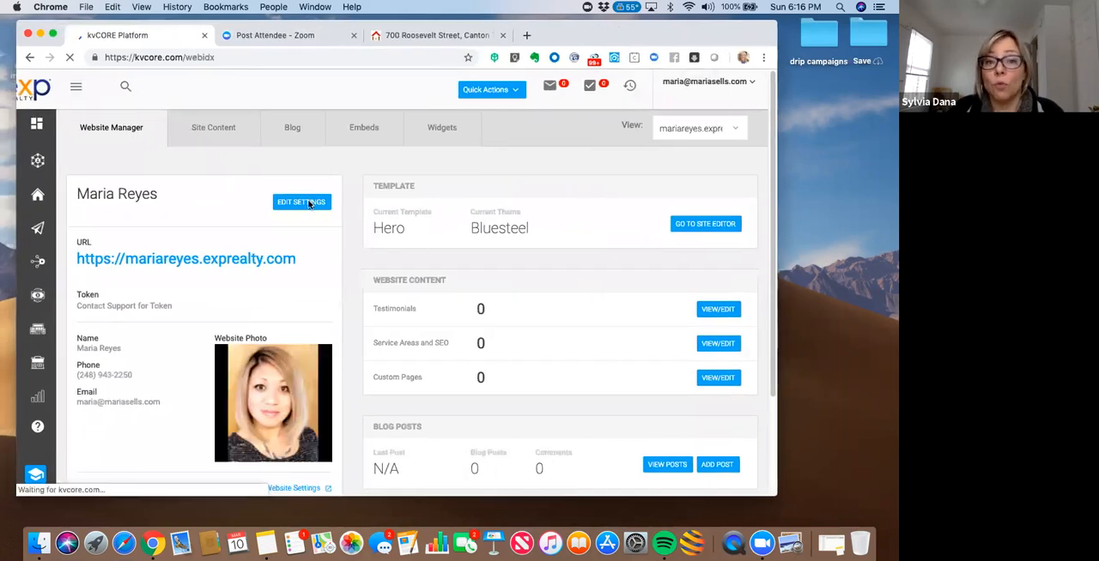
left_click(300, 202)
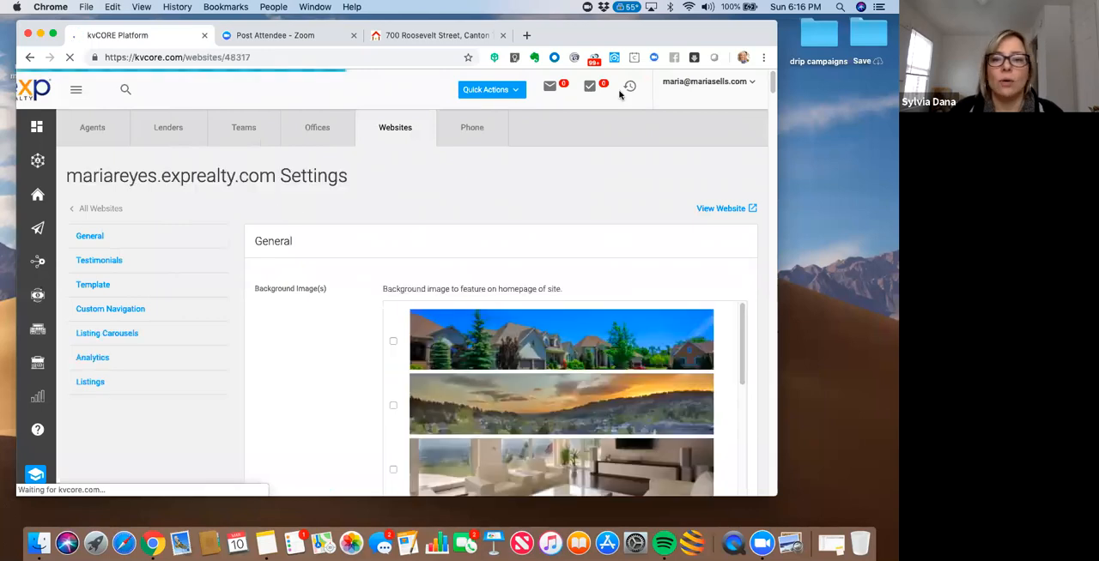
left_click_drag(643, 34, 600, 35)
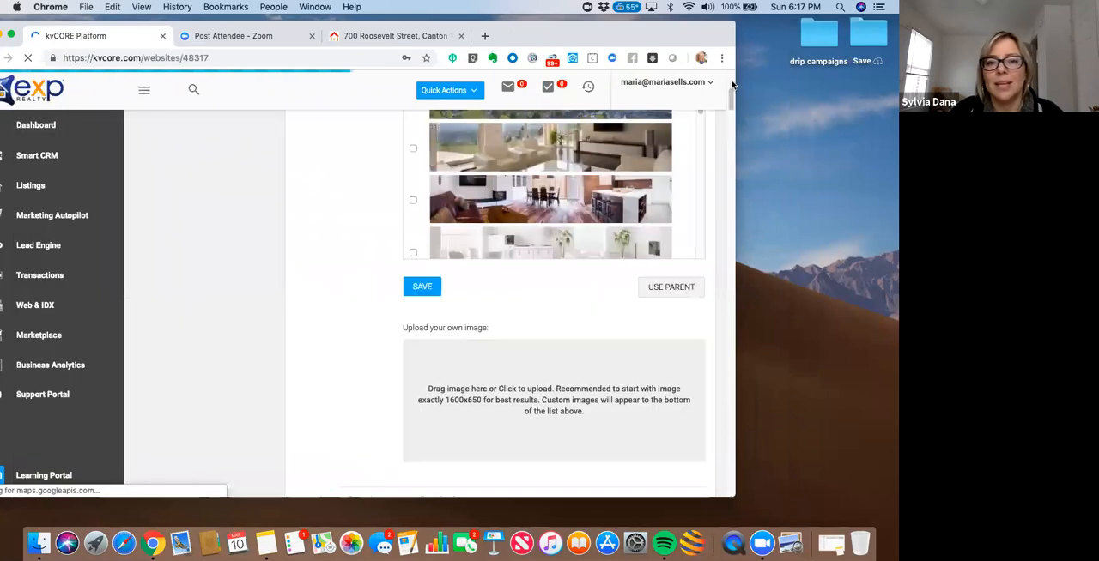
scroll(731, 83, "down", 5)
left_click_drag(731, 99, 732, 134)
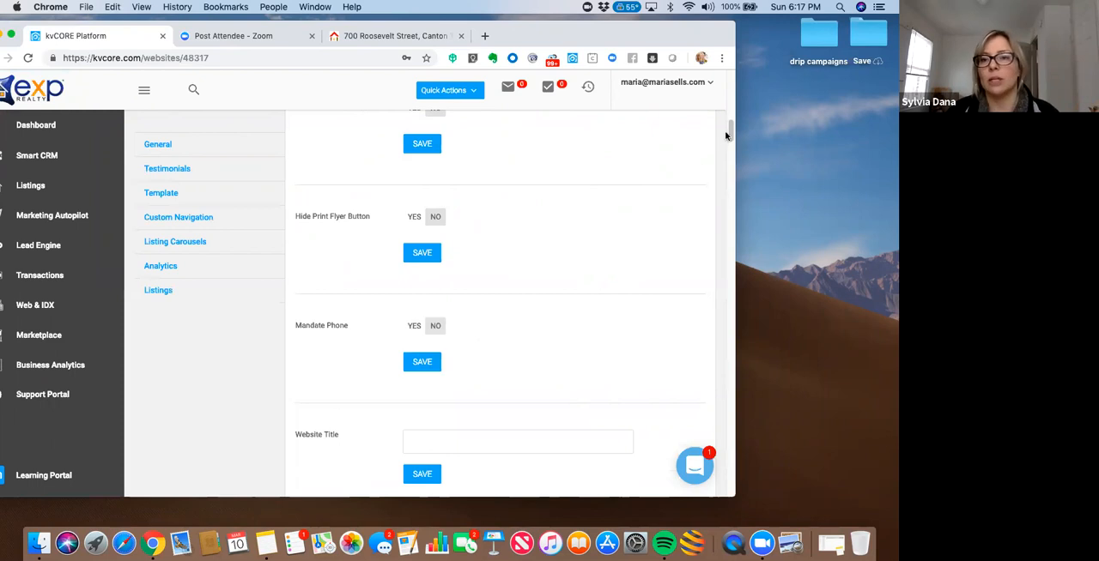
scroll(730, 97, "up", 10)
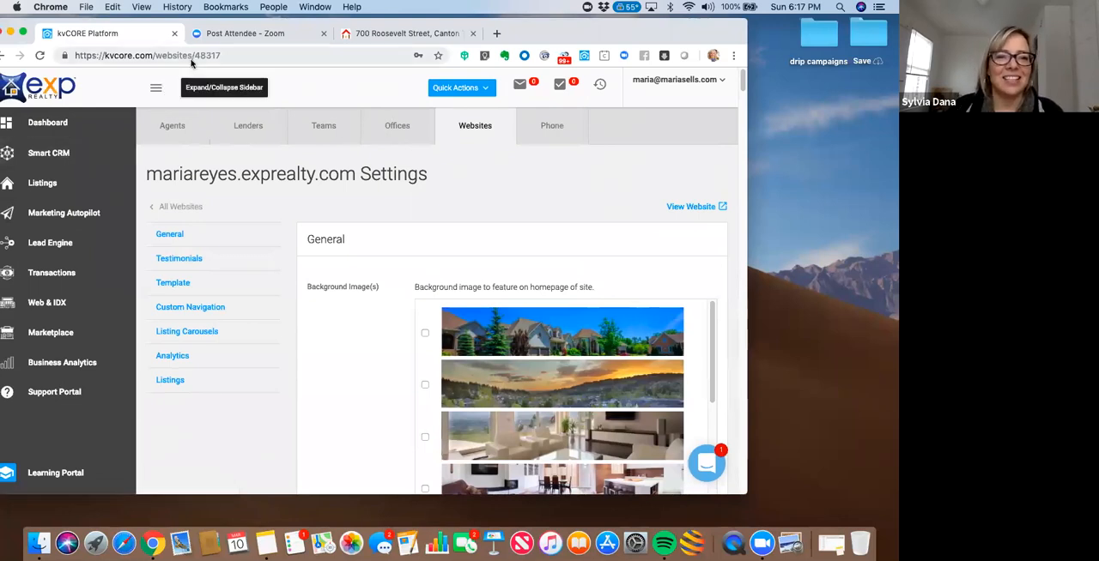
left_click_drag(185, 26, 196, 25)
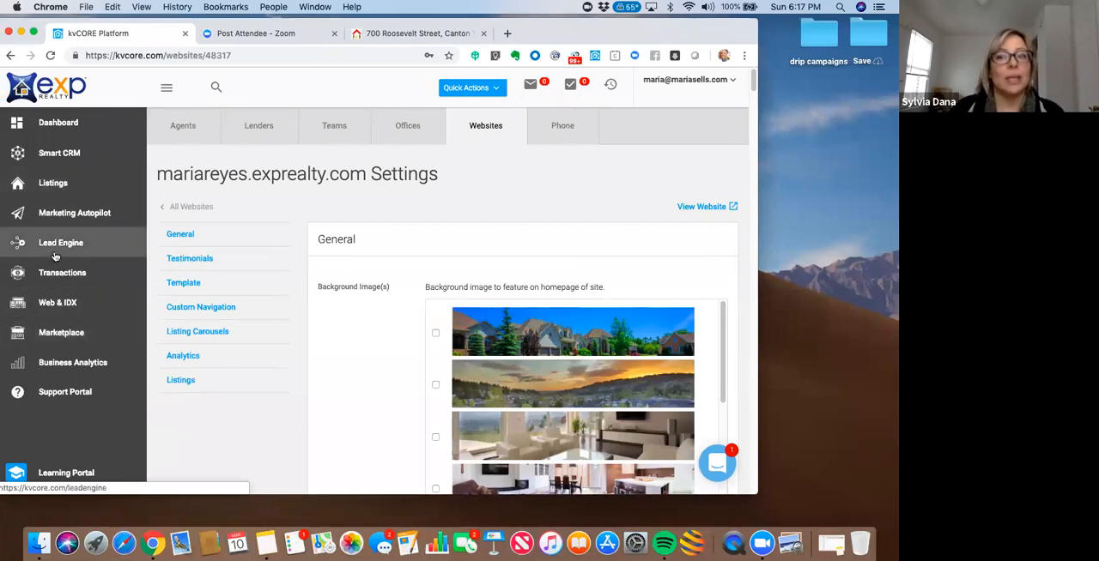
- Check the registration form on the opened squeeze page and return to the kvCORE website settings
left_click(375, 36)
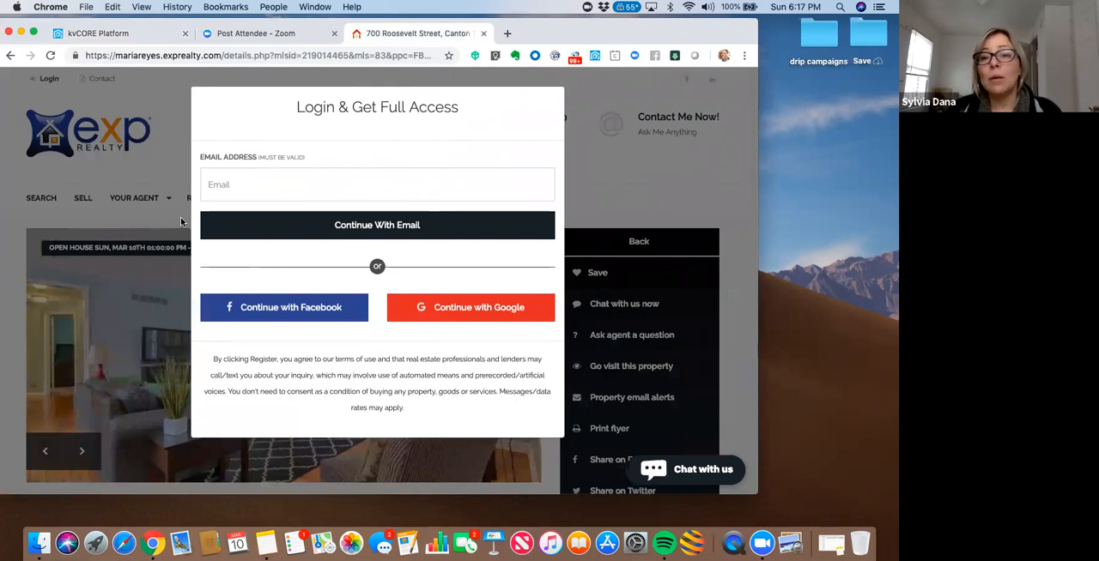
left_click(104, 39)
left_click_drag(111, 23, 128, 31)
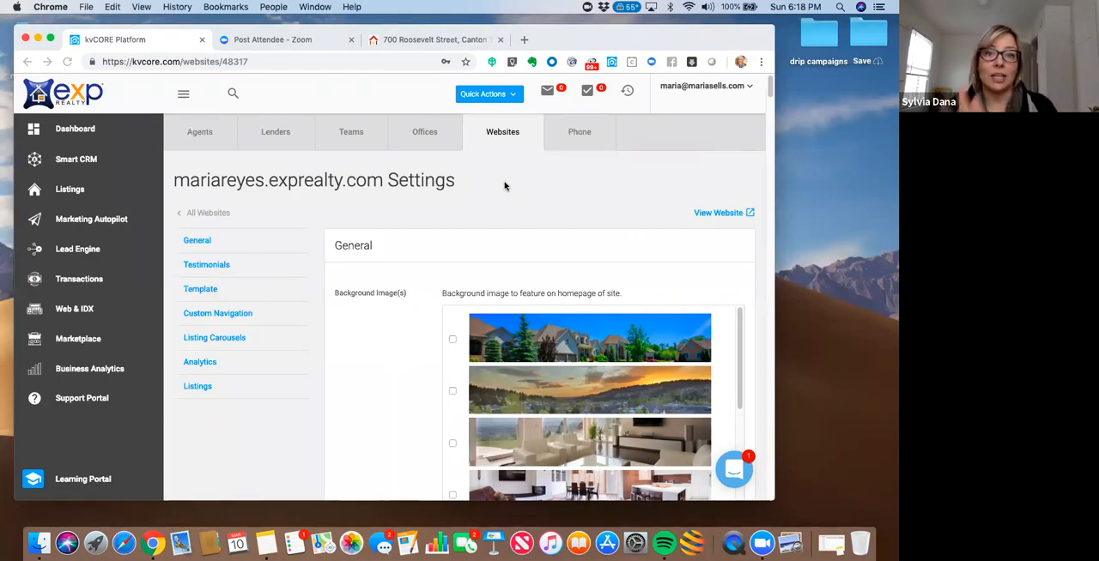
- Open the Smart Campaigns library in Marketing Autopilot and return to the squeeze page's registration form
left_click(76, 224)
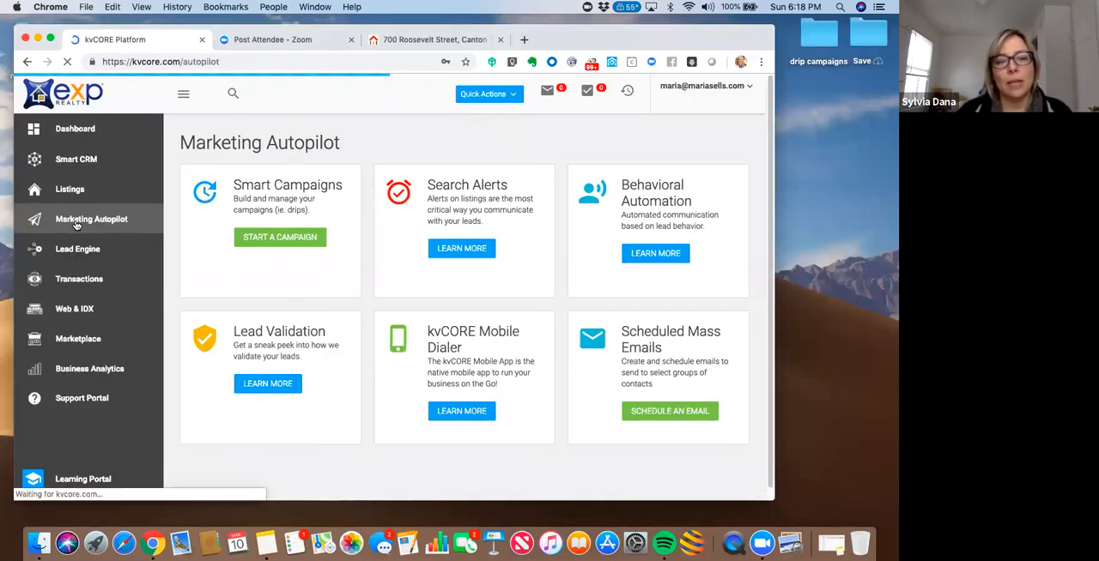
left_click(270, 244)
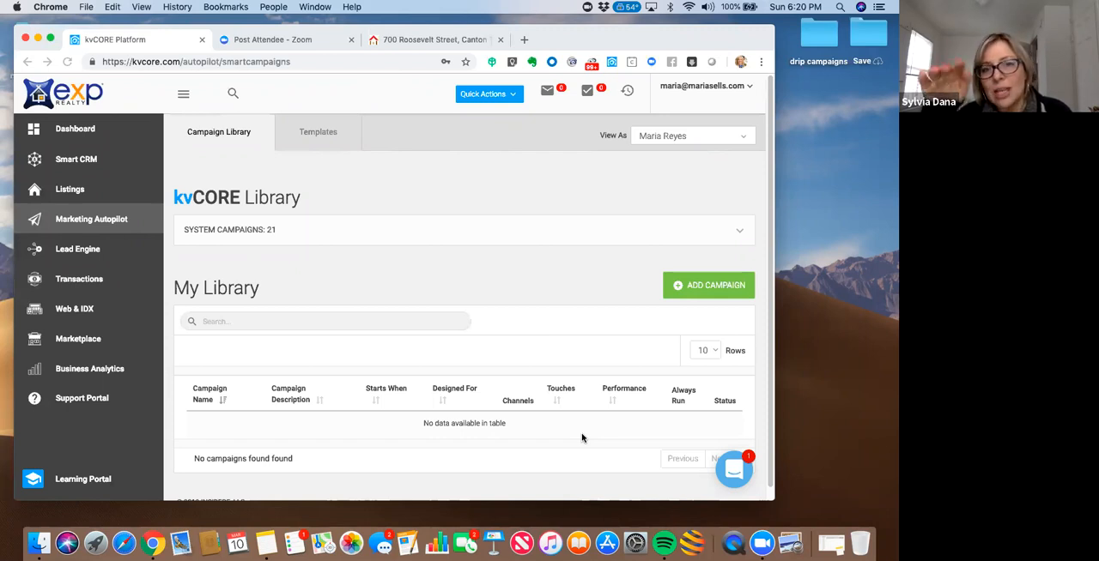
left_click(415, 42)
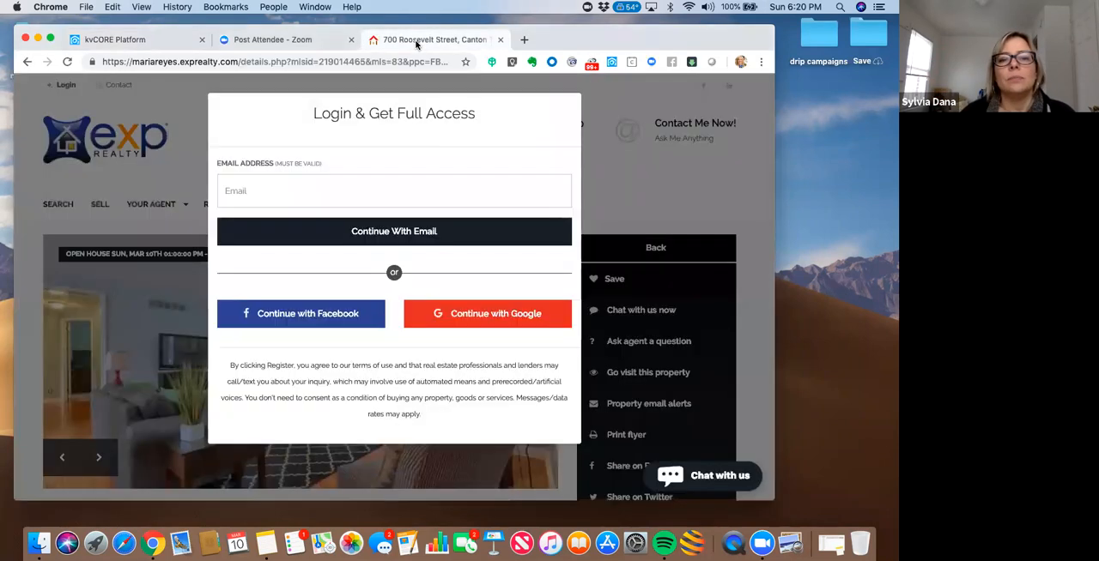
- Fill the registration form's email field with a saved e-mail address, check the cell number field, and clear the email again
left_click(264, 193)
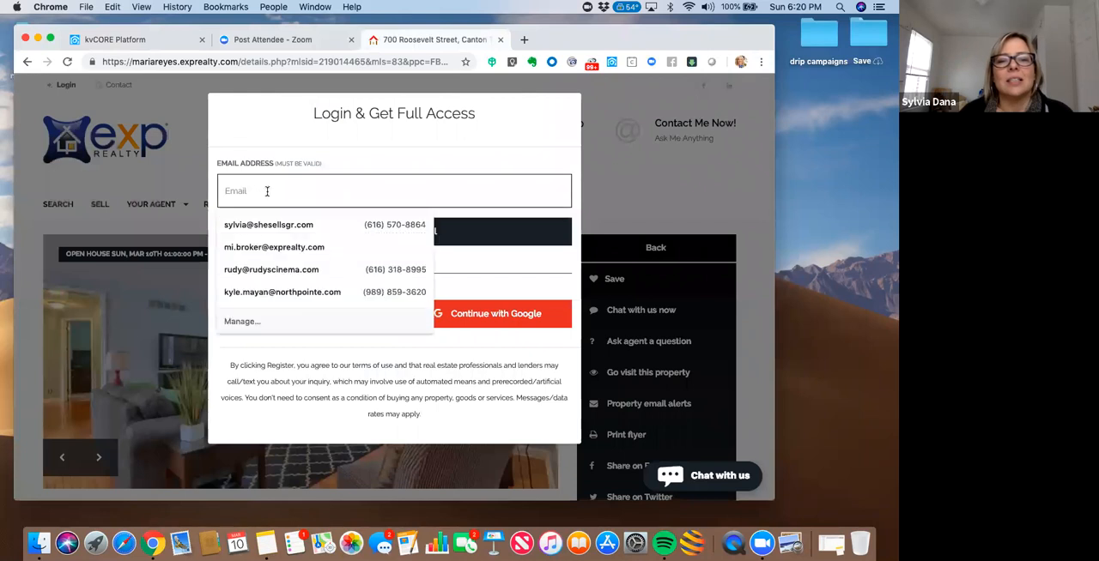
left_click(274, 191)
left_click(274, 192)
left_click(310, 165)
left_click(323, 193)
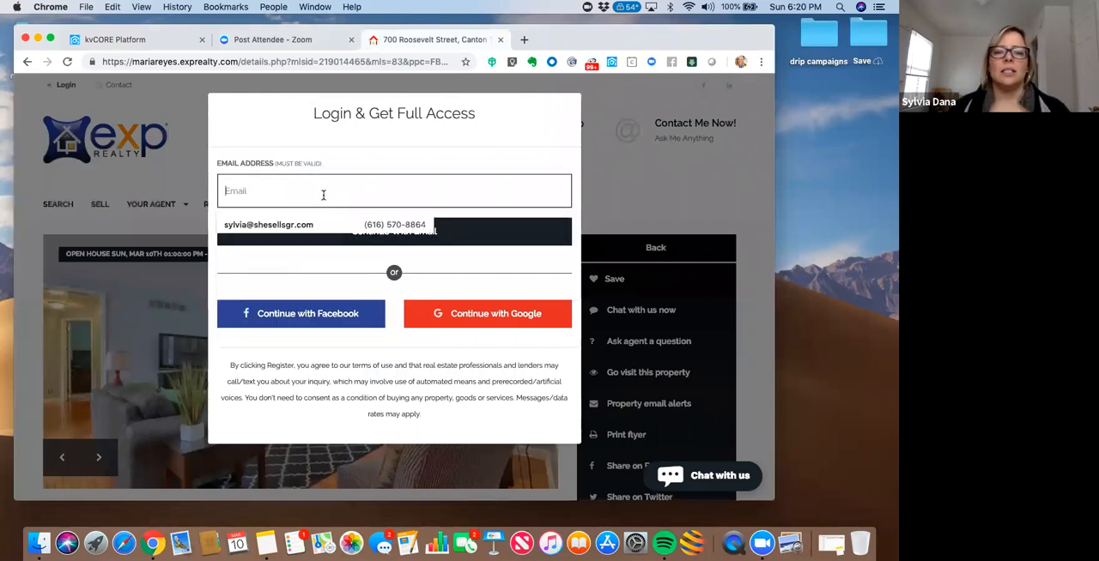
left_click(303, 226)
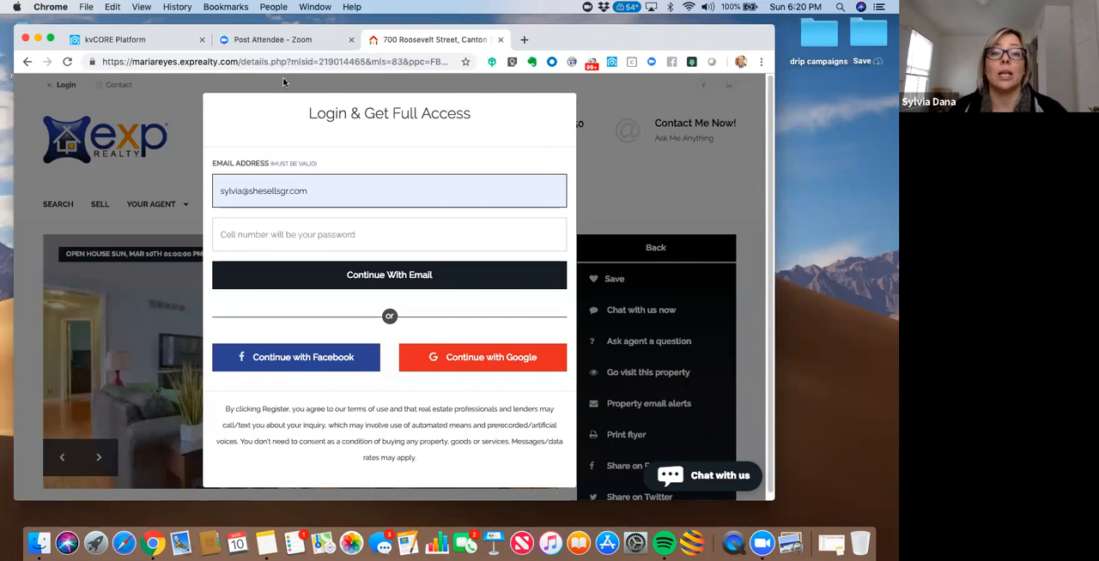
left_click_drag(213, 192, 206, 189)
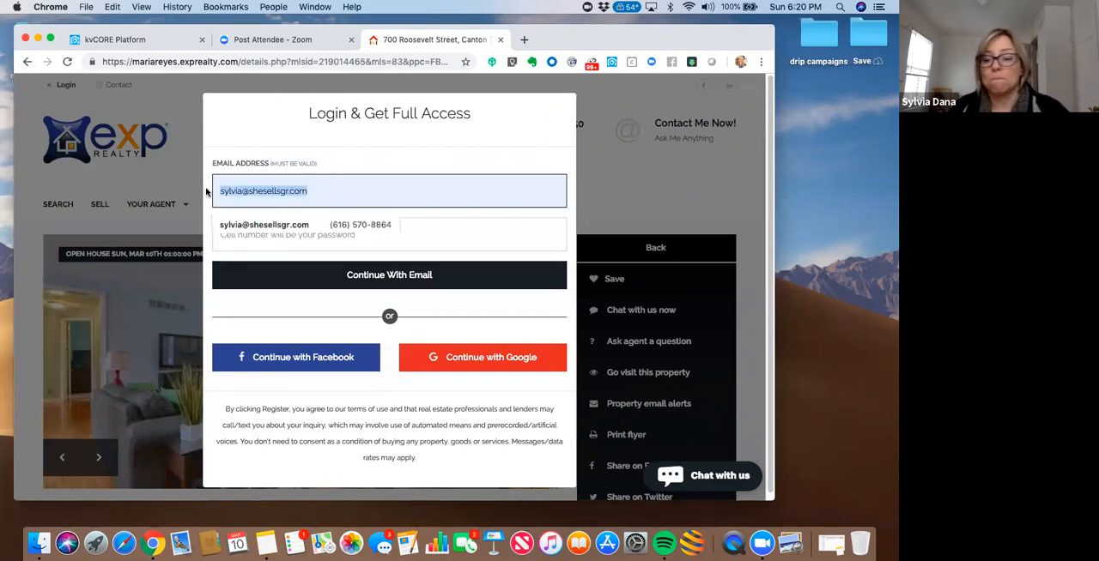
key("BackSpace")
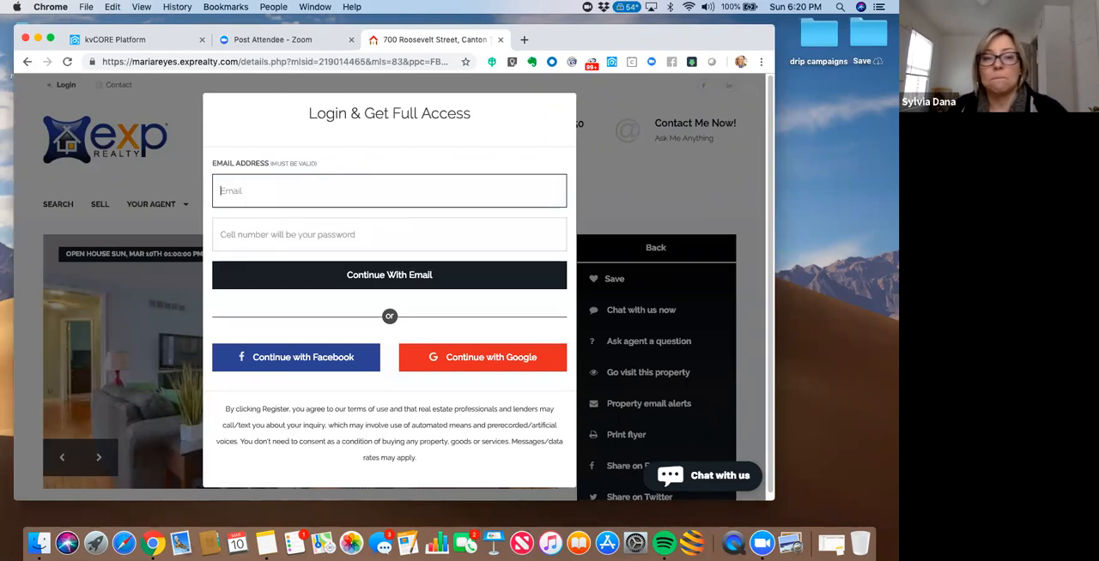
- Return to kvCORE's campaign library and add the Kunversion Default - Seller system campaign to My Library
left_click(132, 43)
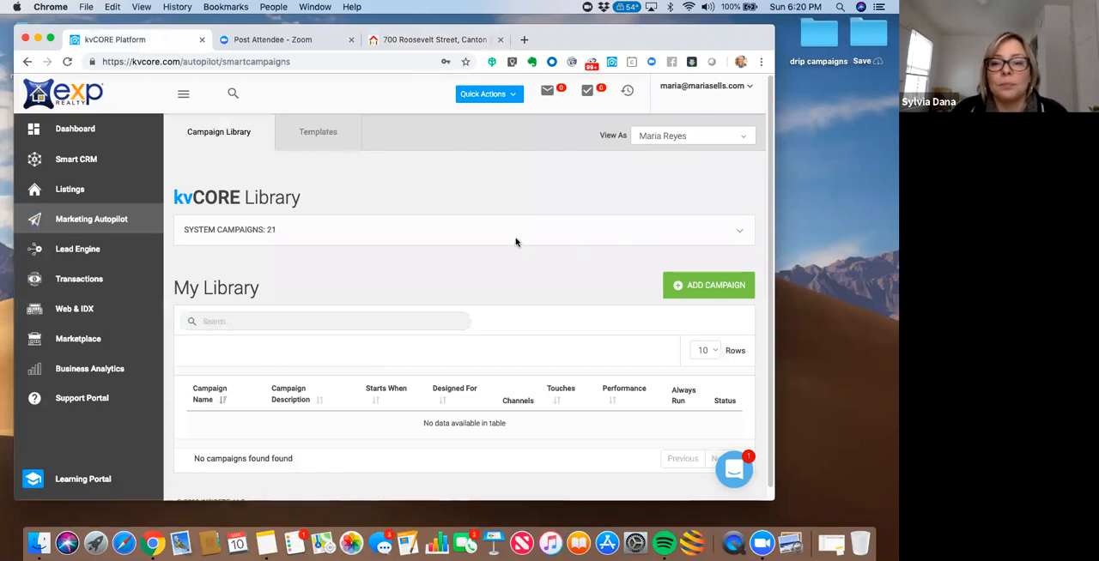
left_click_drag(700, 38, 651, 36)
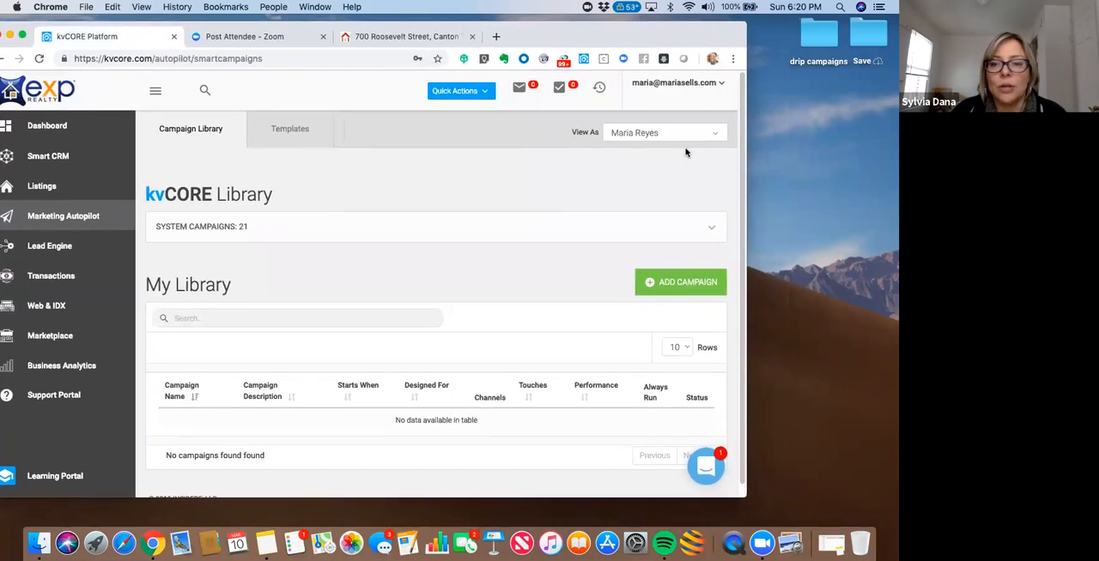
scroll(741, 178, "down", 1)
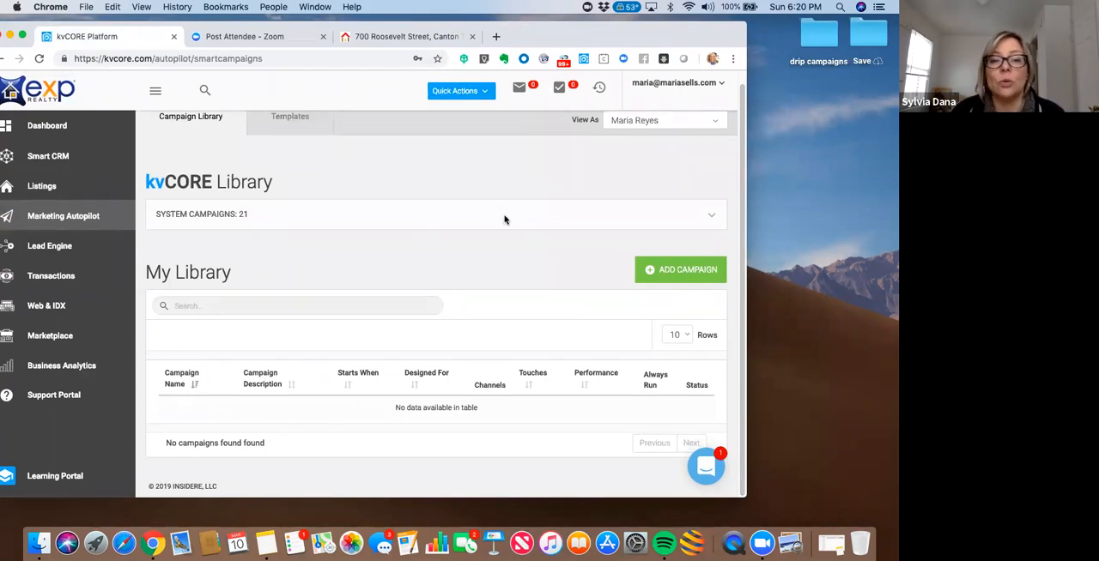
left_click(709, 216)
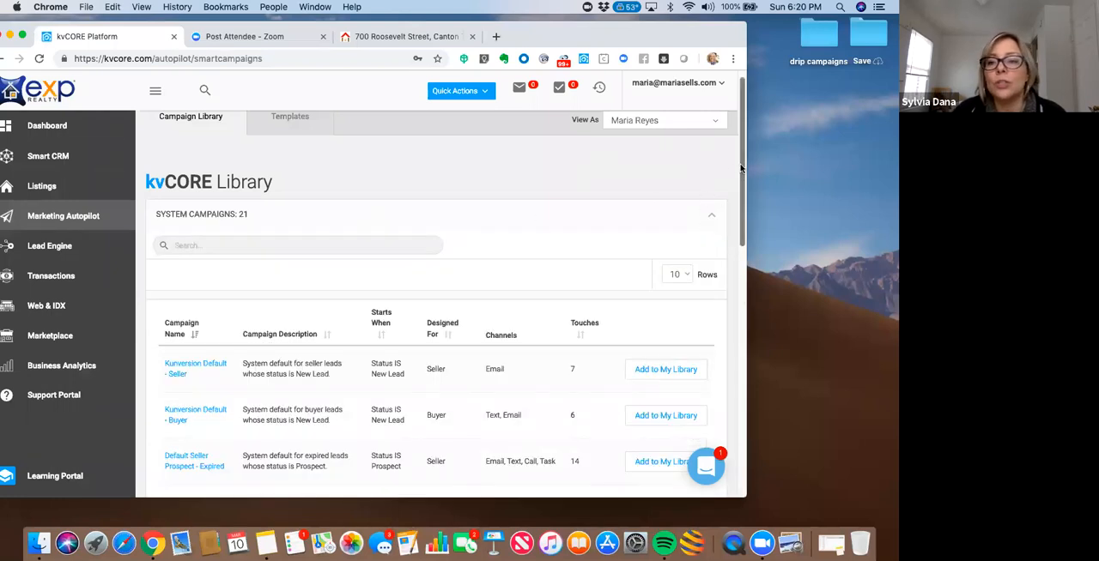
left_click_drag(741, 178, 739, 196)
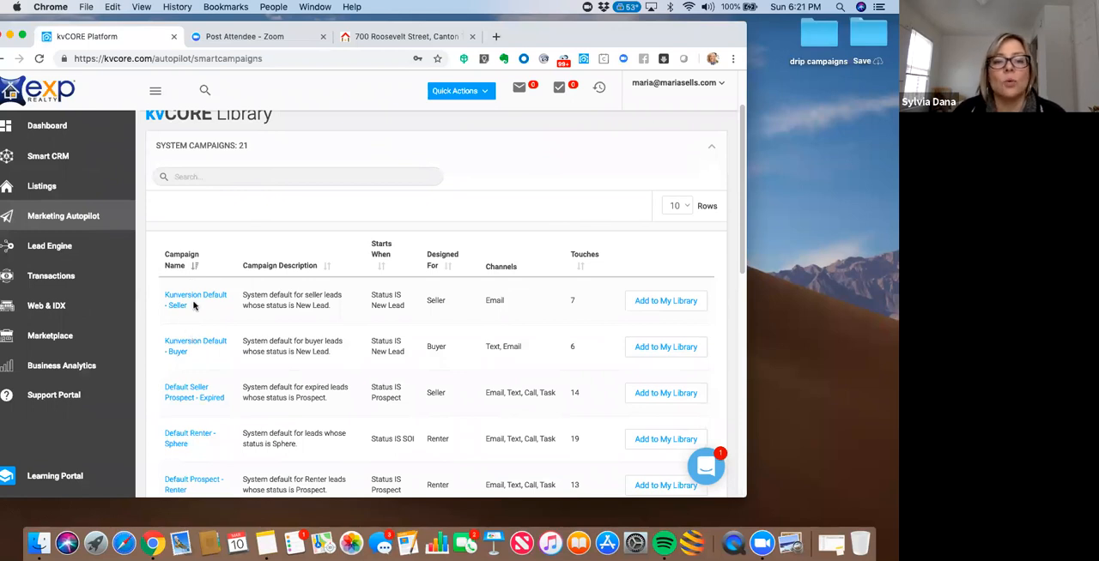
left_click(679, 302)
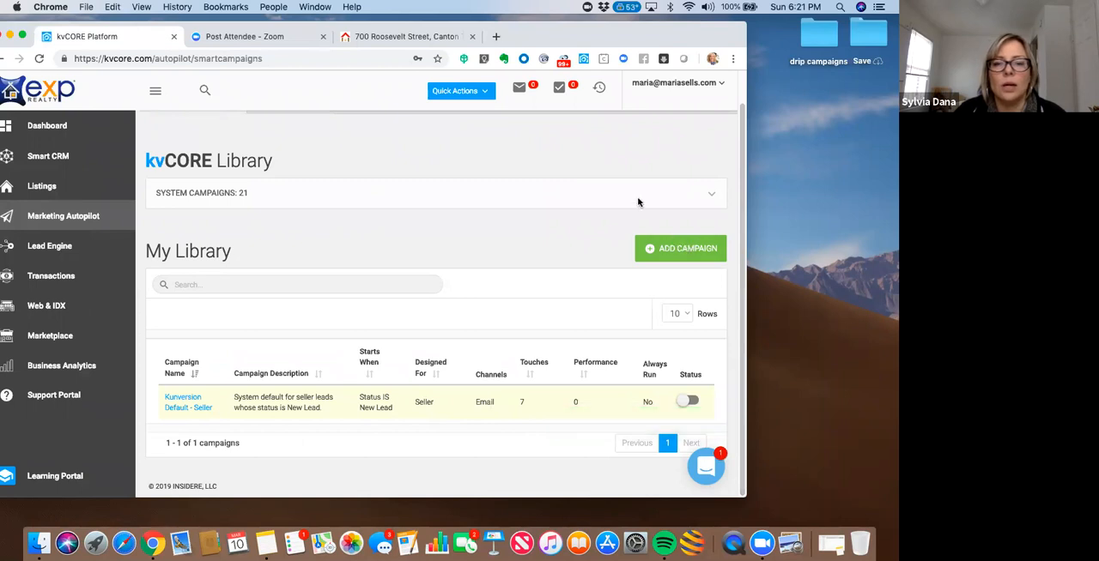
- Open the Kunversion Default - Buyer campaign's details from the kvCORE system campaigns
left_click(709, 193)
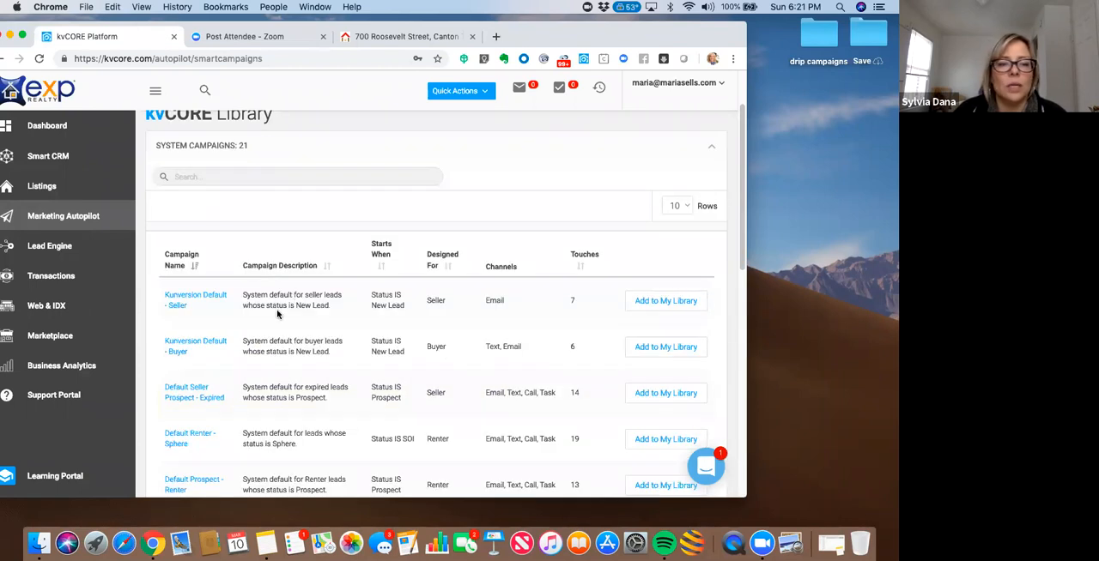
left_click(220, 345)
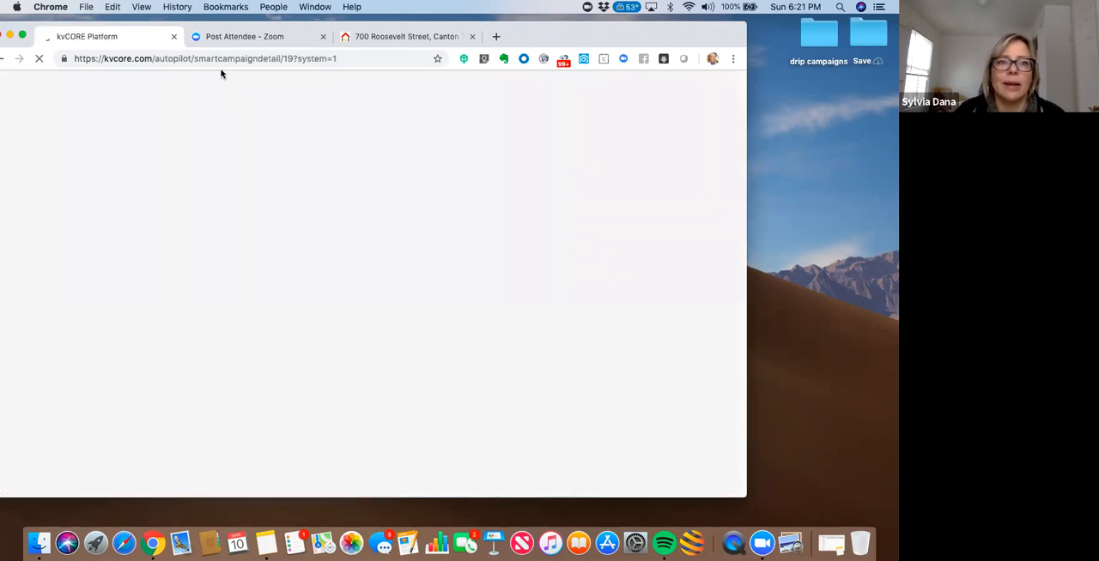
left_click_drag(196, 24, 219, 24)
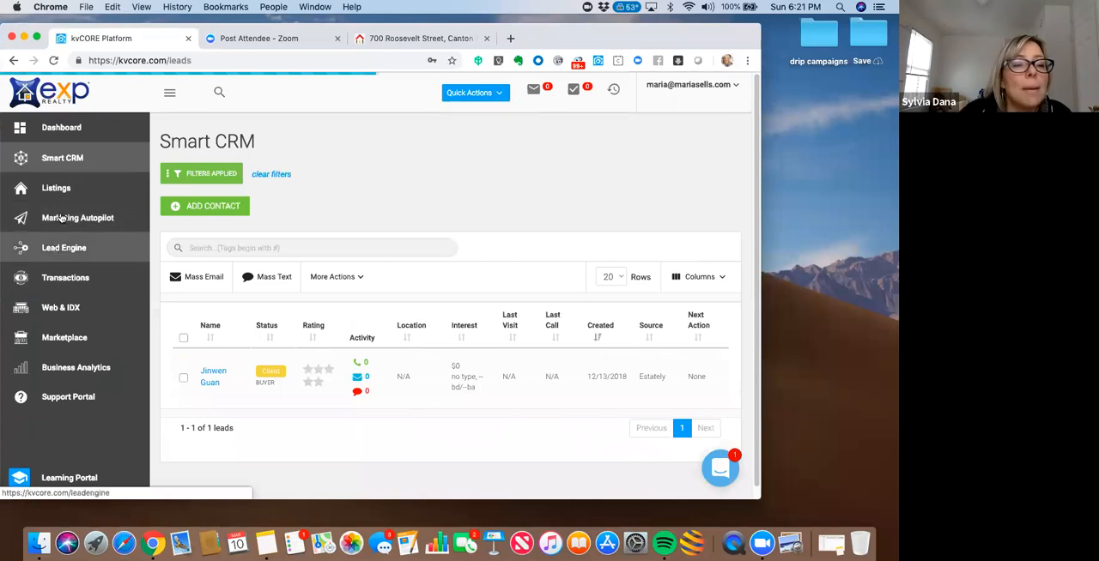
- Reopen Smart Campaigns in Marketing Autopilot and add the Kunversion Default - Buyer system campaign to My Library
left_click(62, 220)
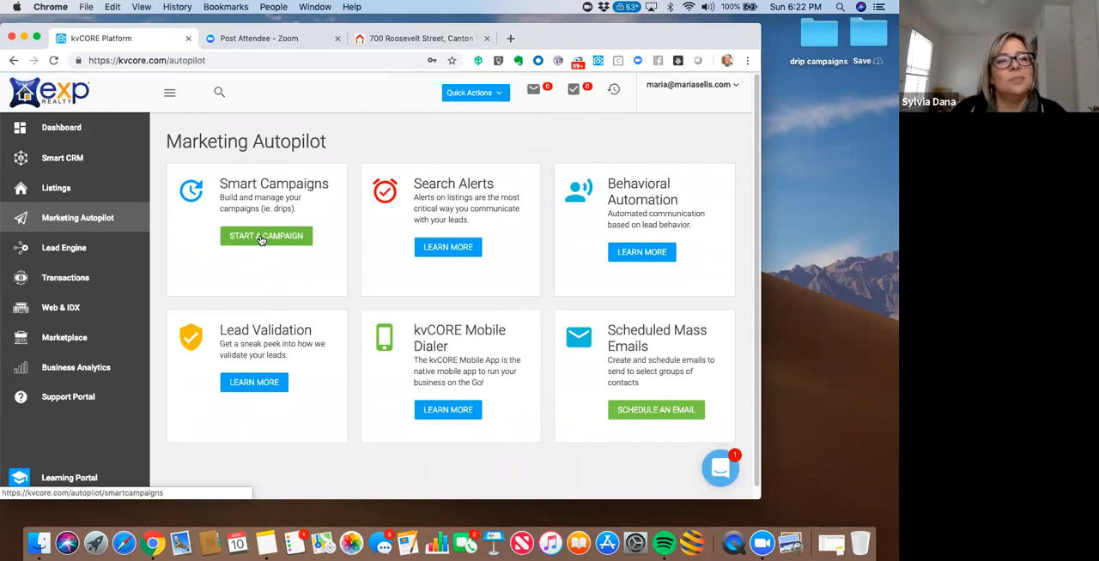
left_click(260, 237)
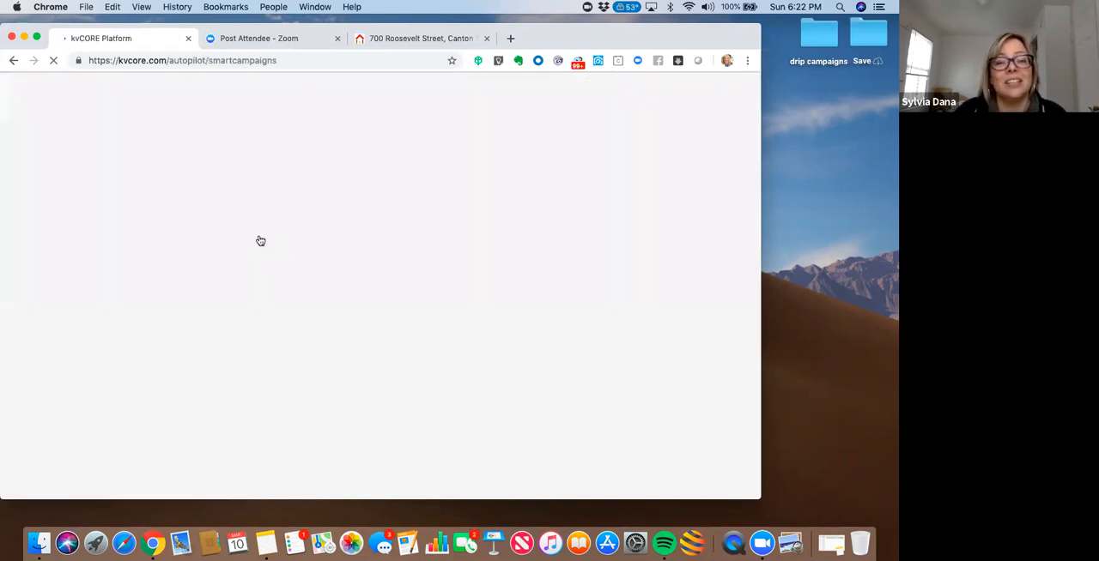
mouse_move(565, 36)
left_mouse_down()
mouse_move(589, 37)
mouse_move(580, 41)
left_mouse_up()
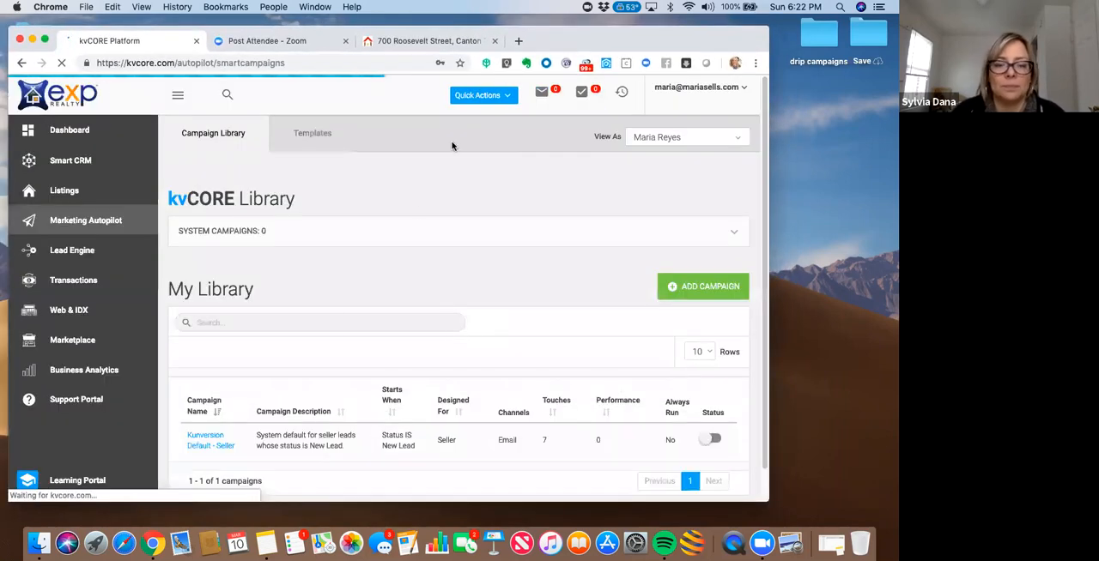
mouse_move(660, 39)
left_mouse_down()
mouse_move(627, 37)
mouse_move(642, 36)
left_mouse_up()
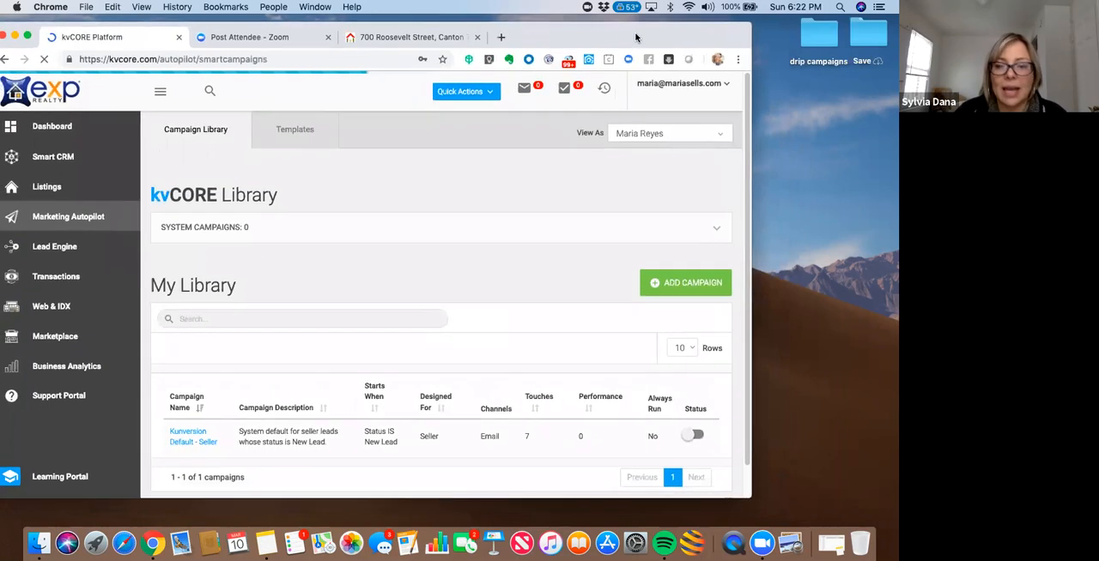
left_click(715, 231)
left_click(716, 232)
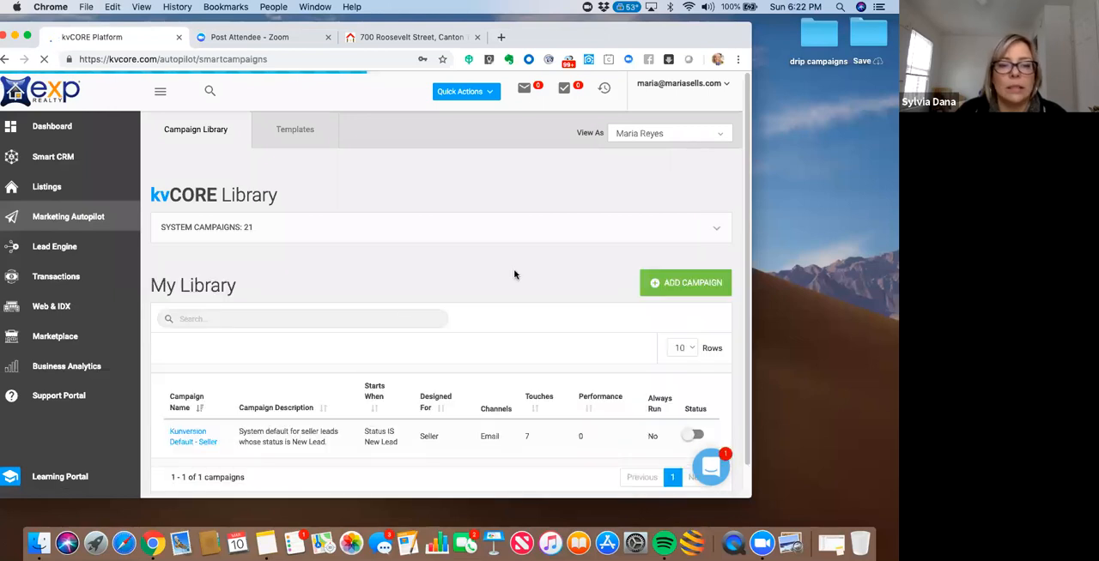
left_click(716, 233)
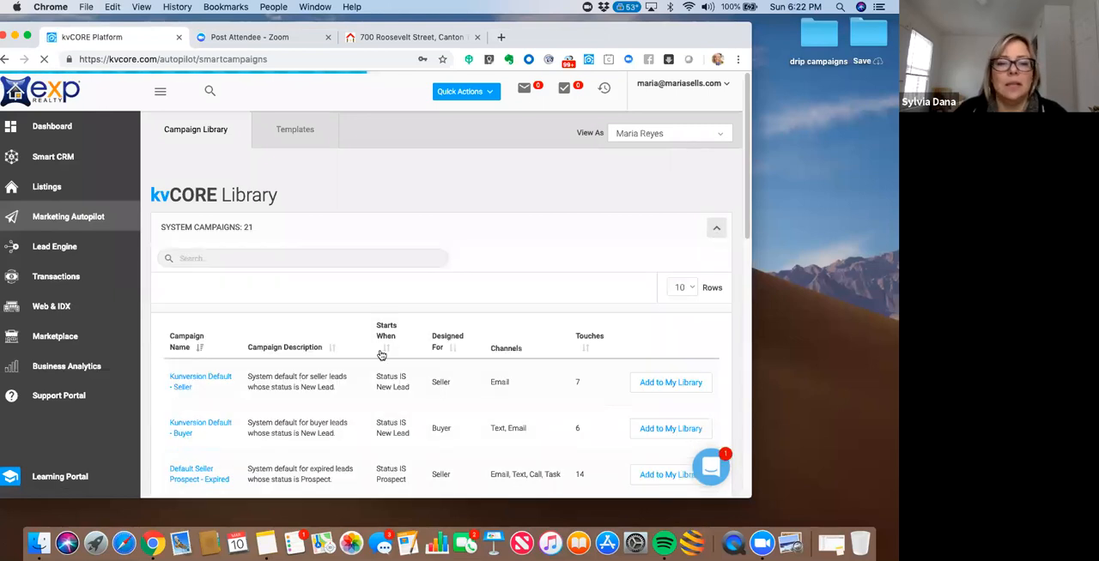
left_click(646, 428)
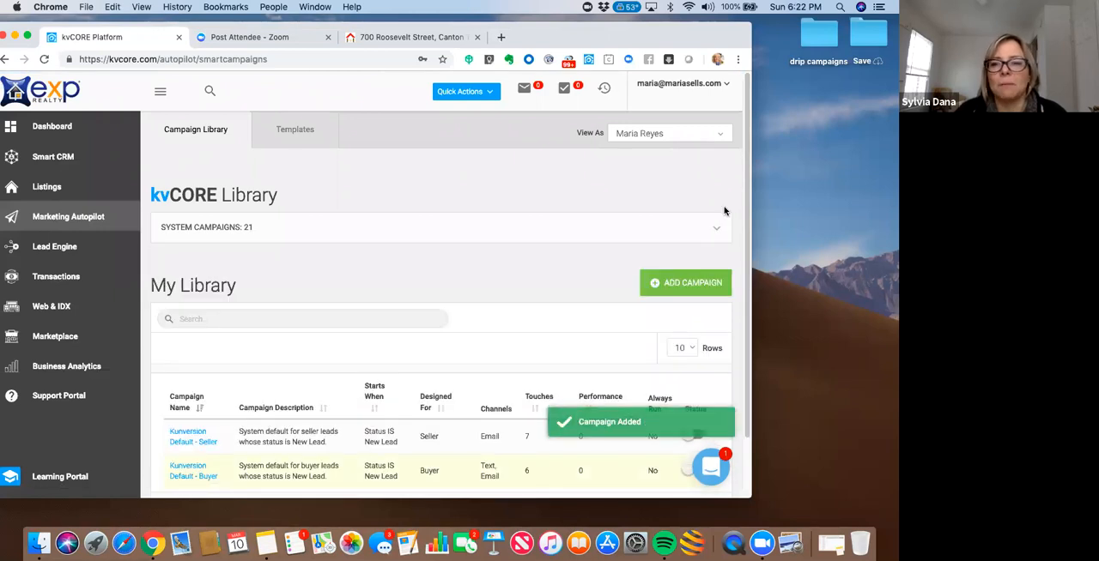
- Activate both the Kunversion Default - Seller and Kunversion Default - Buyer campaigns in My Library
left_click_drag(728, 49, 717, 50)
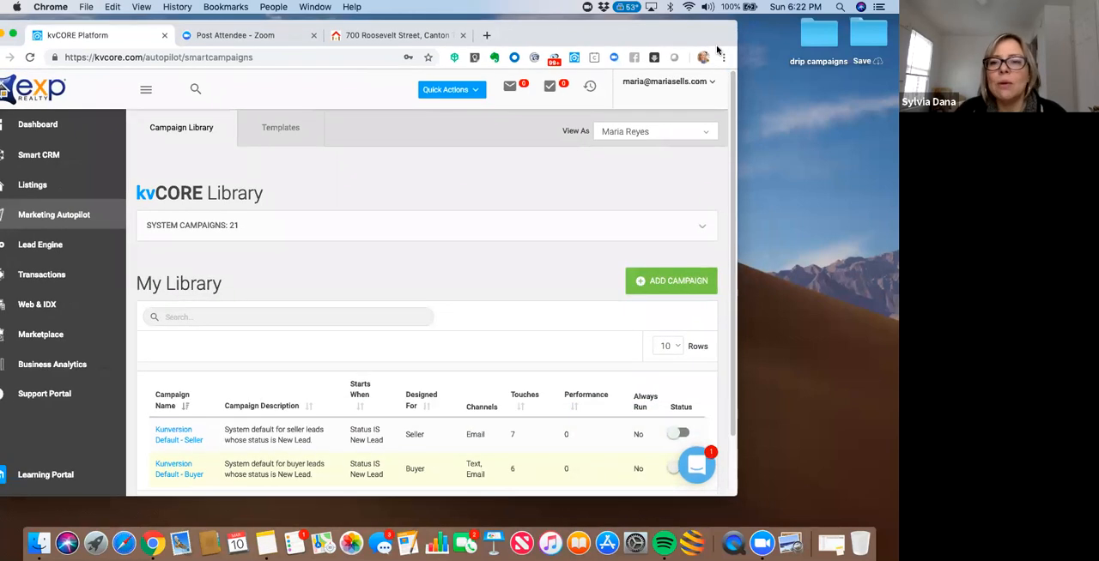
scroll(189, 334, "down", 3)
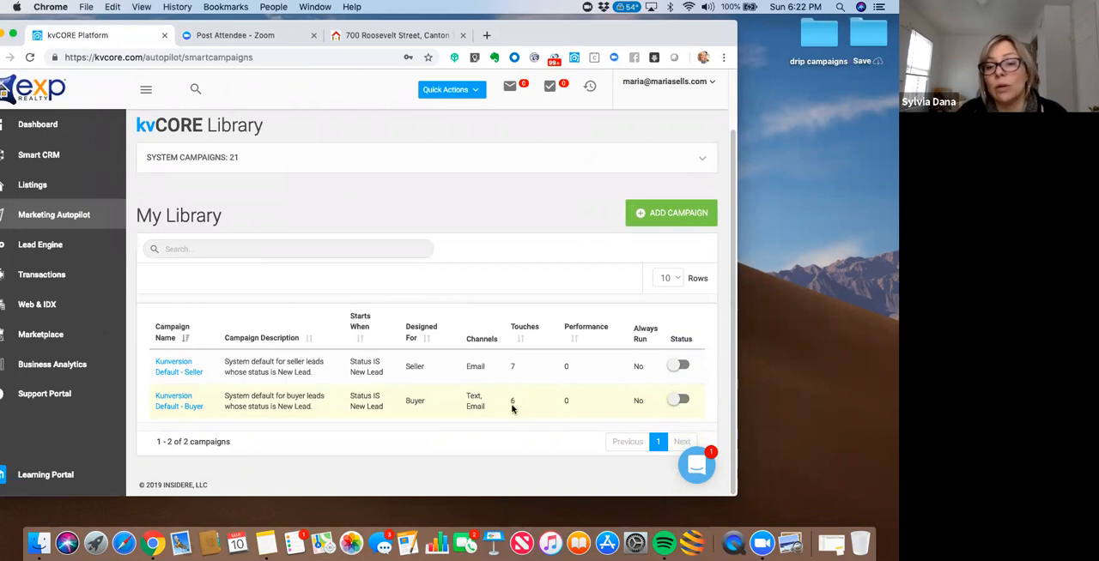
left_click(678, 366)
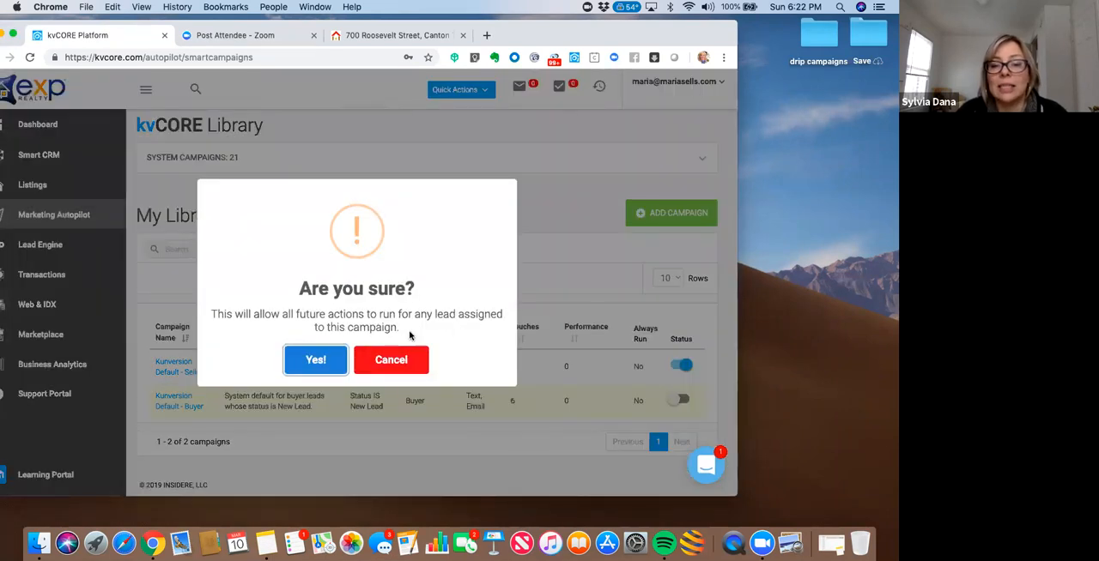
left_click(314, 364)
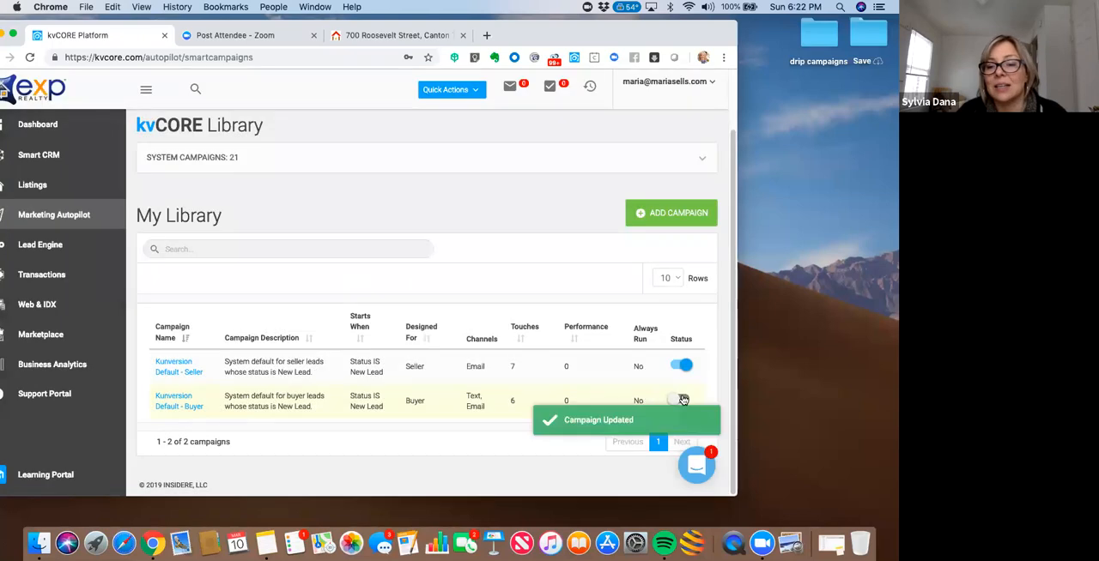
left_click(676, 401)
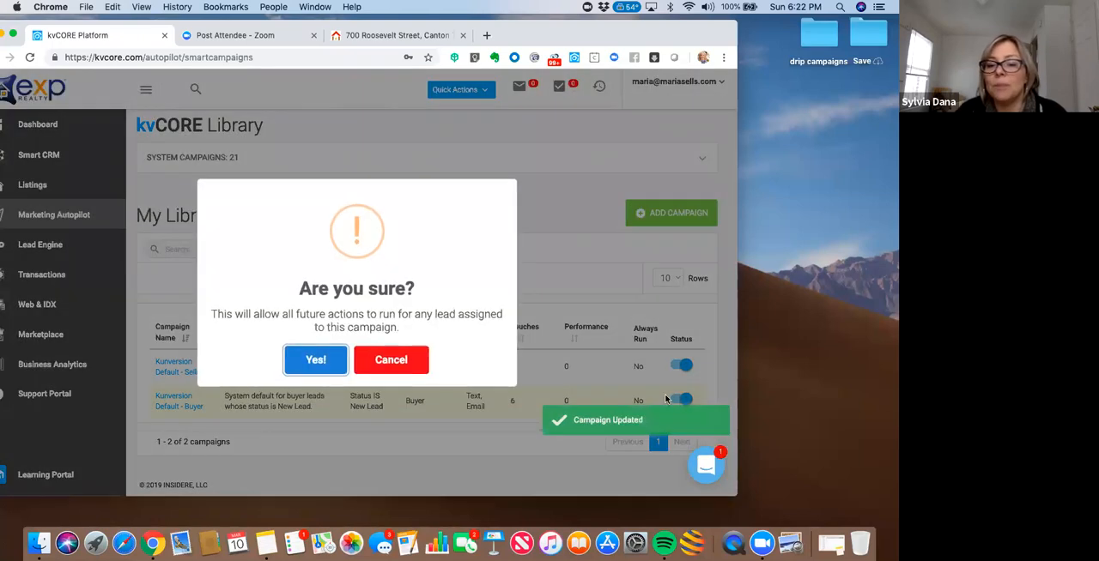
left_click(310, 366)
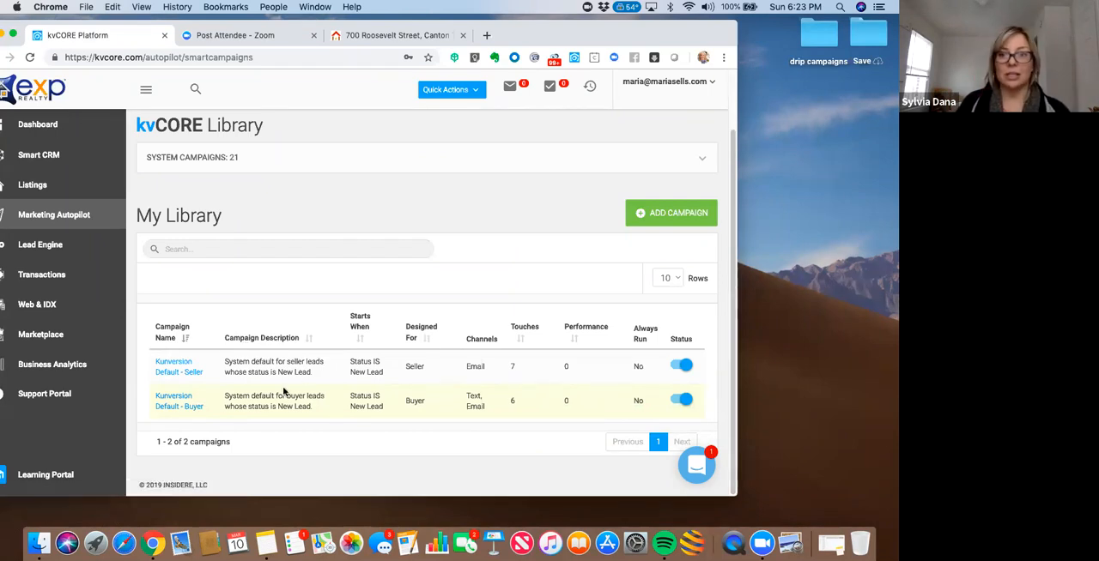
- Open the Kunversion Default - Buyer campaign from My Library, checking the squeeze page's registration form while it loads
left_click_drag(584, 36, 605, 39)
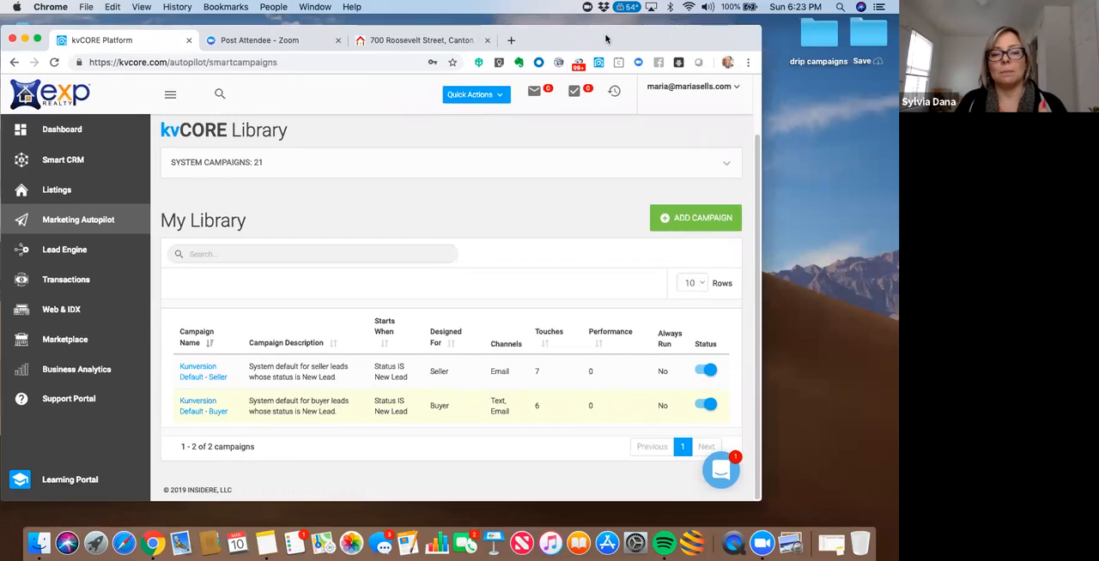
left_click(206, 413)
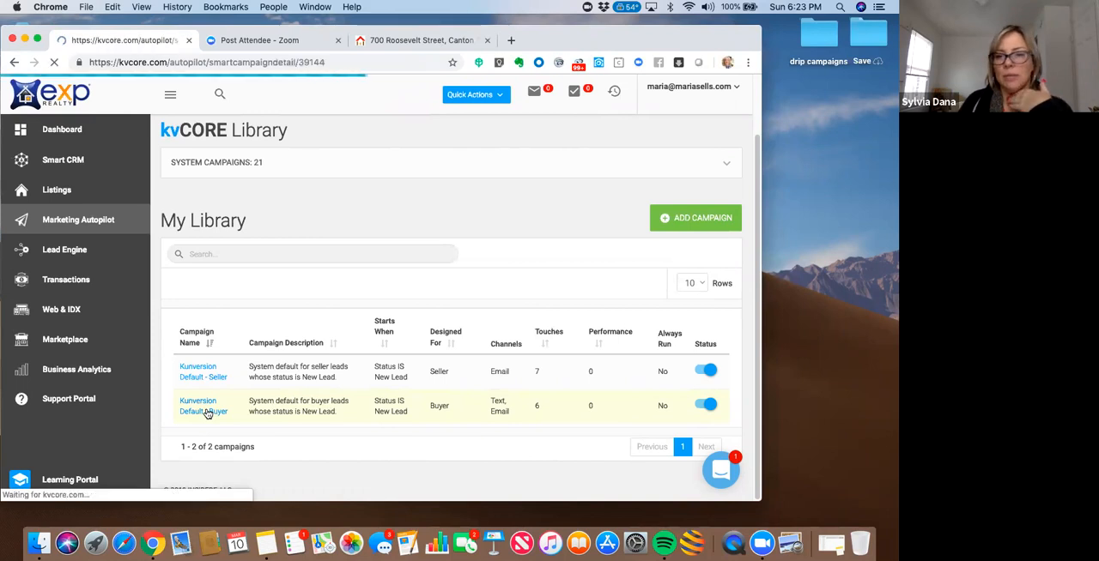
left_click_drag(605, 41, 607, 43)
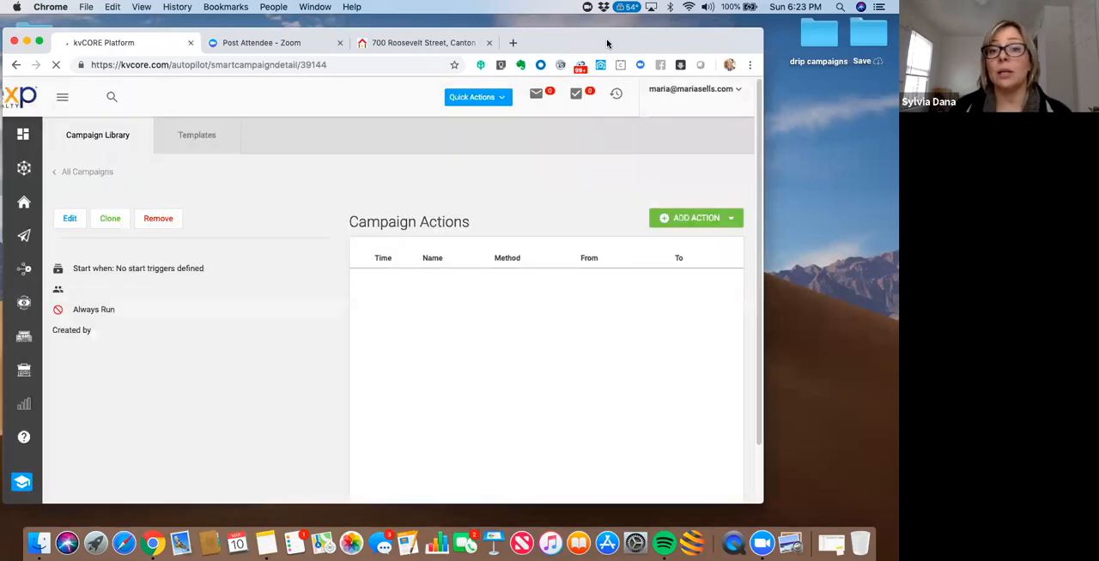
left_click(419, 43)
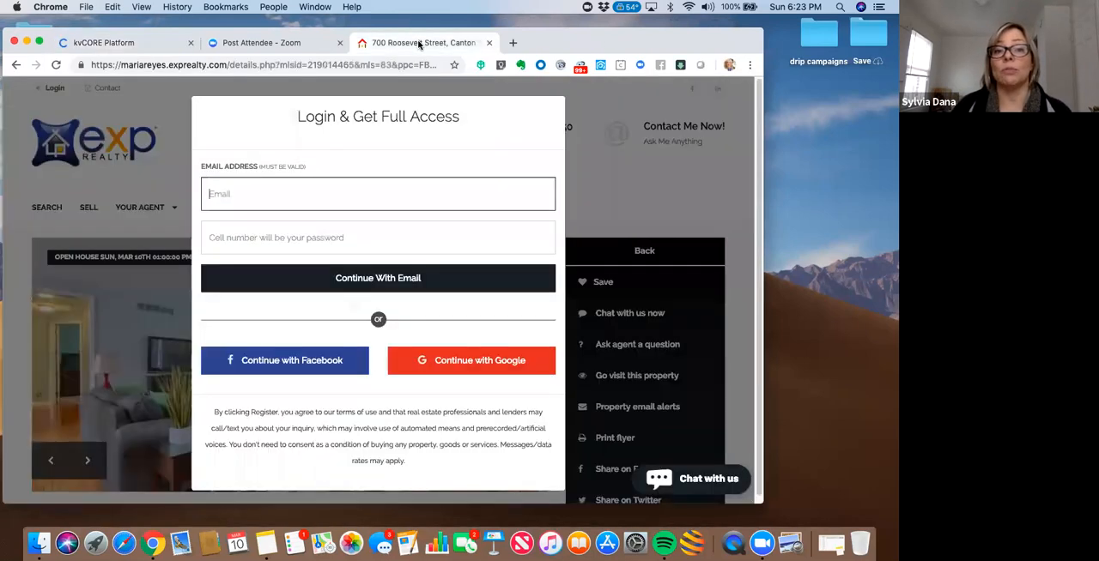
left_click(133, 45)
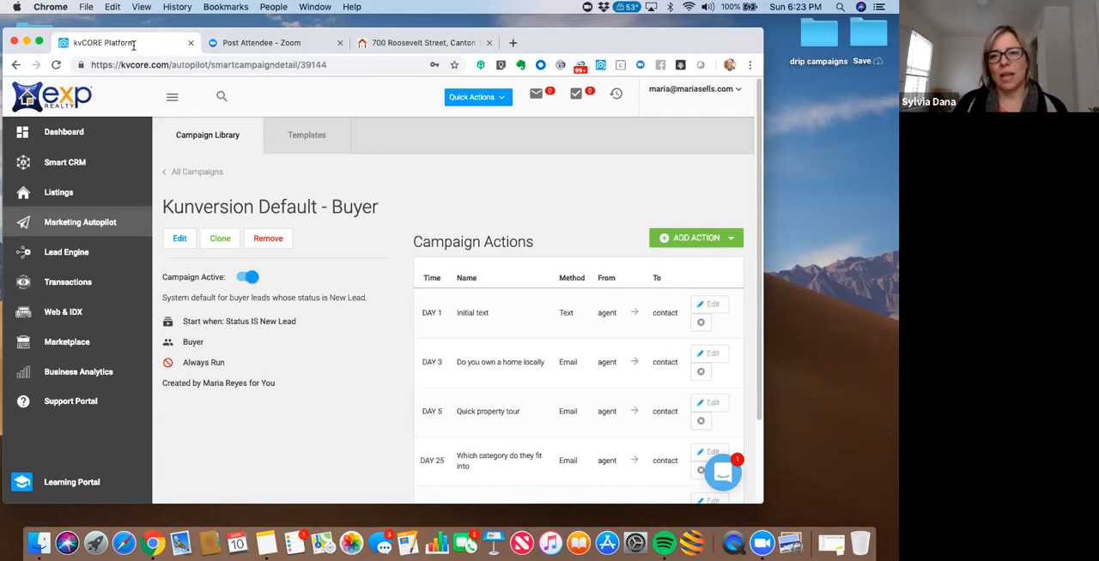
- Open the Buyer campaign's Day 1 Initial text action for editing and view its template content
left_click_drag(675, 47, 665, 52)
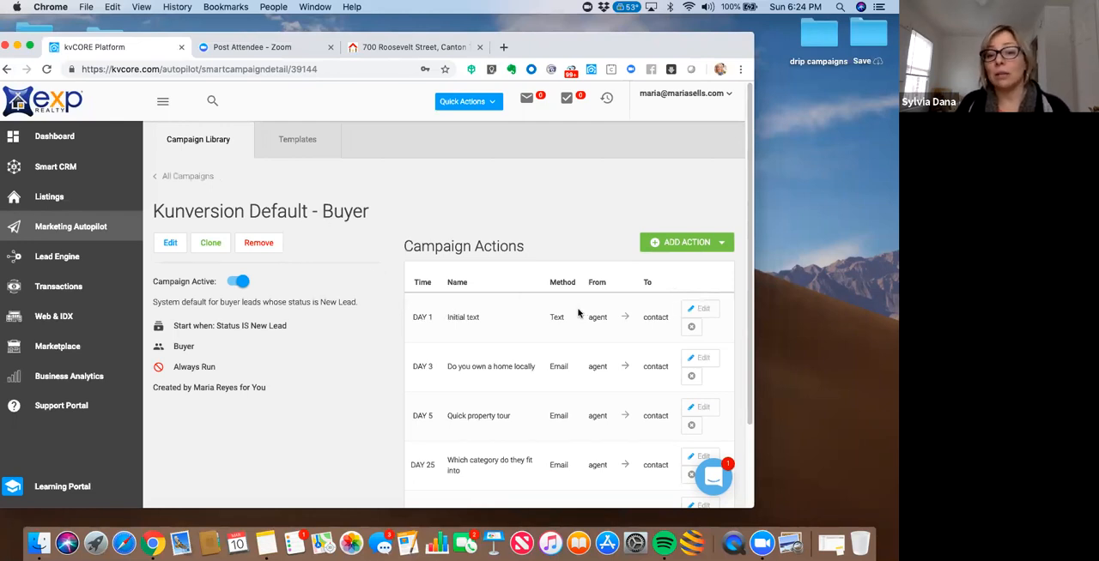
left_click(702, 311)
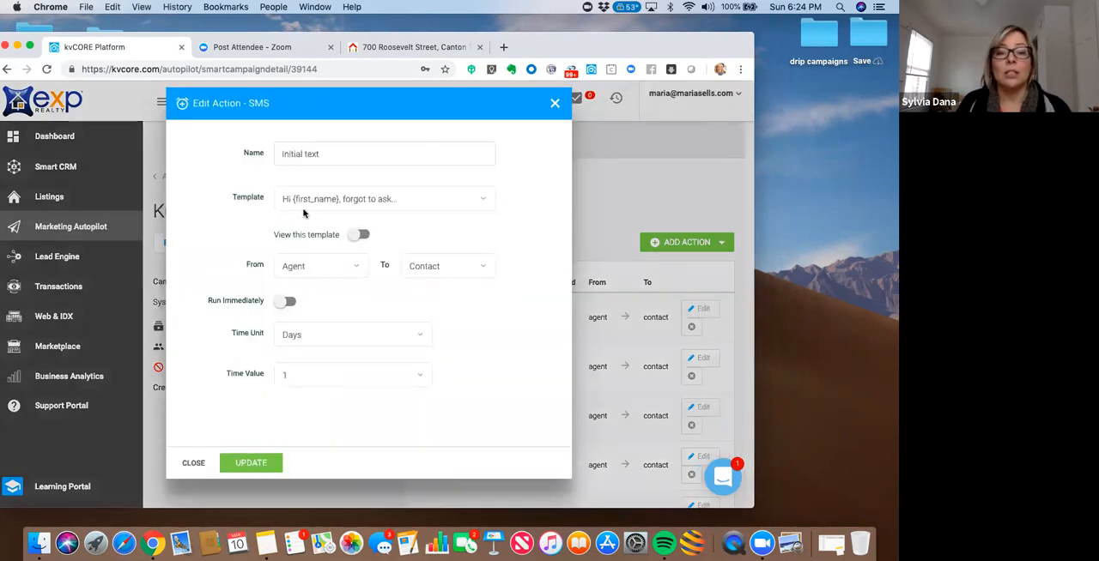
left_click(359, 234)
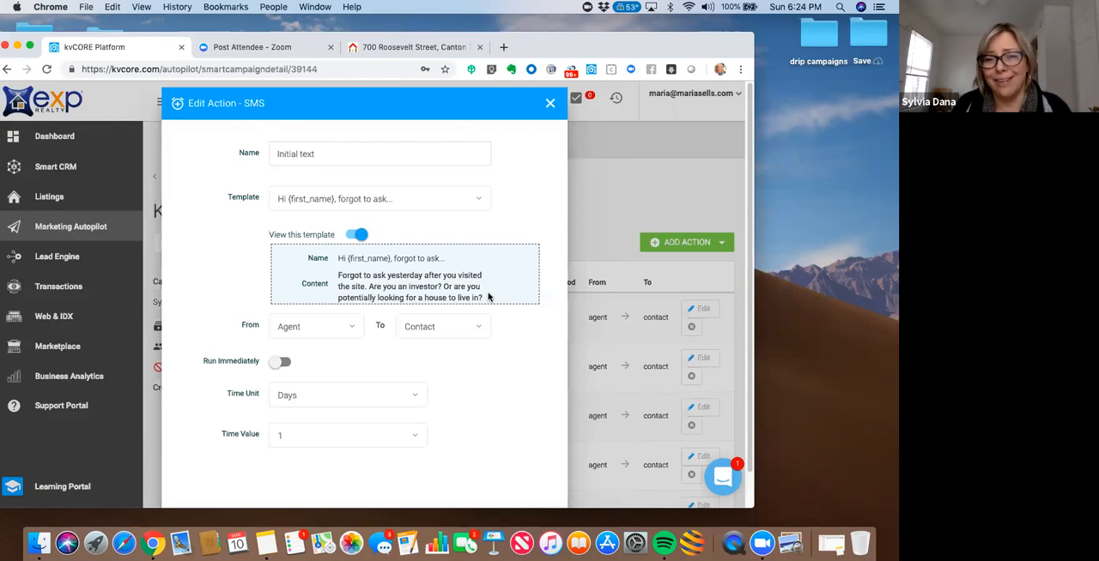
- Close the Initial text action without changes and open the Smart Campaigns template library
left_click(549, 104)
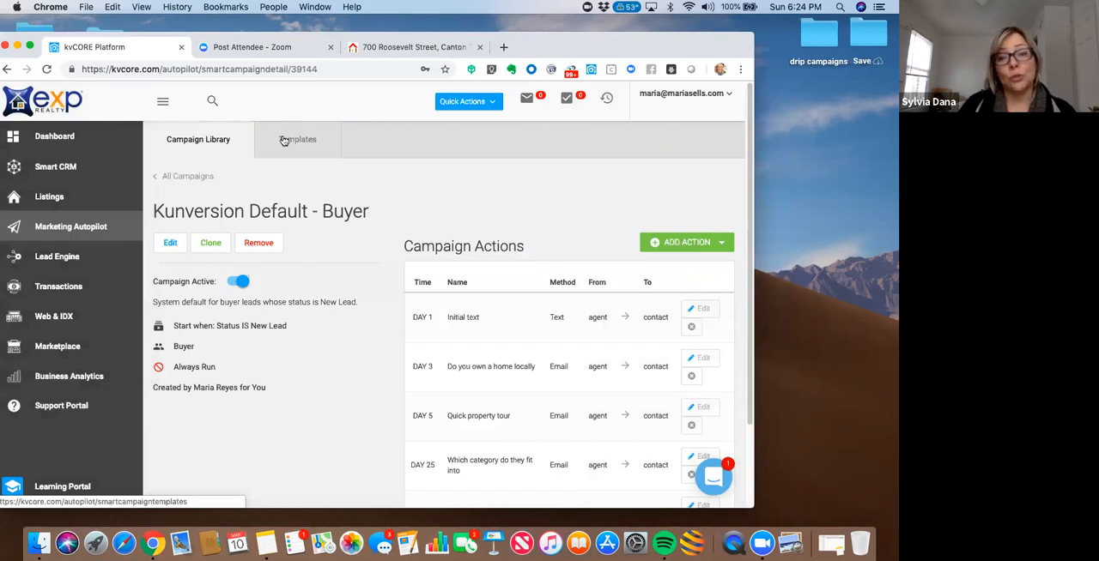
left_click(191, 143)
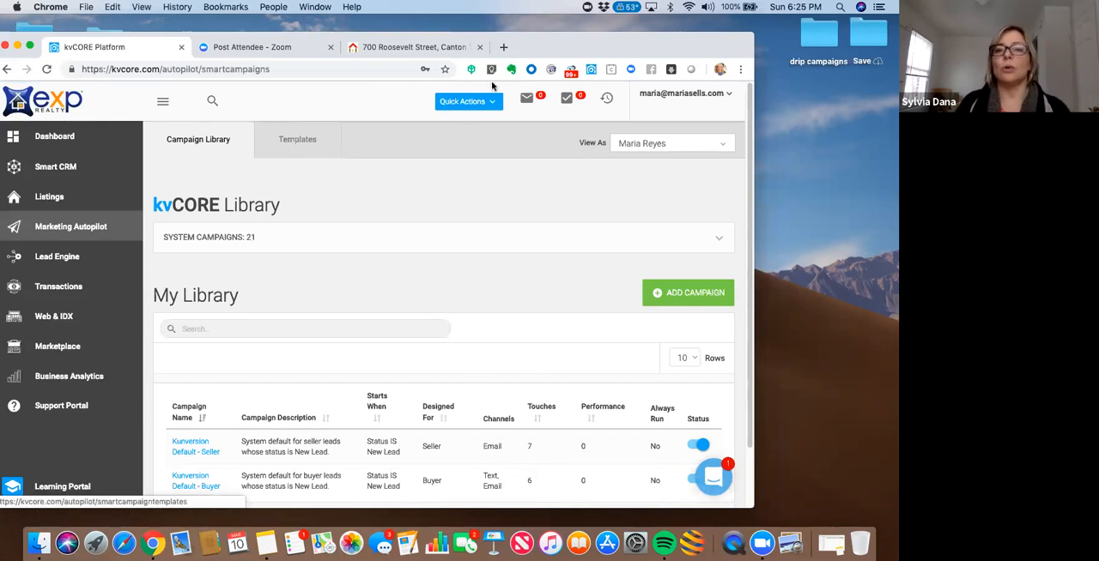
left_click_drag(571, 42, 589, 37)
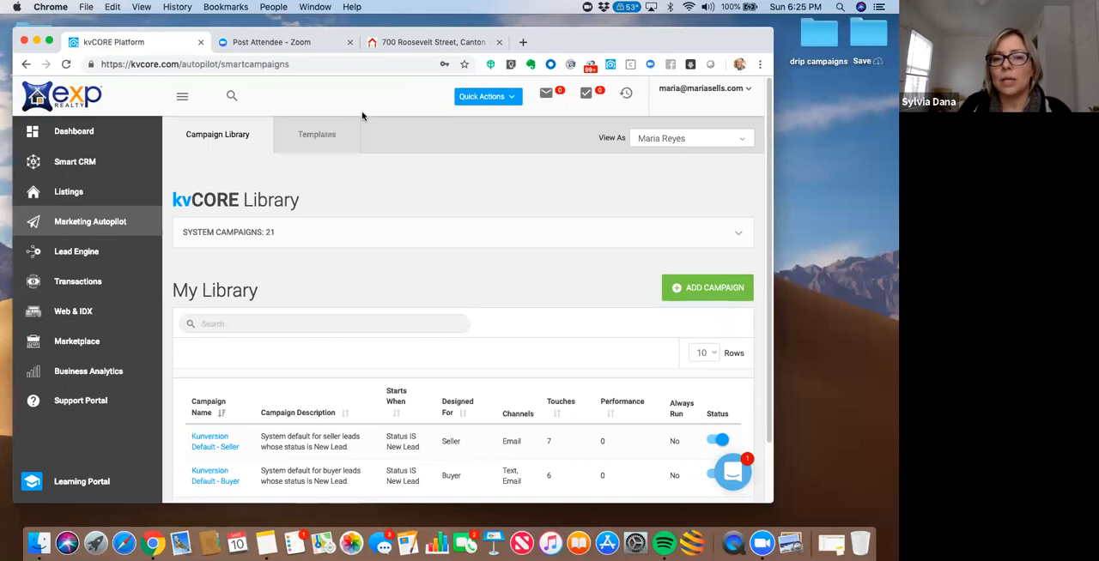
left_click(312, 142)
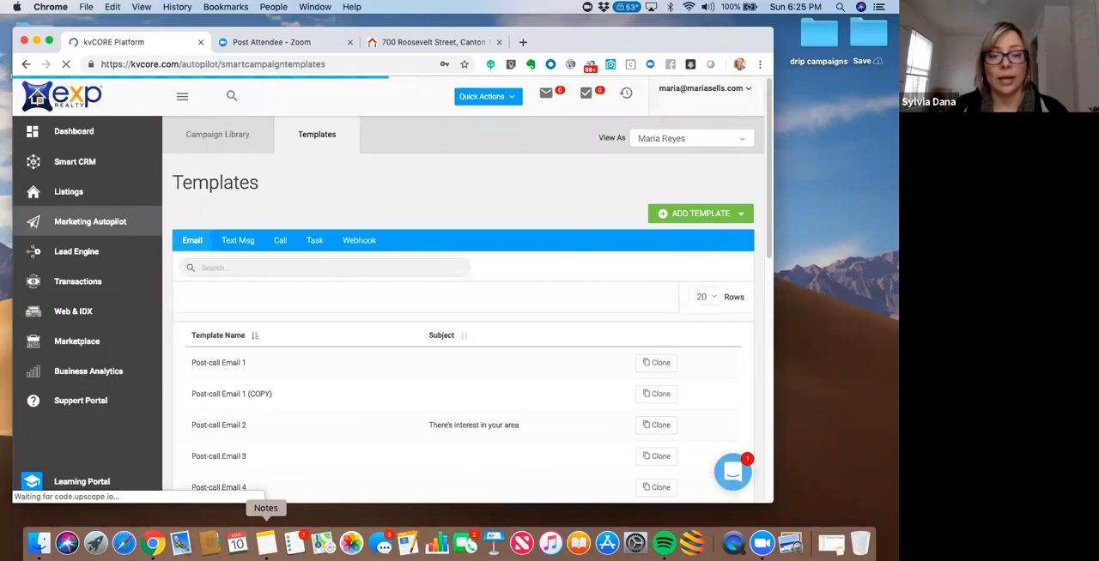
- Switch to Notes, copy the full follow-up message about the home posted on Facebook, and return to the Templates page
left_click(266, 544)
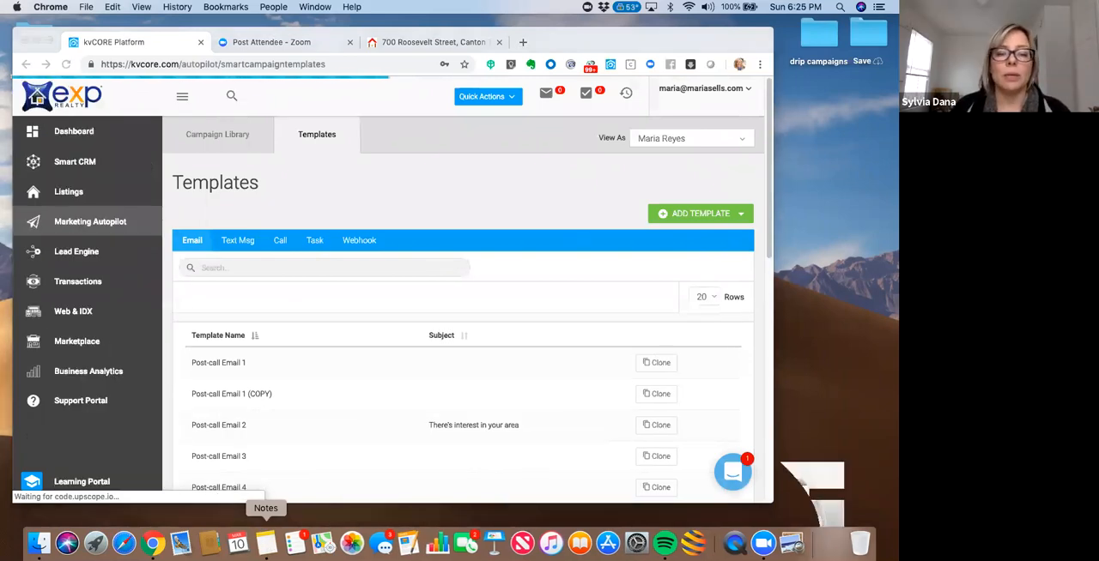
left_click_drag(319, 183, 260, 106)
key("super+c")
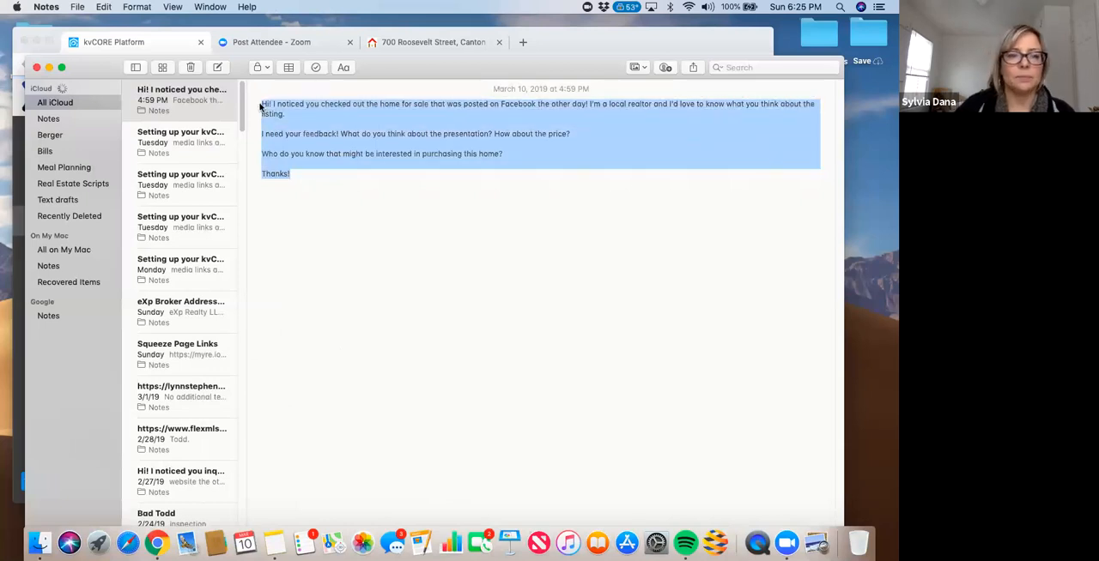
left_click(49, 68)
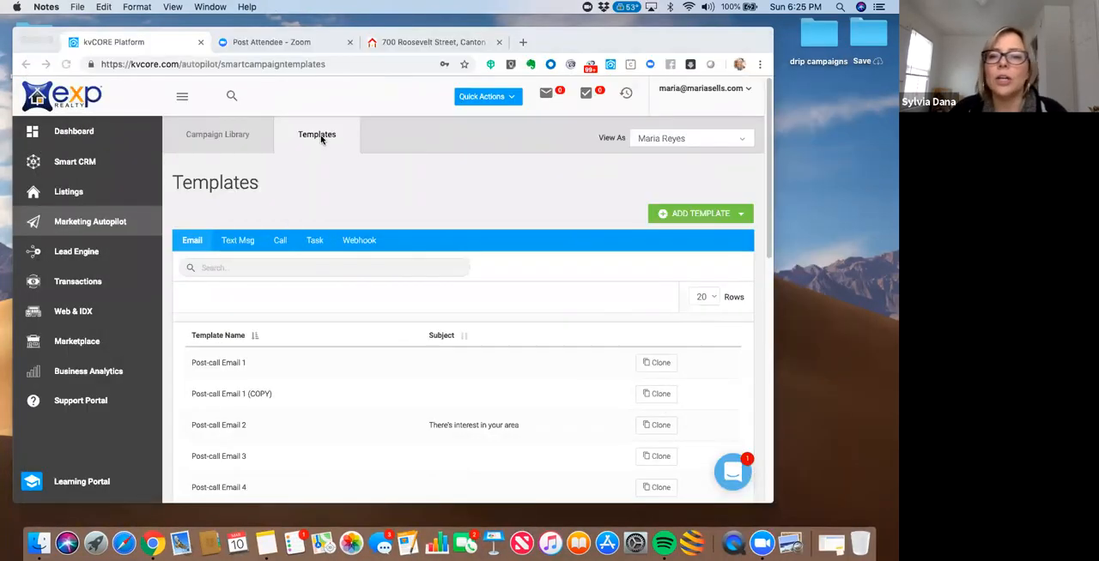
left_click_drag(705, 37, 683, 50)
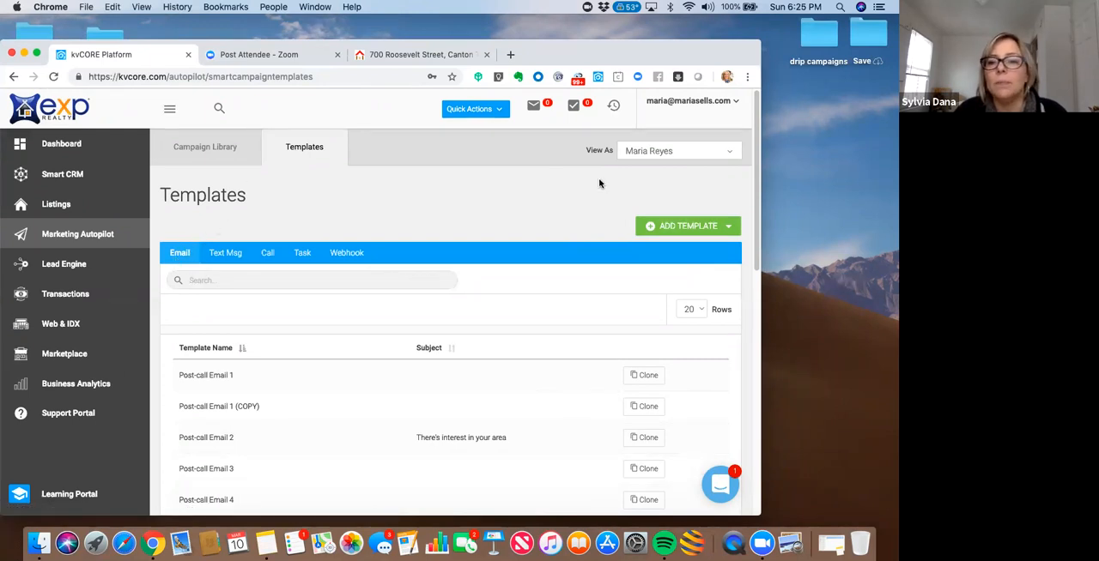
- Start a new email template and paste the copied Facebook follow-up message as its content
left_click(729, 228)
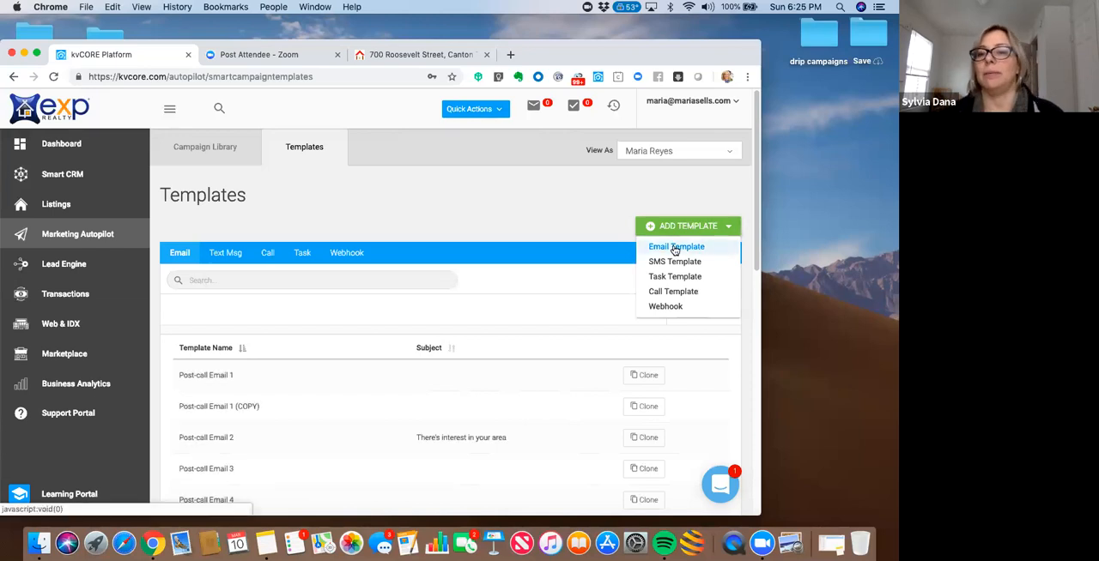
left_click(674, 249)
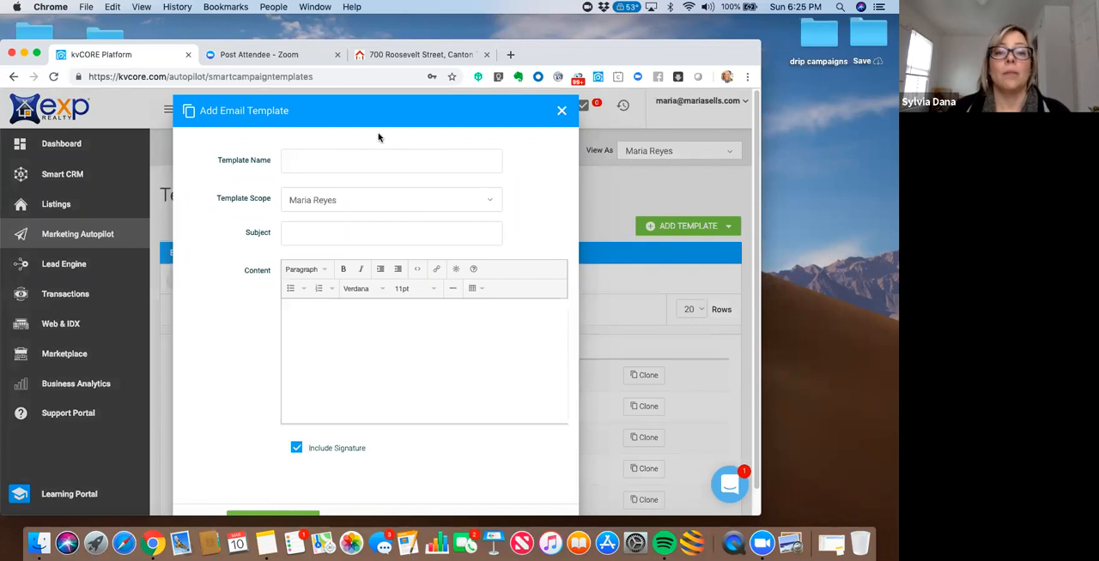
left_click(296, 312)
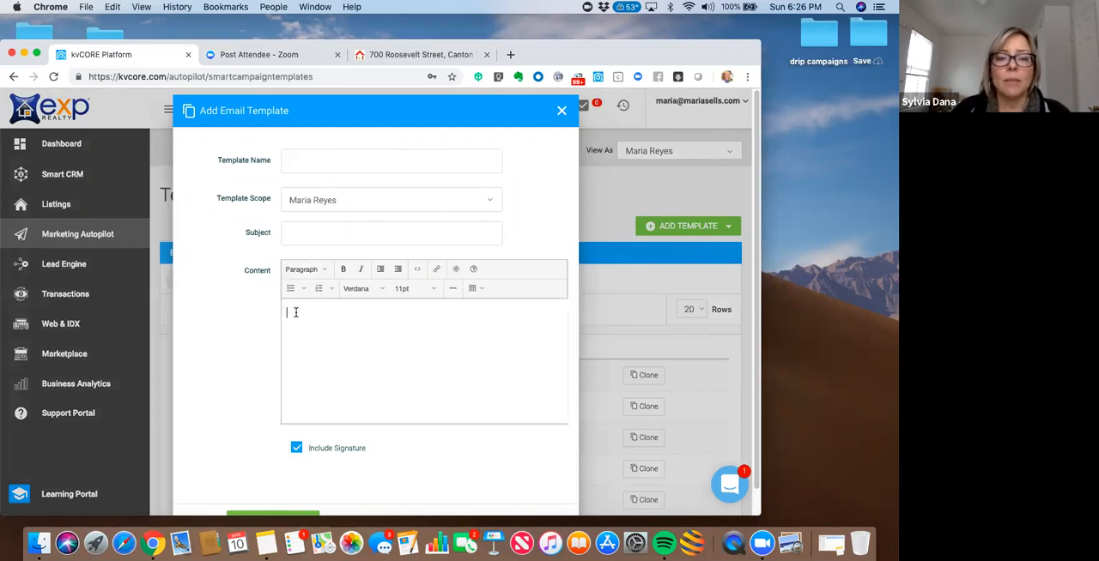
key("super+v")
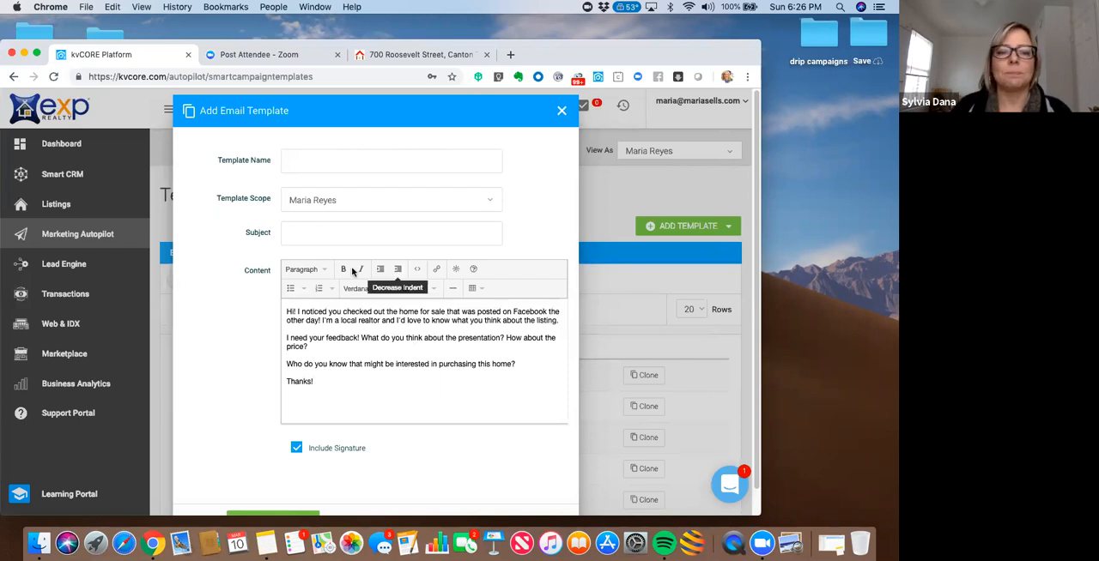
- Put the greeting on its own line and personalize it with the lead's first-name merge tag as "Hi {first_name} -"
left_click(296, 317)
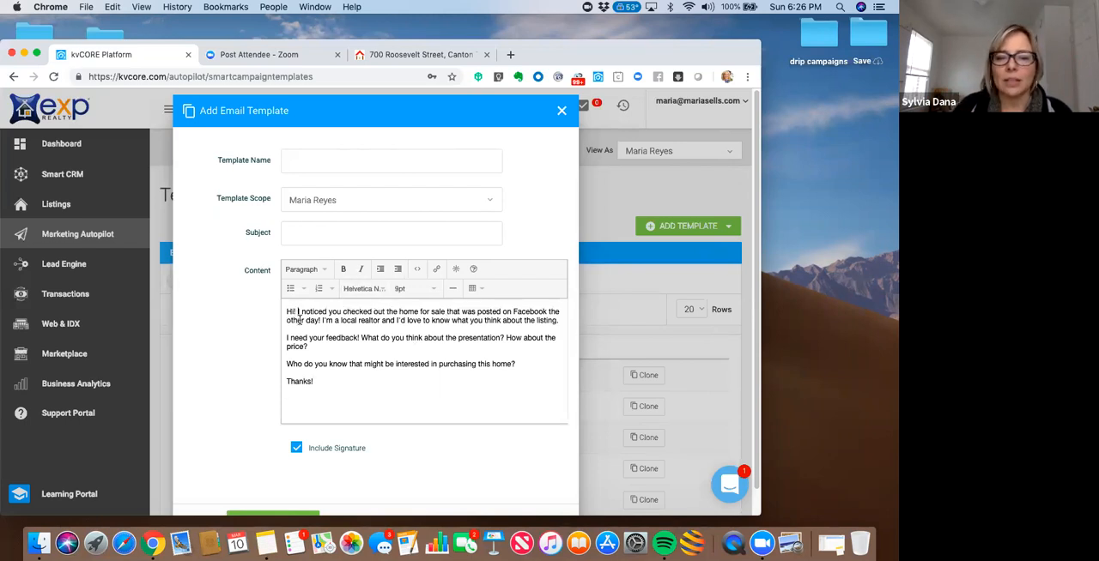
key("Return")
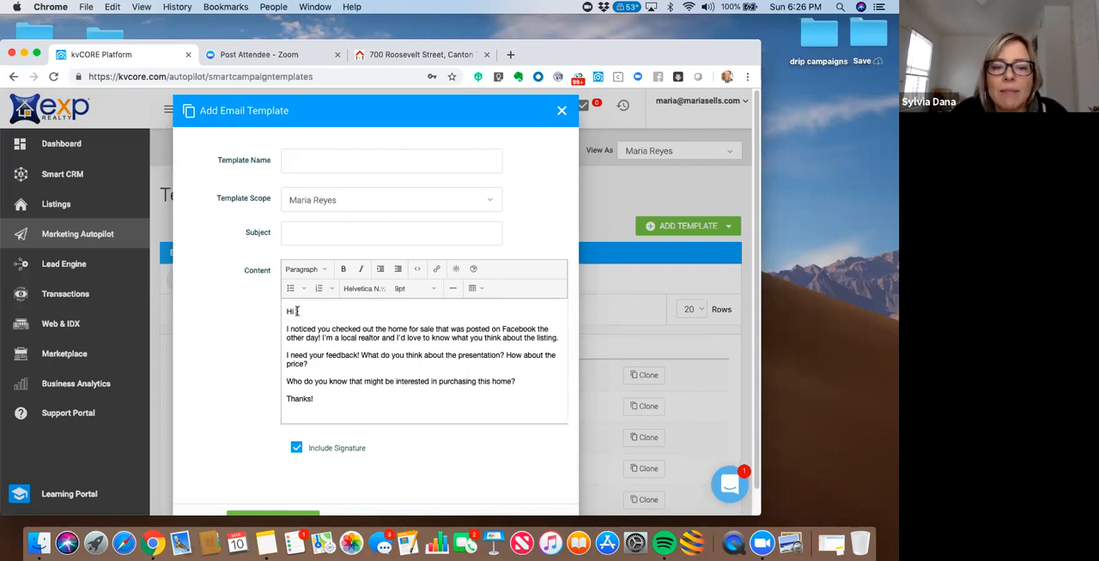
left_click(457, 269)
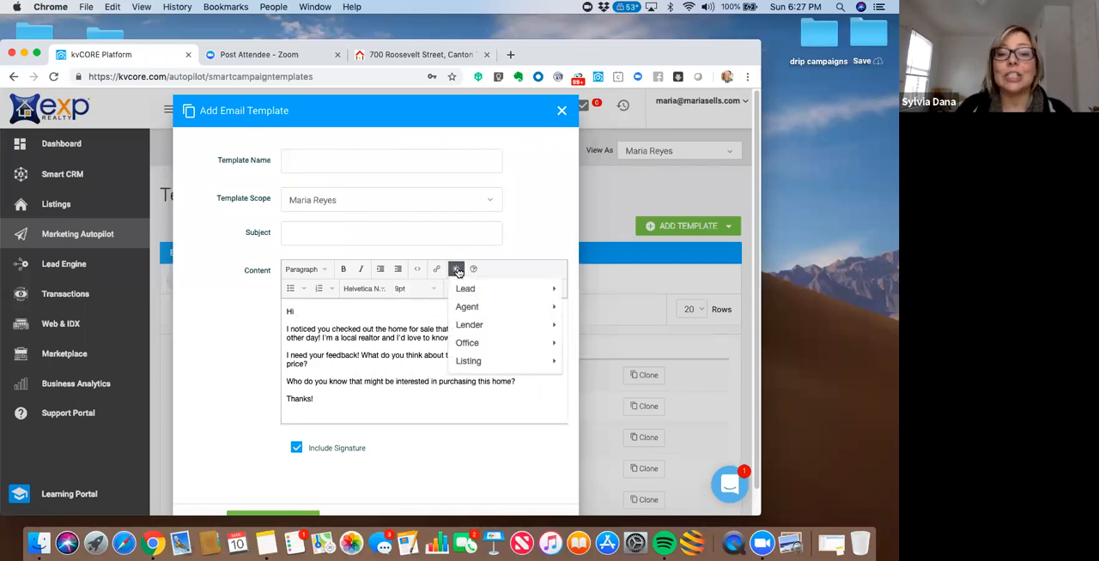
mouse_move(461, 295)
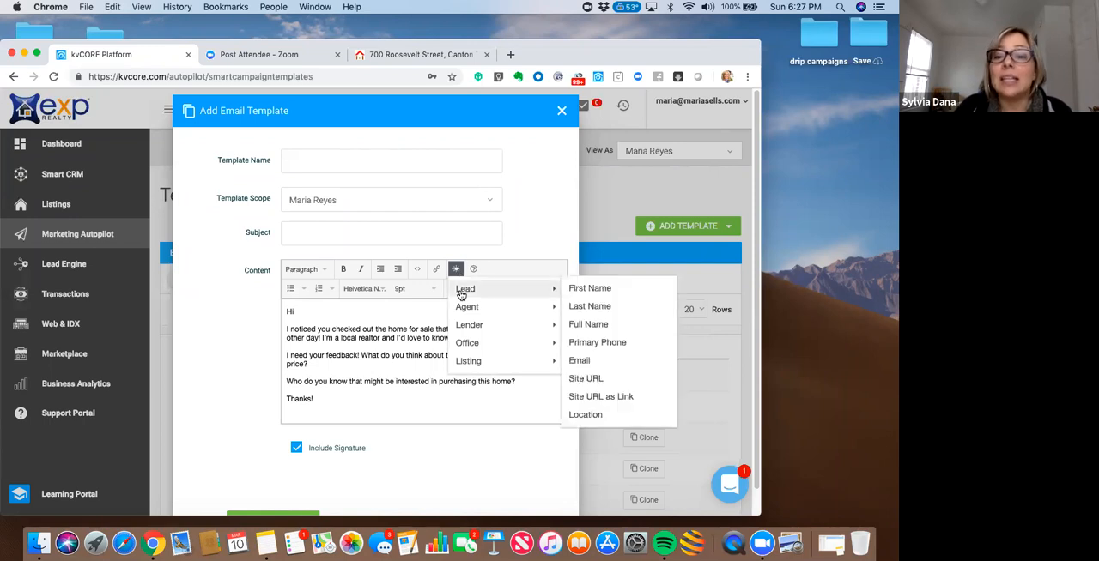
left_click(579, 294)
type("-")
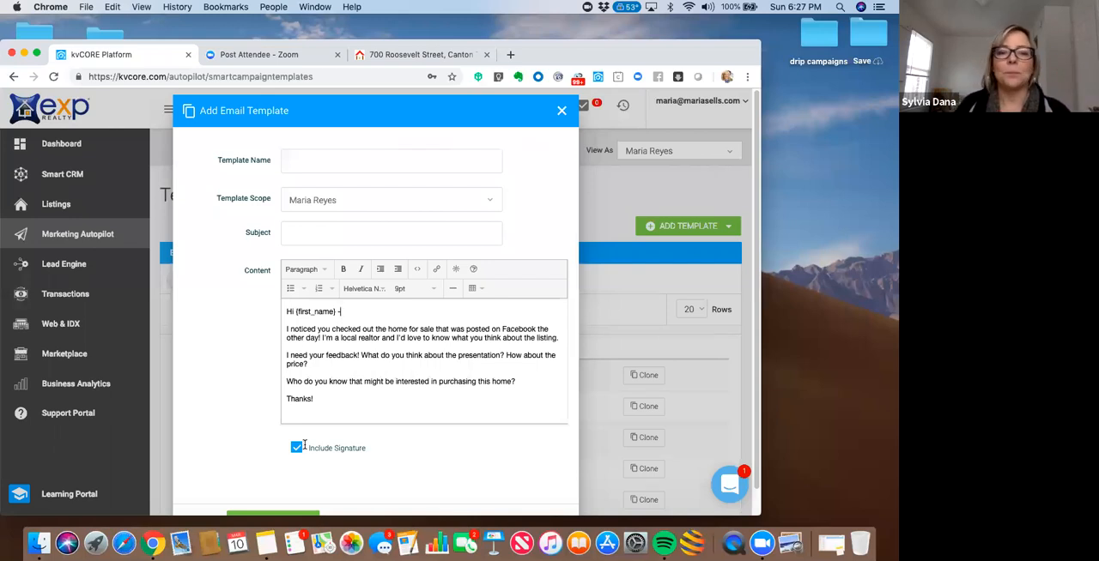
- Name the email template "FaceBook Buyer Intro Email"
left_click(311, 163)
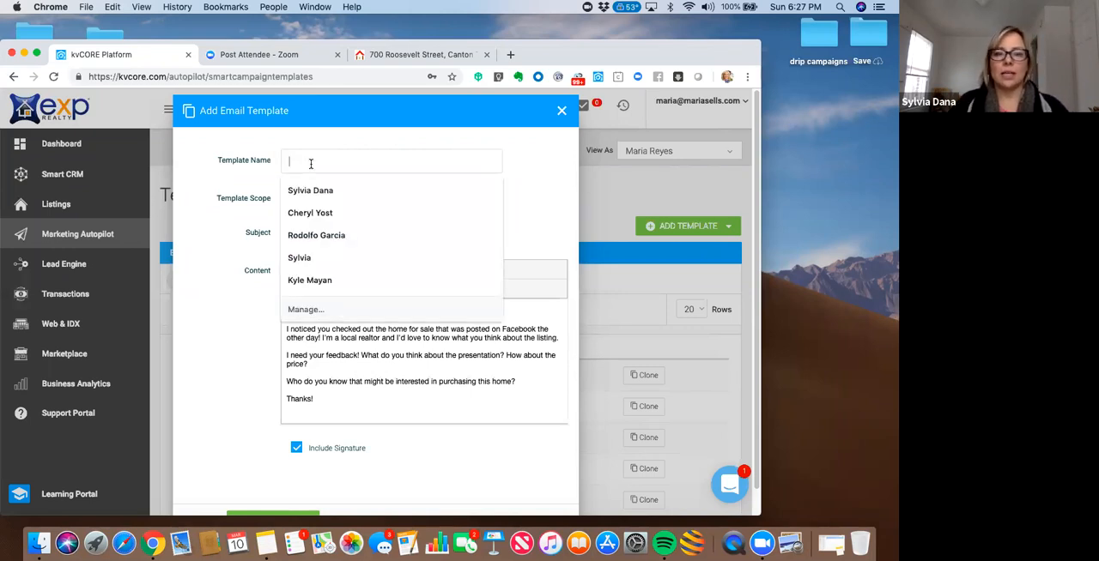
type("FaceBook Buyer Intro Email")
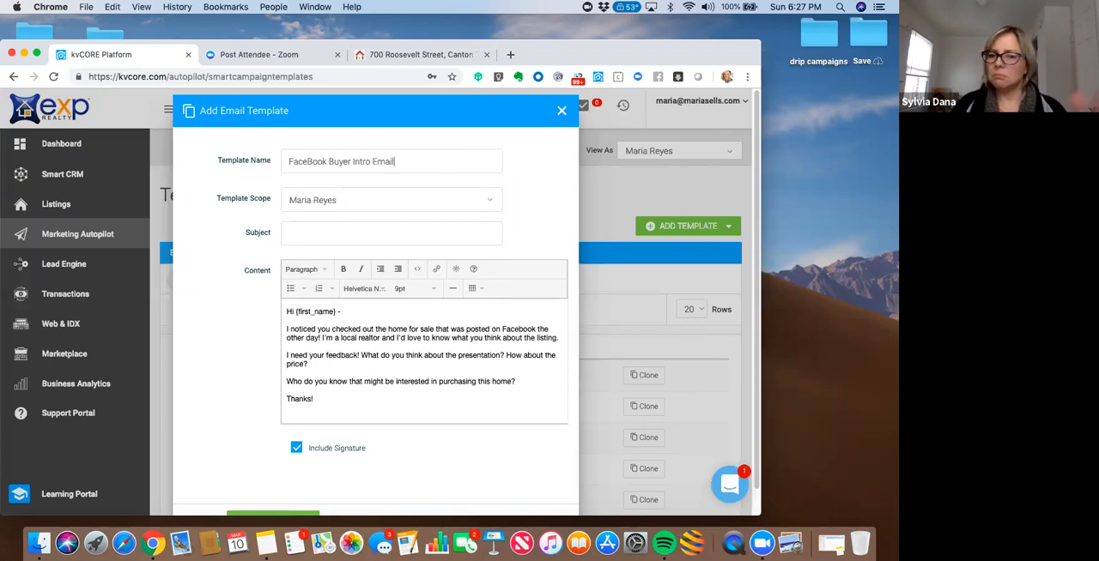
- Set the template's subject to "About the property you viewed on Facebook (-:"
left_click(300, 235)
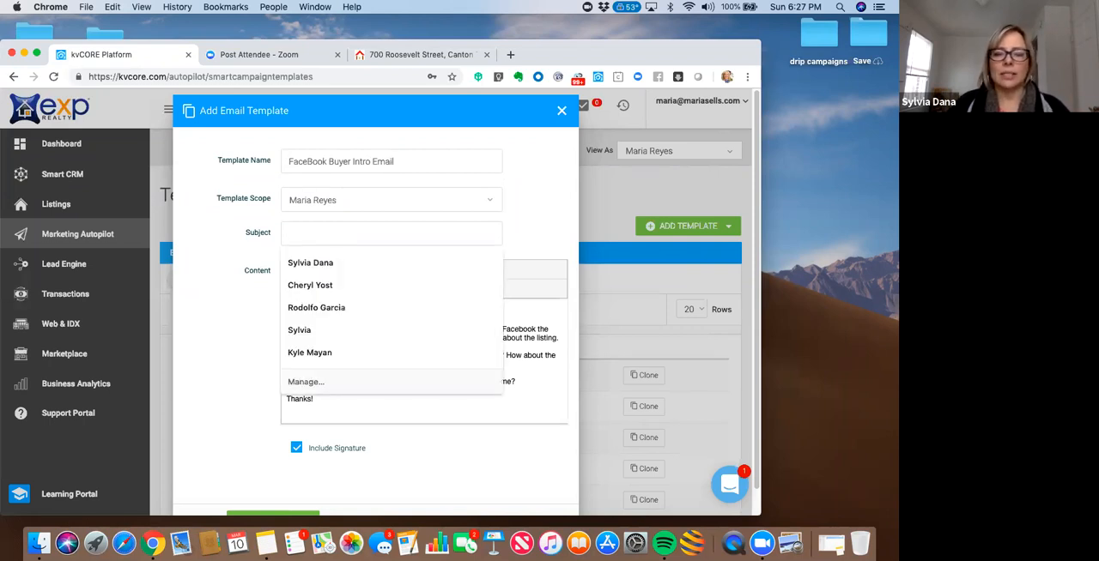
type("About the lis")
key("BackSpace")
key("BackSpace")
type("proper")
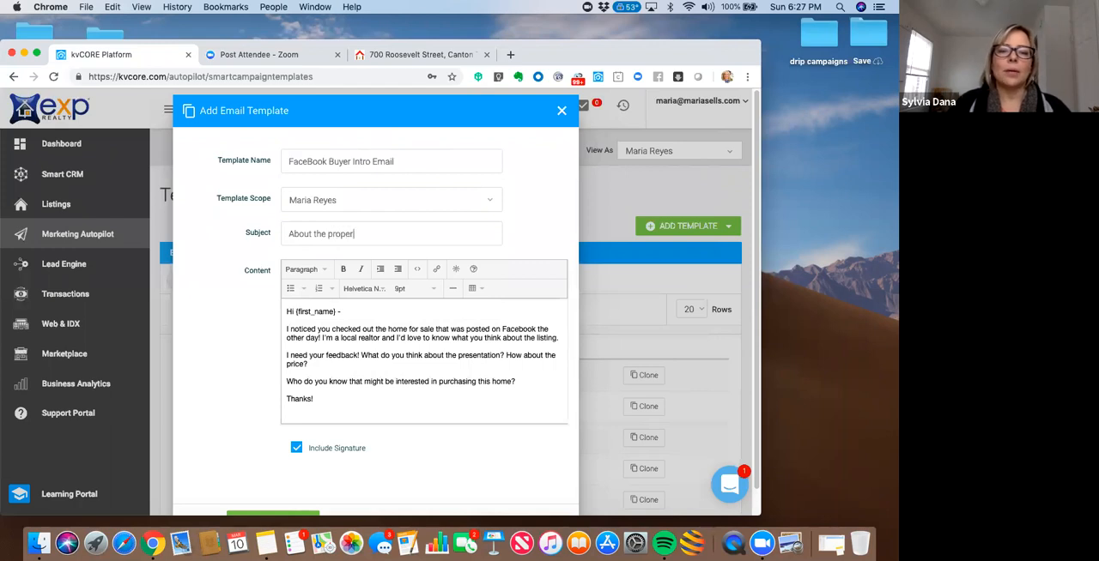
type("ty you ")
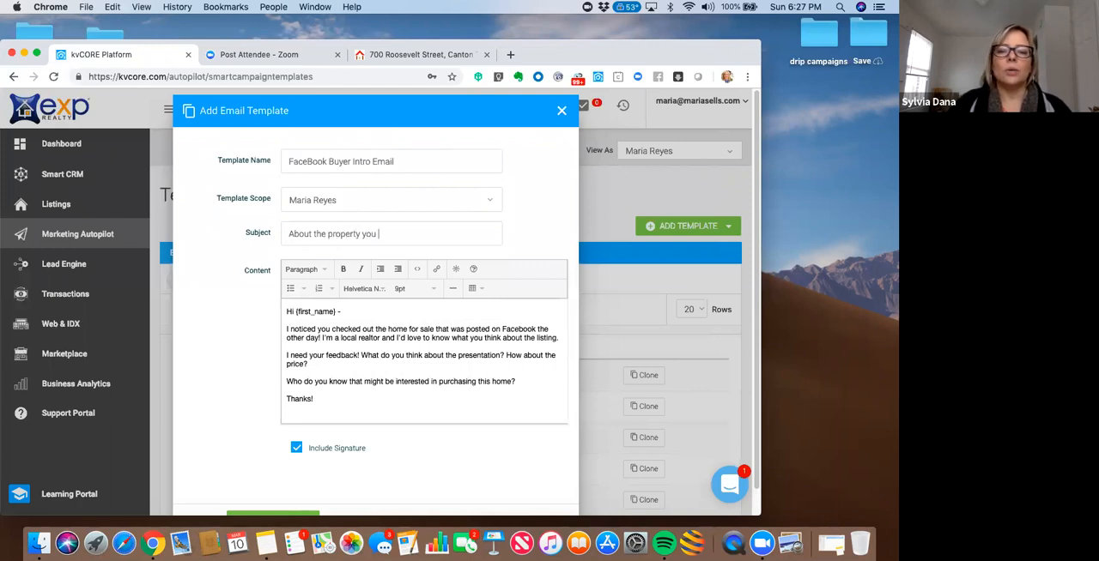
type("click")
key("BackSpace")
key("BackSpace")
key("BackSpace")
key("BackSpace")
key("BackSpace")
type("viewed on Facebook")
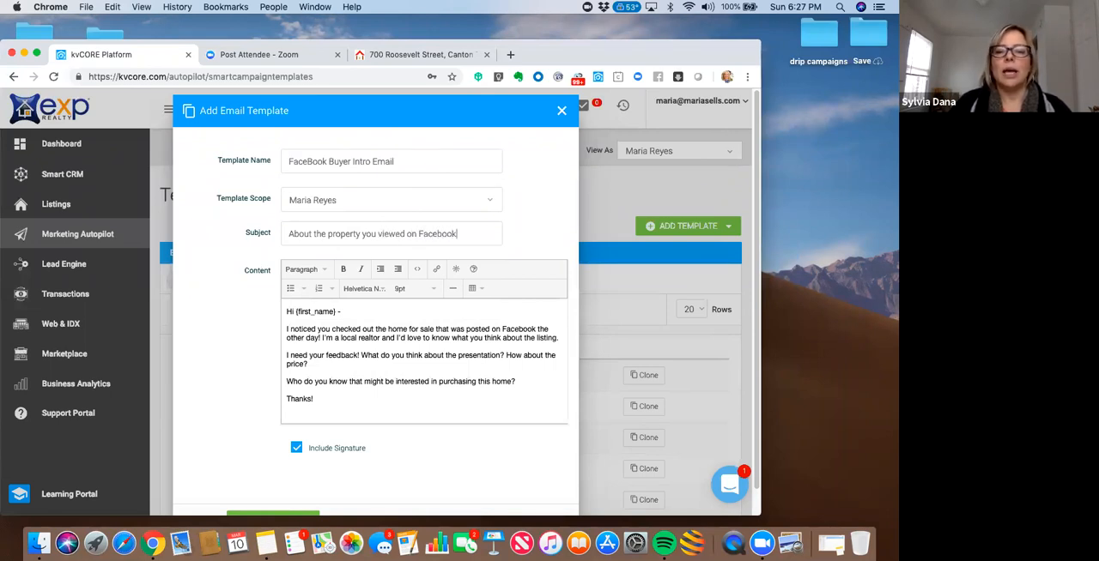
type(" (-:")
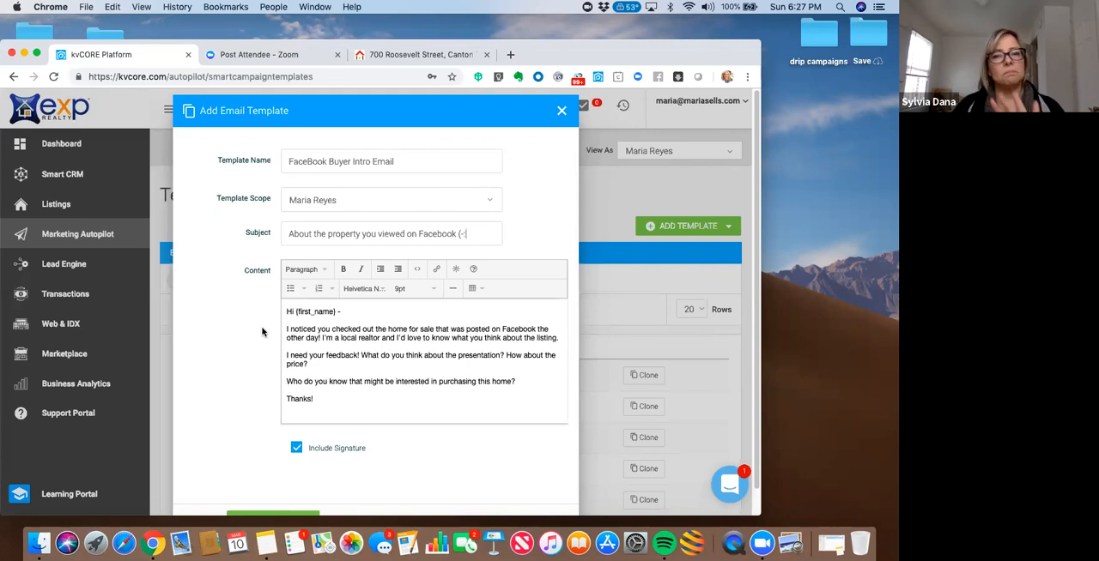
- Add the finished email template to the library with the signature included
left_click_drag(566, 56, 536, 34)
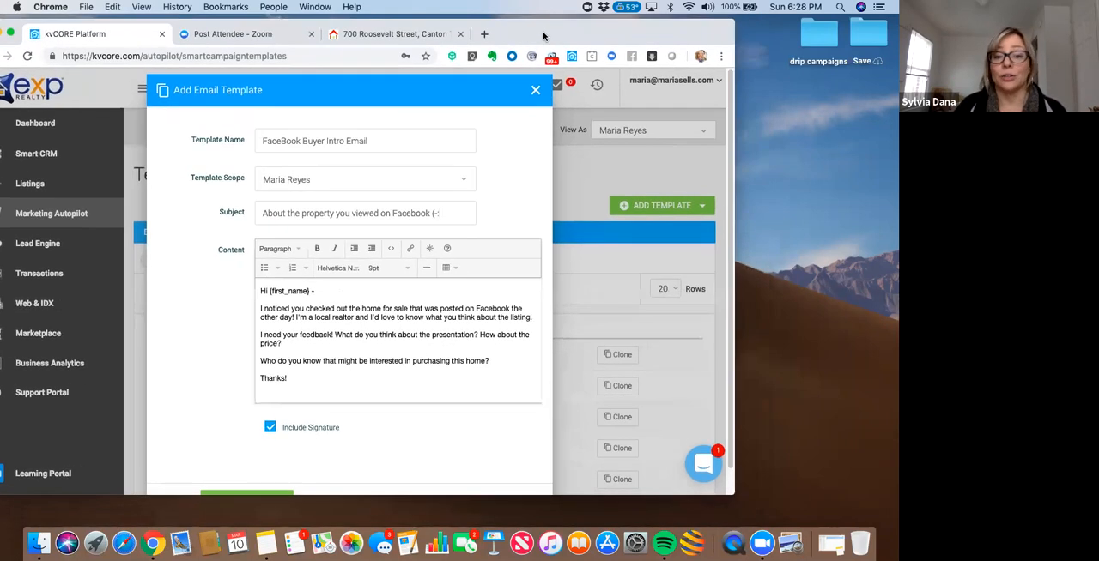
scroll(732, 199, "down", 1)
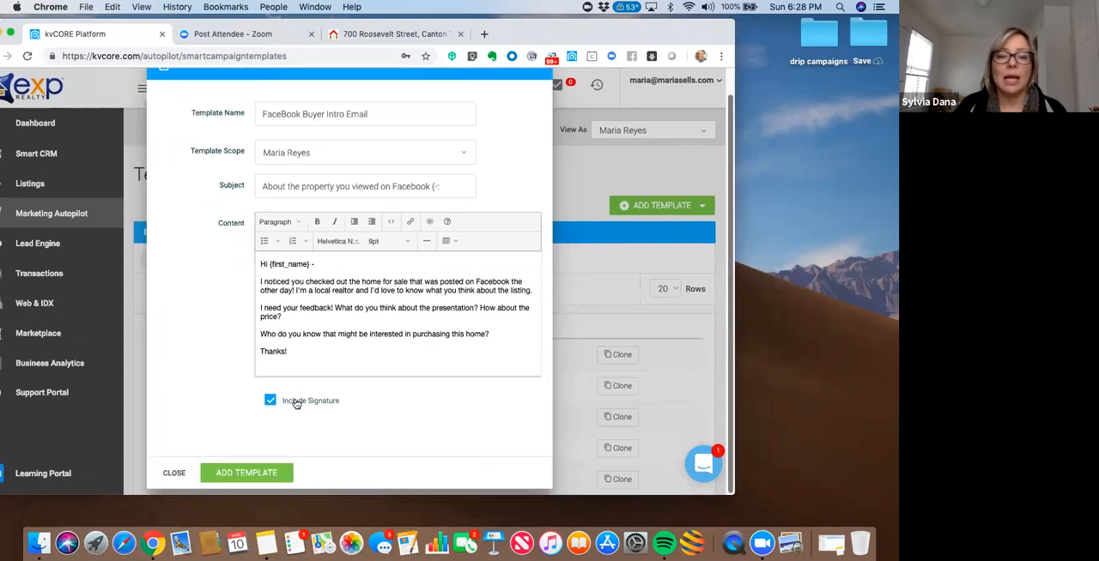
left_click(247, 477)
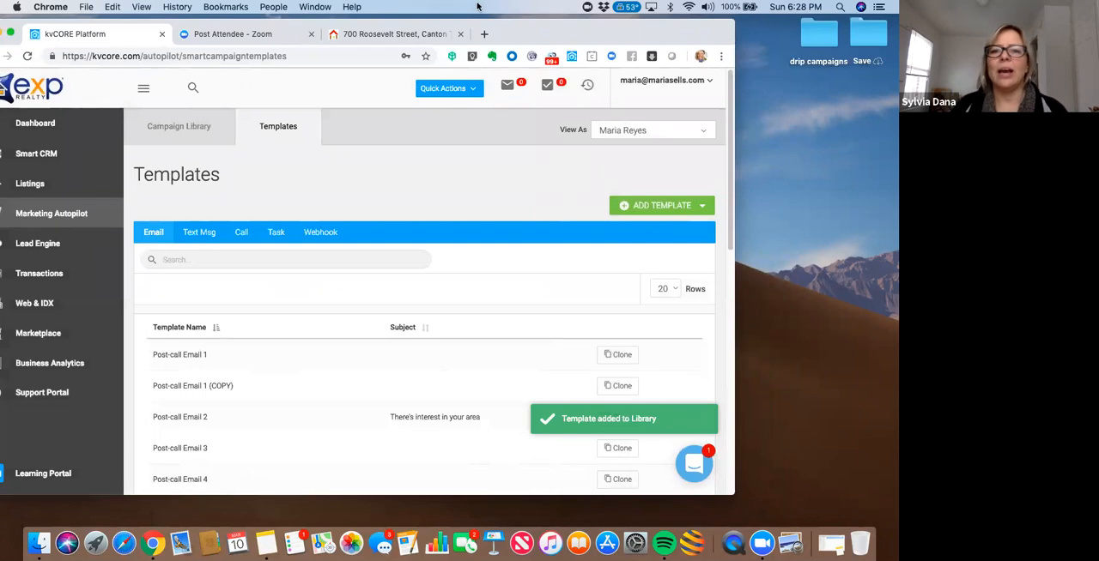
left_click_drag(691, 34, 718, 32)
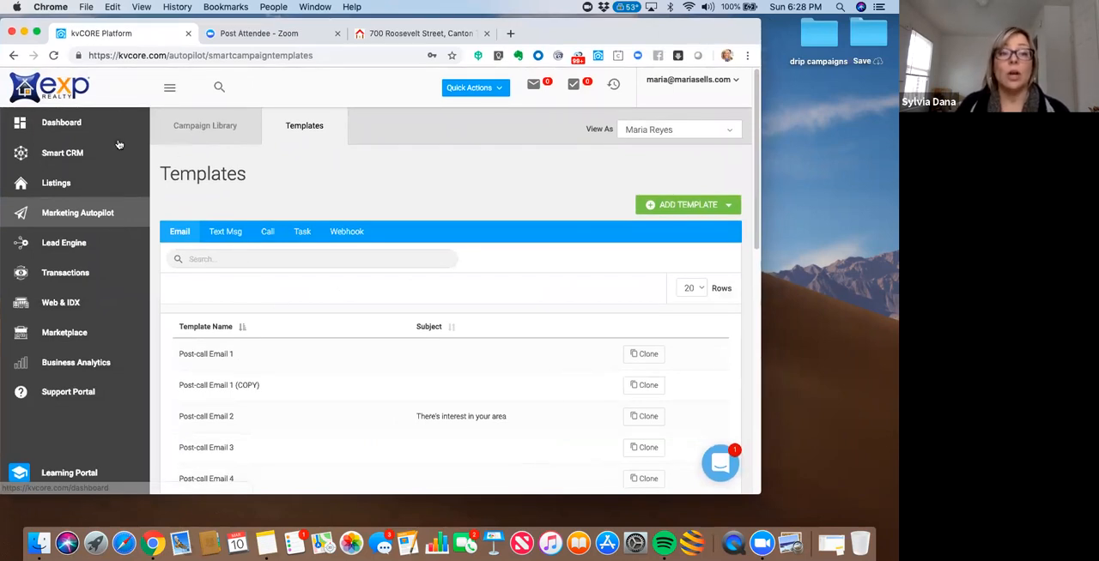
- Reload the templates page and reopen the Smart Campaigns library from Marketing Autopilot
left_click(52, 55)
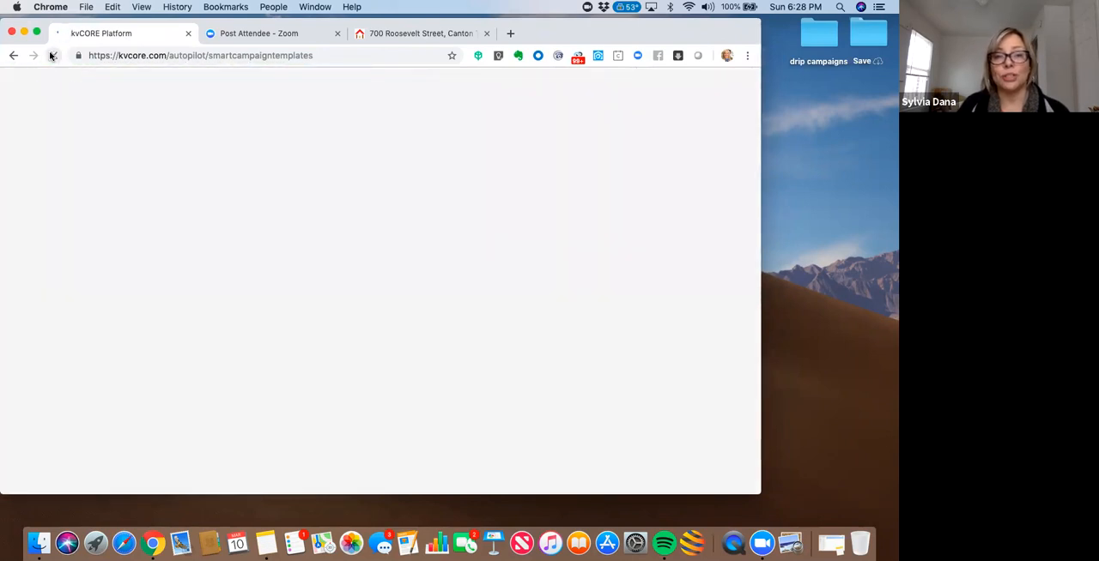
left_click_drag(44, 21, 56, 23)
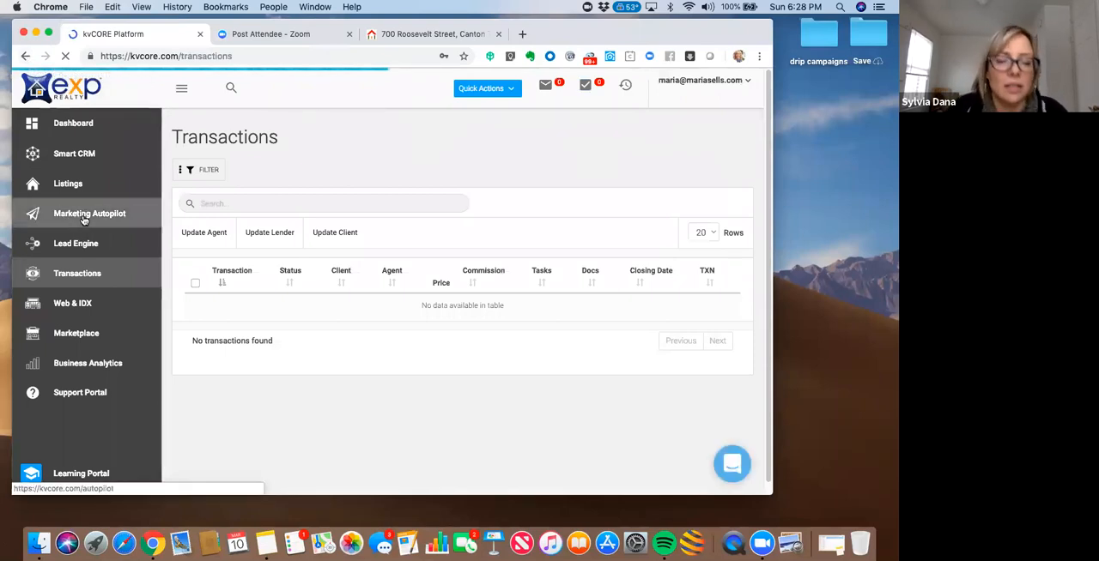
left_click(83, 214)
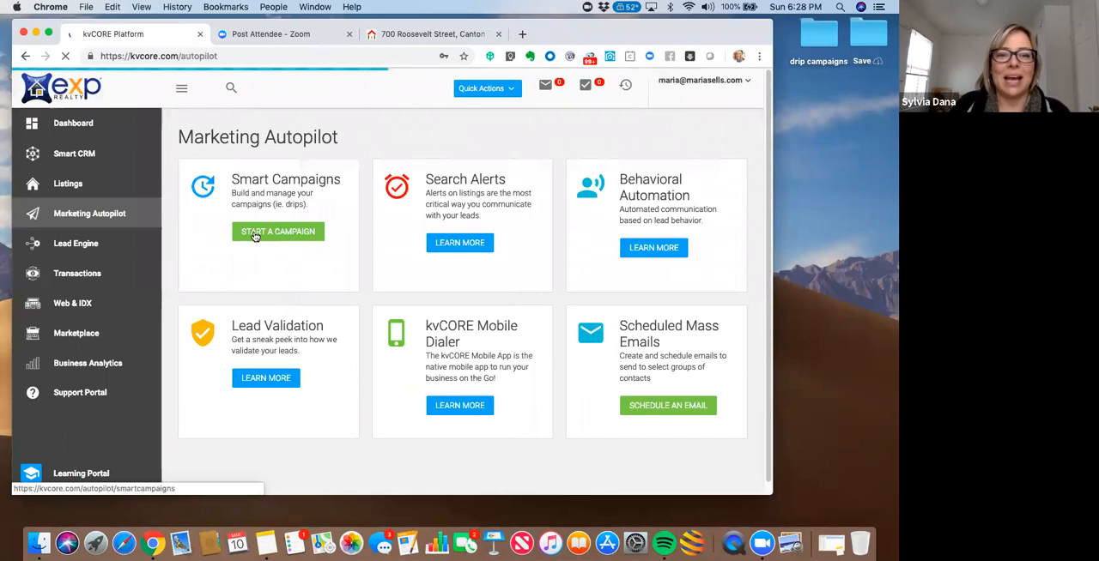
left_click(255, 236)
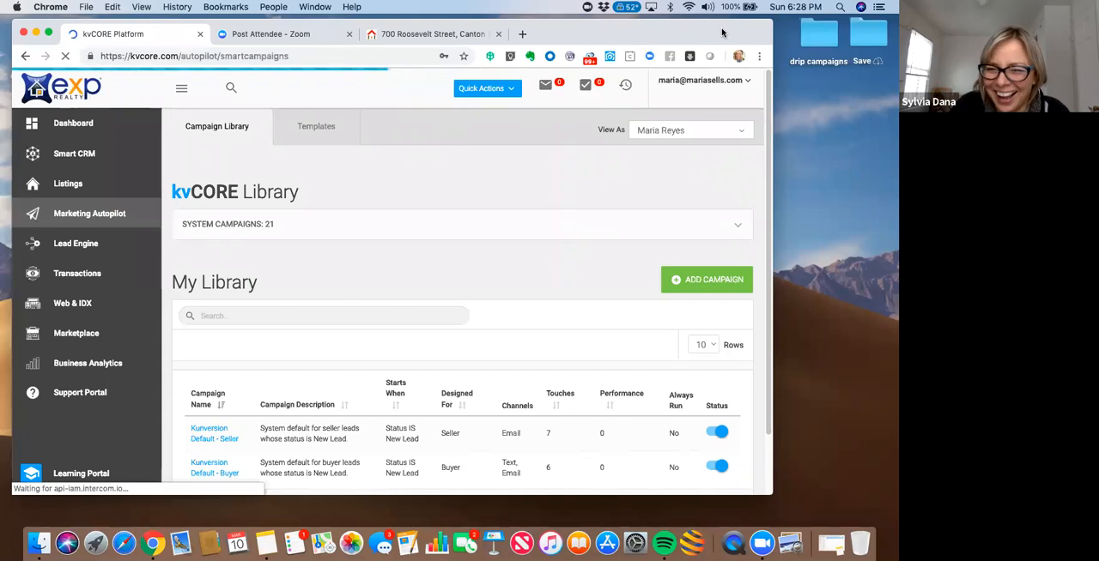
left_click_drag(722, 33, 695, 29)
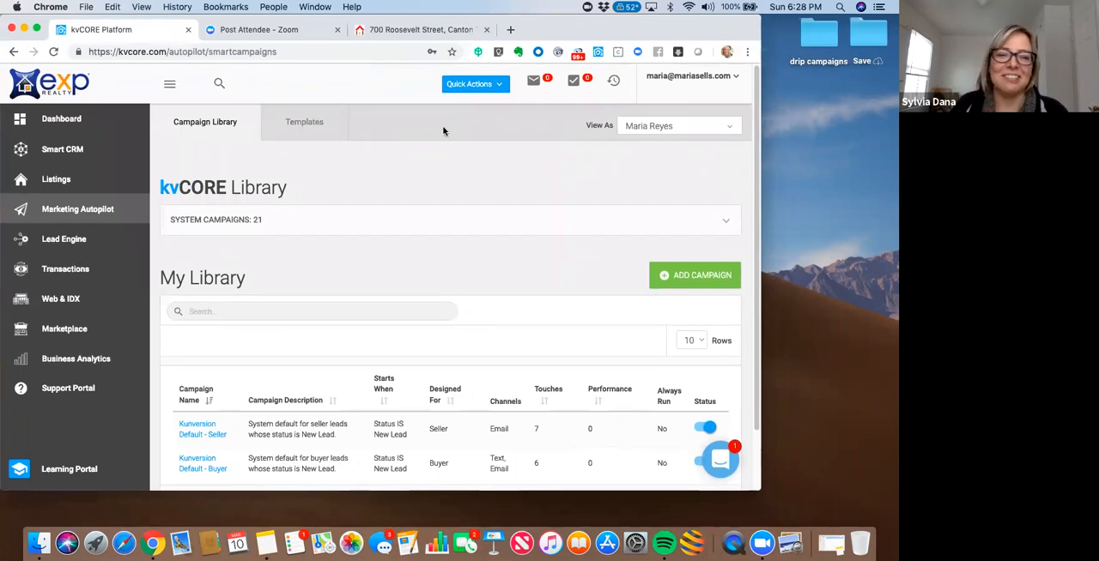
- Search the email templates for "facebook" to check the saved intro email, and clear the search
left_click(313, 125)
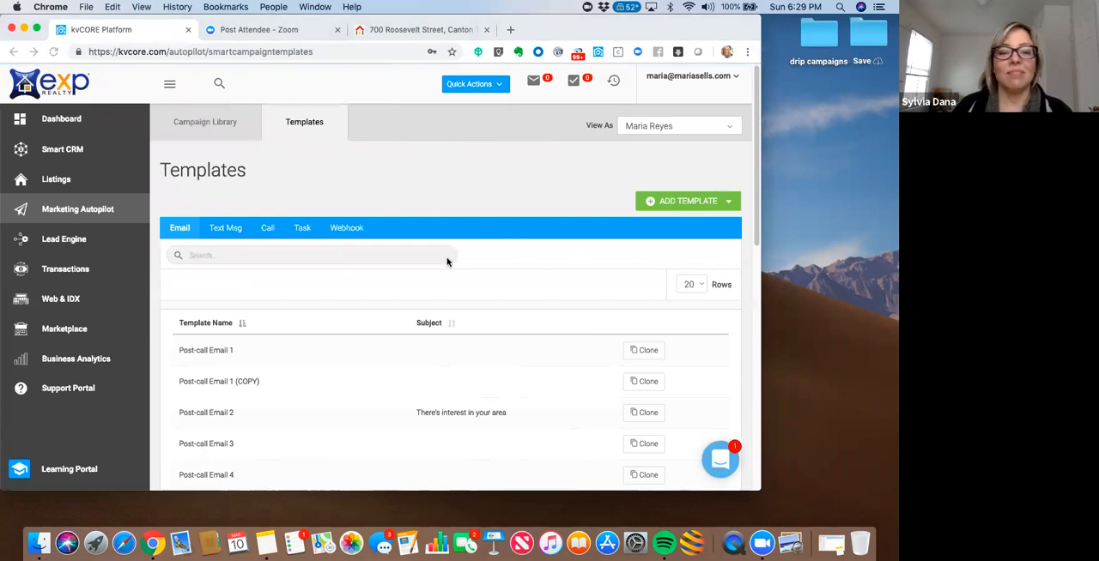
left_click(233, 256)
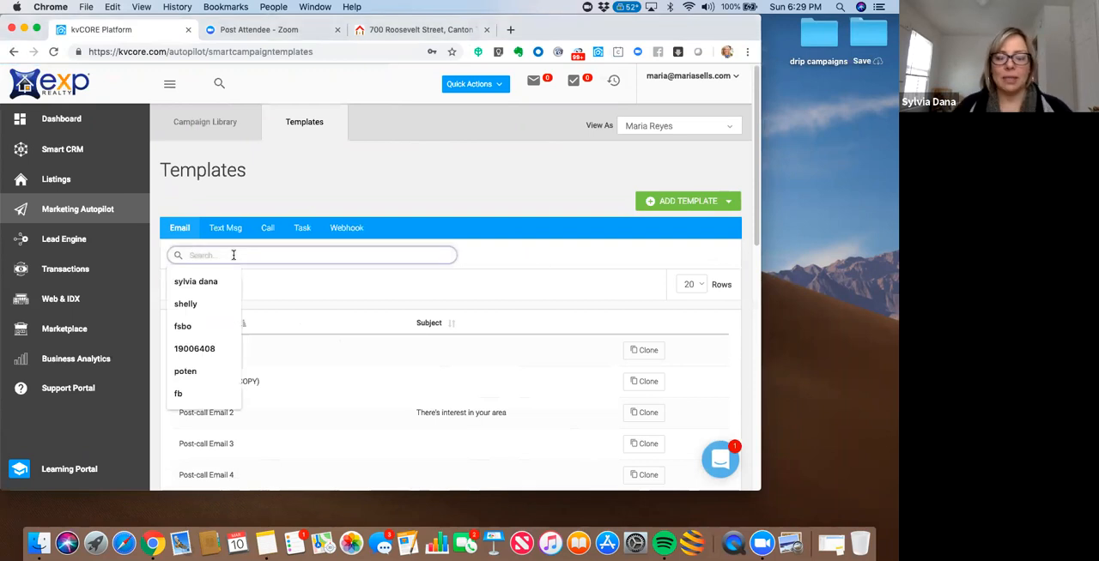
type("facebook")
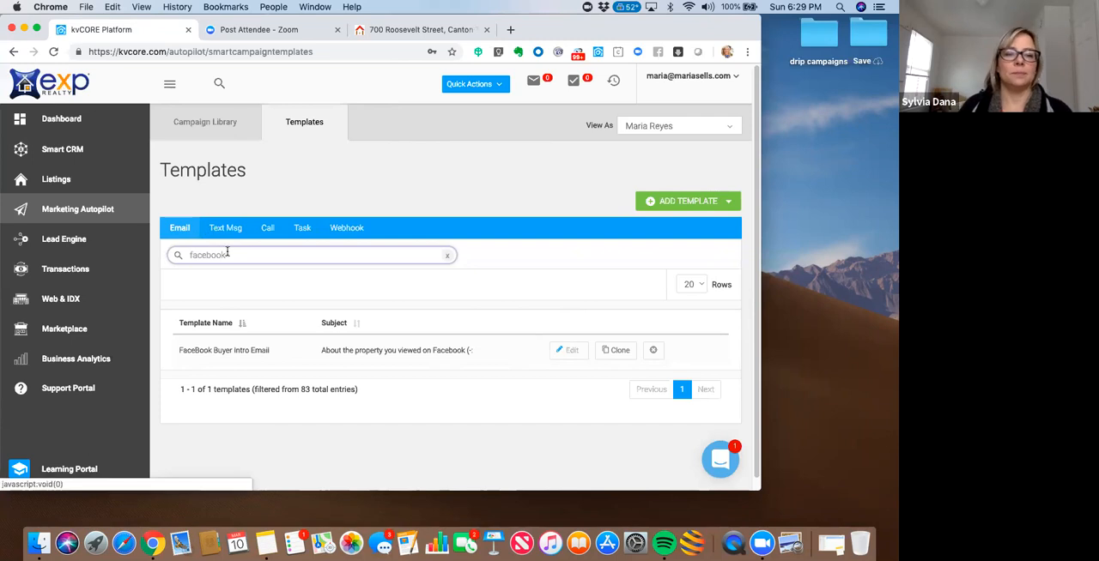
double_click(177, 255)
key("BackSpace")
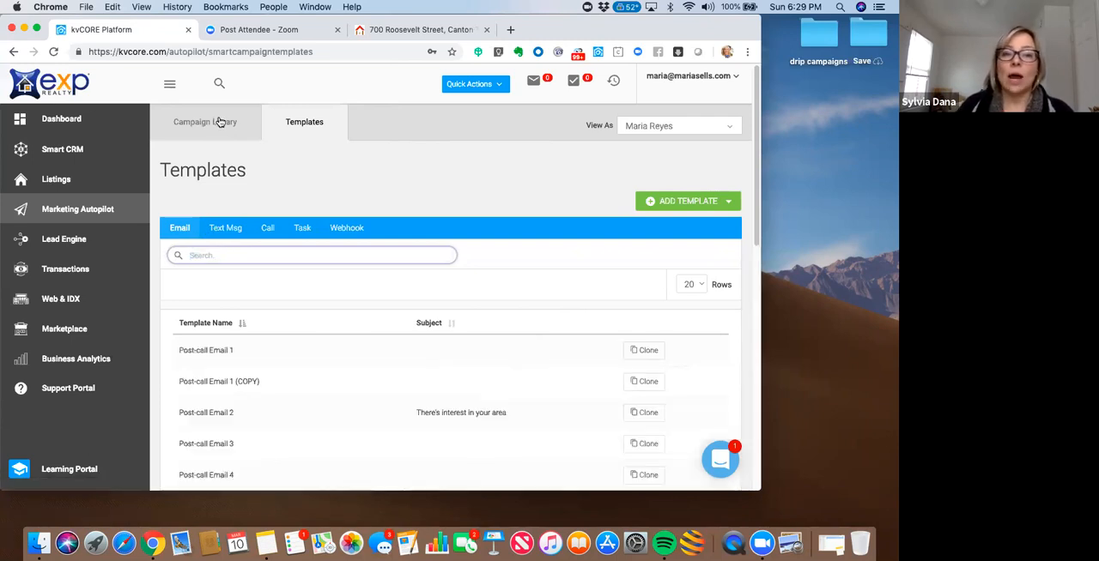
- Open the Kunversion Default - Buyer campaign from the campaign library to show its actions
left_click(219, 125)
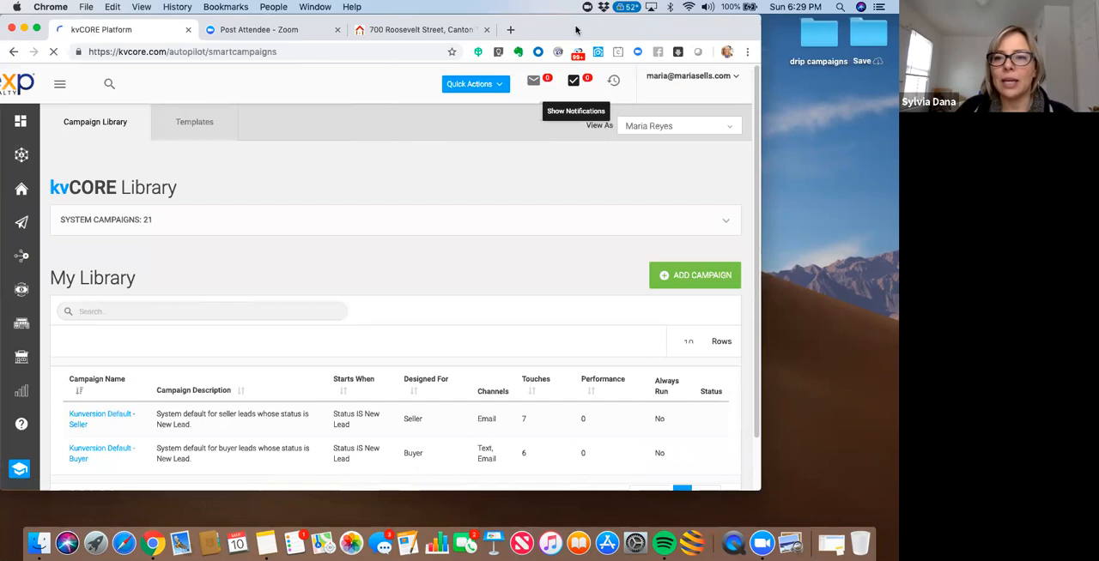
left_click_drag(604, 29, 579, 28)
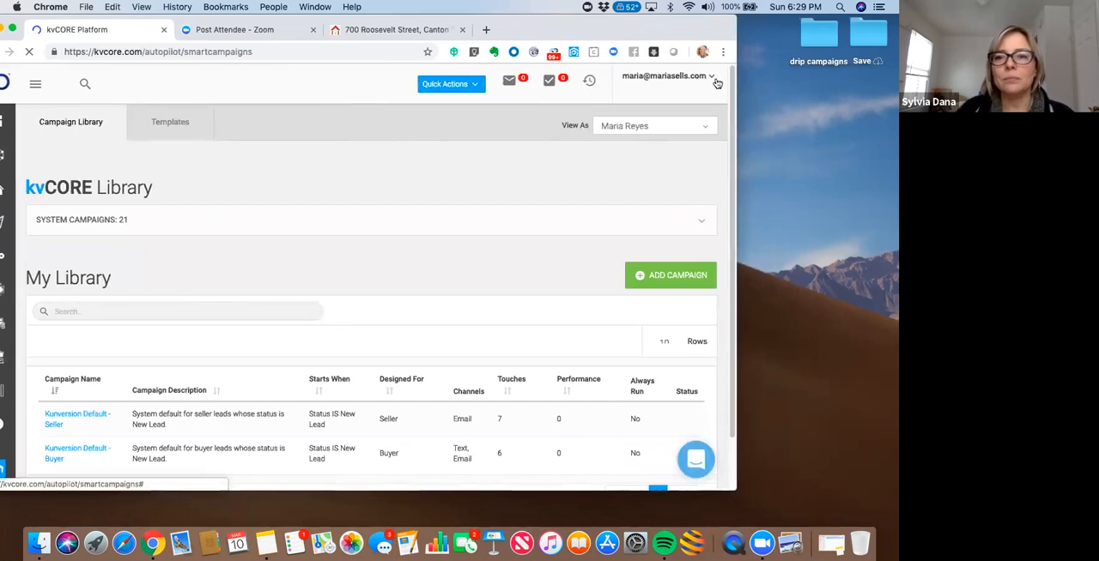
left_click_drag(733, 135, 734, 149)
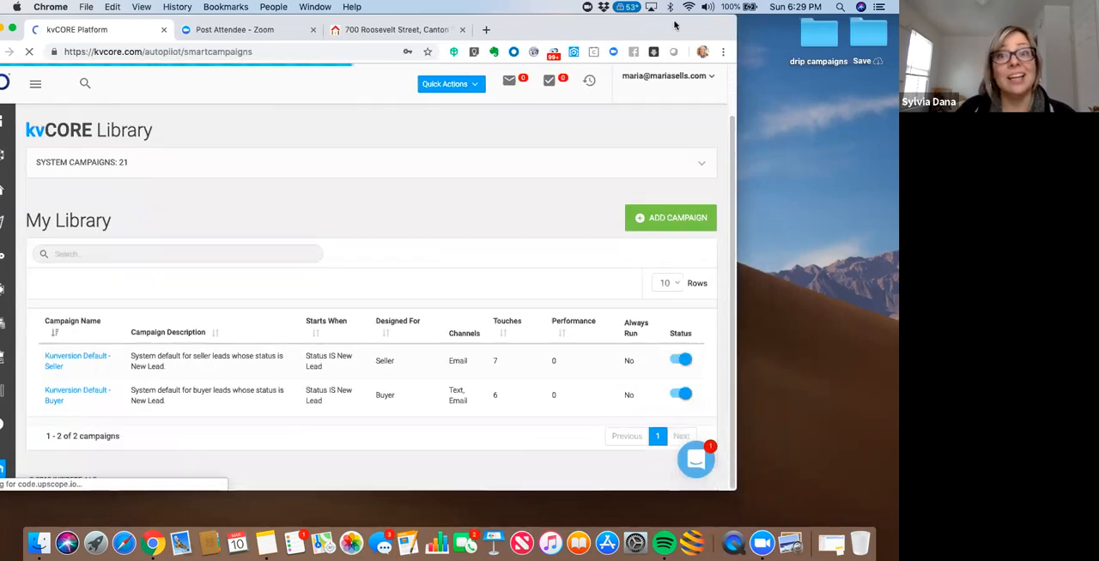
left_click_drag(673, 28, 696, 33)
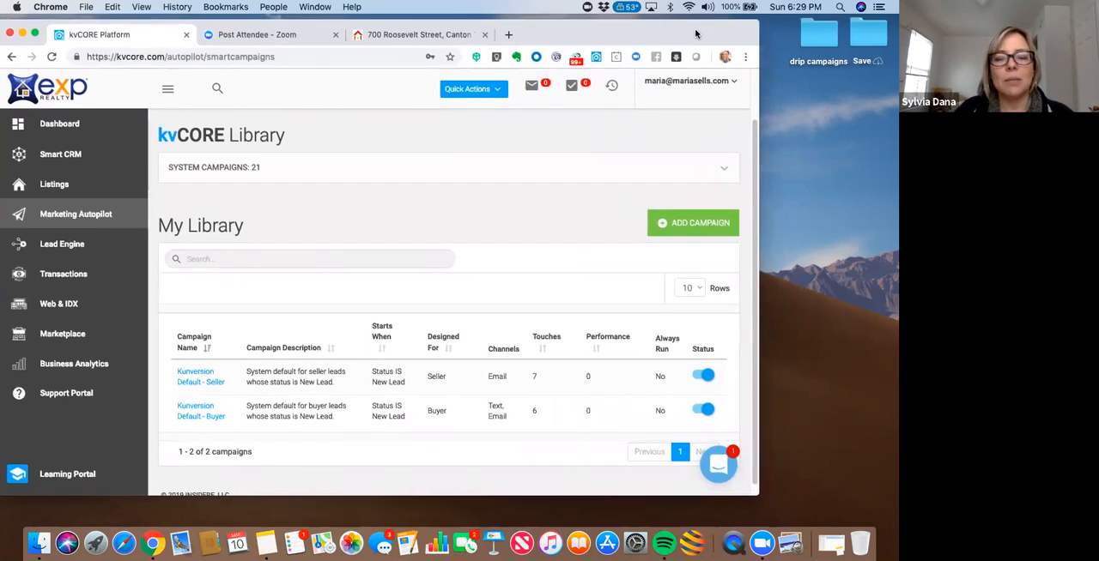
left_click(200, 419)
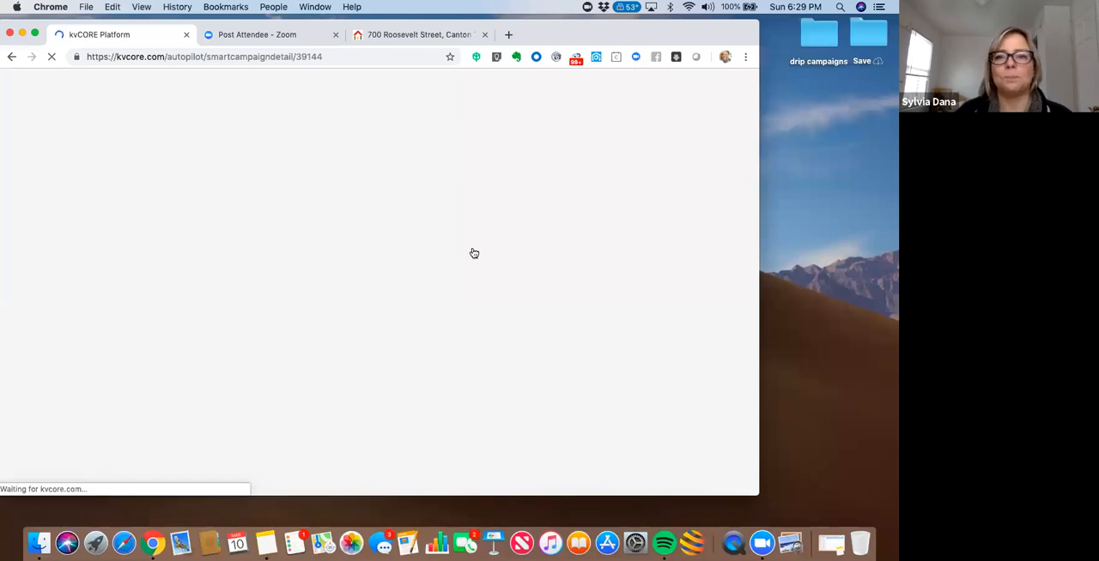
left_click_drag(579, 40, 597, 36)
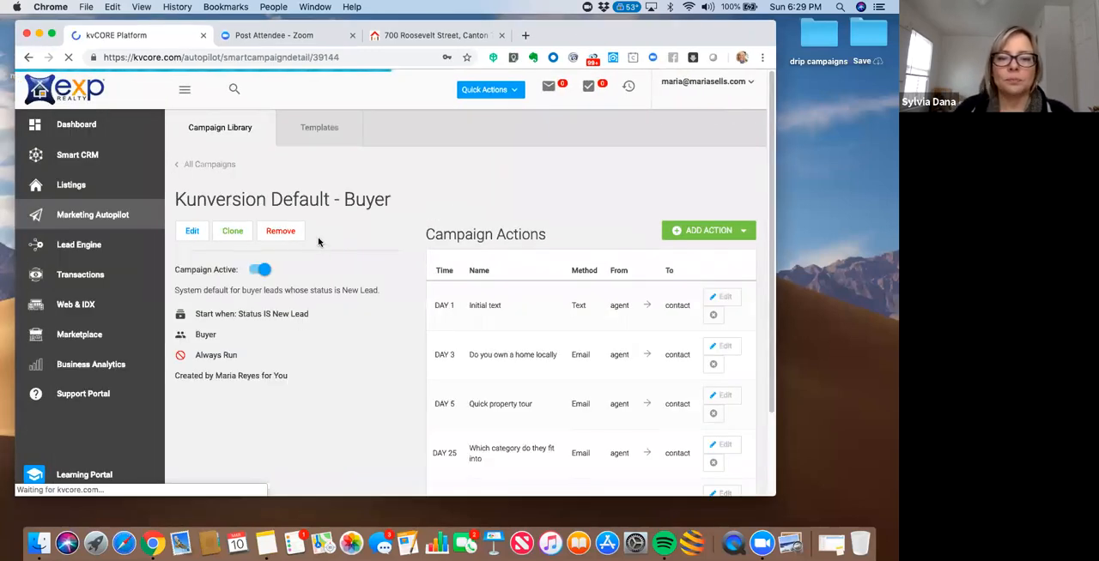
left_click_drag(698, 37, 643, 41)
left_click_drag(734, 98, 736, 136)
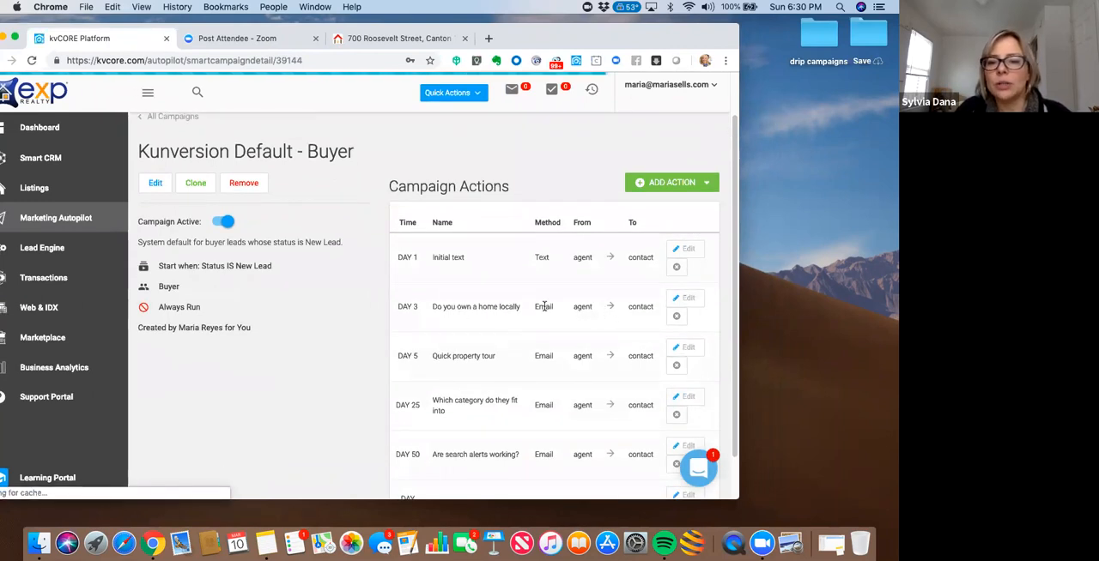
- Preview the email templates of the Day 3 "Do you own a home locally" and Day 5 "Quick property tour" actions
left_click(685, 300)
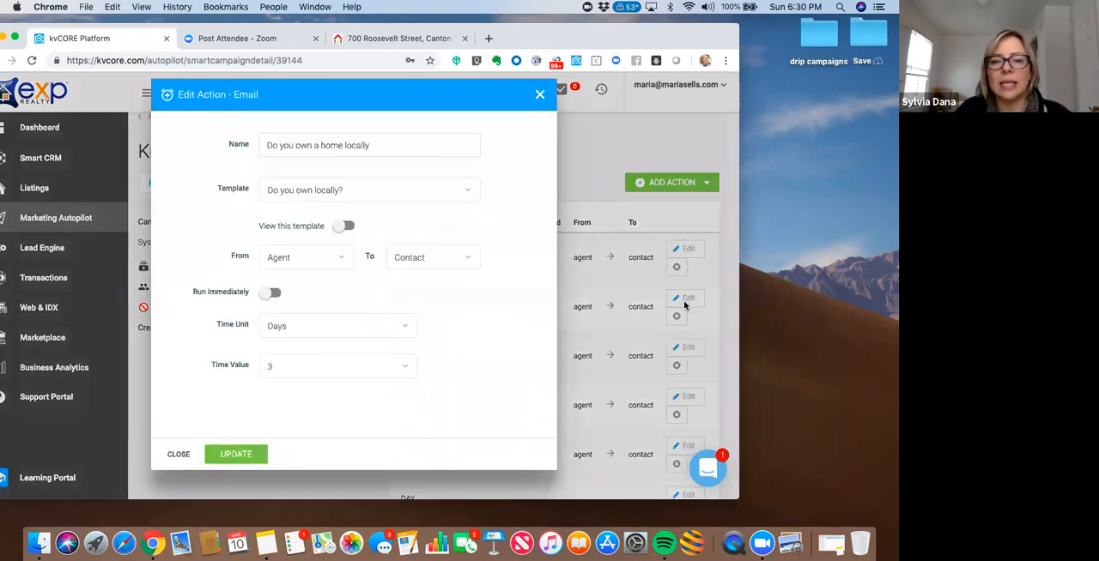
left_click(345, 226)
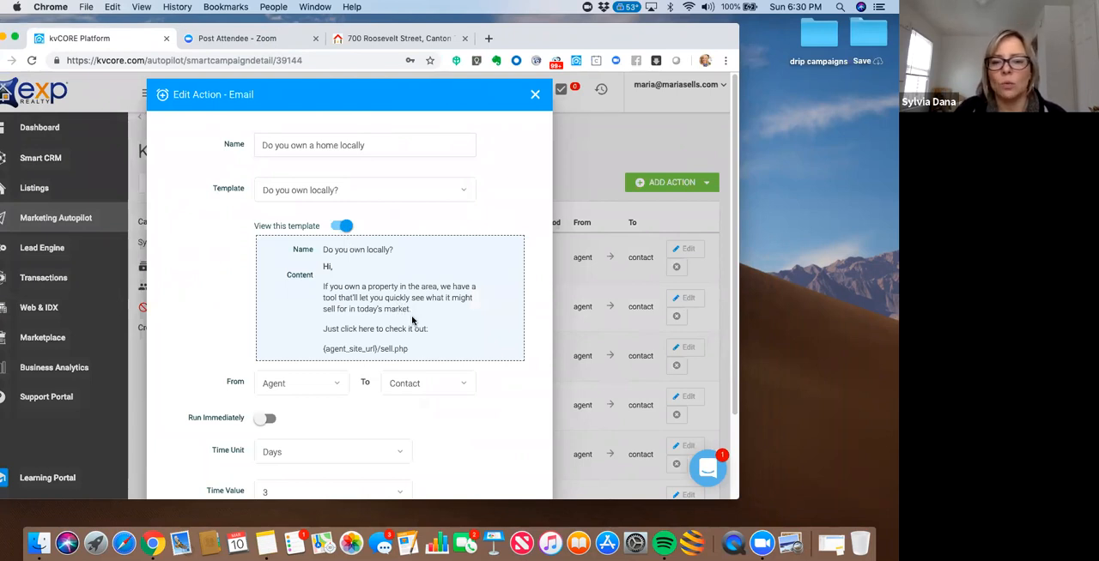
left_click(535, 96)
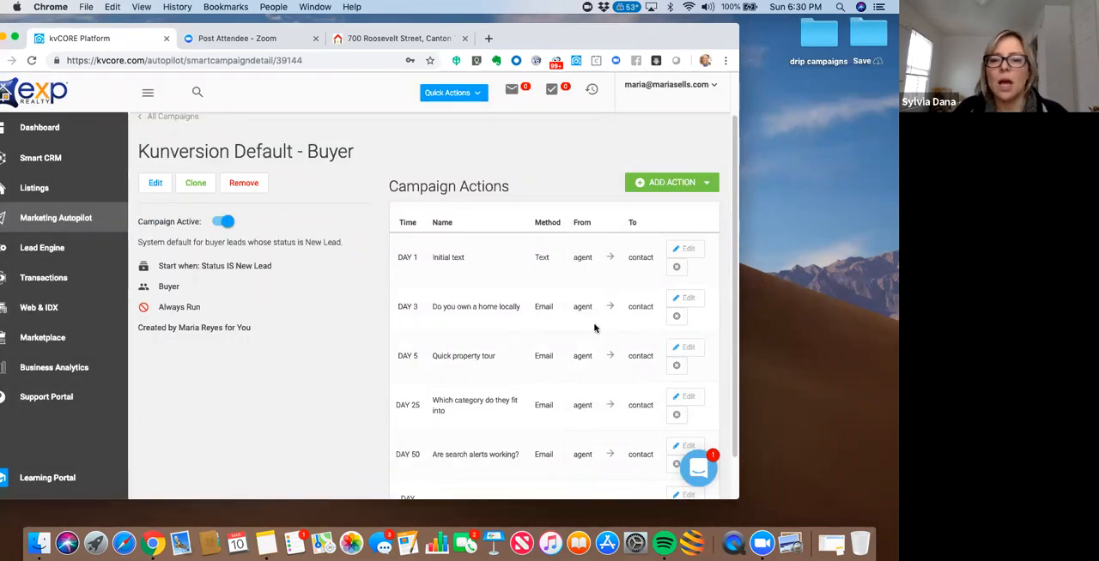
left_click(684, 348)
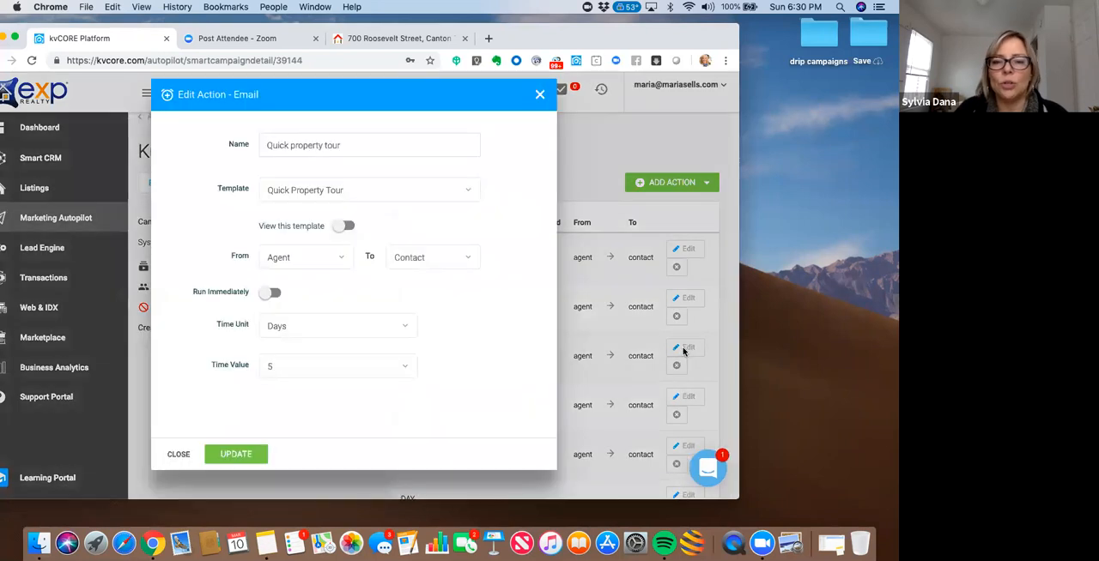
left_click(342, 226)
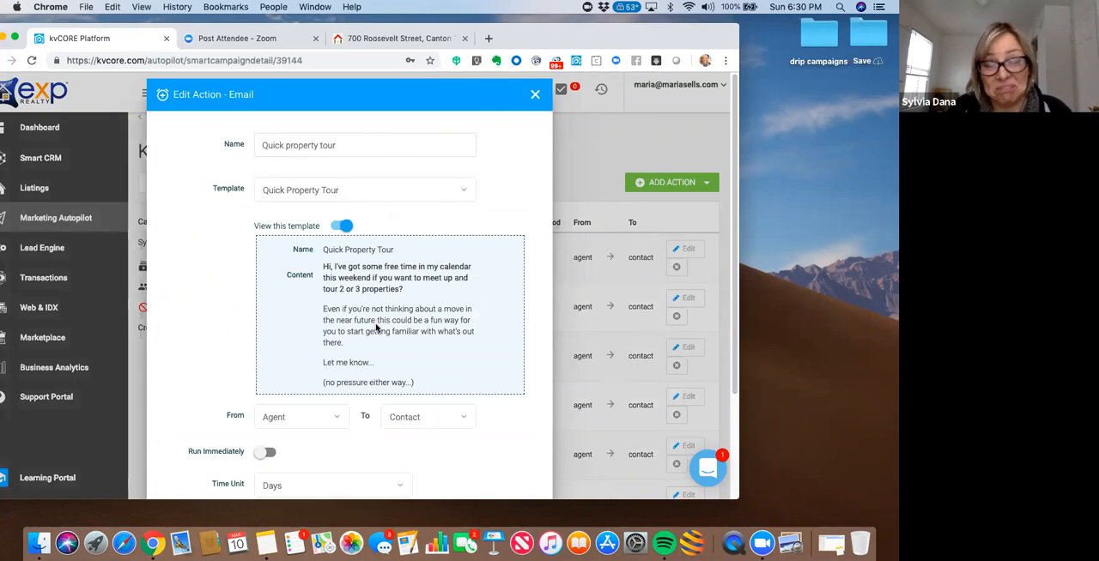
left_click(536, 95)
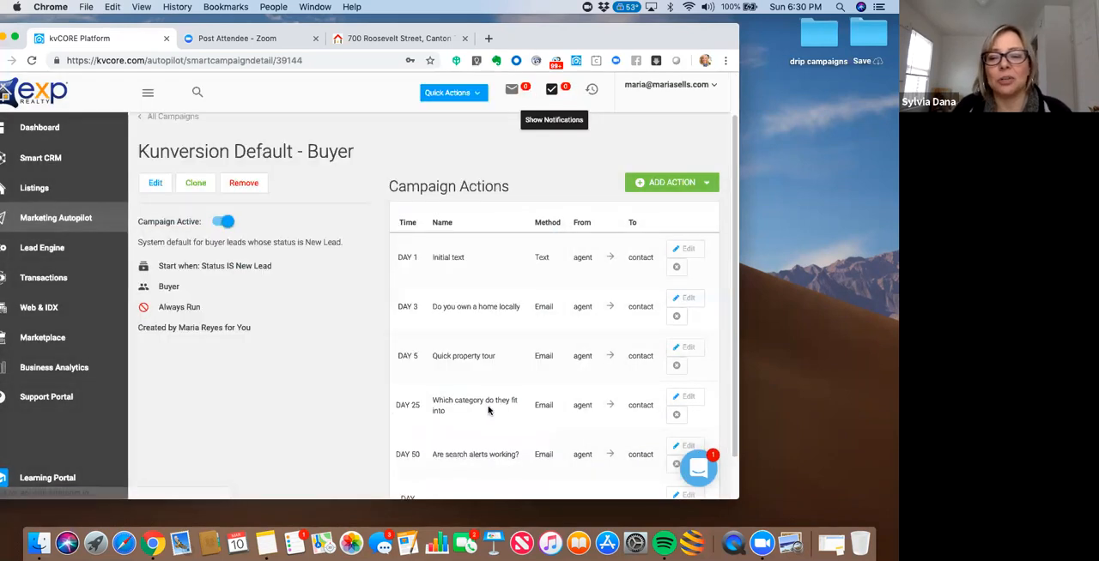
- Preview the email templates of the Day 25 "Which category do they fit into" and Day 50 "Are search alerts working?" actions
left_click(687, 399)
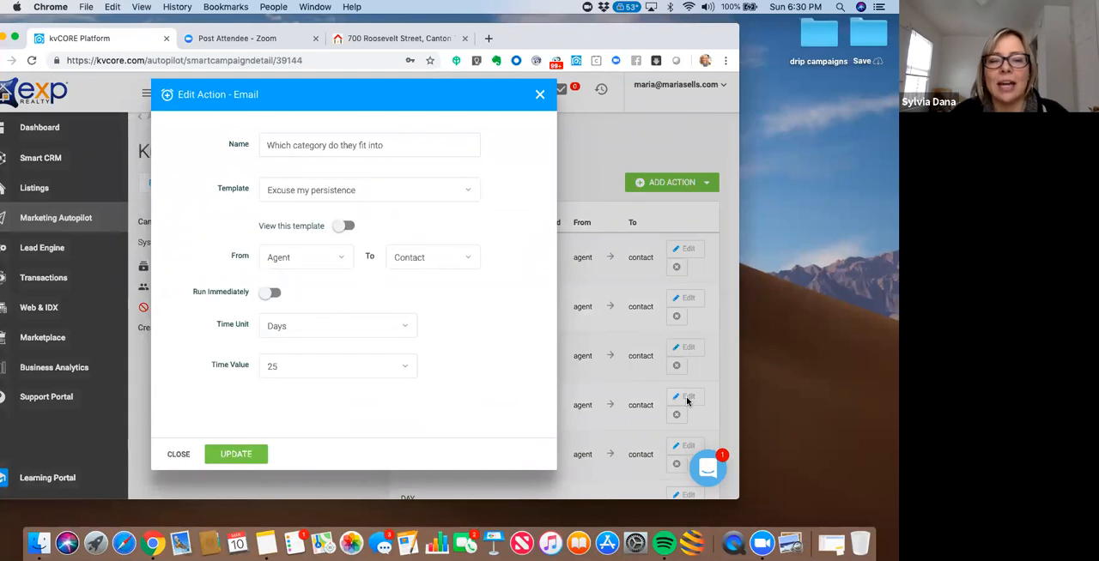
left_click(343, 226)
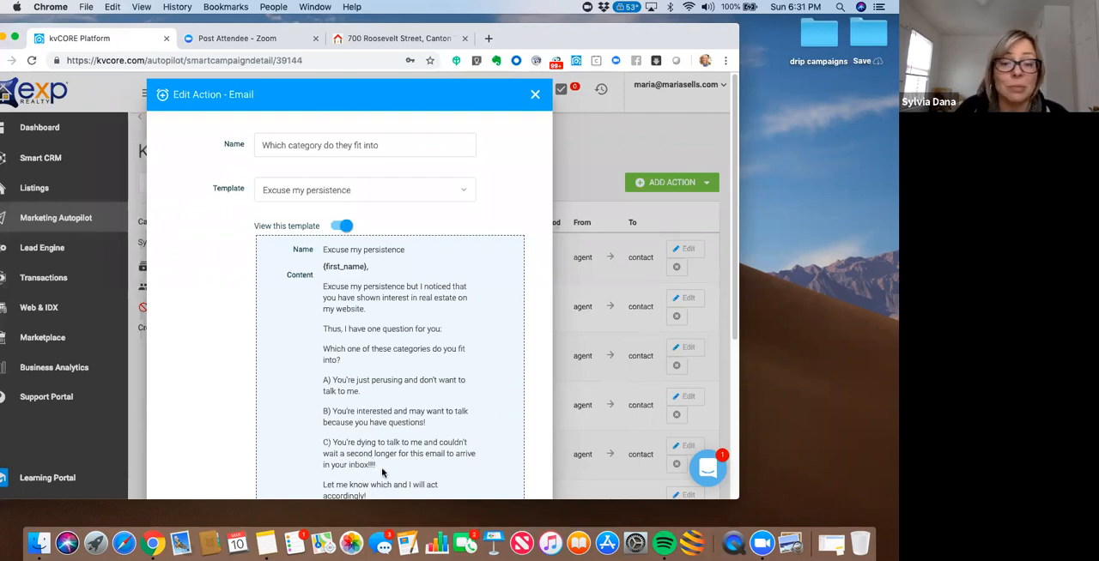
left_click(534, 96)
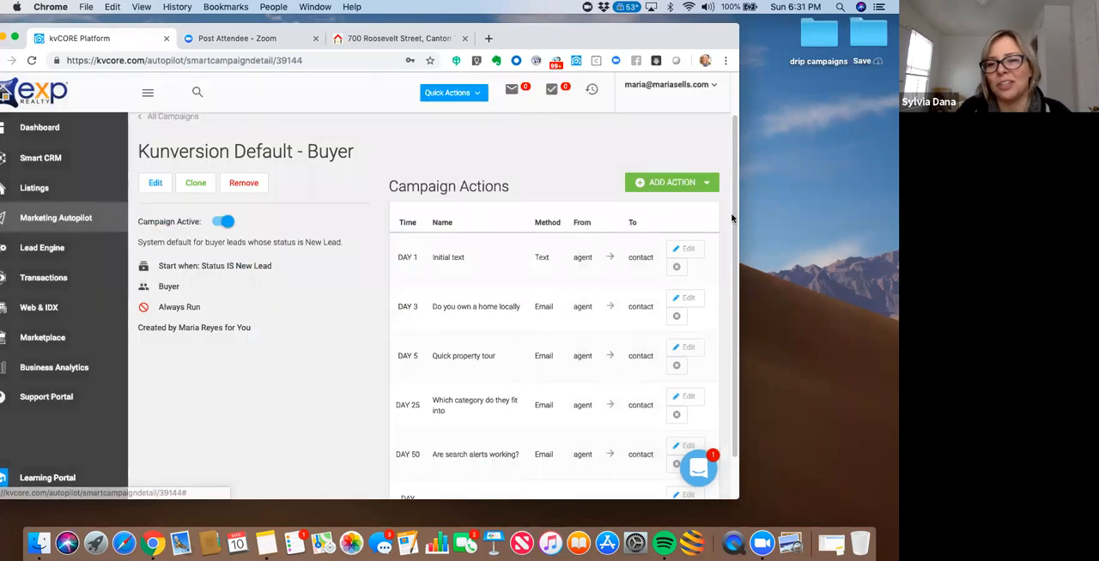
scroll(735, 271, "down", 2)
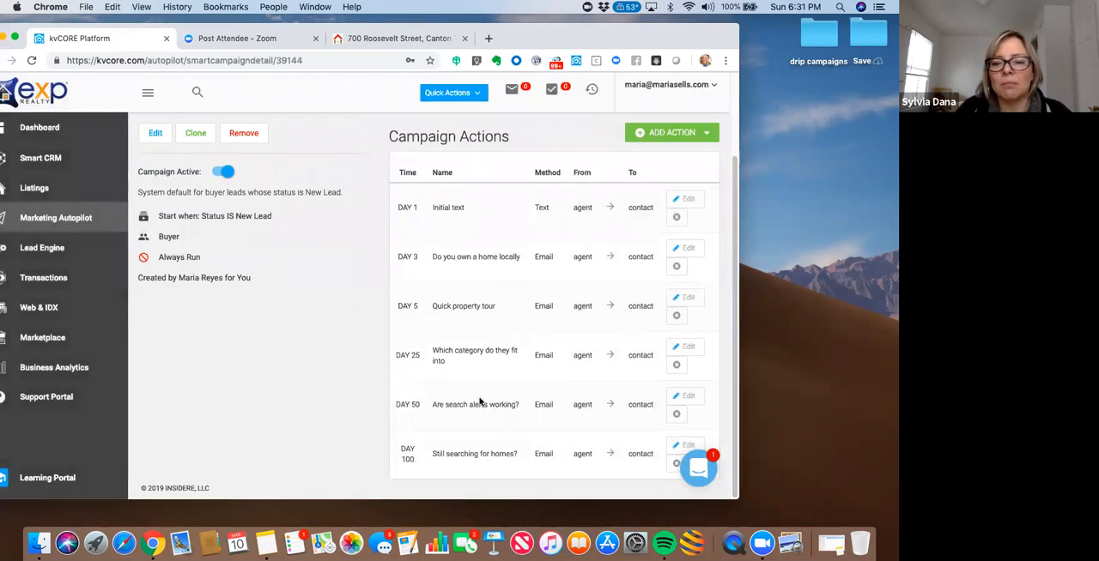
left_click(686, 399)
left_click(342, 227)
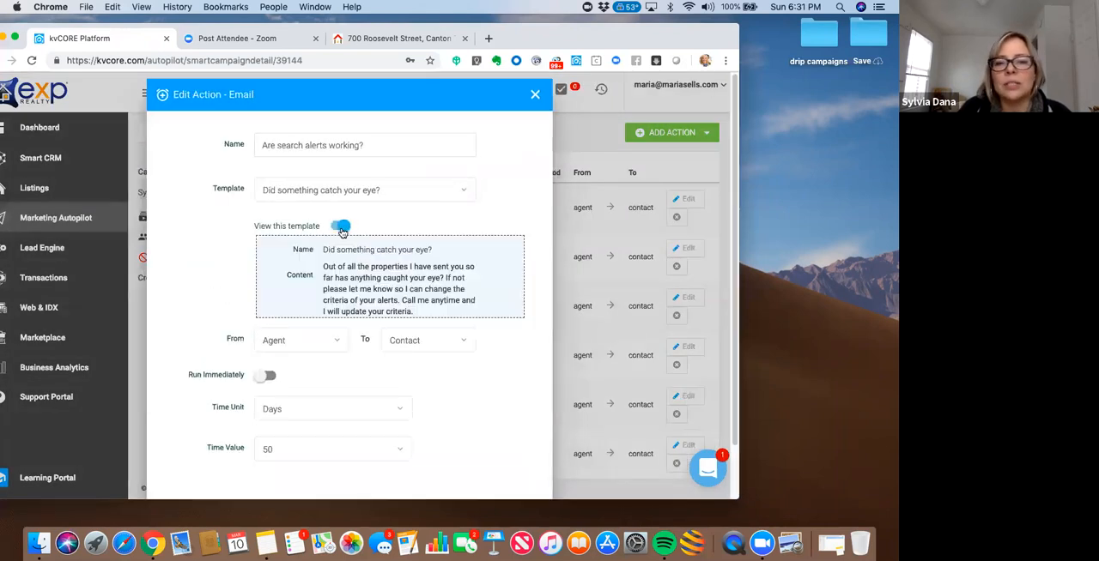
left_click(534, 96)
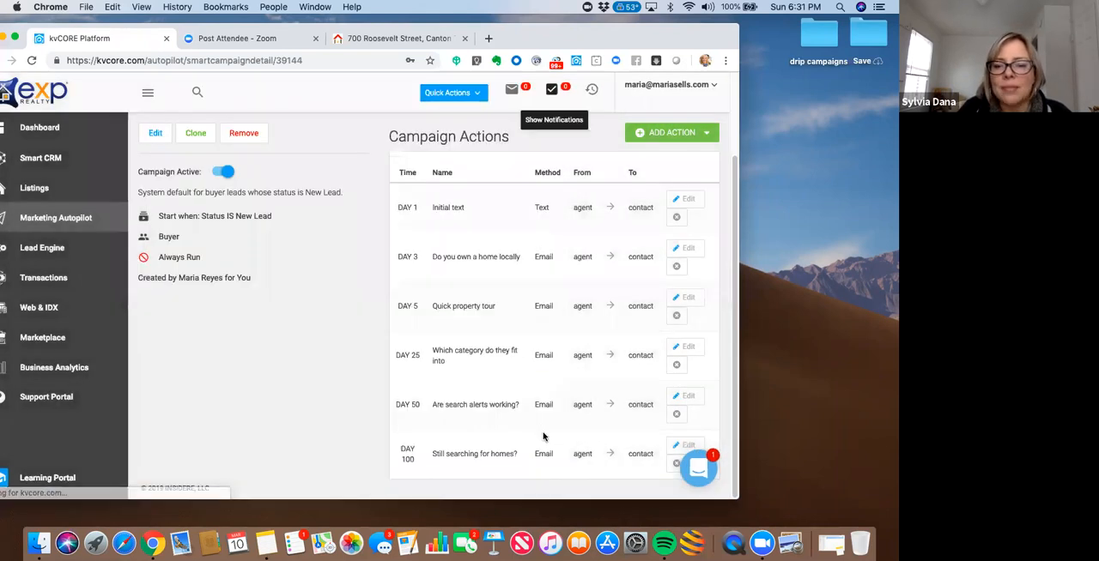
- Preview the email template of the Day 100 "Still searching for homes?" action
left_click(684, 446)
left_click(341, 224)
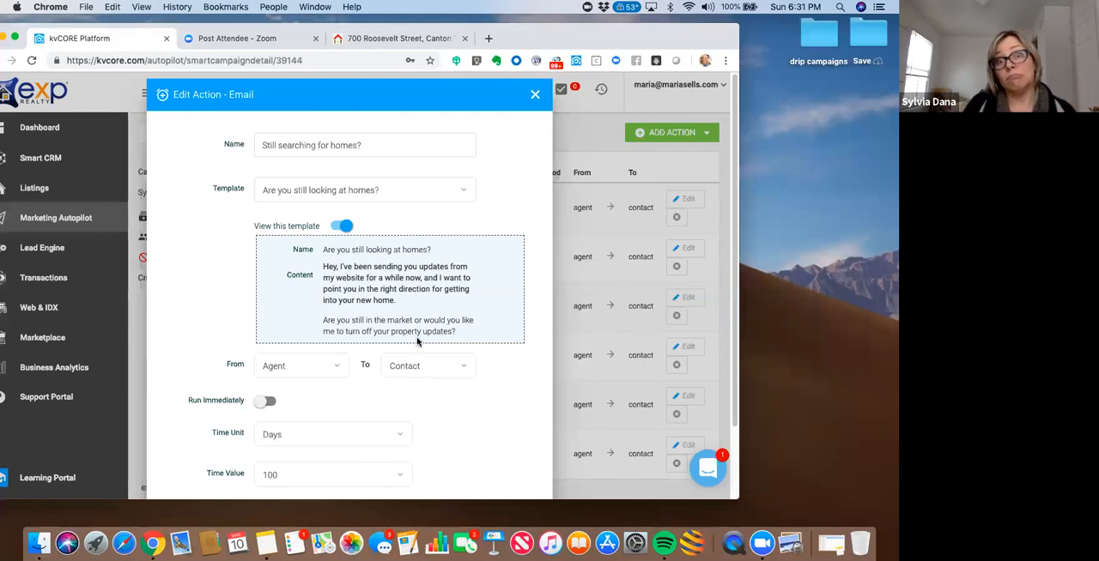
left_click(535, 96)
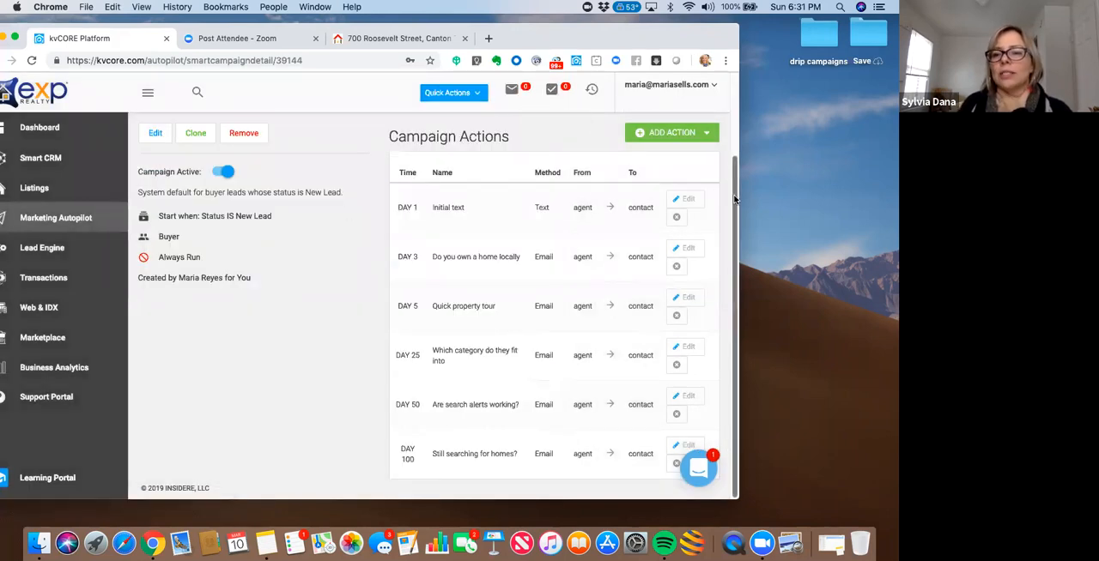
- Start cloning the Kunversion Default - Buyer campaign, triggered by a move to the FacebookBuyer hashtag and designed for buyers
scroll(734, 199, "up", 3)
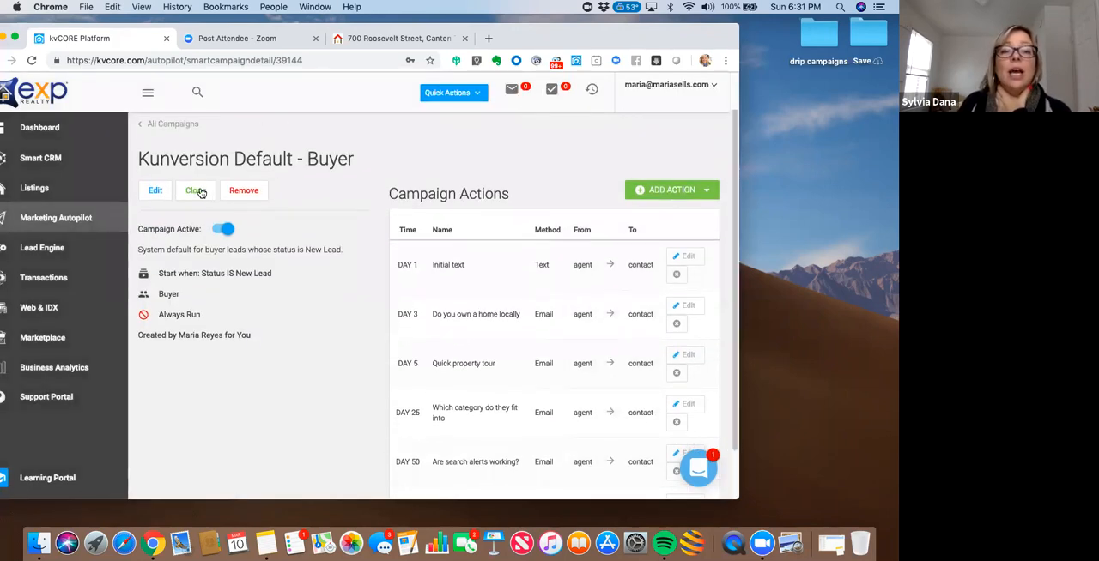
left_click(197, 190)
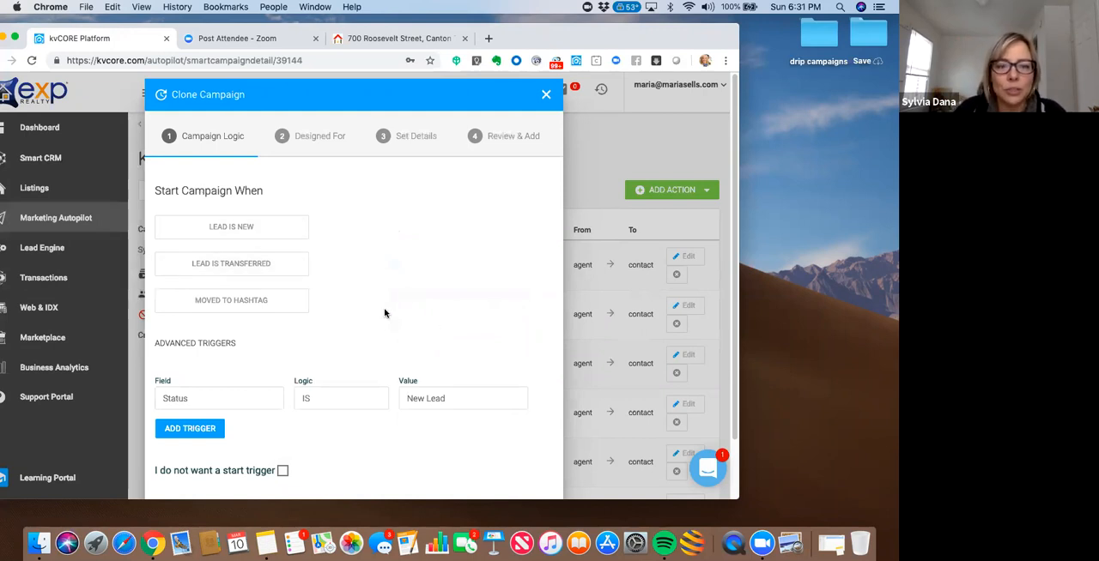
left_click(219, 302)
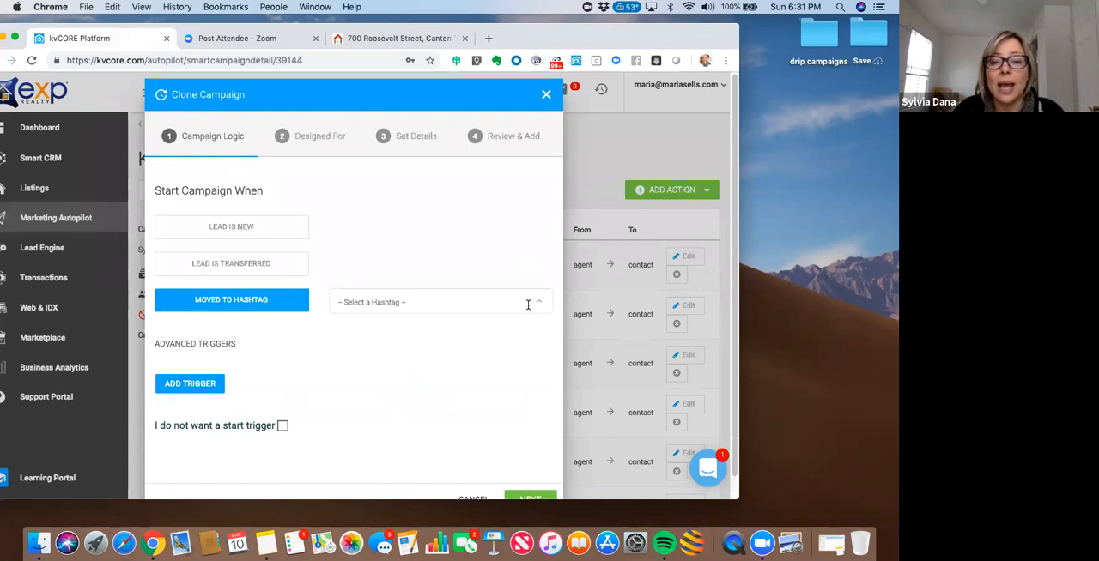
type("F")
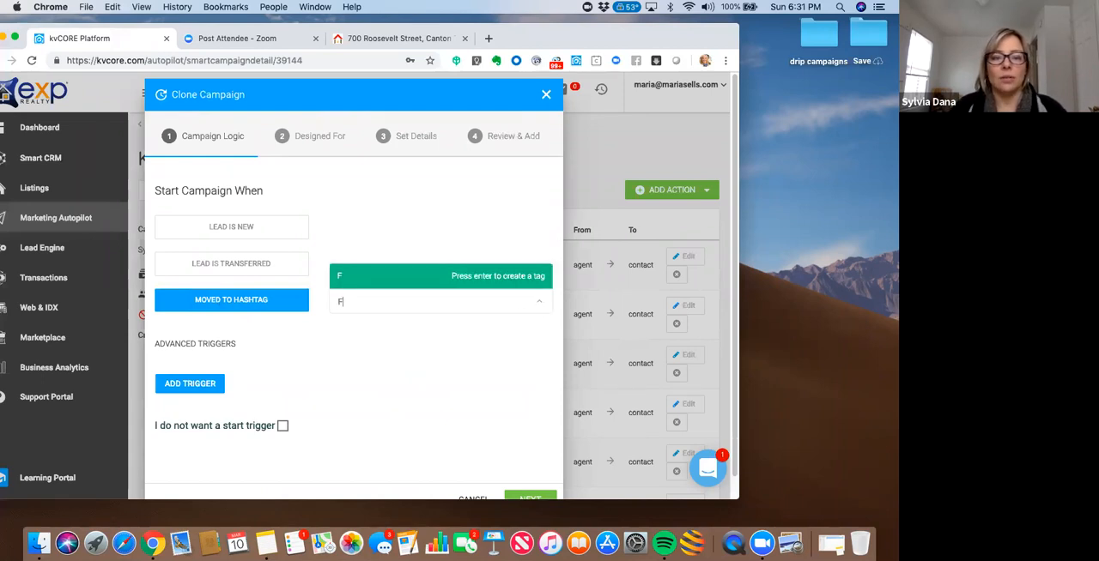
type("ace")
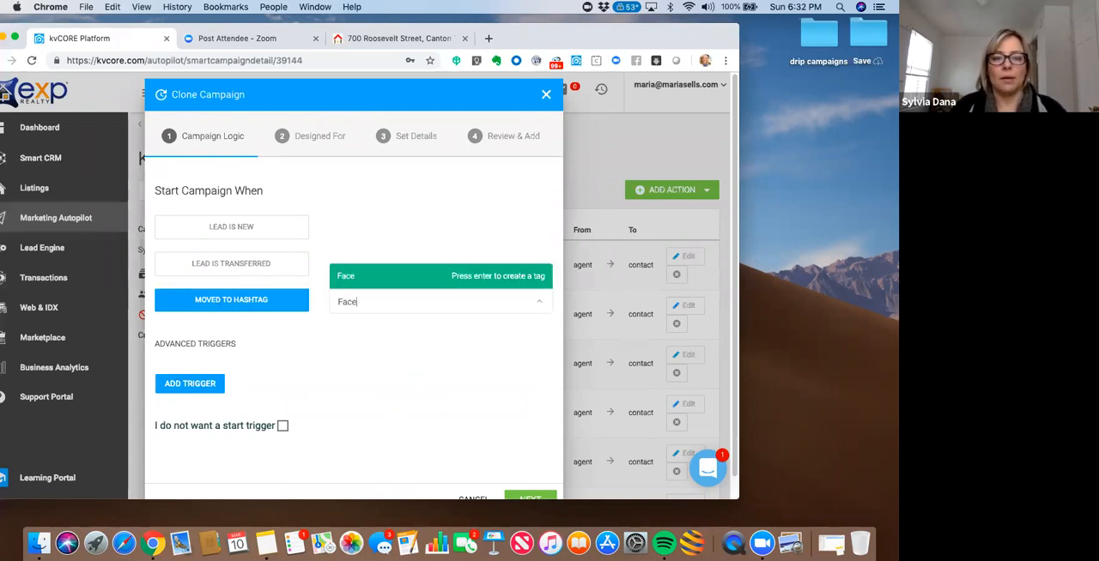
type("bookBuyer")
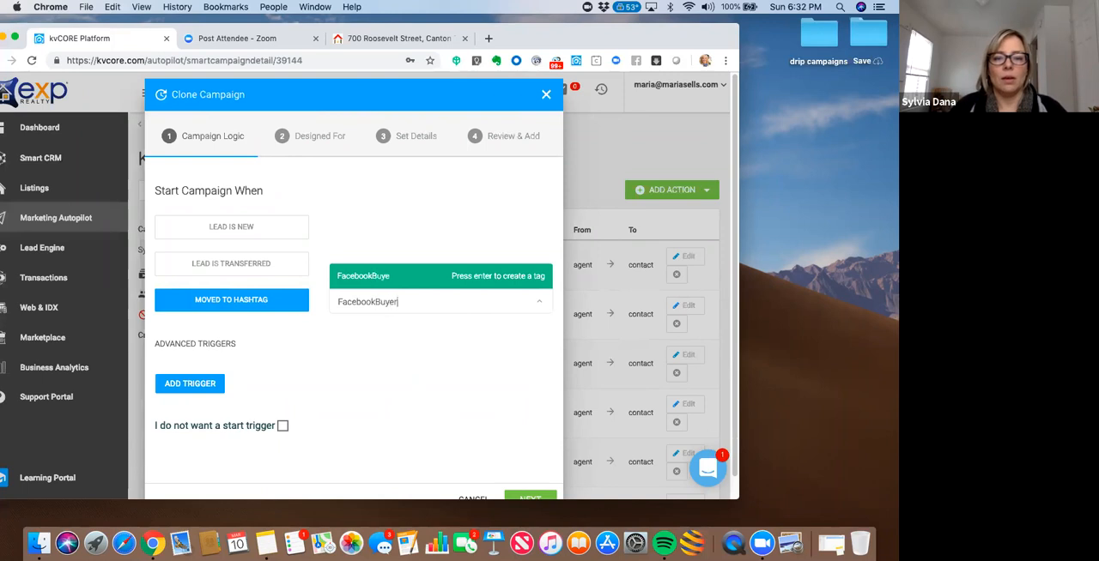
key("Return")
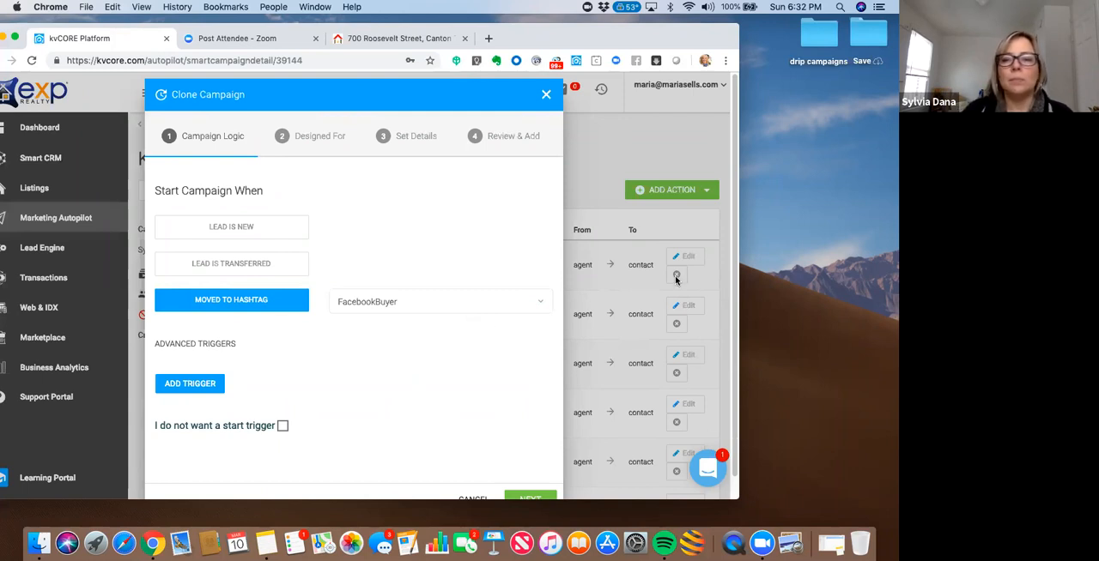
left_click_drag(734, 203, 736, 279)
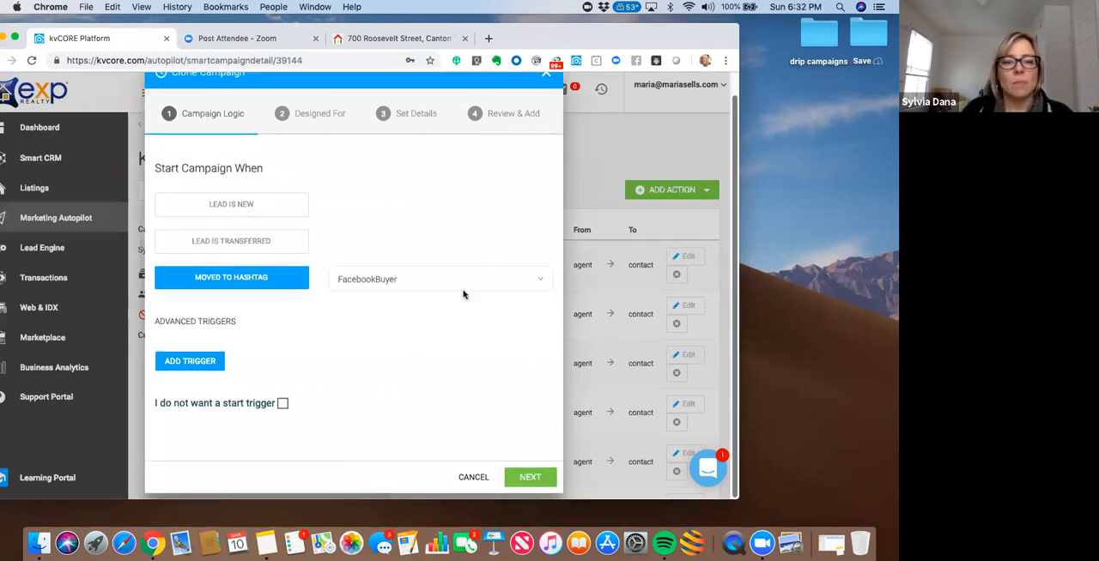
left_click(525, 478)
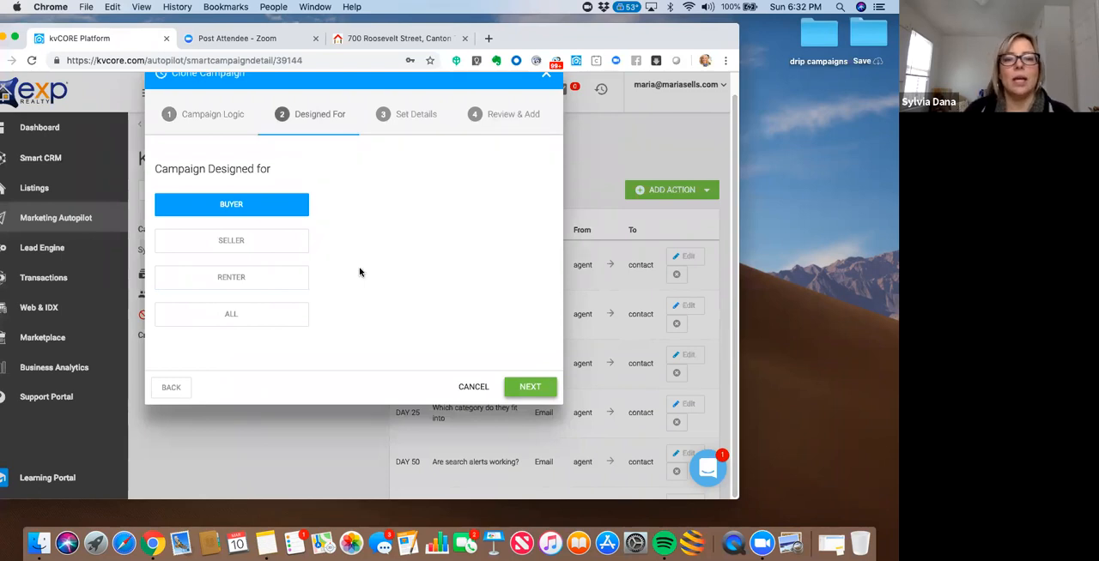
left_click(530, 388)
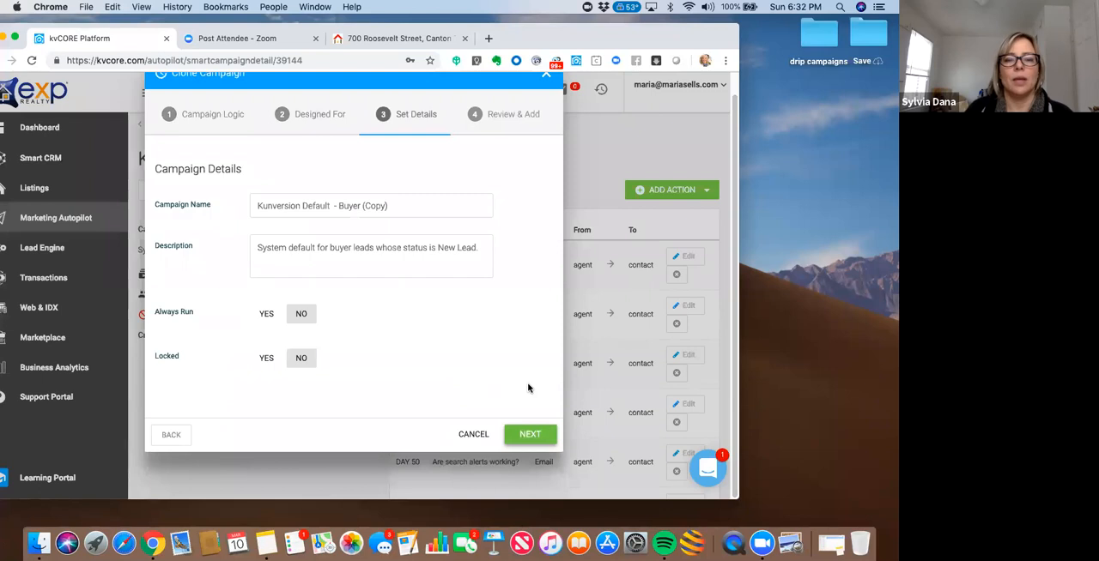
- Name the cloned campaign "Facebook Buyer Property View"
left_click_drag(407, 206, 255, 203)
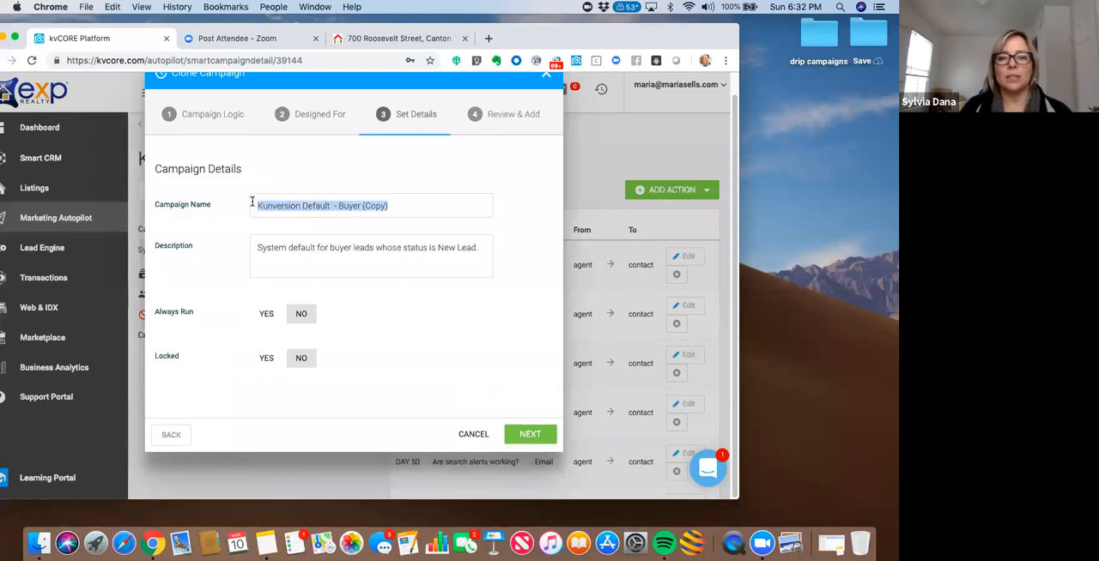
type("Faceb")
type("ook")
key("BackSpace")
key("BackSpace")
key("BackSpace")
type("Book")
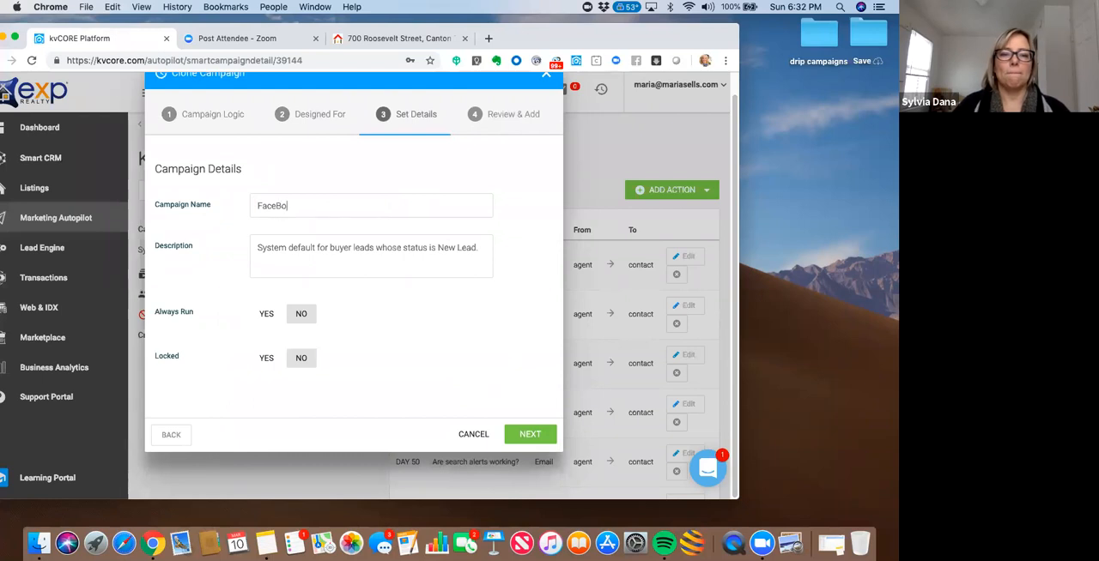
key("BackSpace")
key("BackSpace")
key("BackSpace")
key("BackSpace")
key("BackSpace")
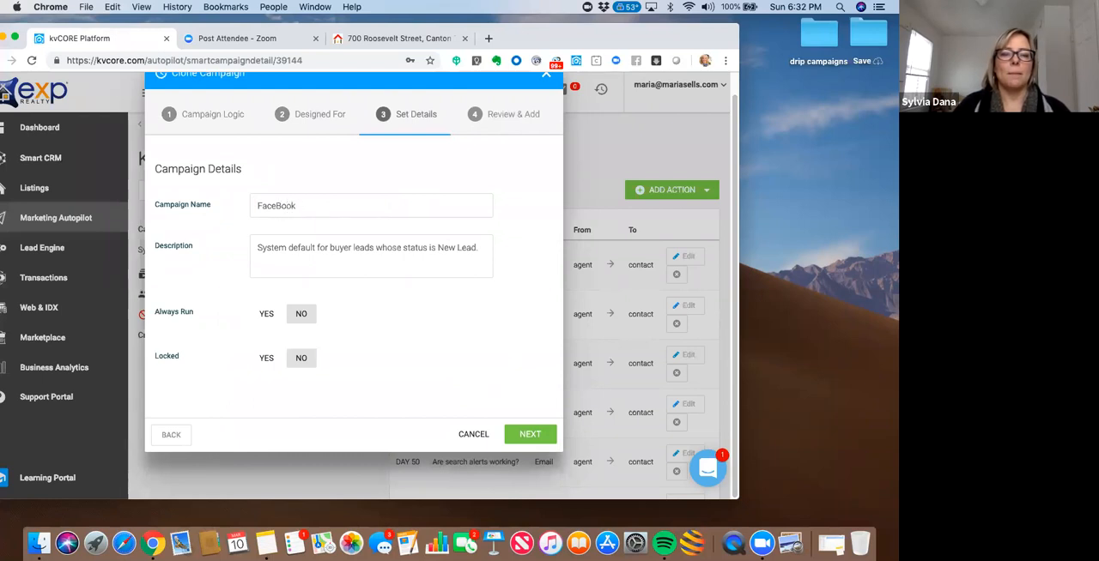
type("book Bu")
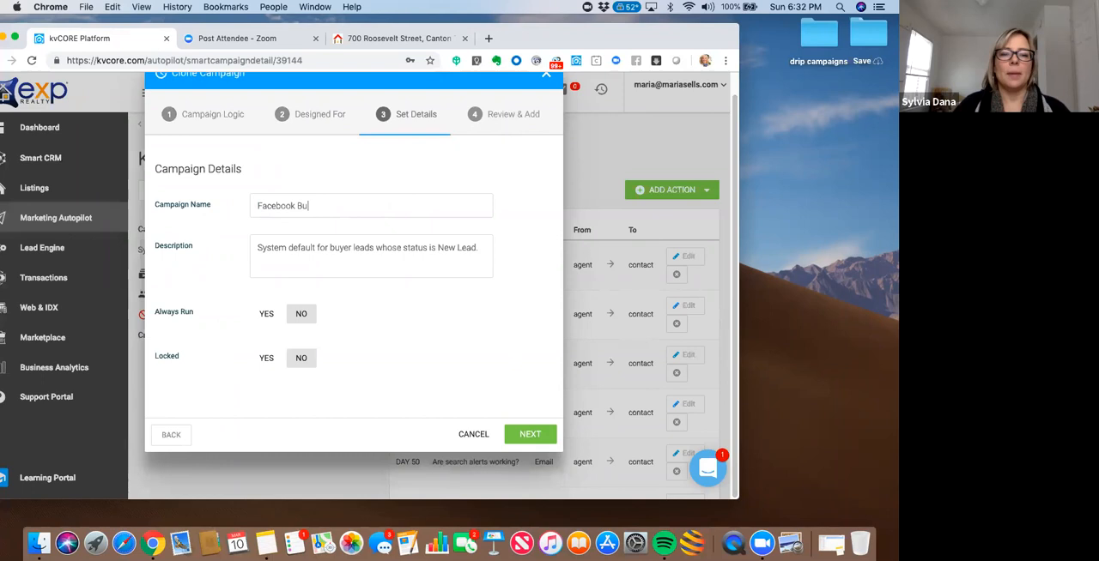
type("yer Pro")
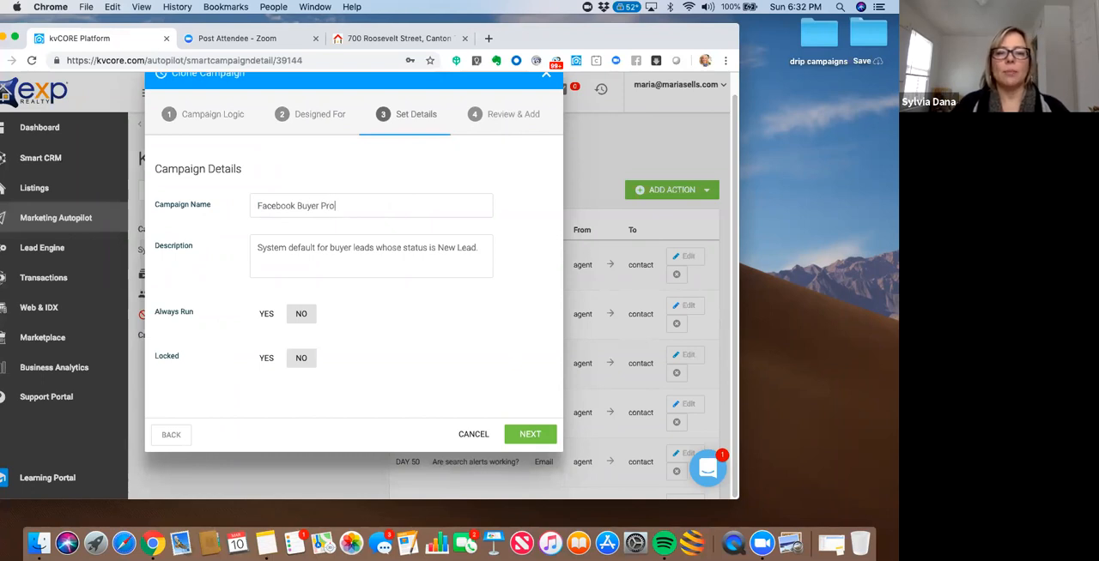
type("perty View")
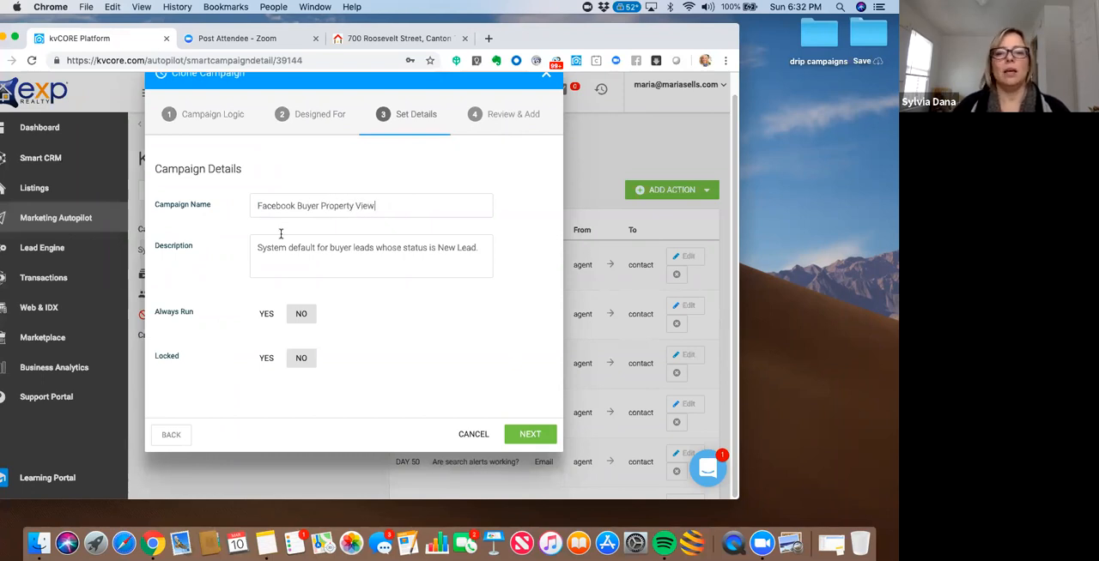
- Replace the campaign description with "Designed for anyone who clicked on a property, any listing, on Facebook"
left_click_drag(479, 248, 457, 247)
left_click_drag(287, 240, 256, 241)
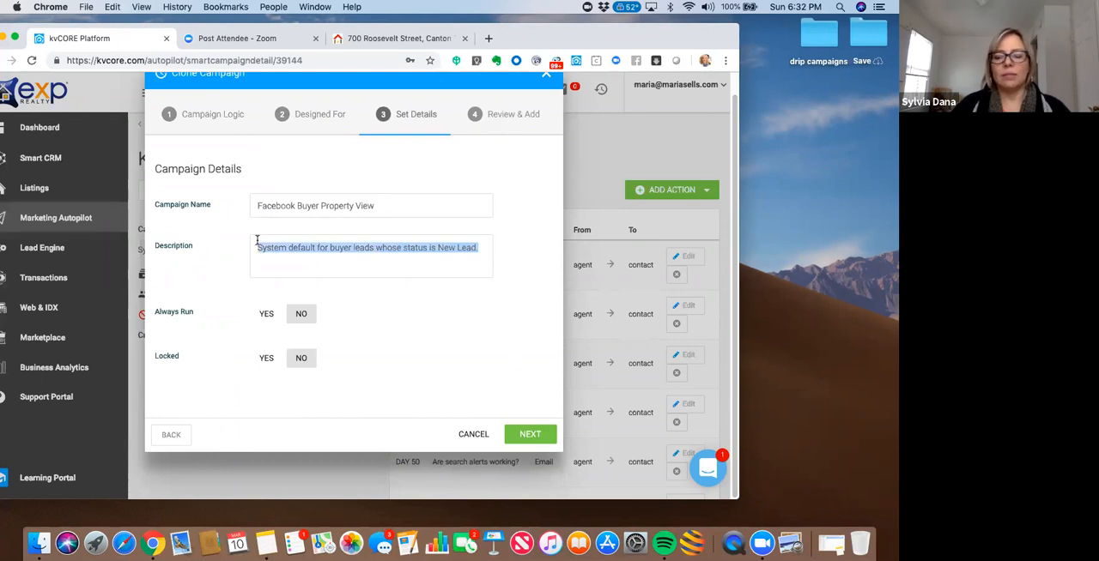
type("Designed for anyone")
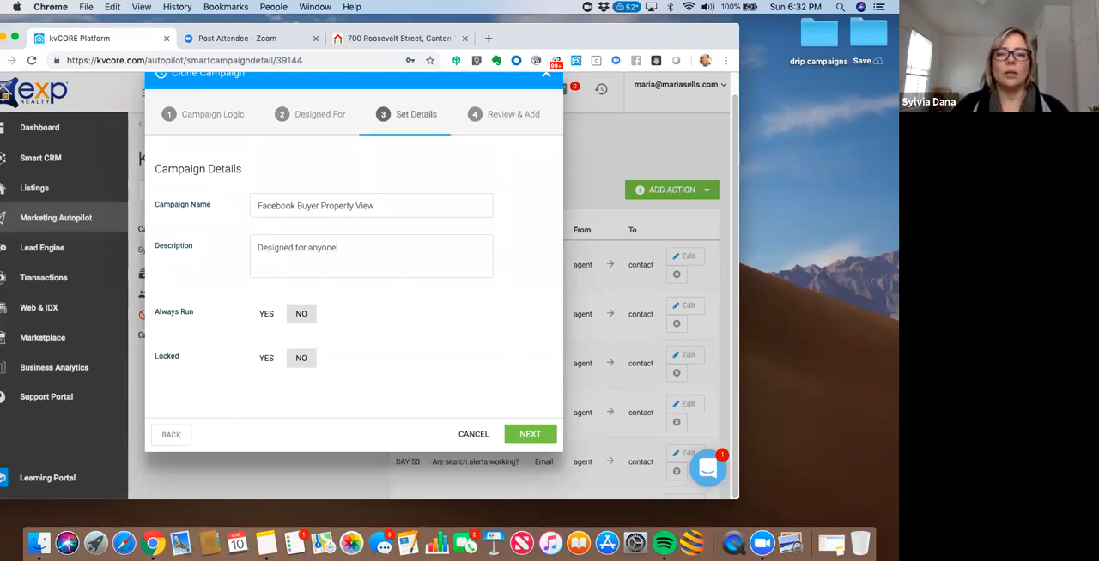
type(" who clic")
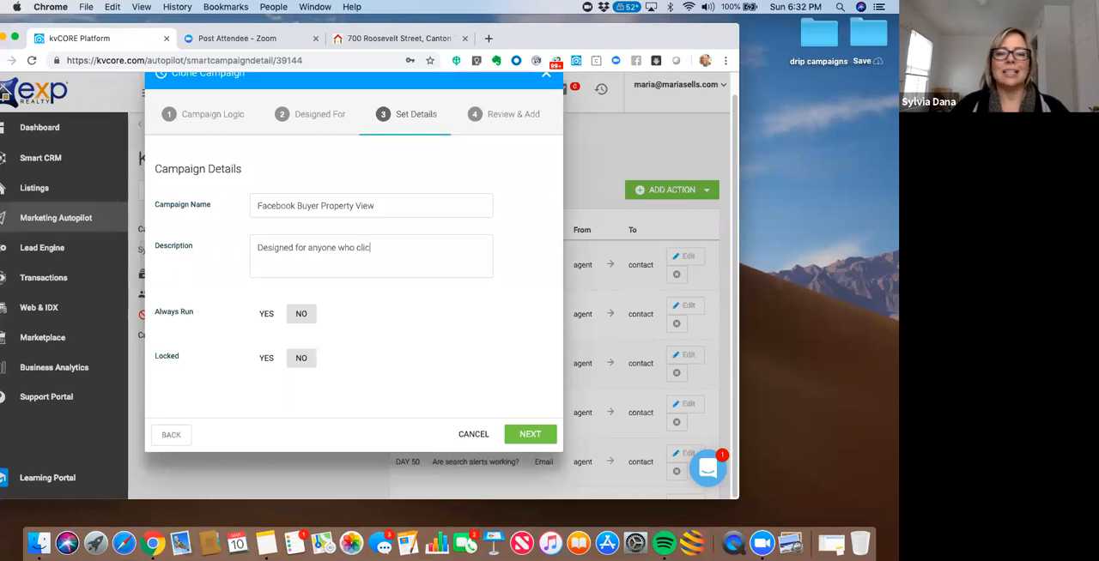
type("ked on a p")
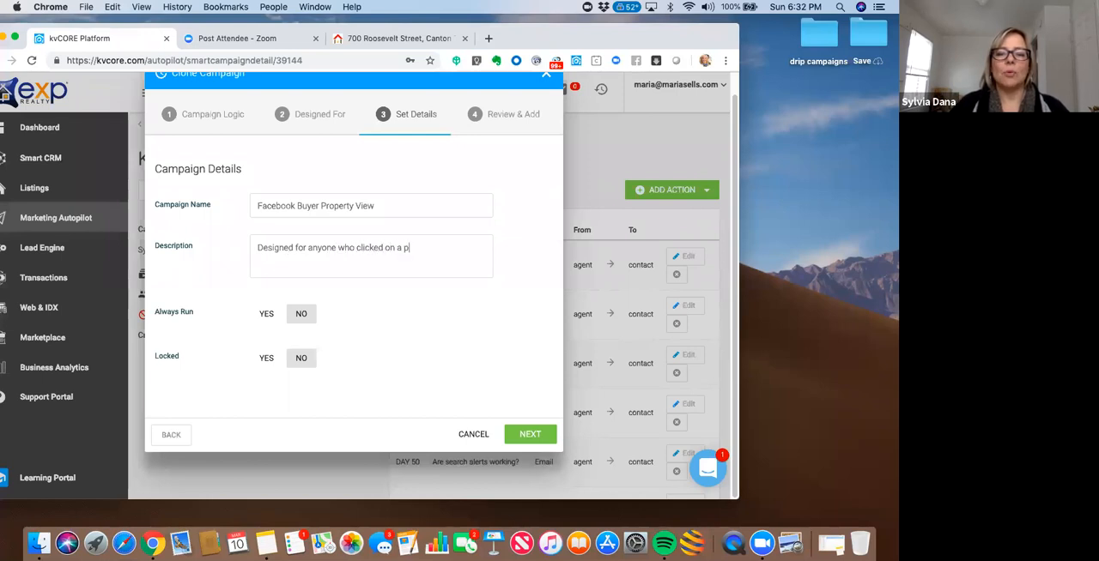
type("roperty, a")
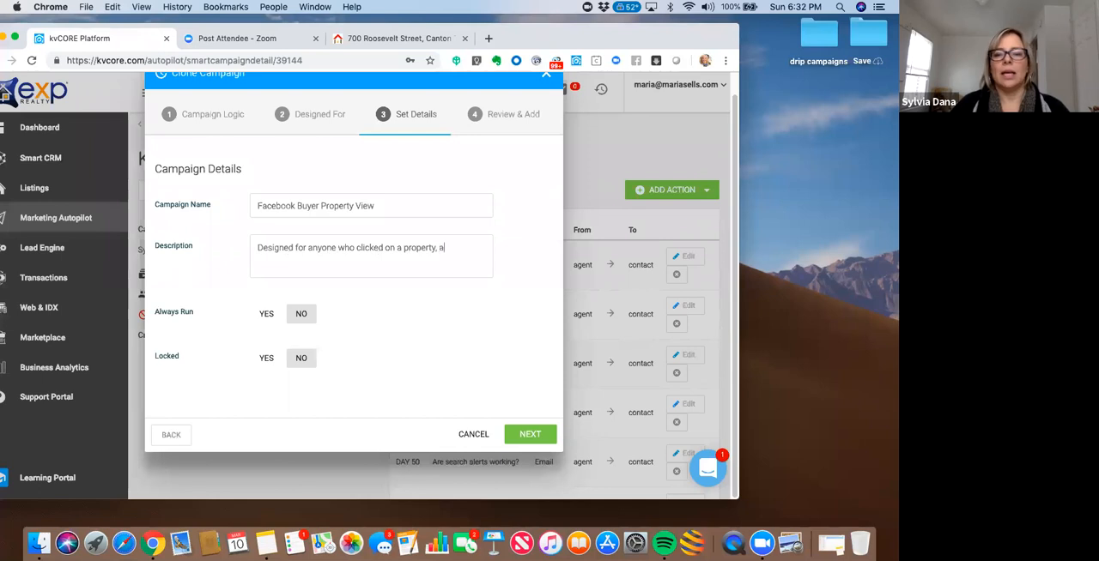
type("ny listing, ")
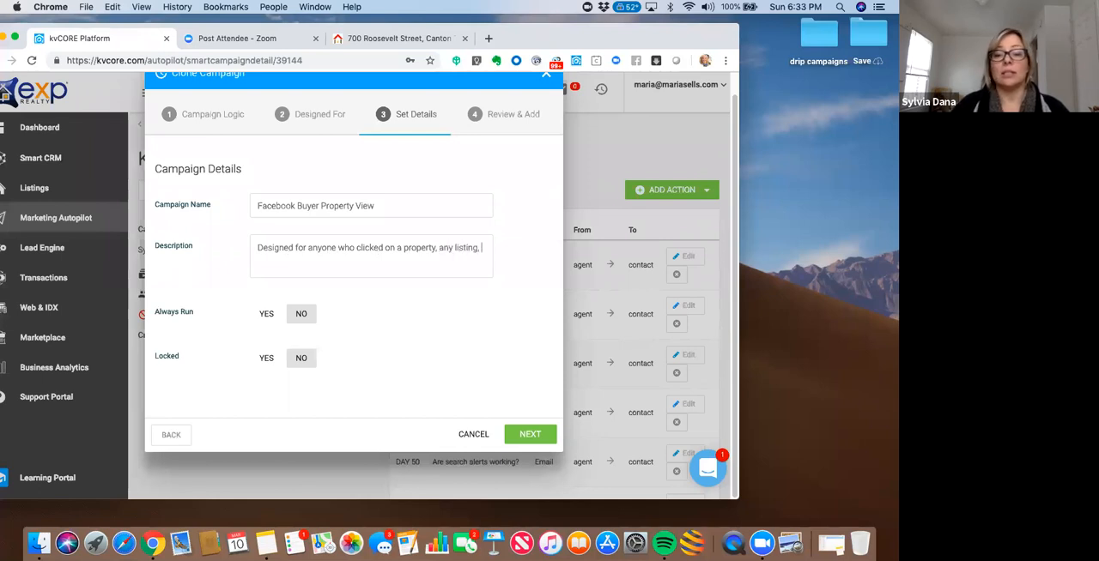
type("on Facebook")
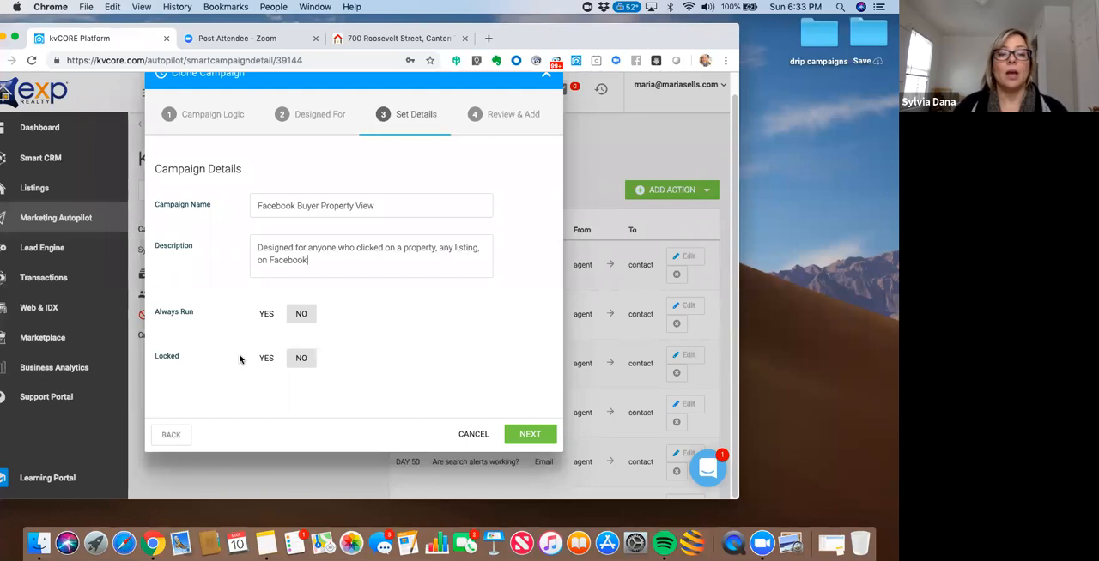
- Set the campaign to always run, review its details and finish creating the clone
left_click(267, 316)
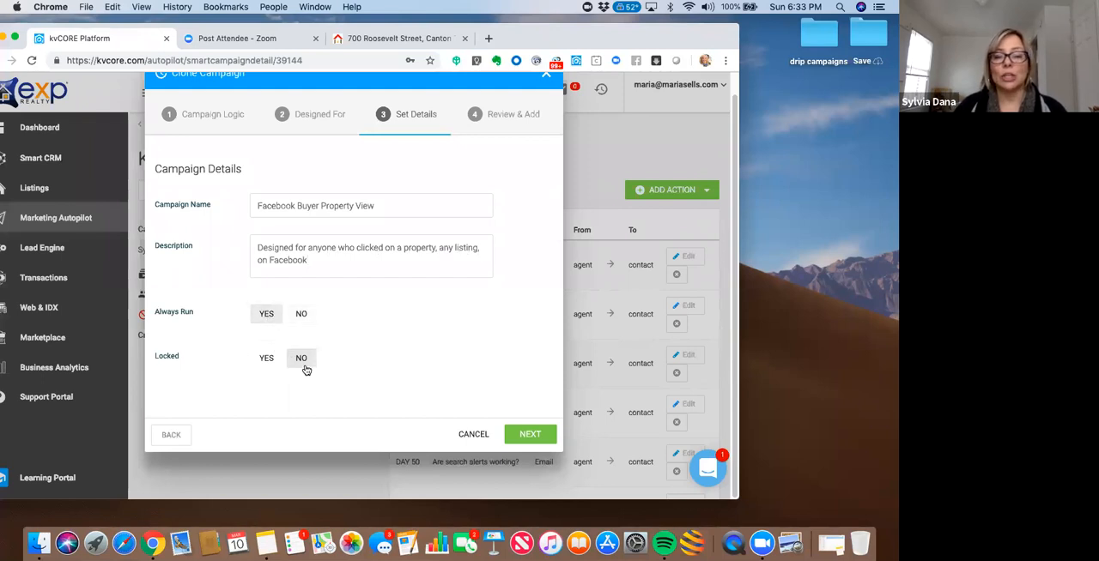
left_click(531, 434)
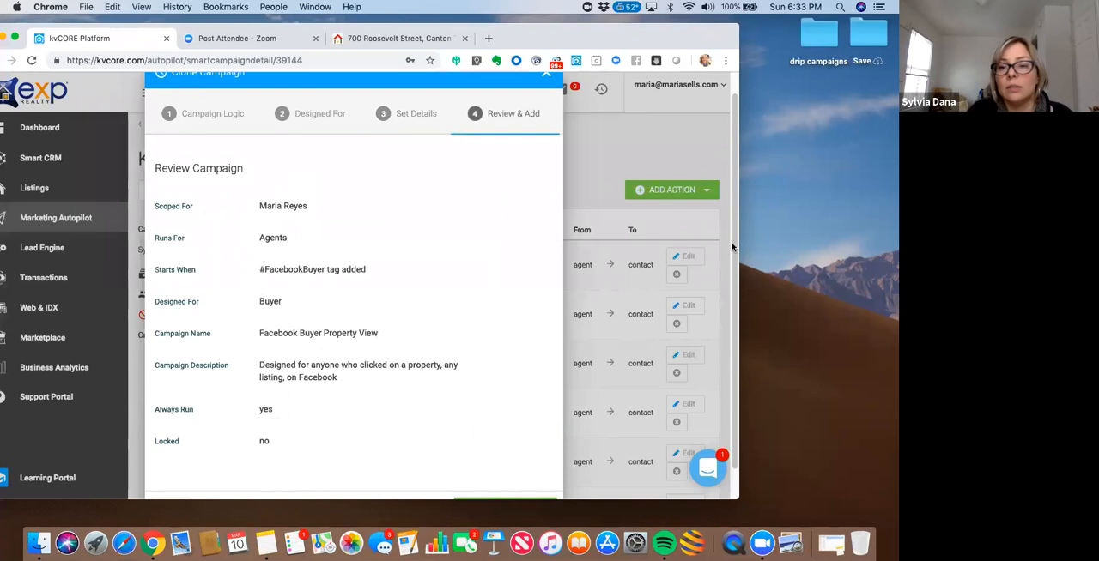
scroll(447, 425, "down", 2)
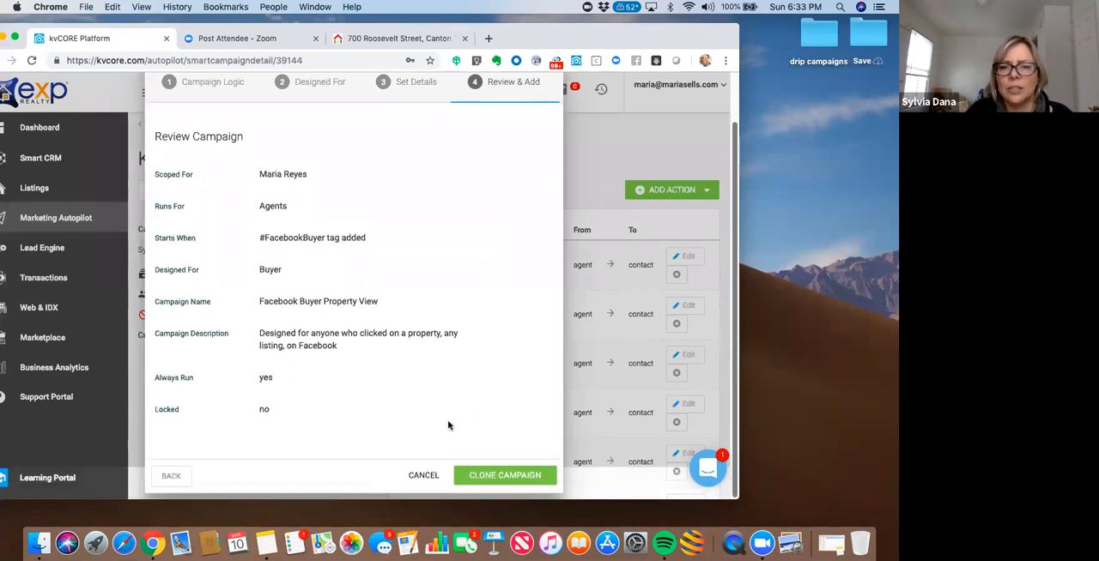
left_click(486, 477)
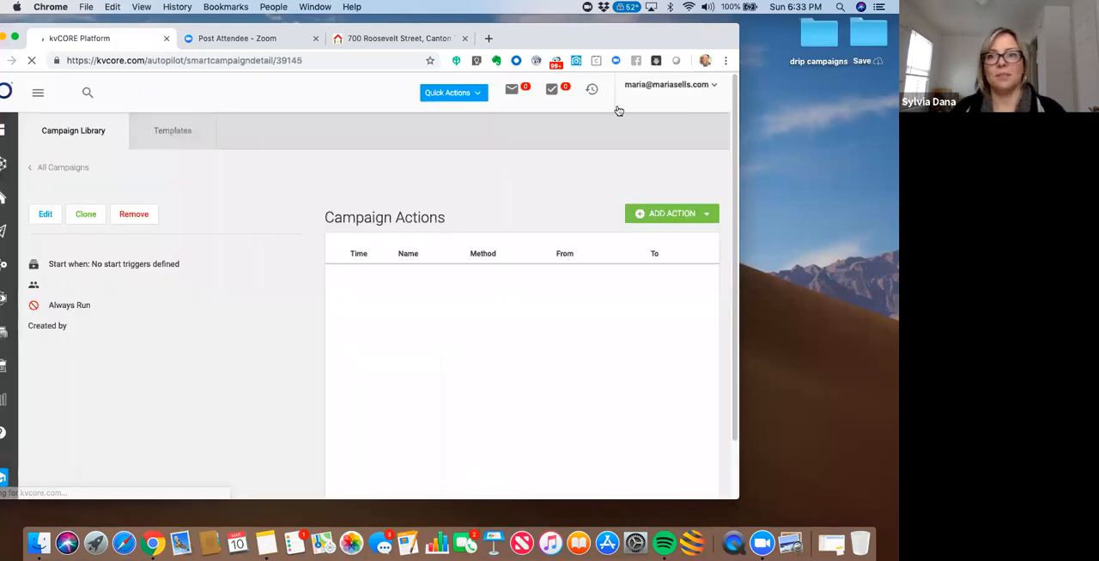
left_click_drag(616, 38, 647, 38)
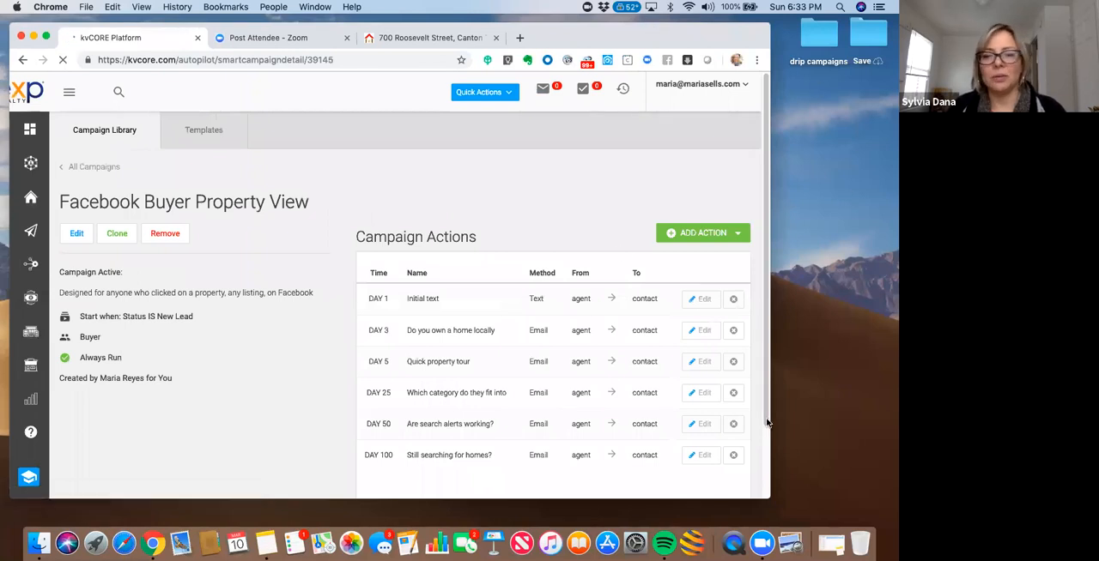
left_click_drag(704, 36, 697, 35)
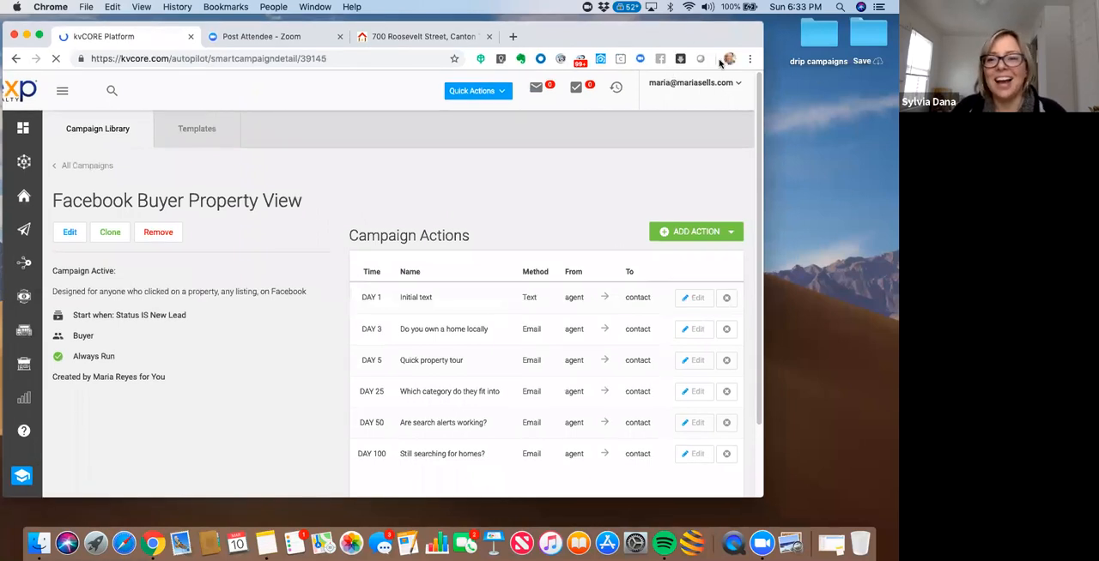
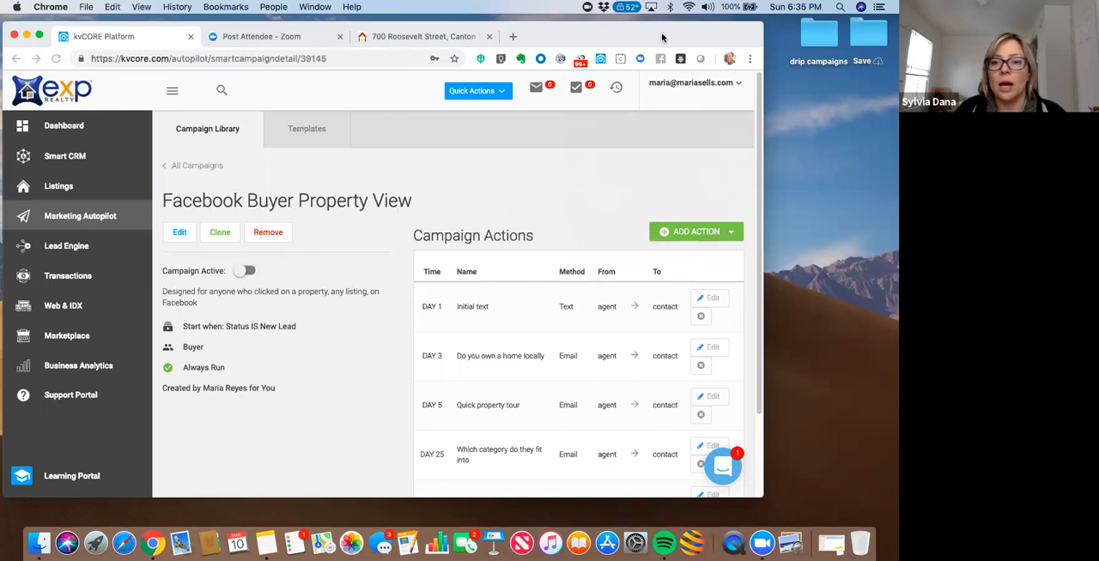
- Start adding an email action to the Facebook Buyer Property View campaign and name it "FB Buyer Intro Email"
left_click_drag(661, 35, 618, 35)
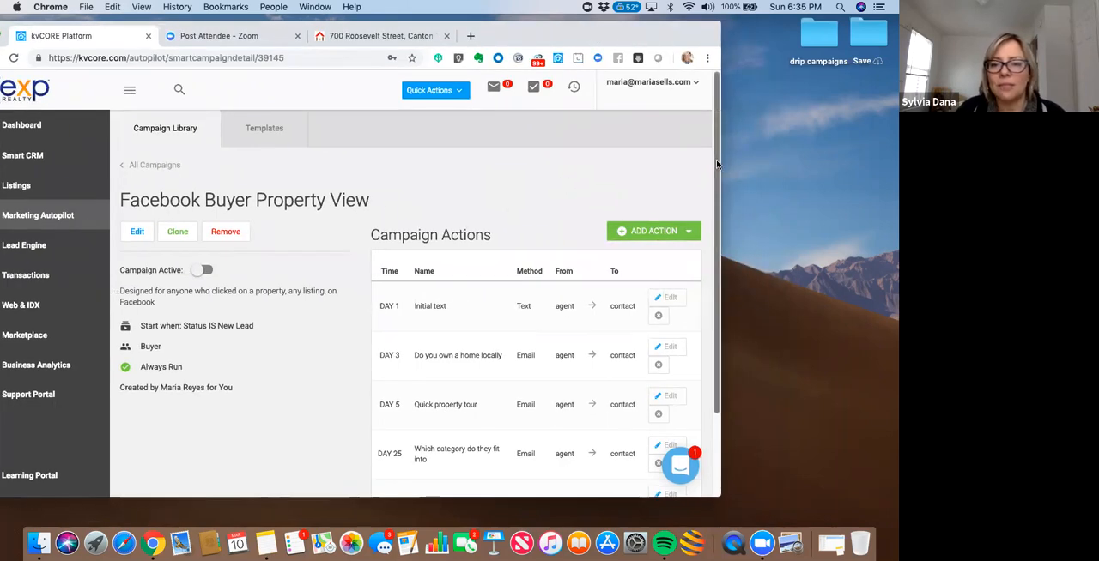
scroll(719, 163, "down", 3)
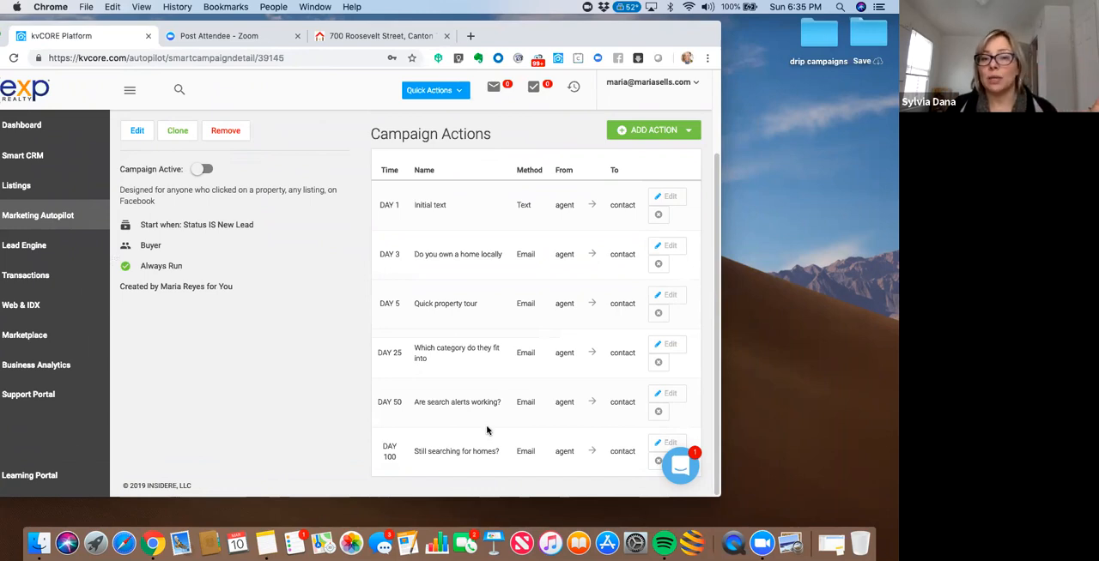
left_click(641, 133)
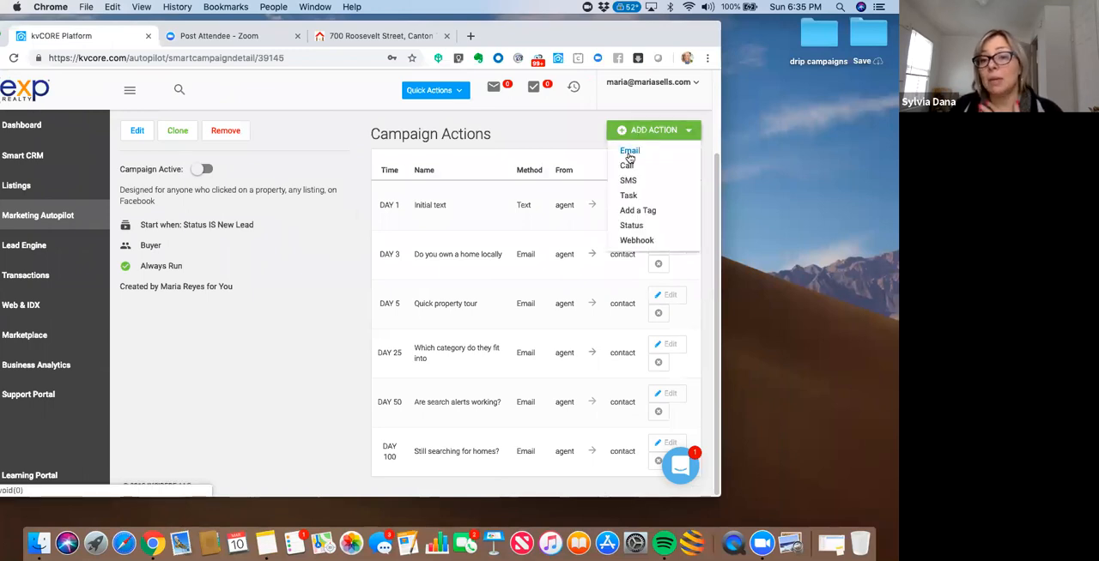
left_click(629, 151)
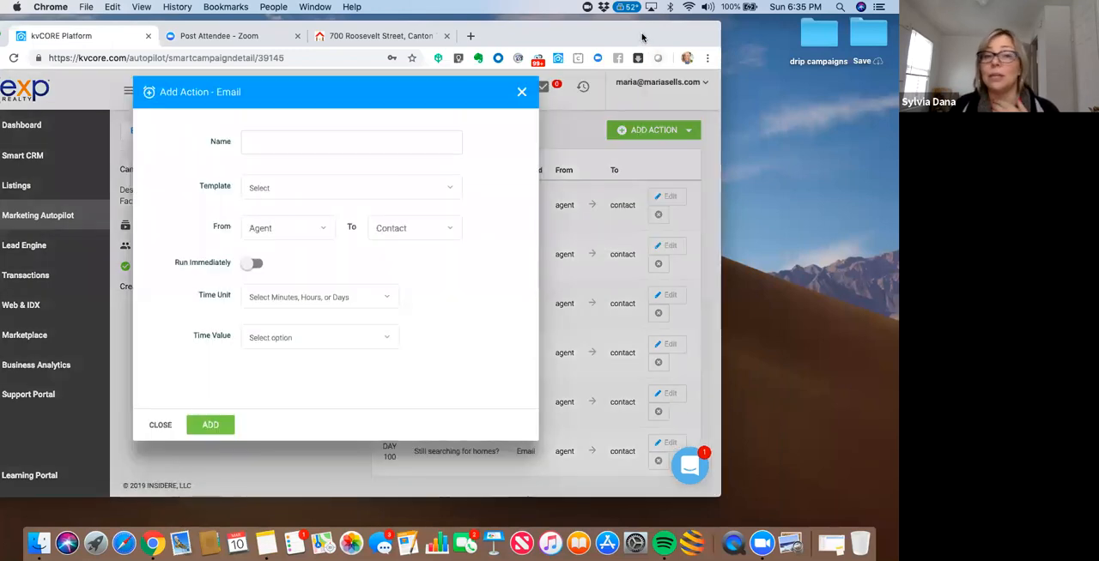
left_click(389, 145)
type("FB")
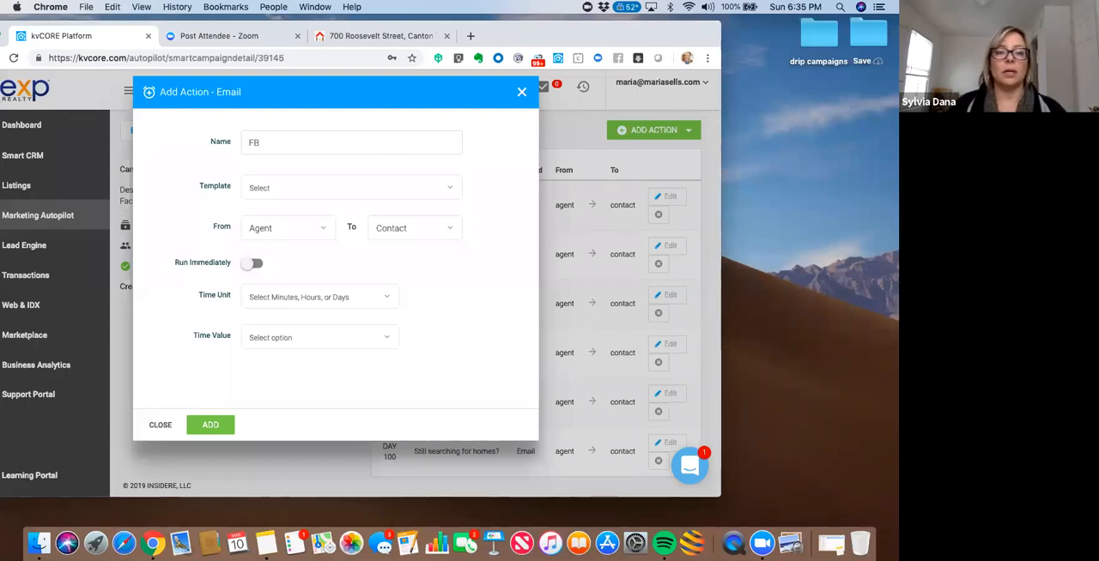
type(" Buyer Intro Email")
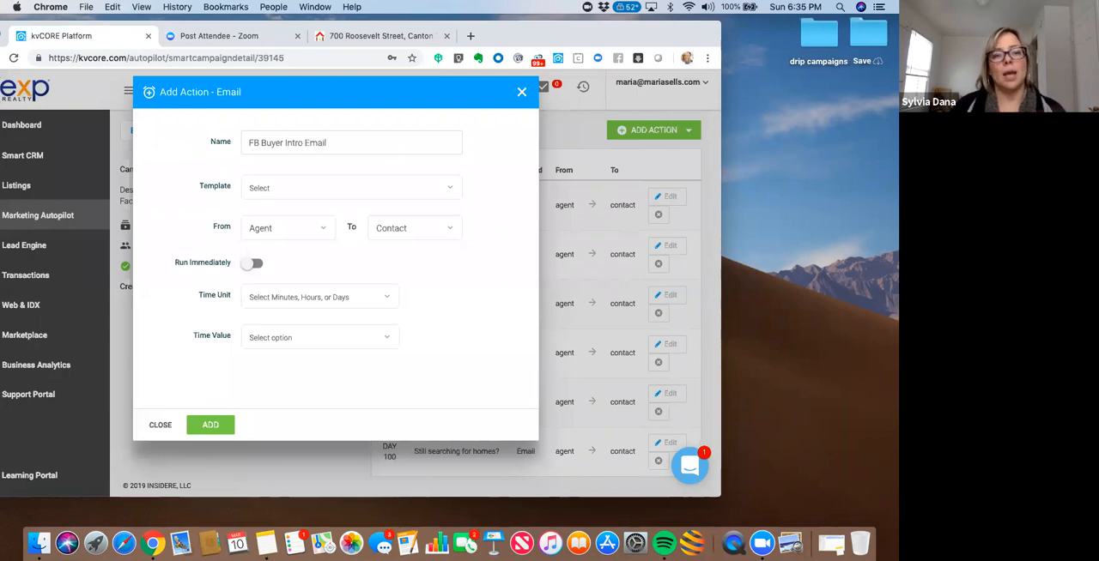
- Use the "FaceBook Buyer Intro Email" template for the email action and preview its content
left_click(376, 179)
type("fac")
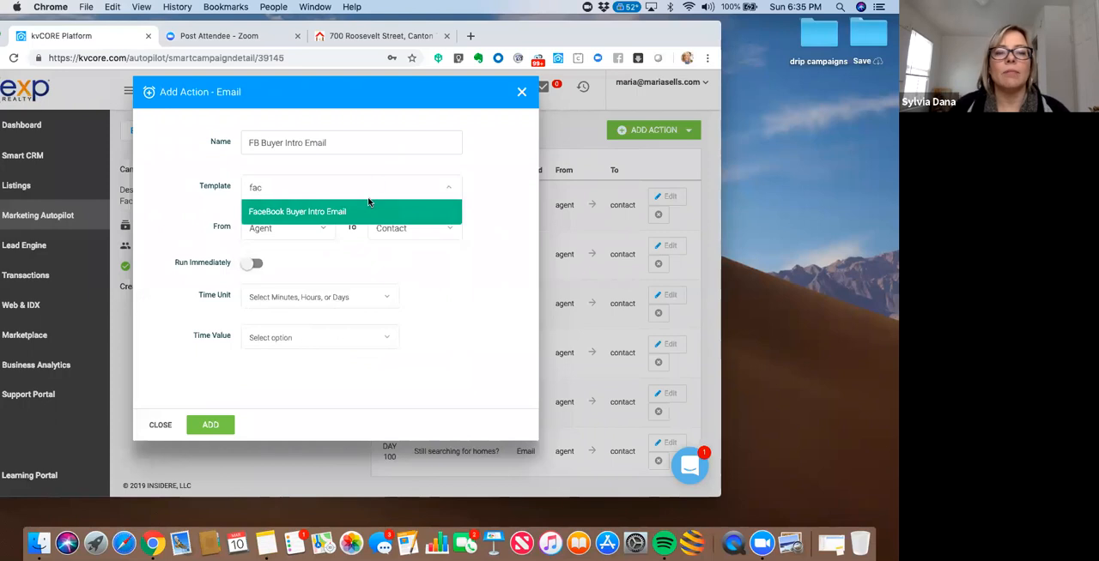
left_click(322, 213)
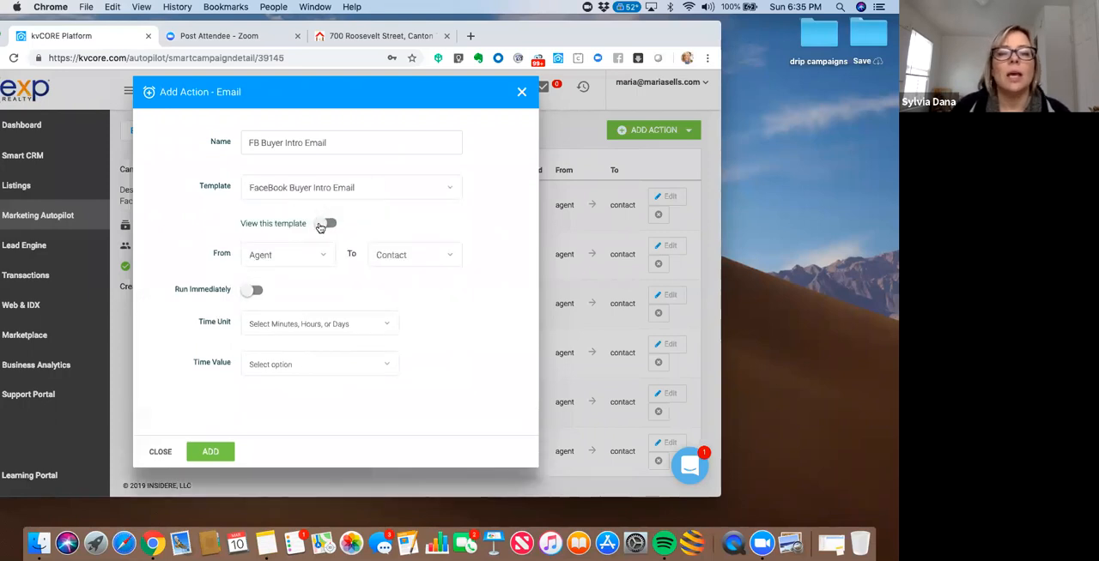
left_click(327, 224)
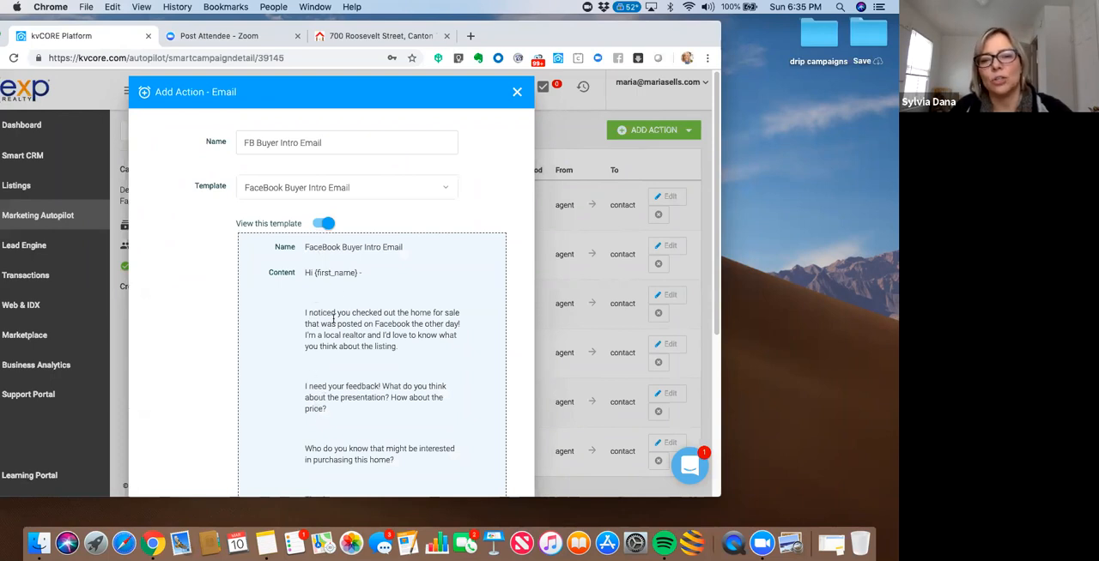
left_click(329, 224)
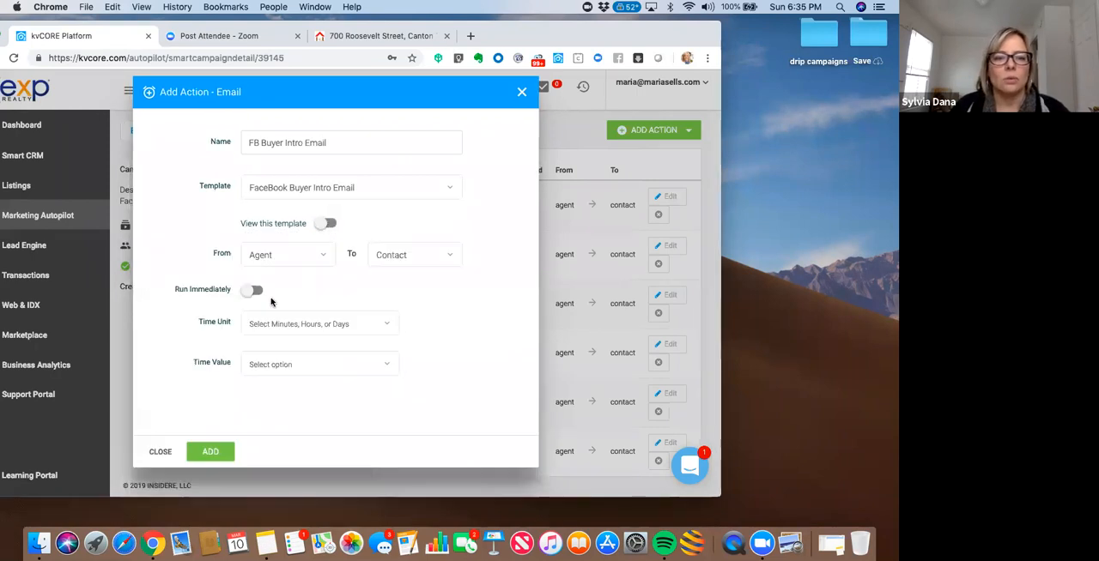
- Schedule the email with a time unit of Days and a time value of 1, and add it to the campaign
left_click(261, 322)
left_click(257, 298)
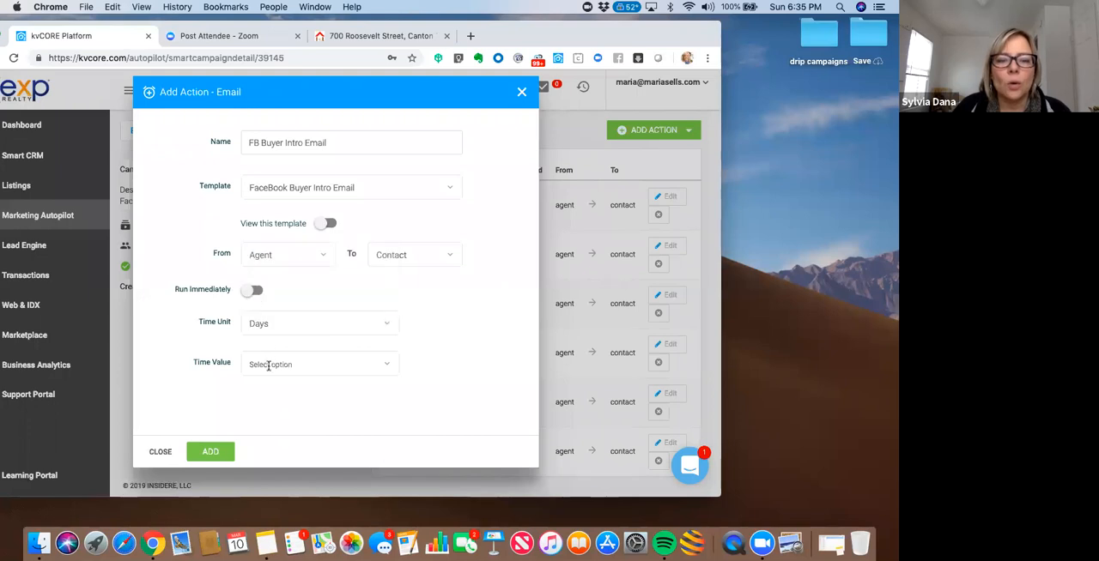
left_click(270, 364)
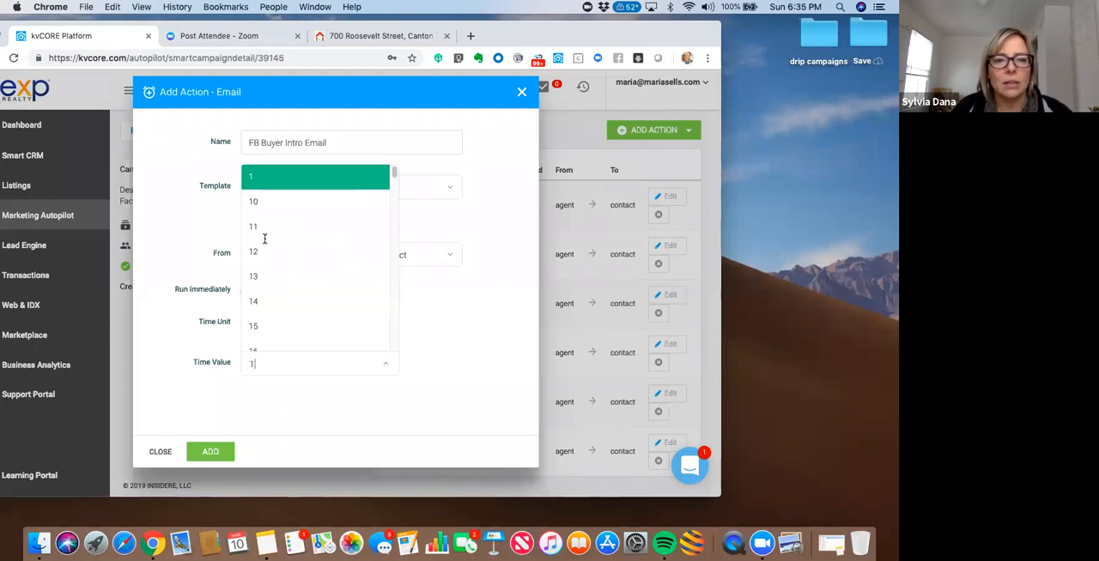
left_click(259, 179)
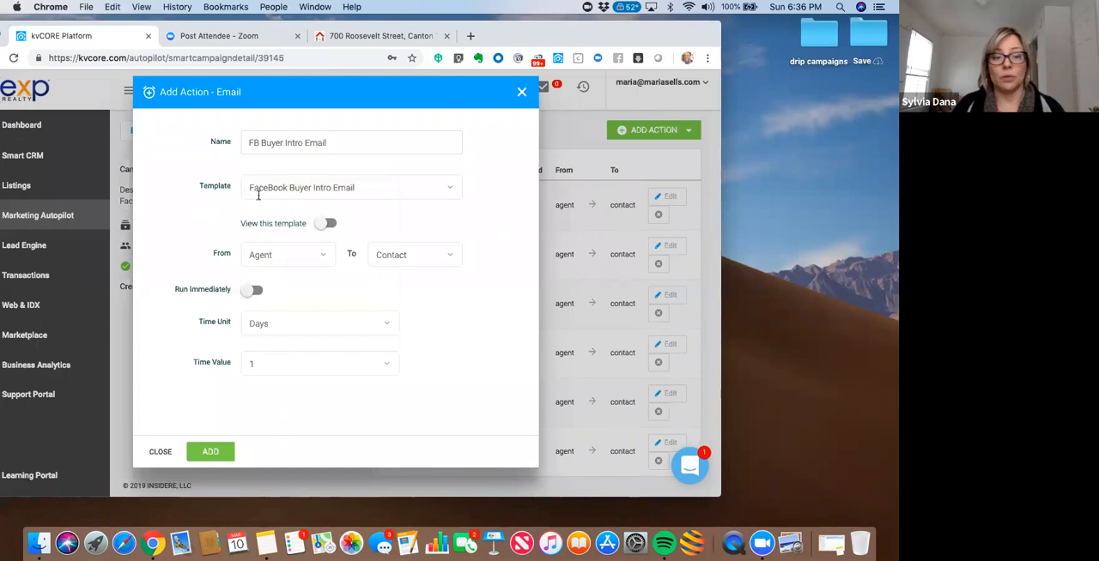
left_click(206, 451)
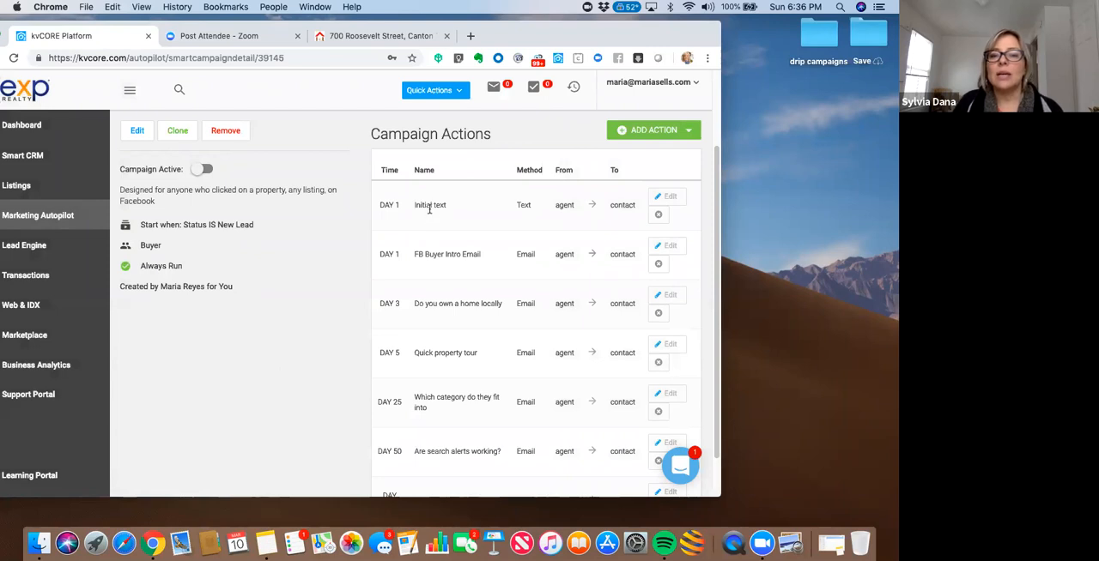
- Review the message template behind the campaign's Day 1 "Initial text" action without changing it
left_click(665, 200)
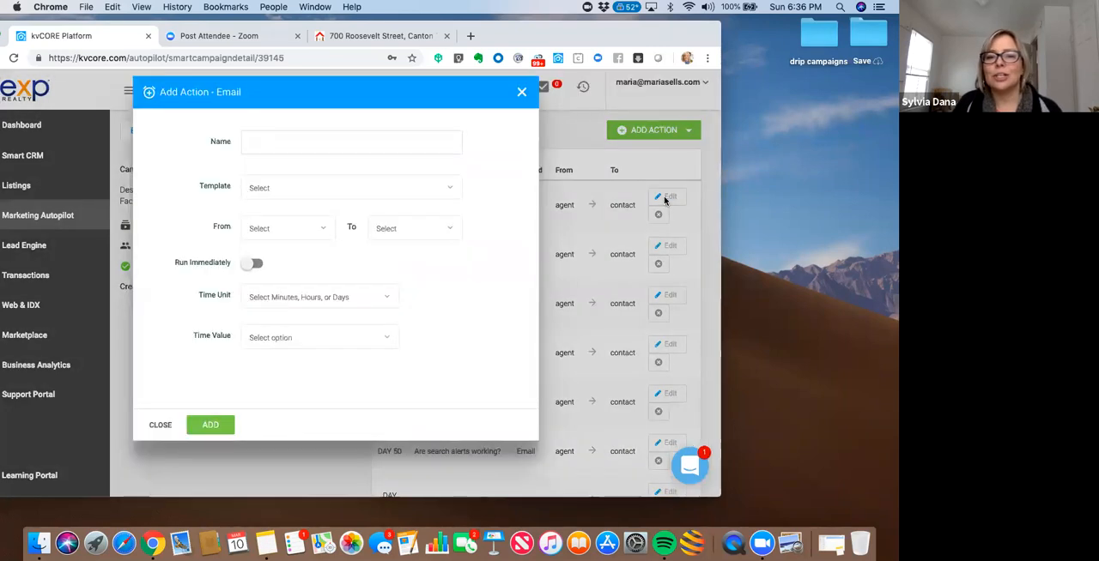
left_click(325, 224)
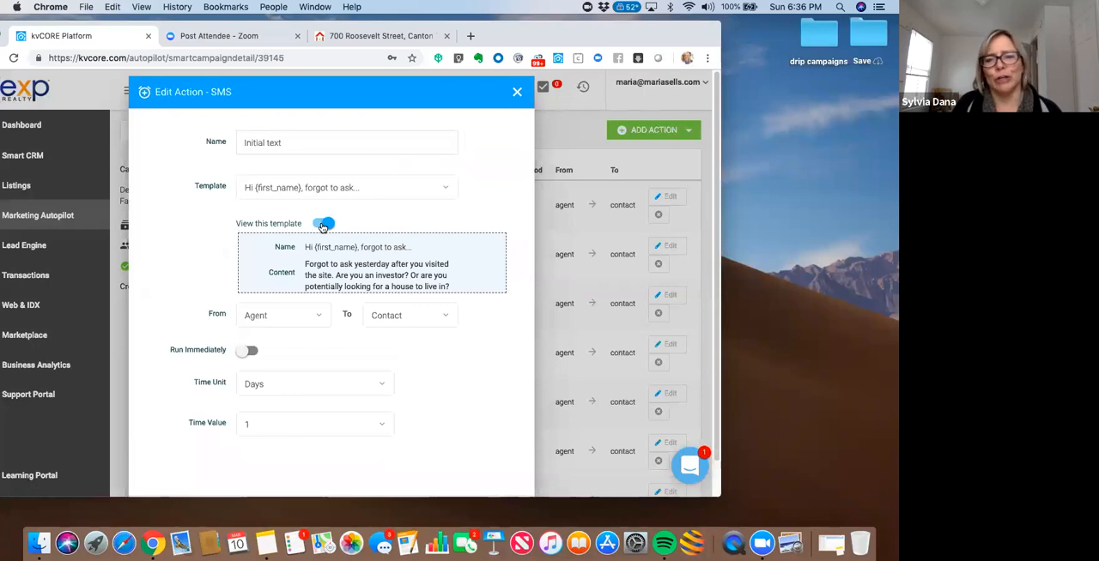
left_click(517, 92)
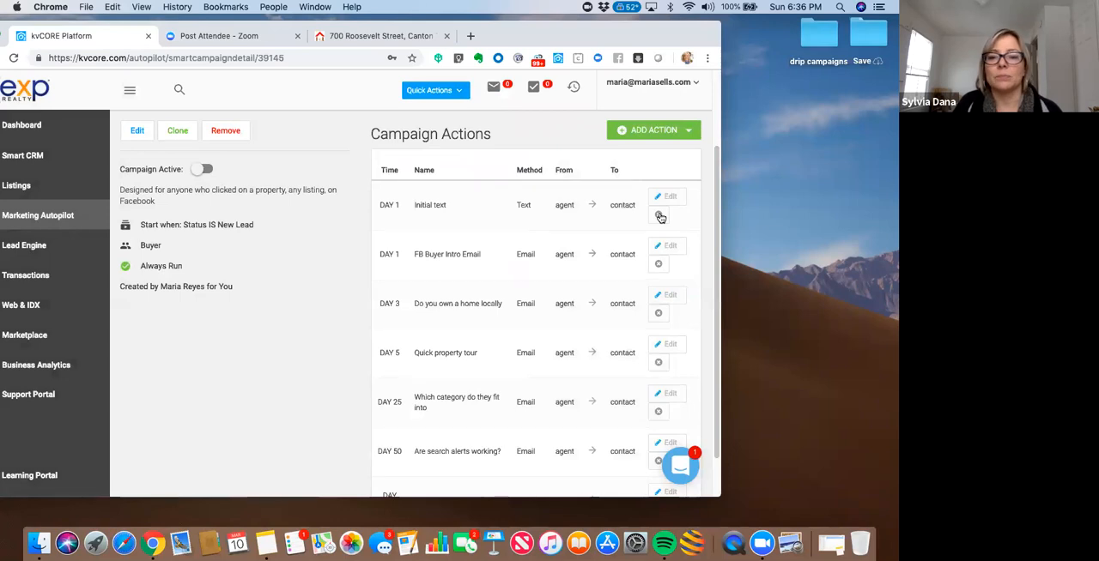
- Remove the "Initial text" and "Quick property tour" actions from the campaign
left_click(660, 218)
left_click(309, 358)
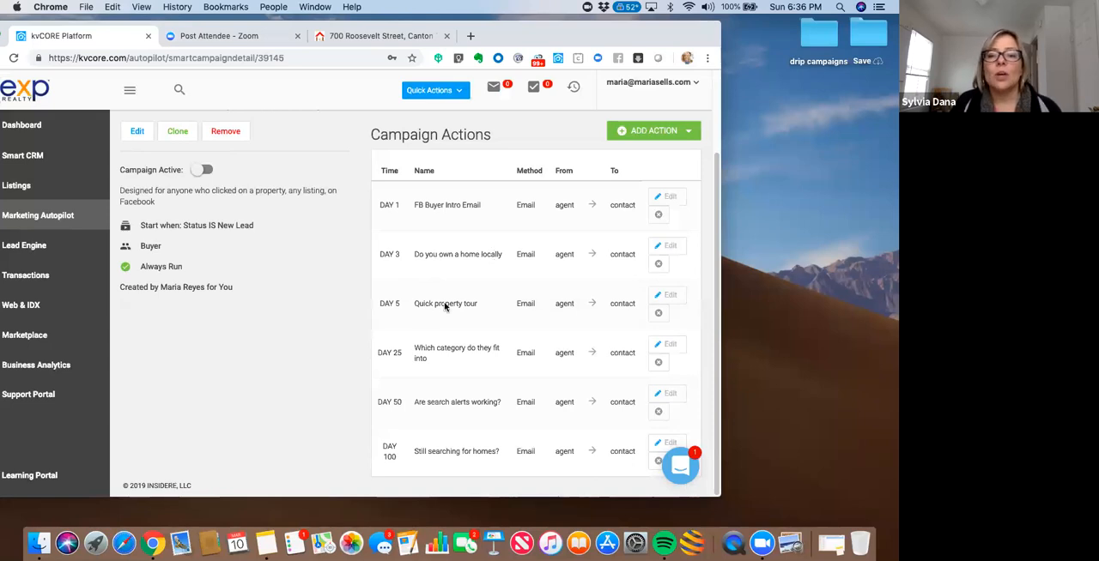
left_click(659, 313)
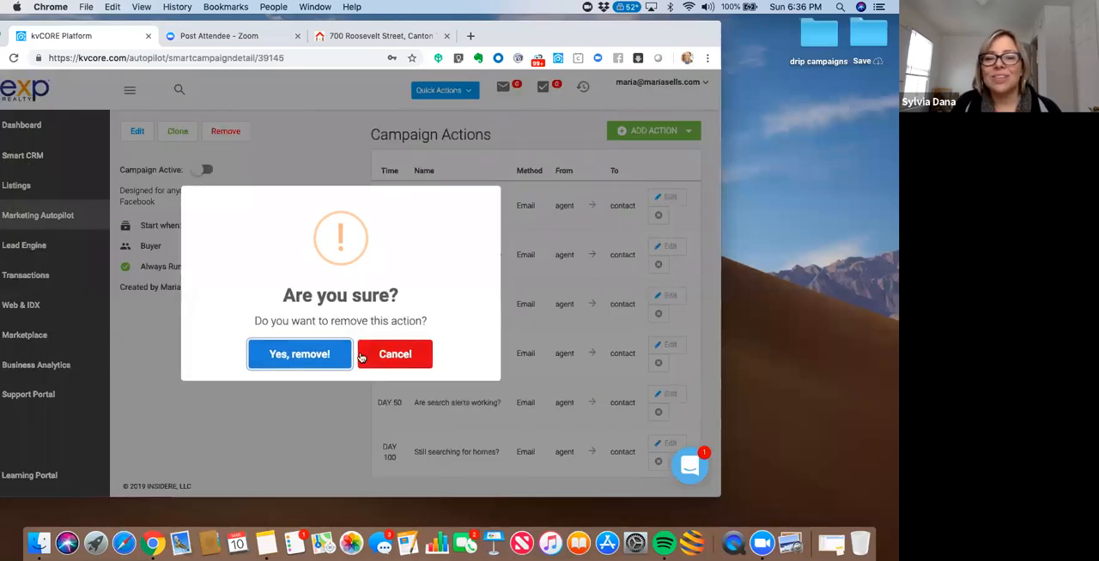
left_click(316, 359)
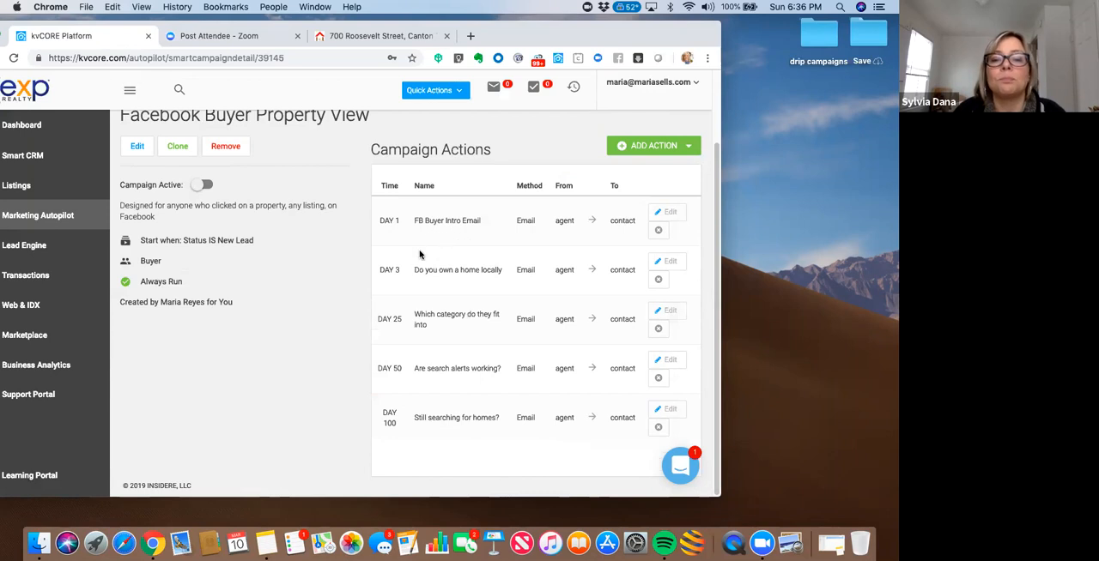
- Switch to Notes and select the full text of the Facebook buyer intro message for viewing
left_click(267, 544)
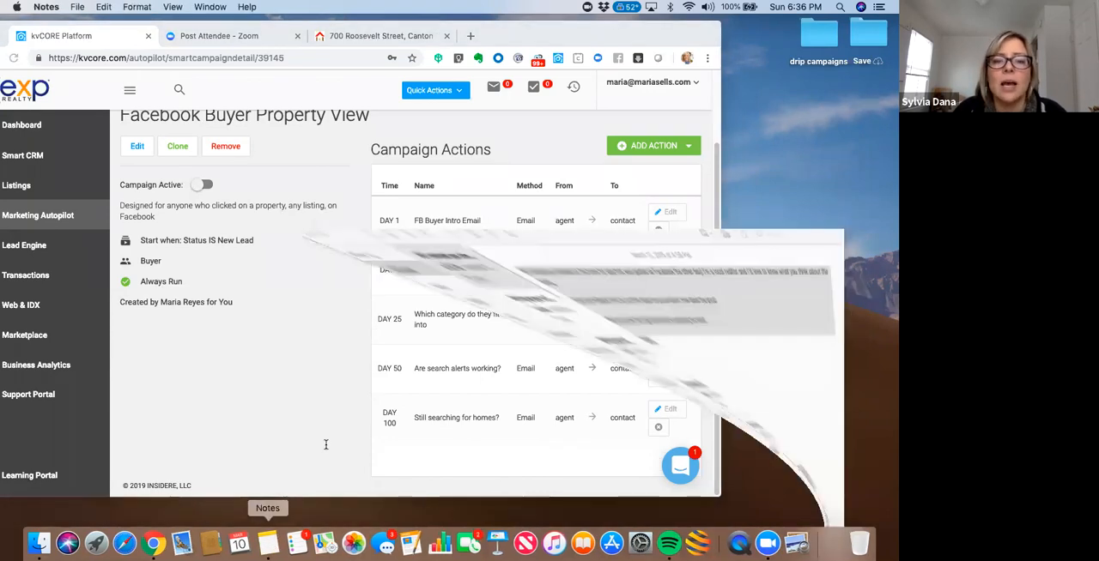
left_click(274, 122)
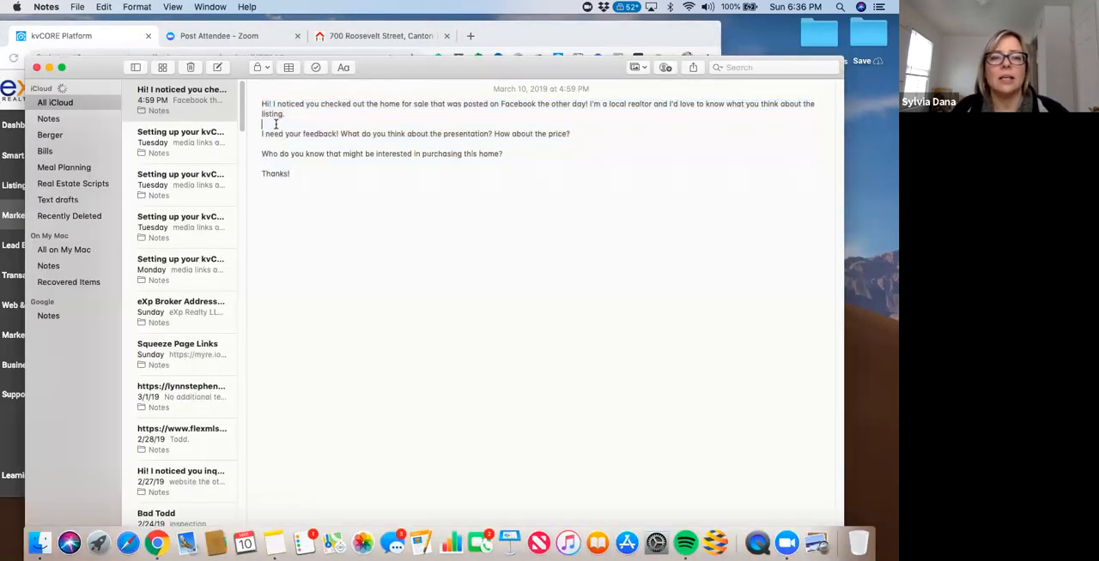
left_click_drag(297, 174, 256, 102)
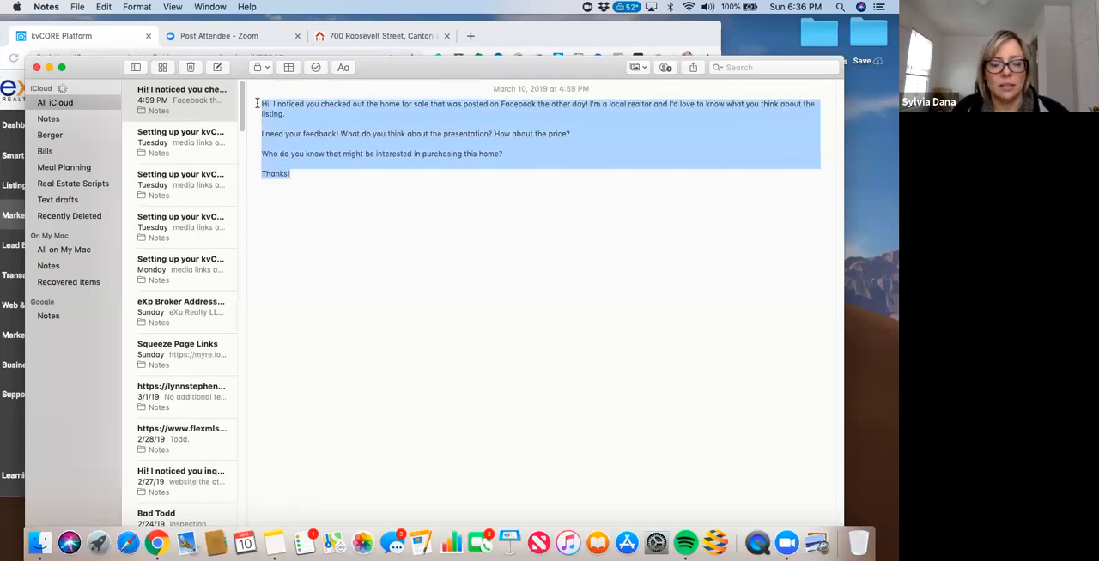
left_click_drag(108, 68, 138, 179)
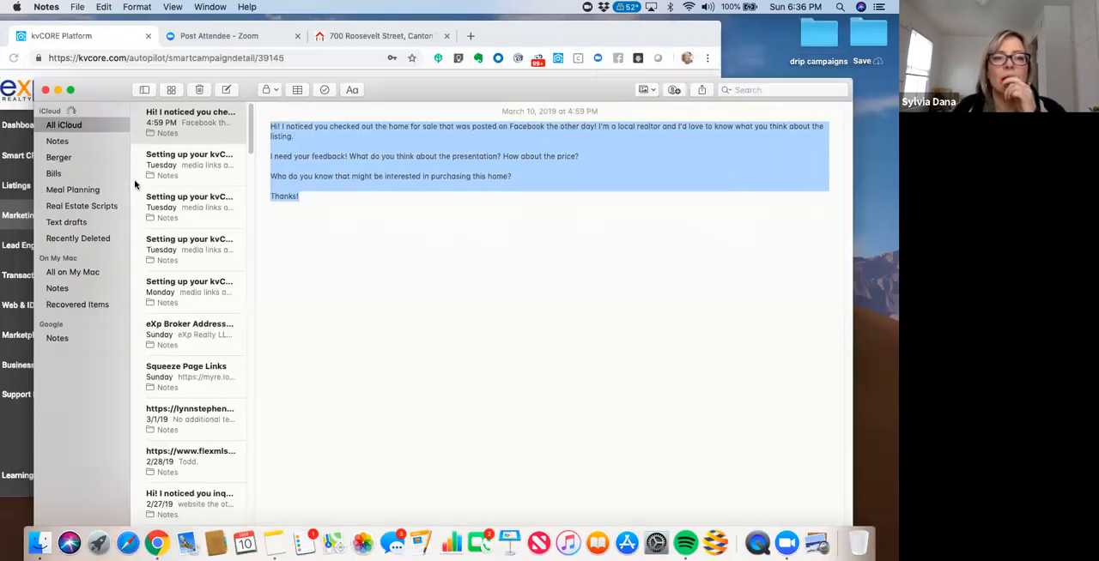
left_click(282, 140)
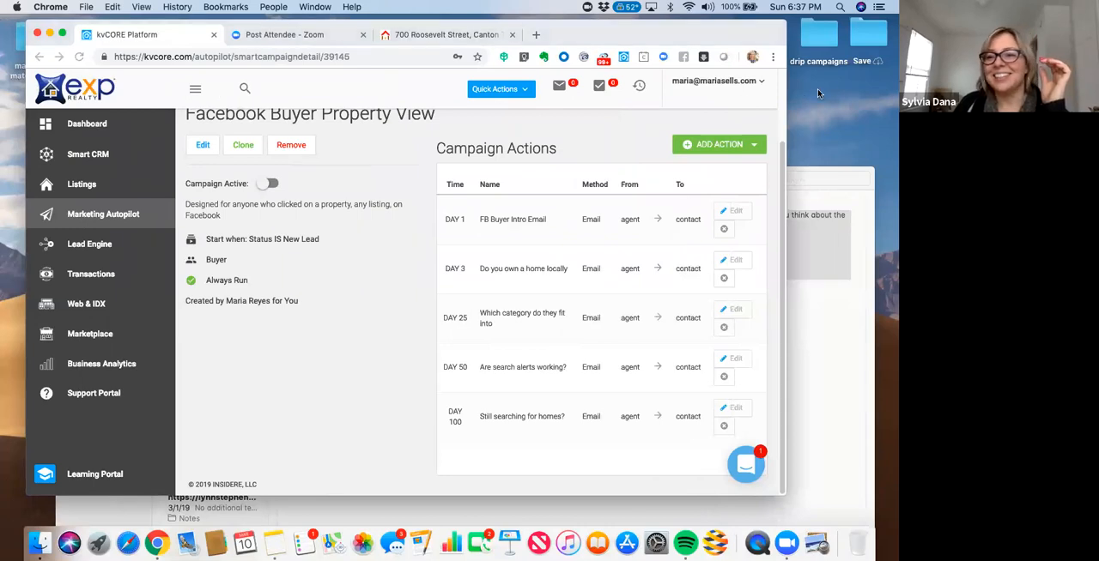
- Return to the campaign in Chrome and review the template content of the "FB Buyer Intro Email" action
left_click_drag(752, 35, 726, 44)
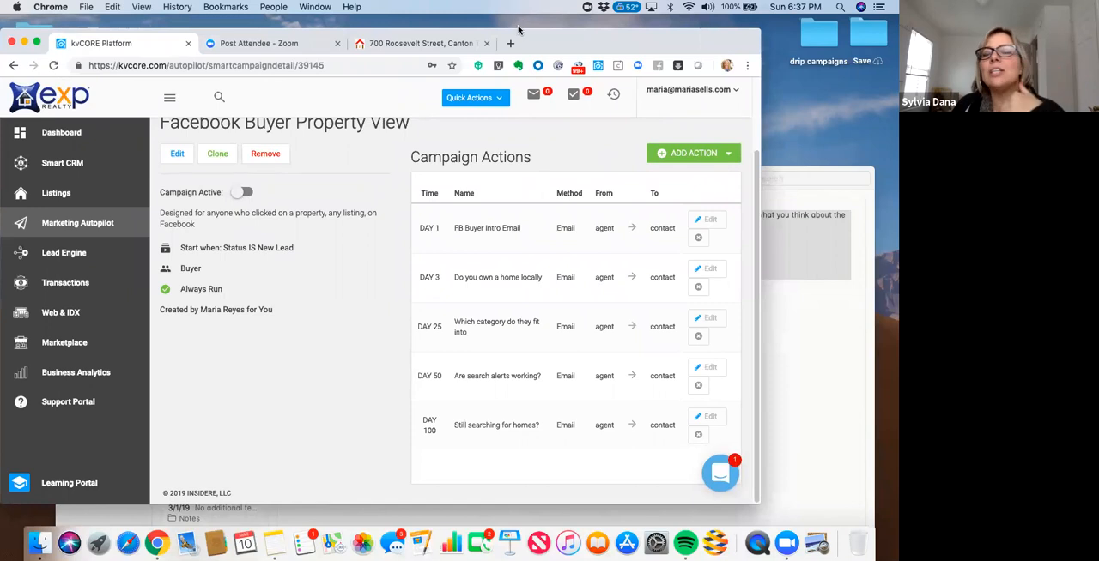
left_click_drag(583, 41, 588, 37)
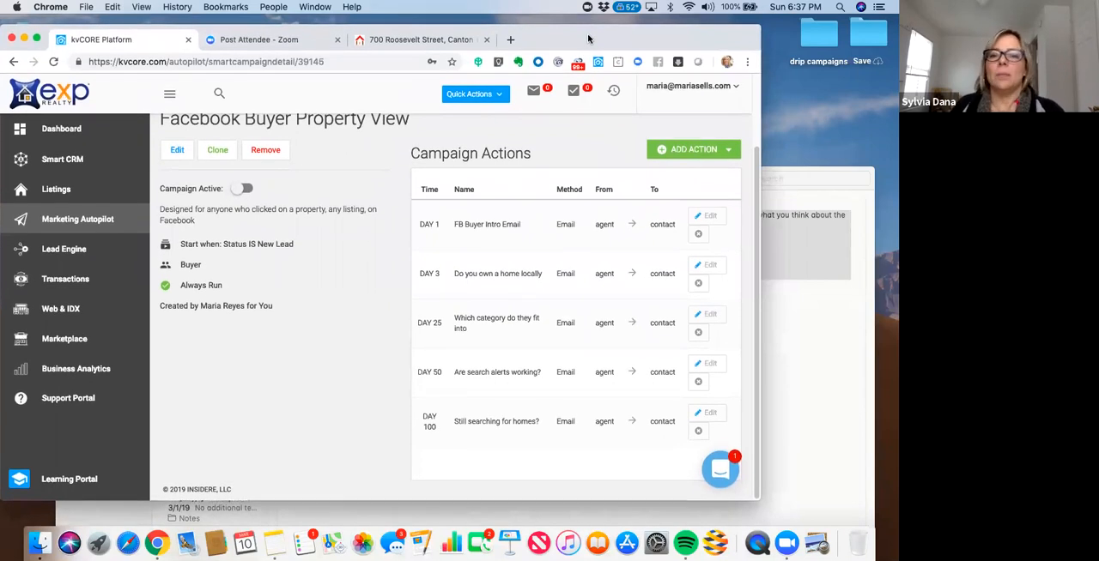
left_click(711, 220)
left_click(365, 227)
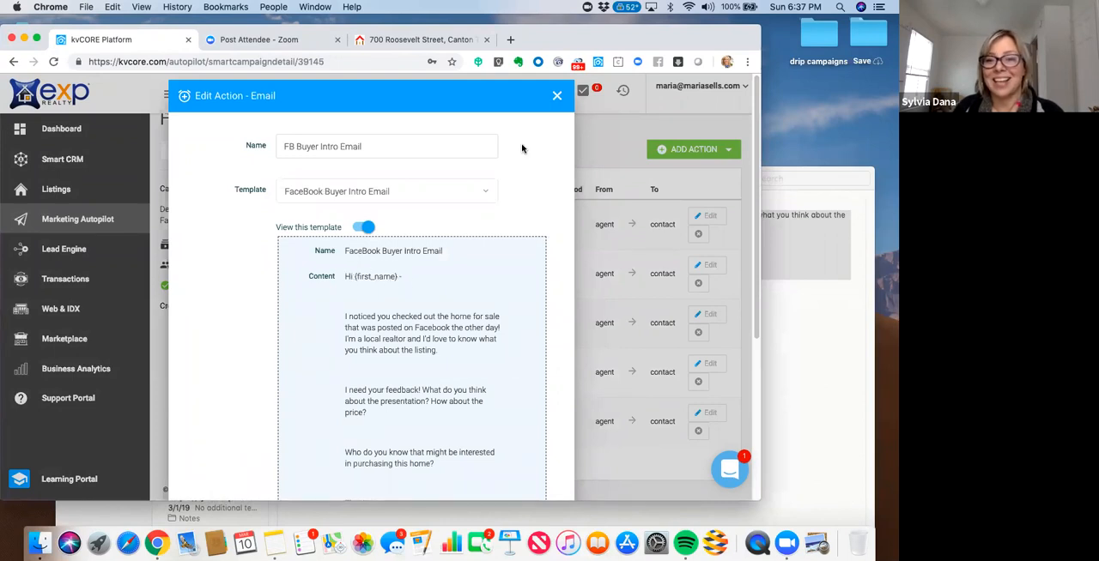
left_click(556, 97)
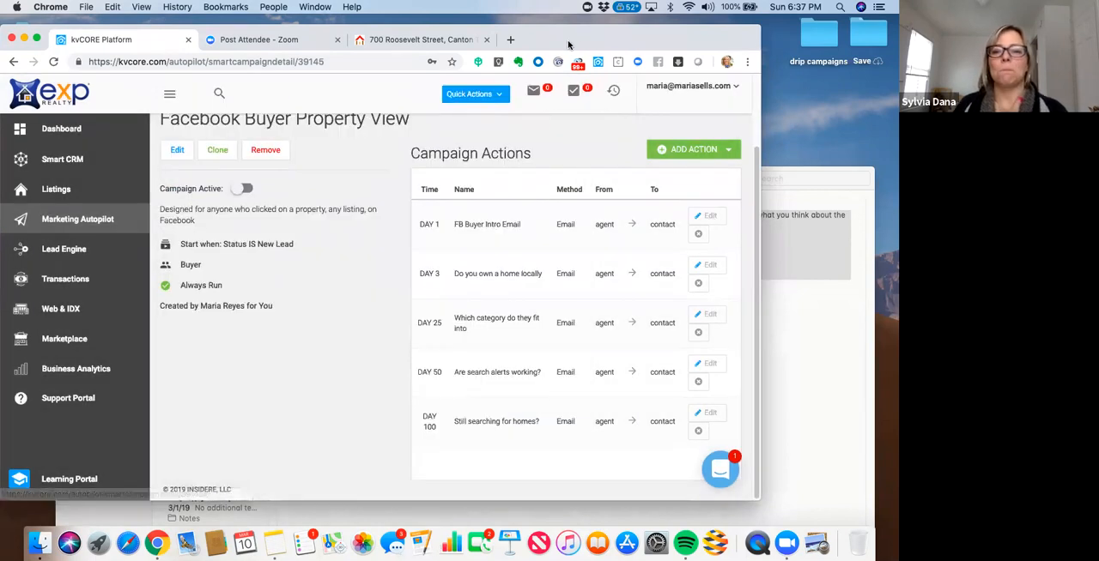
mouse_move(556, 42)
left_mouse_down()
mouse_move(570, 42)
mouse_move(543, 40)
left_mouse_up()
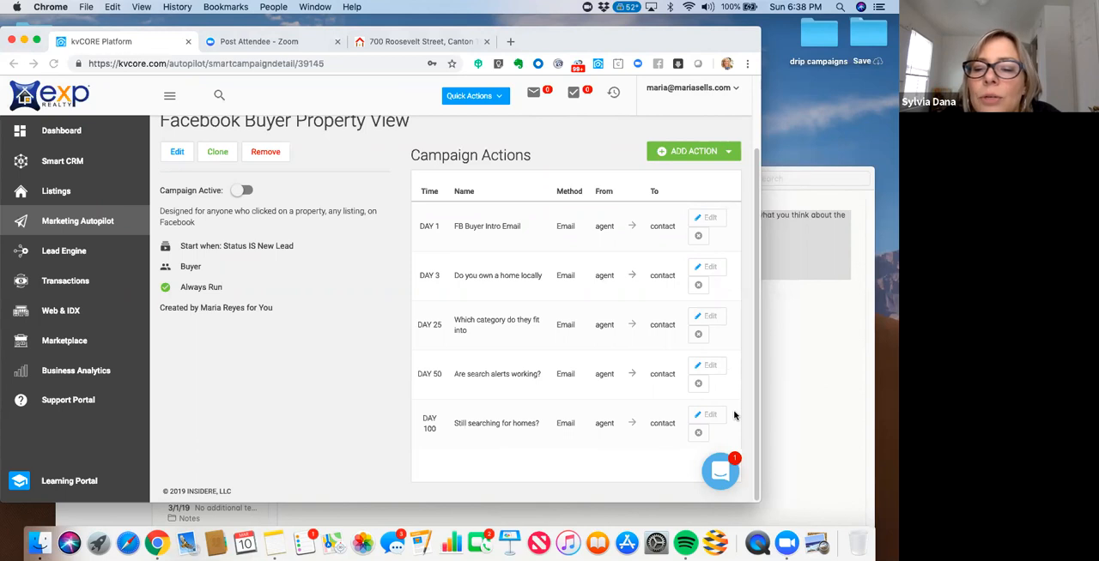
- Open the SheSellsGR YouTube channel in a new browser tab
left_click(510, 43)
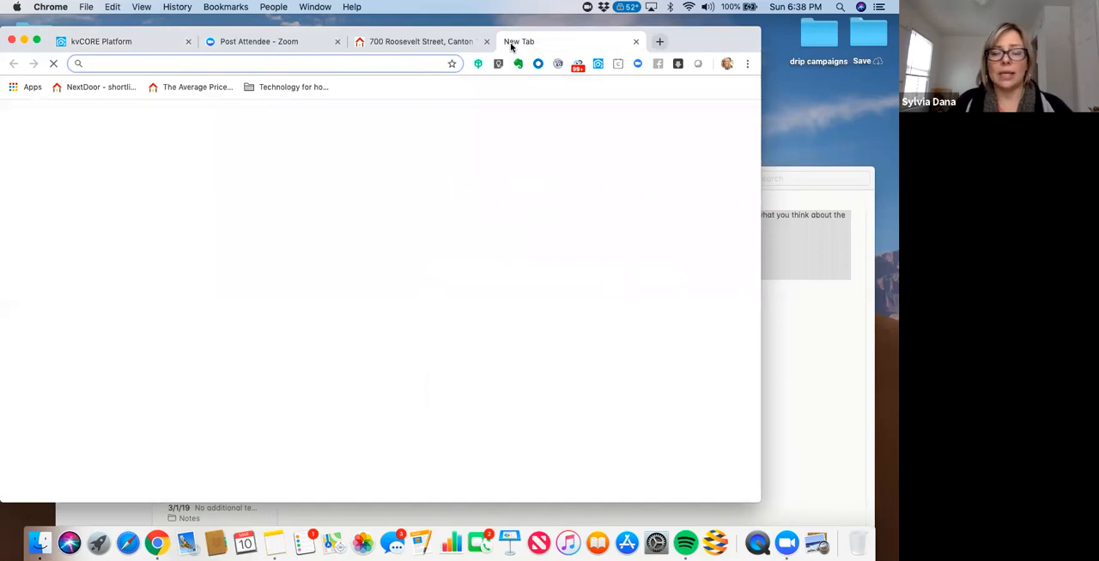
type("k")
key("BackSpace")
key("BackSpace")
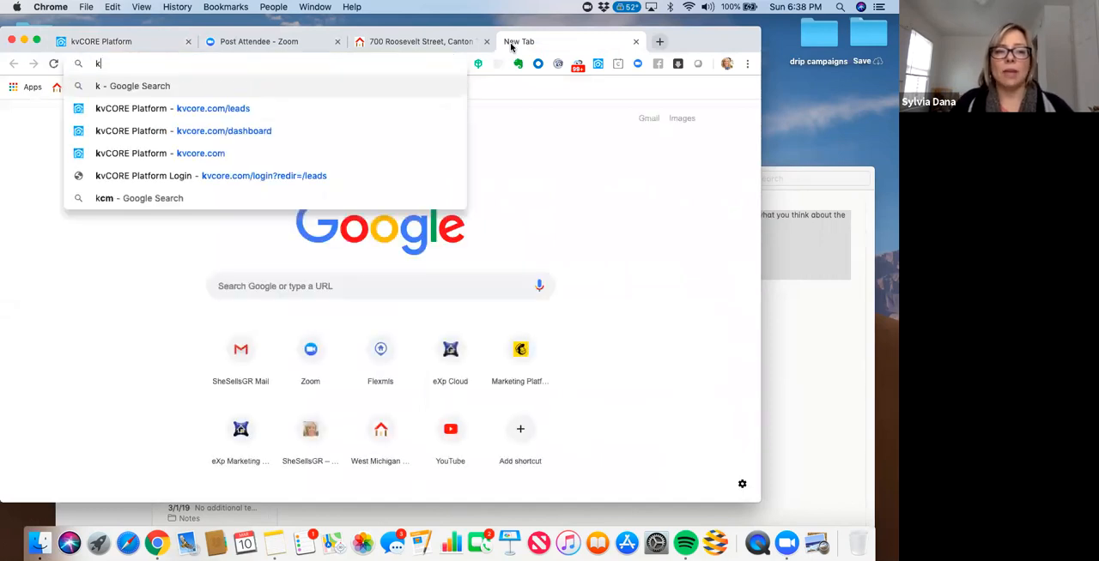
type("she")
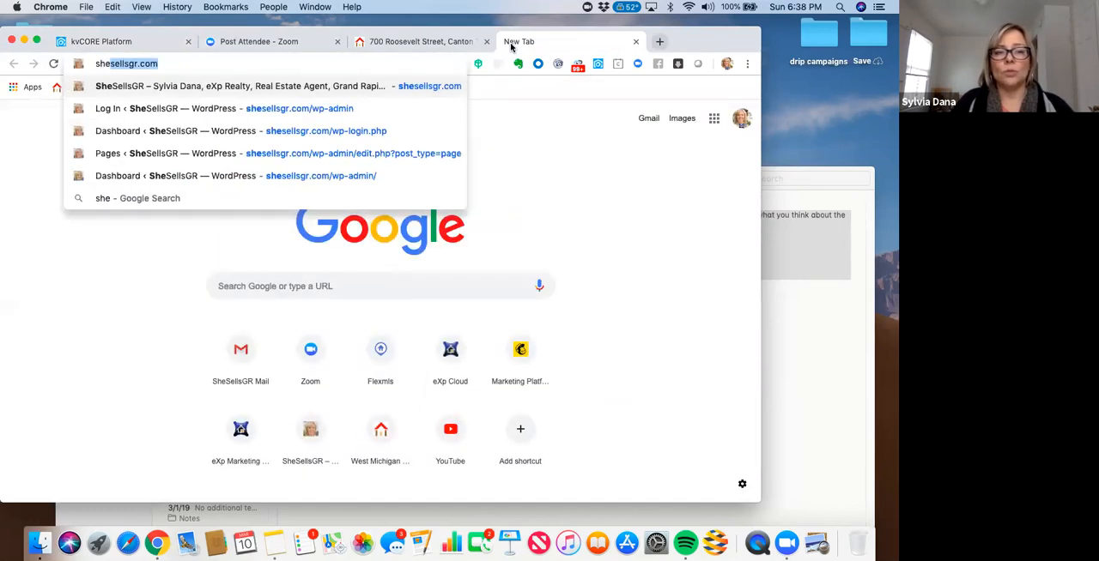
key("BackSpace")
key("BackSpace")
key("BackSpace")
key("BackSpace")
type("yout")
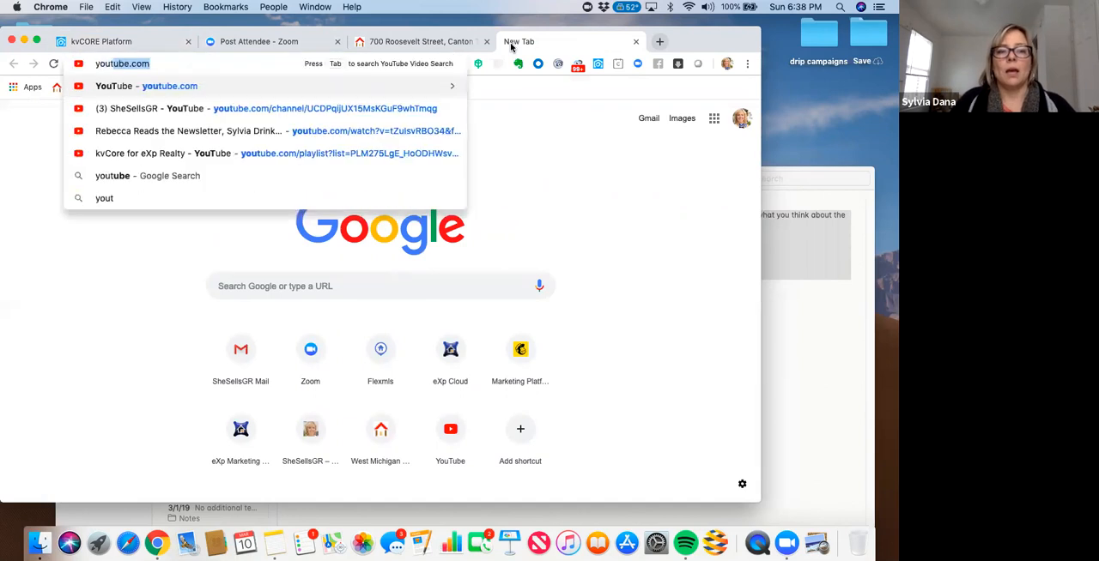
left_click(345, 111)
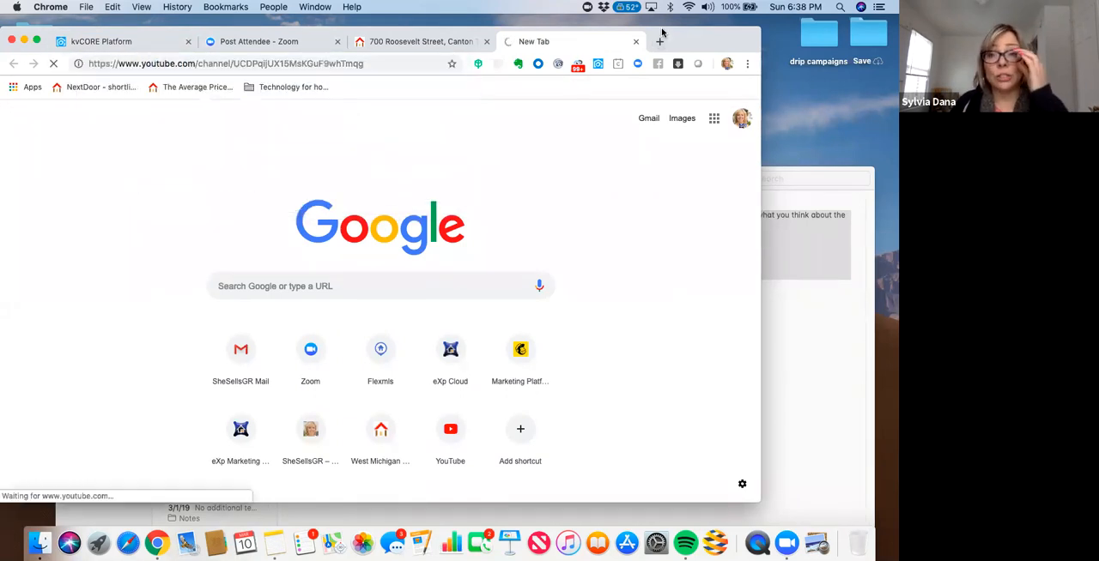
- Open the full "kvCore for eXp Realty" playlist page from the channel's playlists
left_click_drag(674, 31, 700, 33)
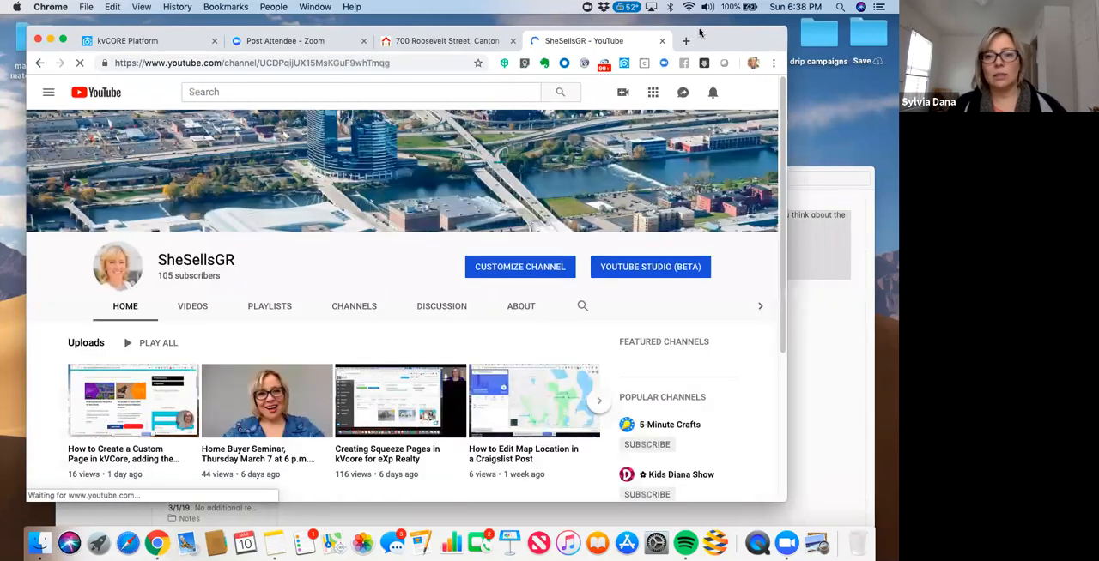
left_click(266, 308)
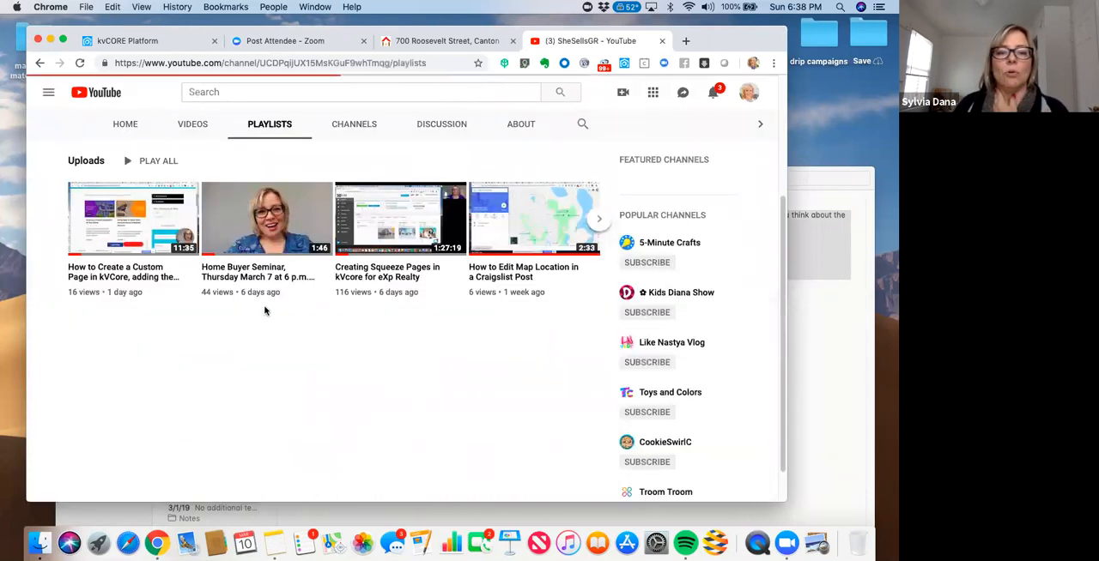
left_click(110, 270)
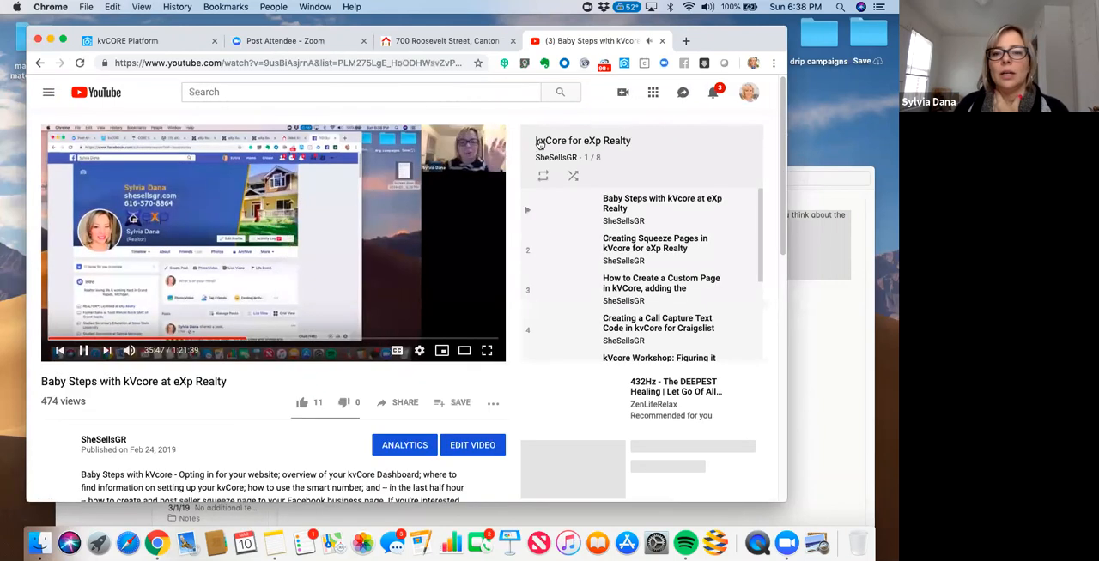
left_click(539, 146)
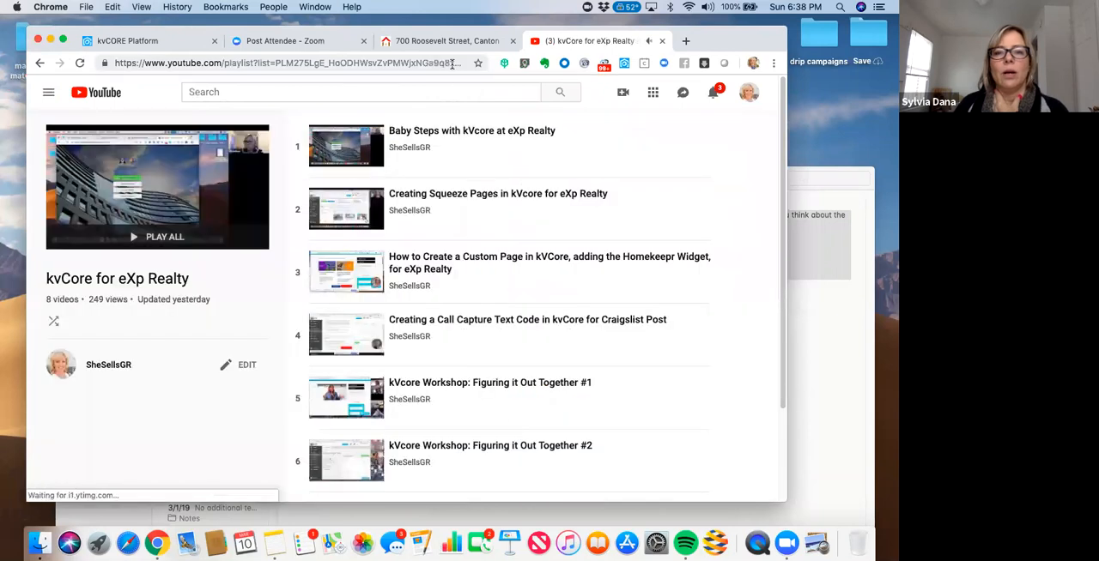
left_click(452, 64)
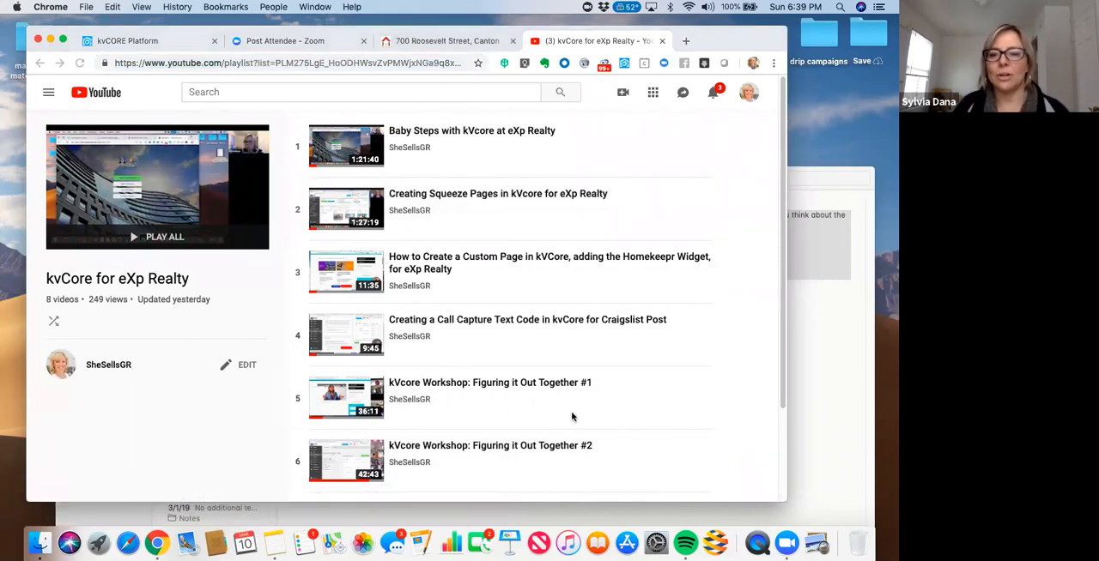
- Return to the "Facebook Buyer Property View" campaign in kvCORE and review its list of actions
left_click(440, 45)
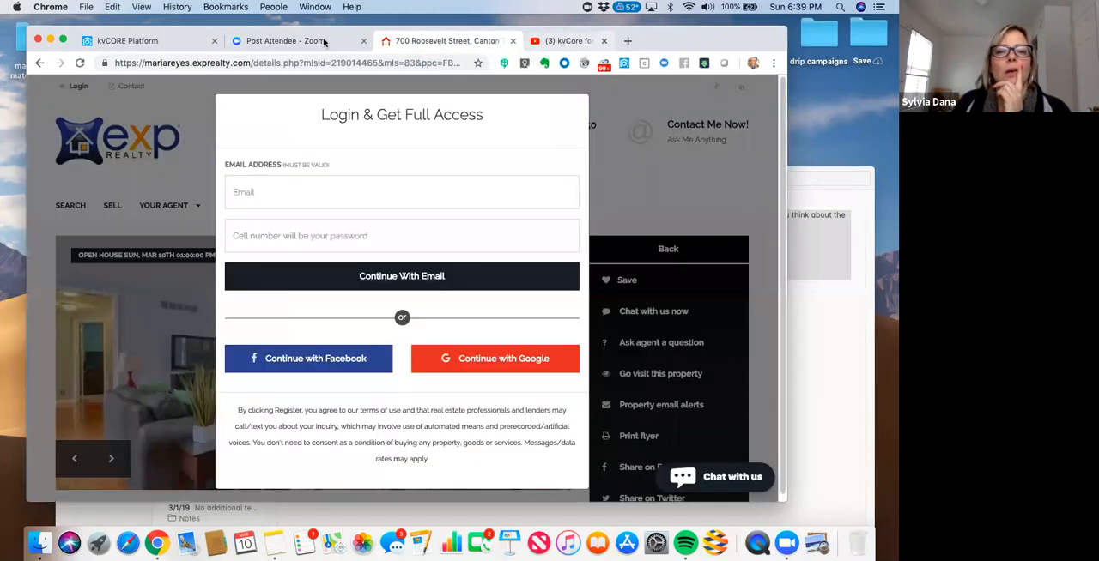
left_click(154, 43)
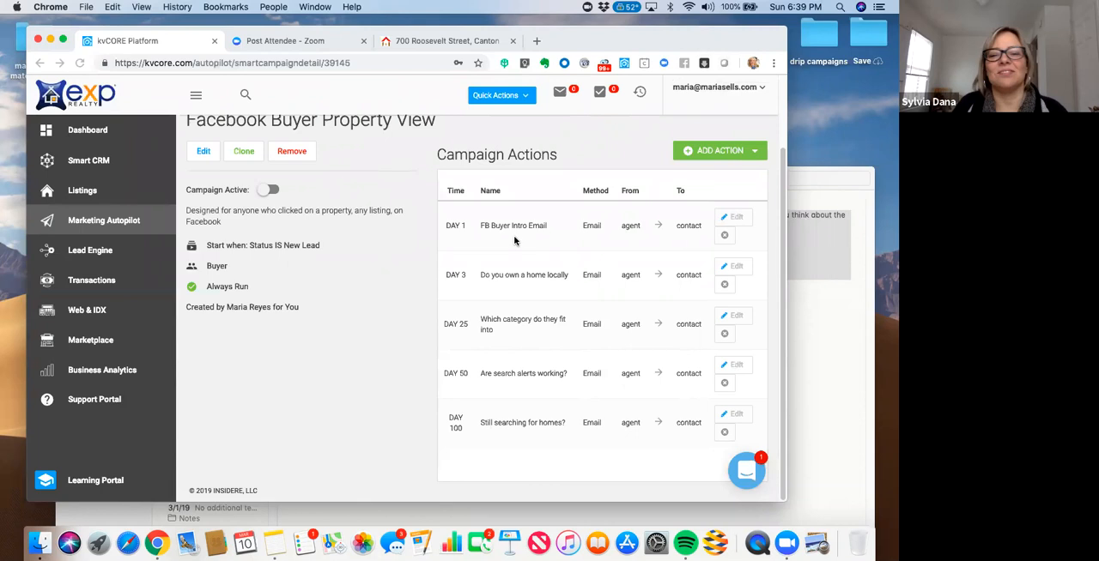
left_click_drag(708, 47, 664, 46)
scroll(557, 202, "up", 2)
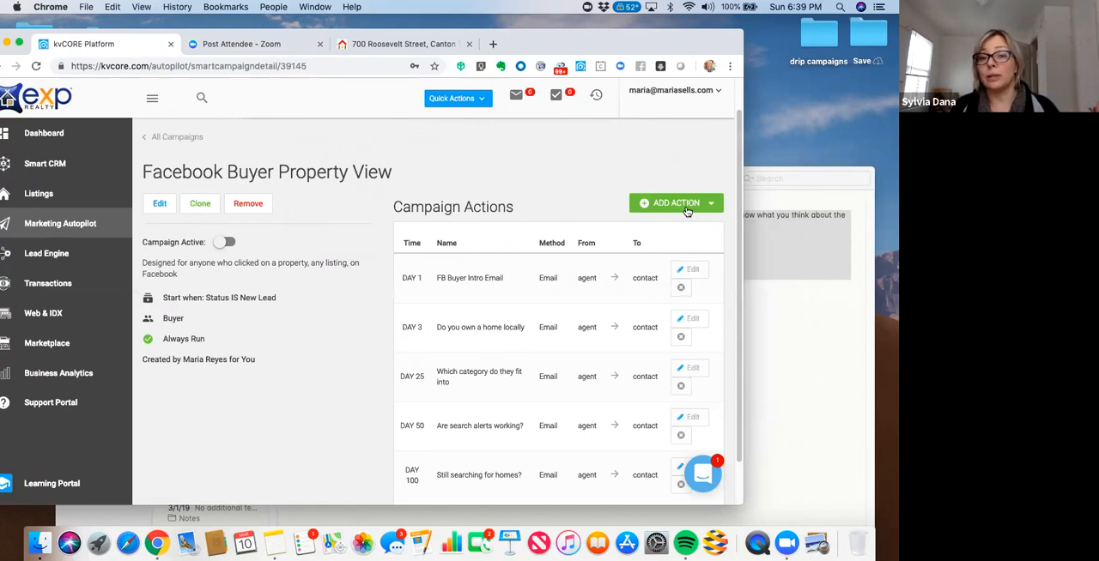
scroll(736, 215, "down", 2)
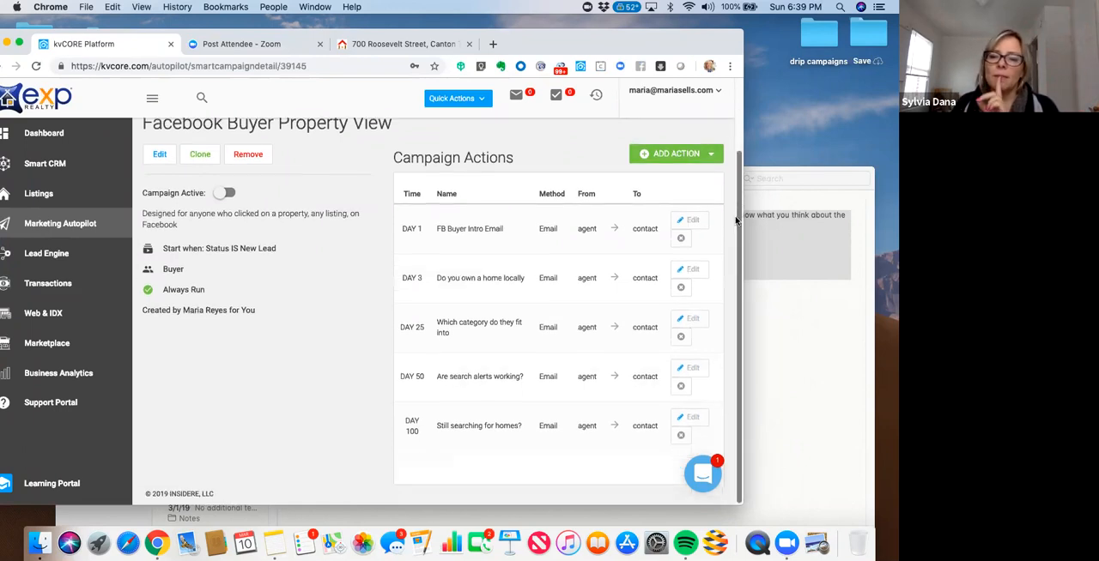
- Start a new Task action named "Campaign Ended" with the "Campaign is ending" template, checking the template's content
left_click(701, 156)
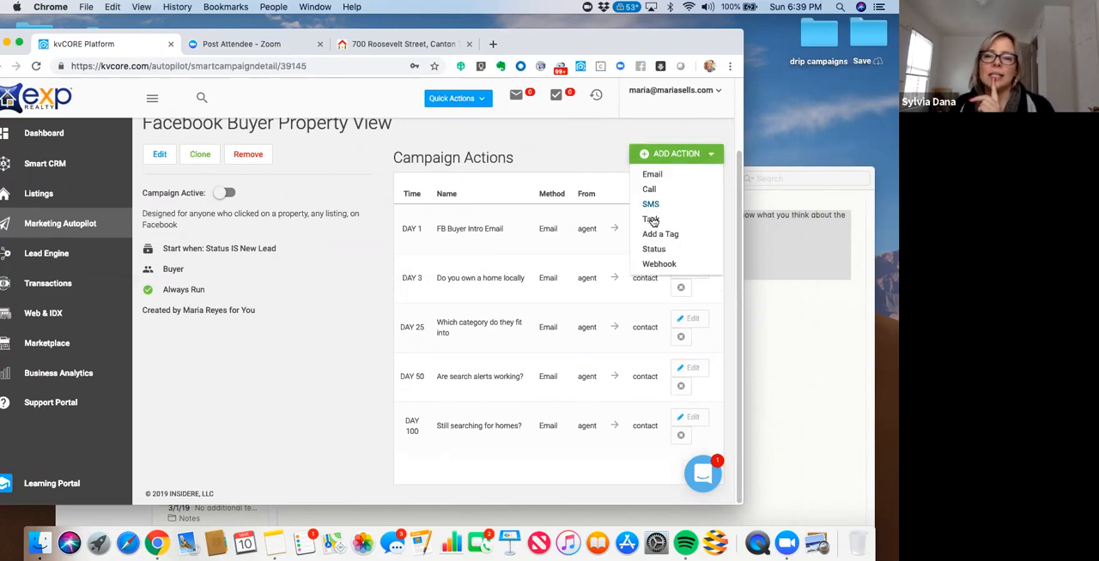
left_click(651, 220)
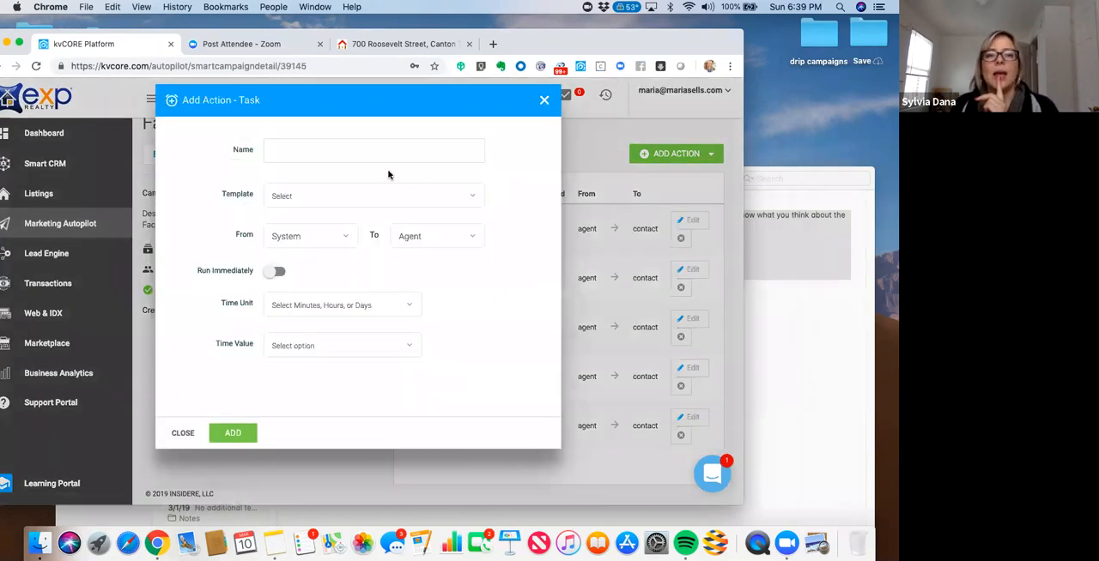
left_click(371, 196)
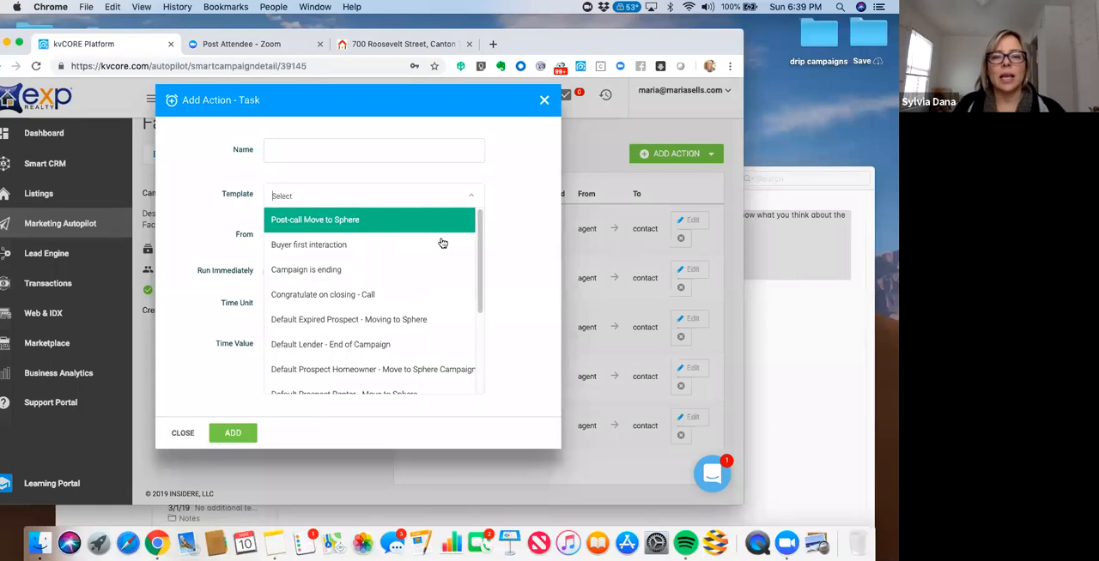
left_click(402, 271)
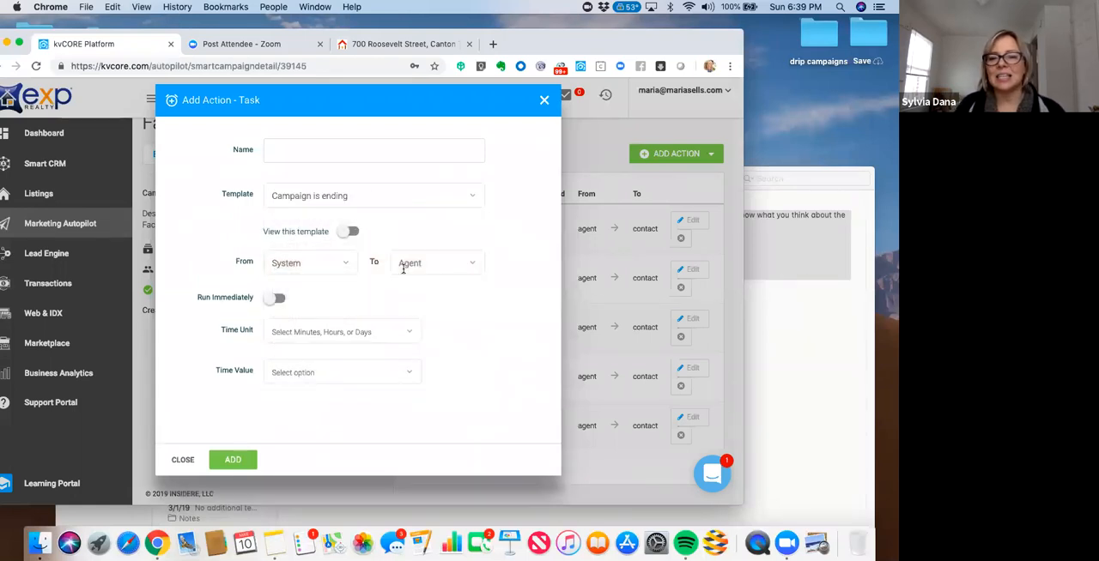
left_click(348, 232)
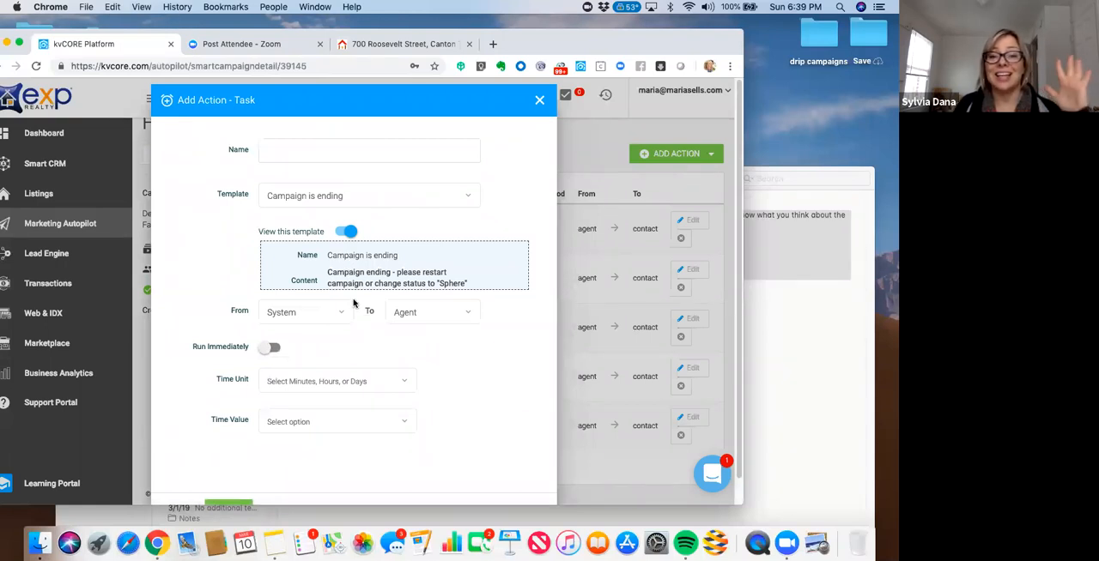
left_click(348, 233)
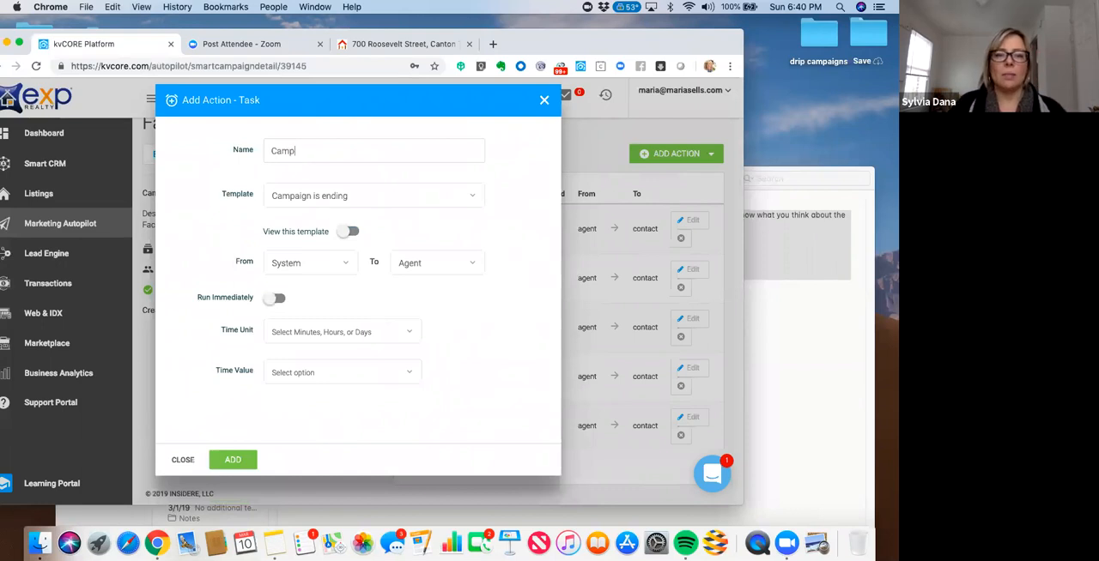
type("E")
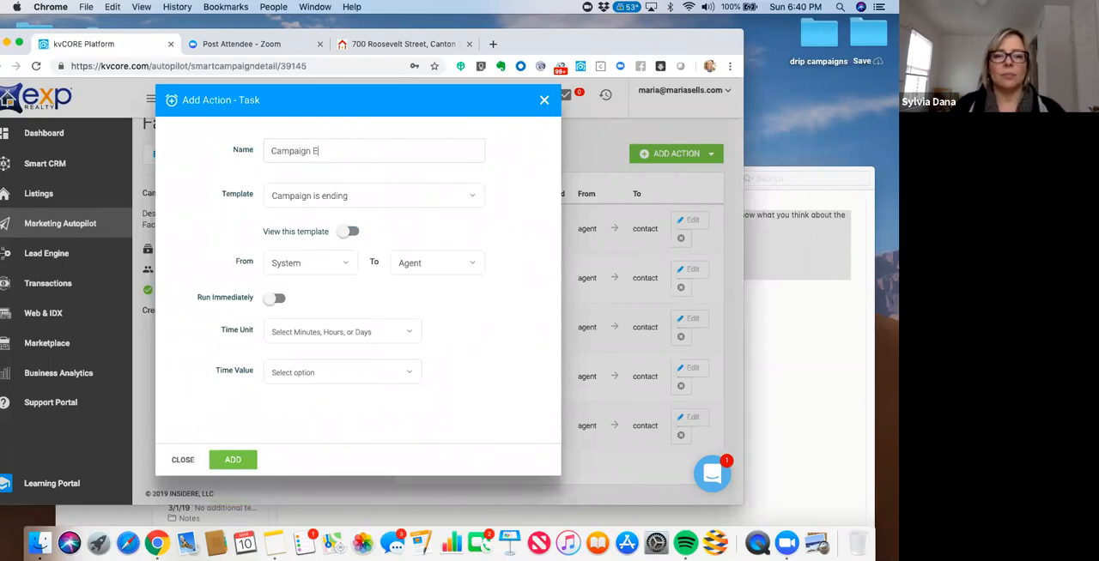
type("nded")
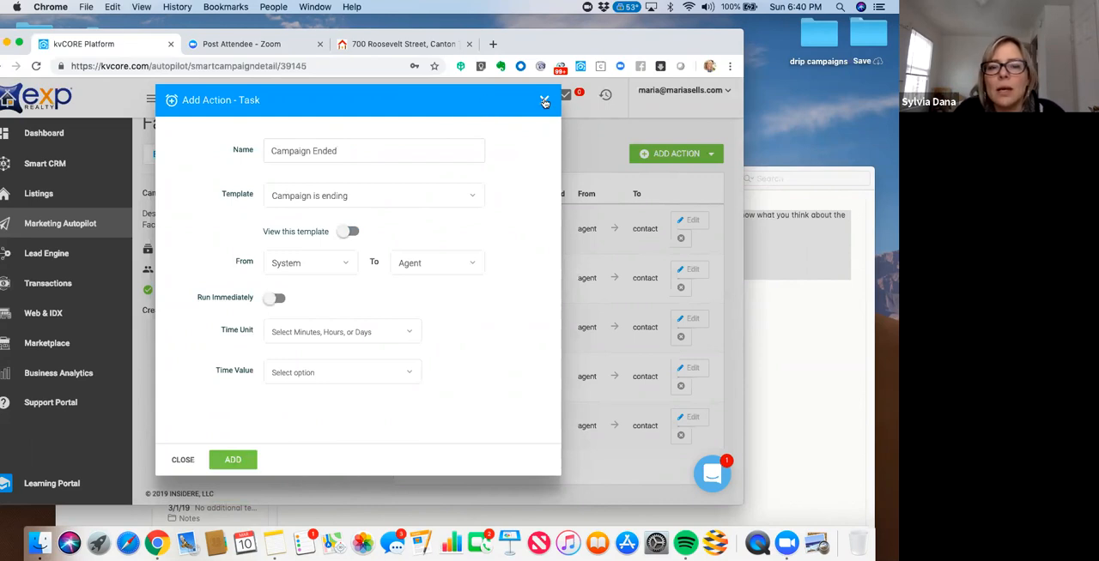
left_click(312, 373)
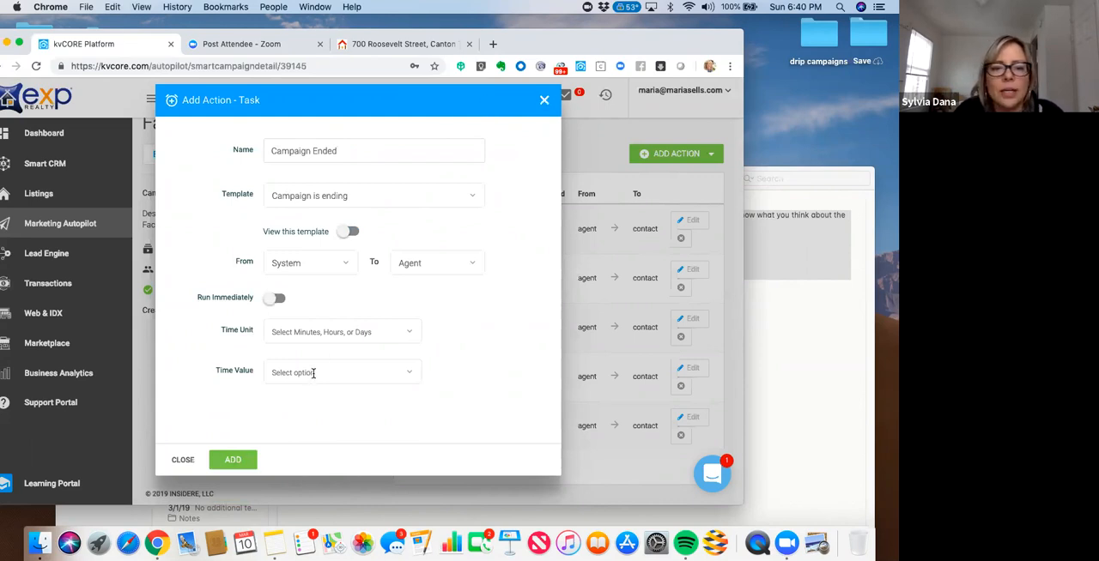
type("1")
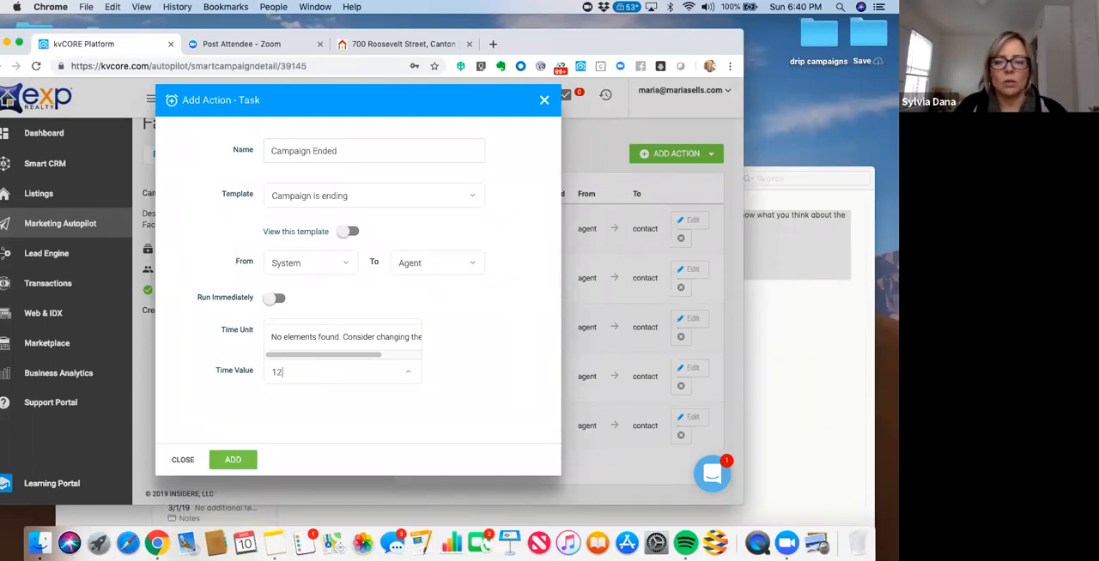
type("10")
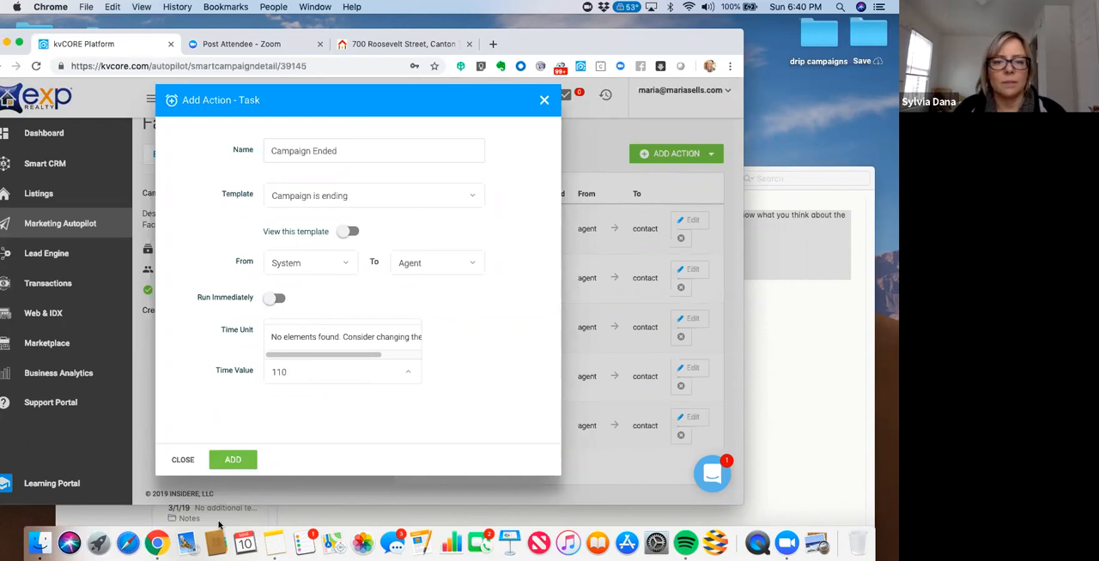
left_click(305, 429)
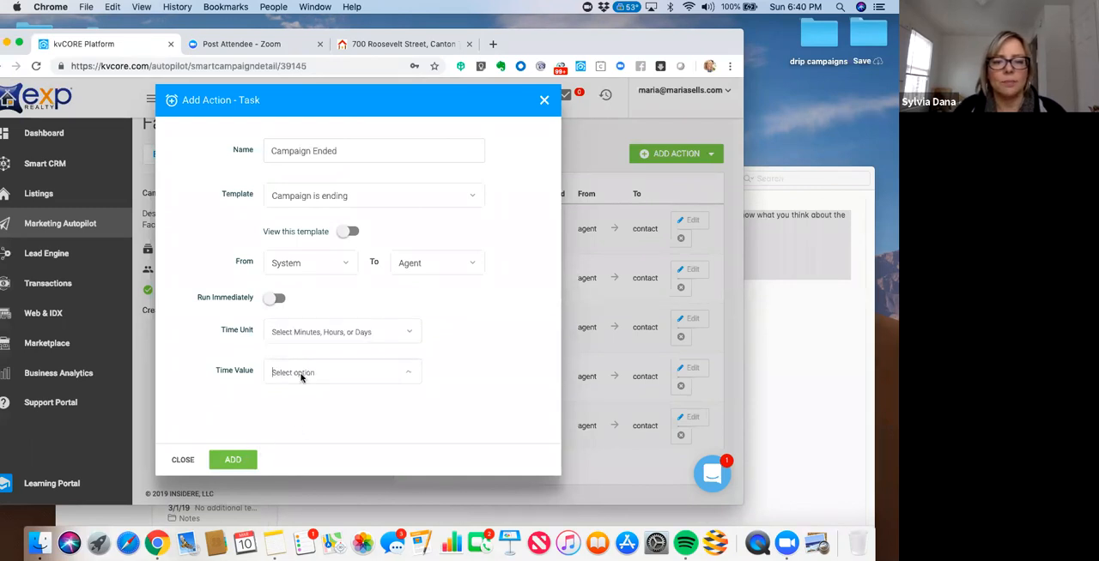
- Schedule the "Campaign Ended" task for 110 days and add it to the campaign
left_click(302, 333)
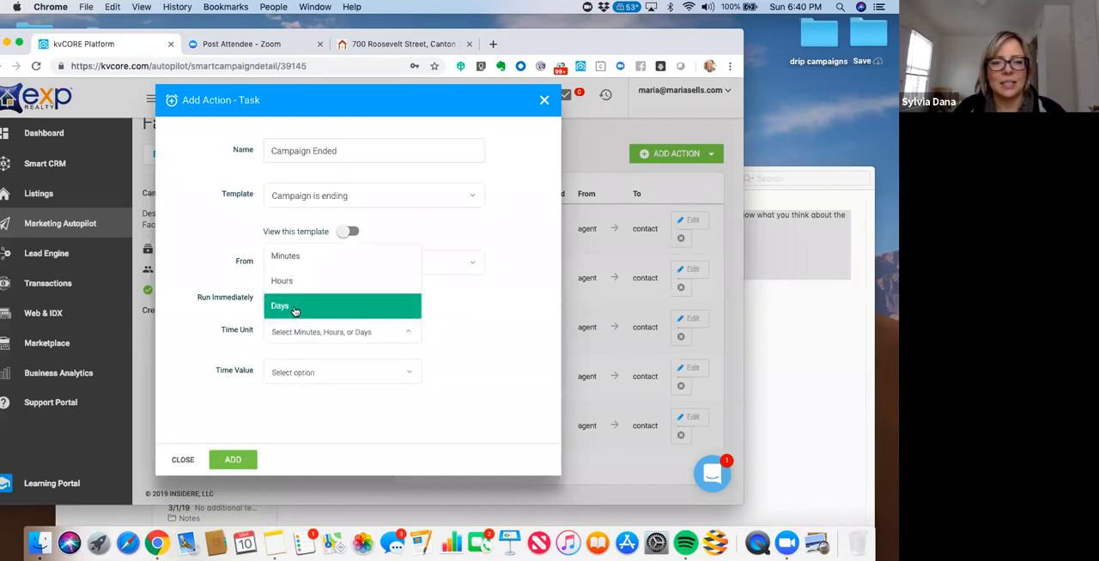
key("Return")
left_click(295, 371)
type("110")
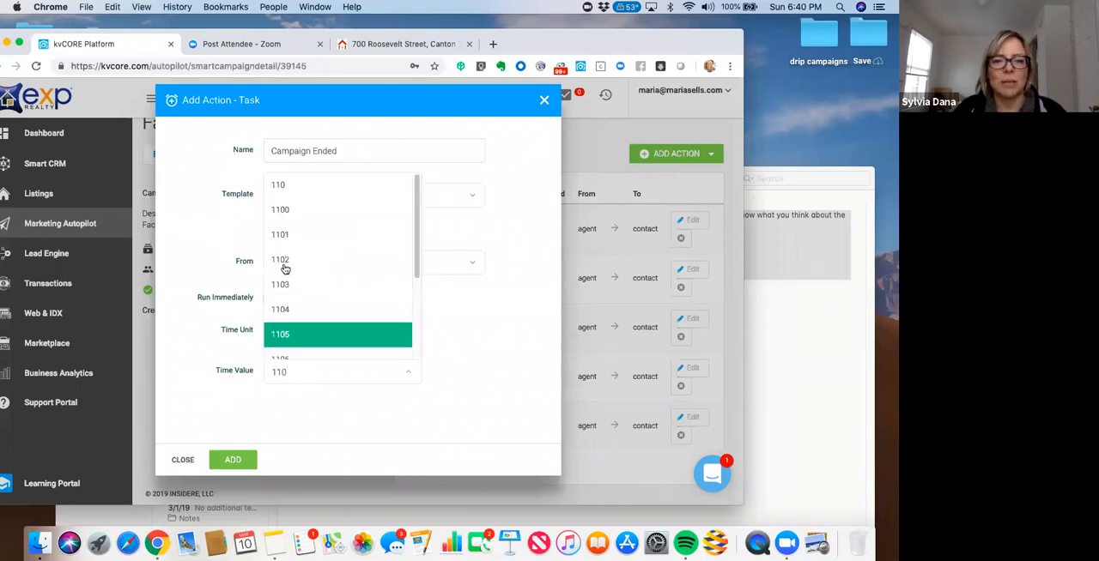
left_click(286, 187)
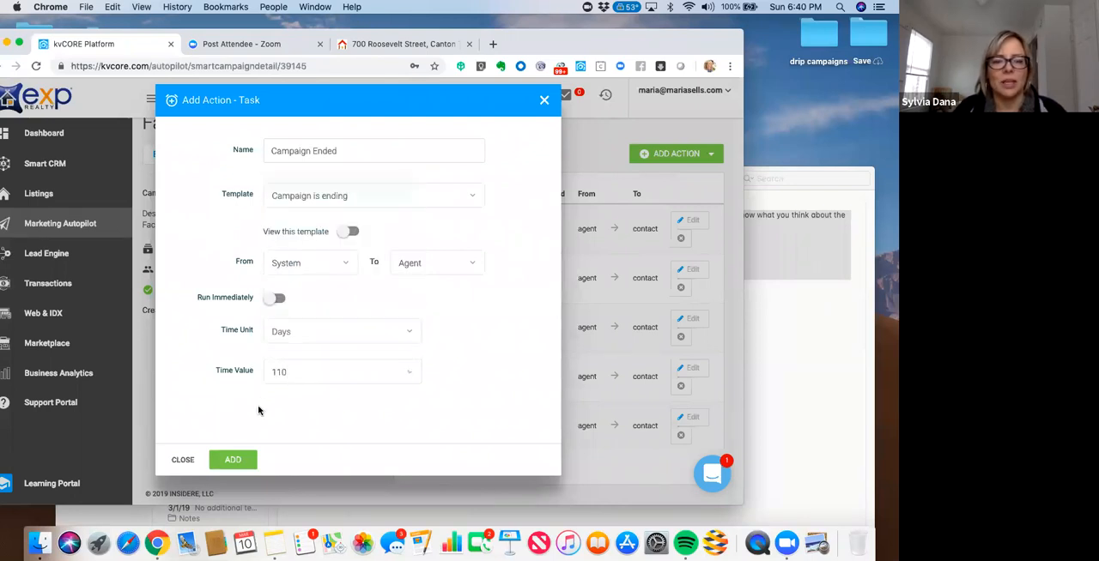
left_click(239, 462)
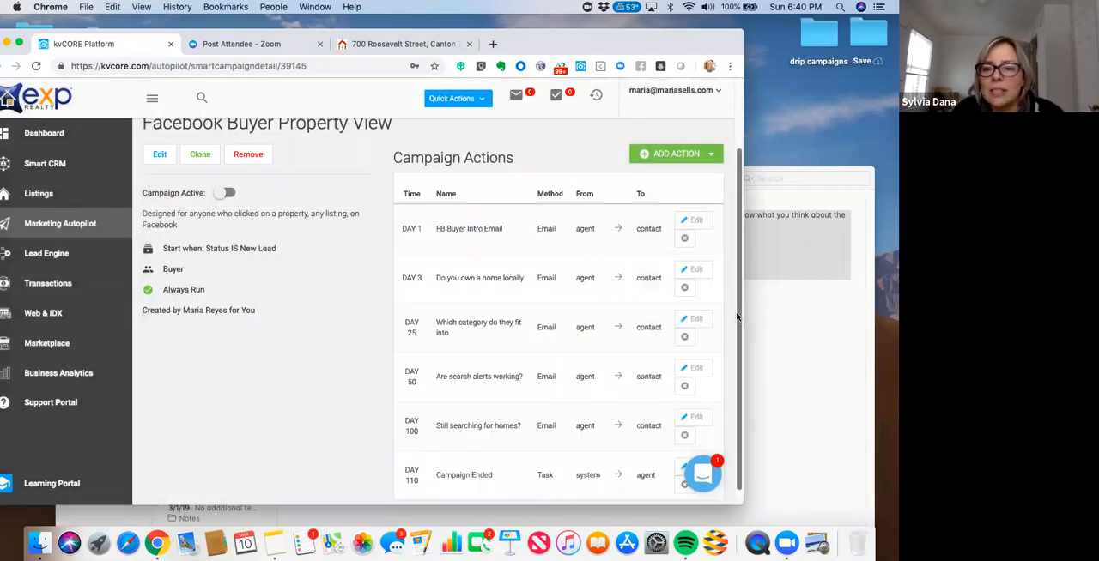
- Activate the "Facebook Buyer Property View" campaign
scroll(736, 318, "down", 1)
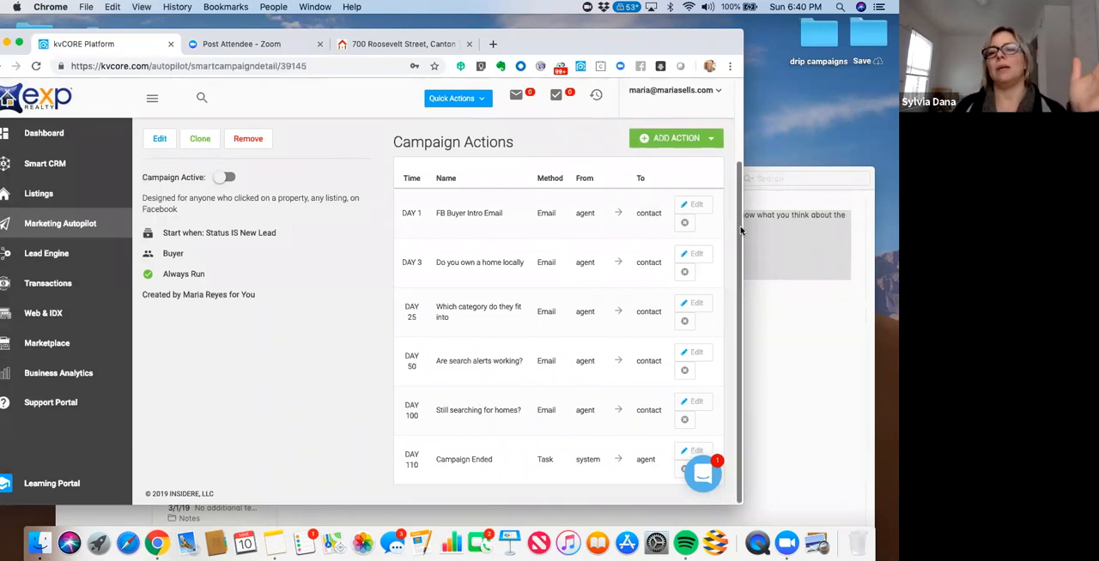
scroll(732, 136, "up", 3)
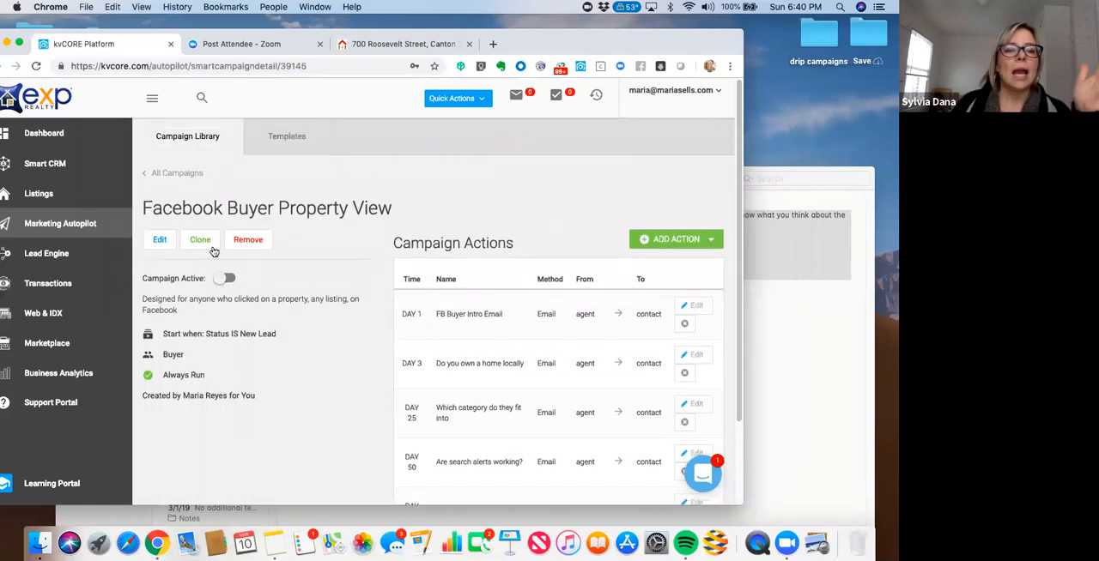
left_click(223, 280)
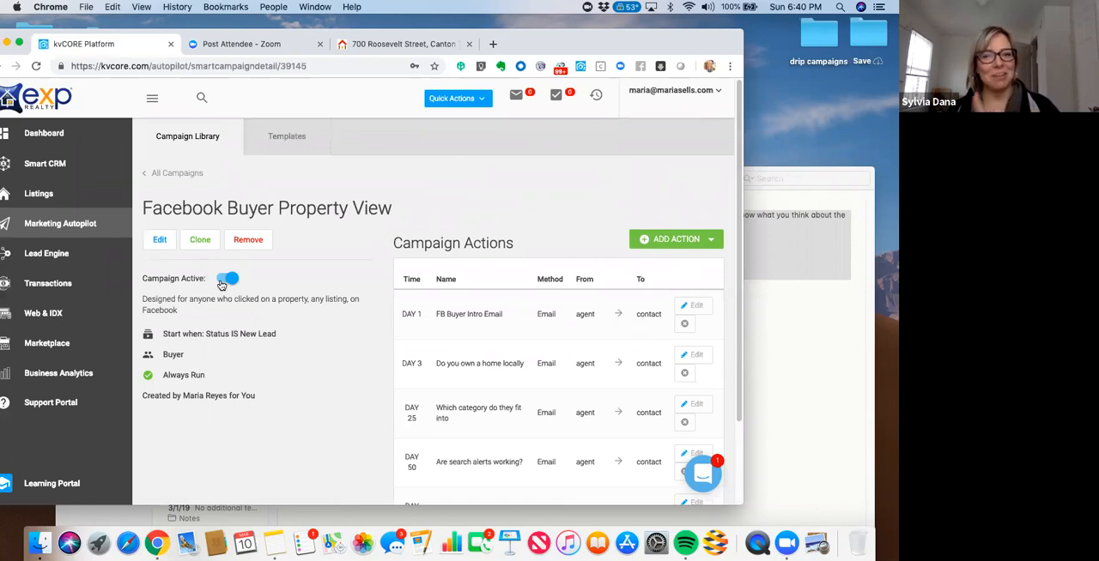
- Return to the list of all campaigns and review the campaigns under My Library
left_click(188, 176)
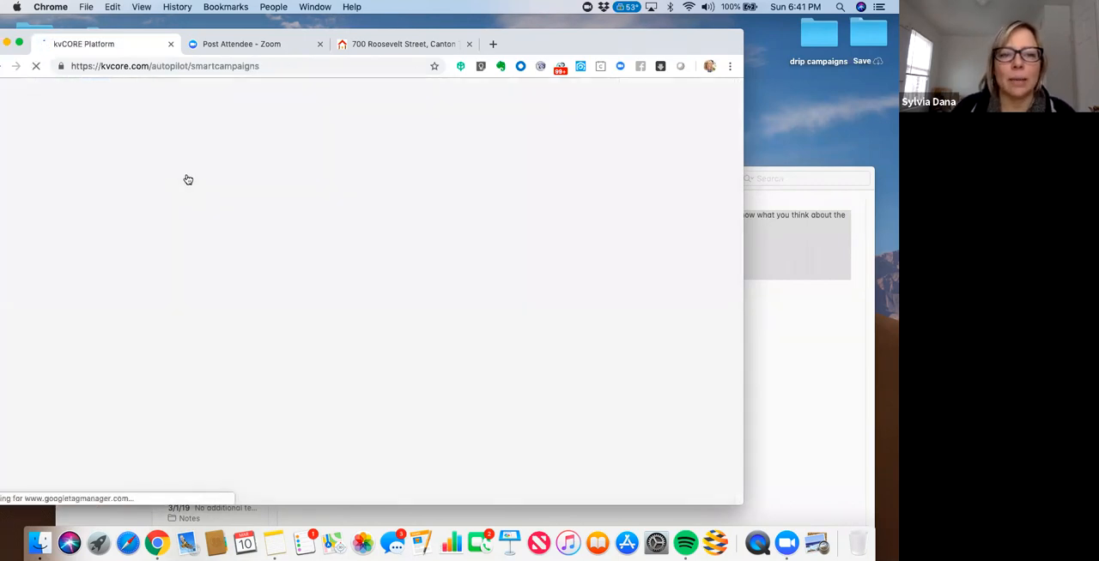
left_click_drag(558, 42, 509, 44)
left_click_drag(712, 140, 709, 198)
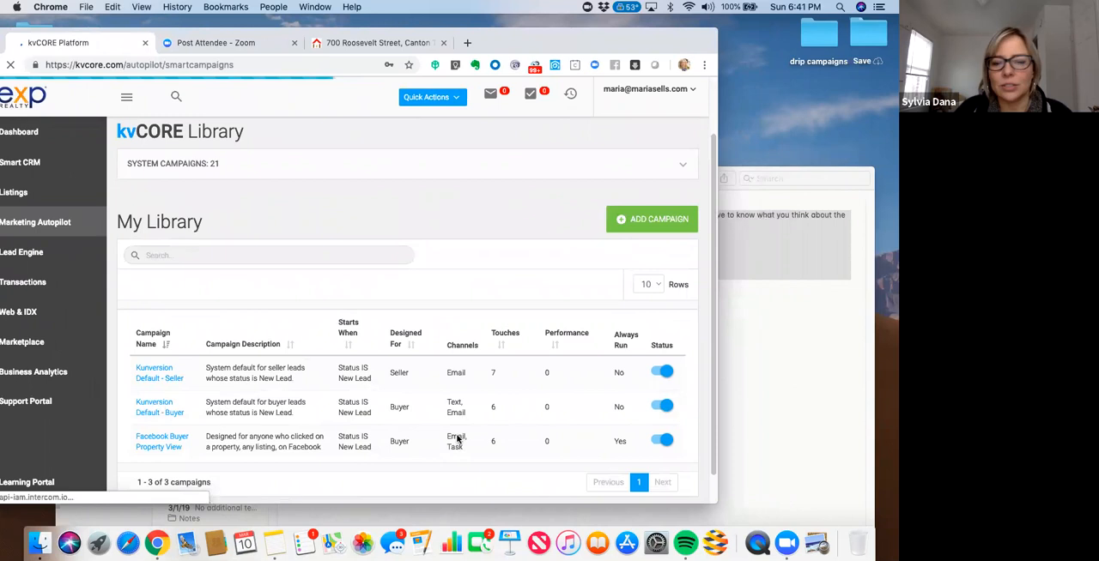
scroll(483, 442, "down", 1)
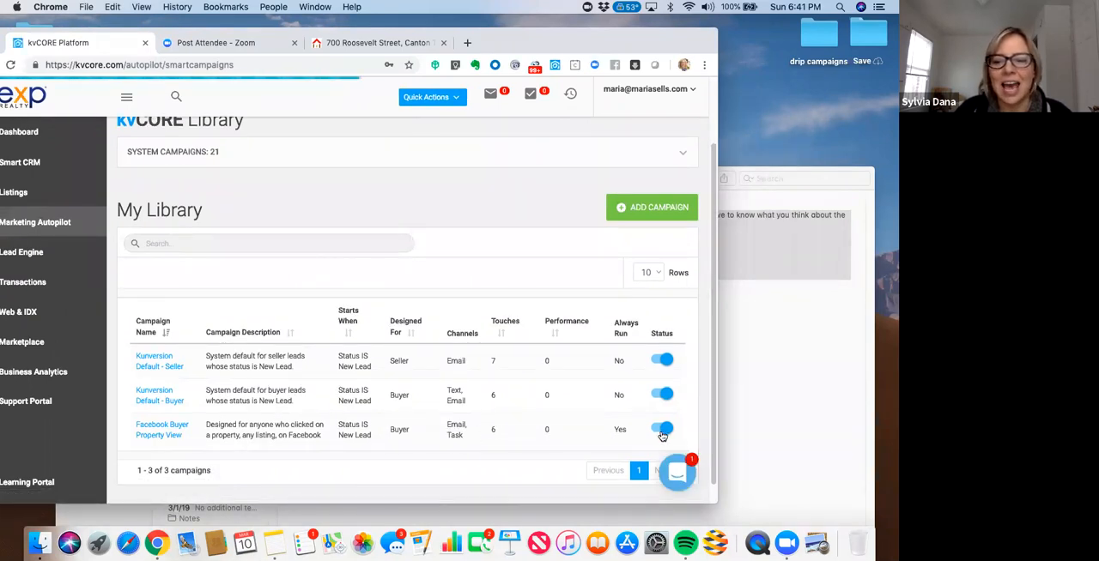
- Open the "Kunversion Default - Buyer" campaign from My Library
left_click_drag(620, 39, 668, 38)
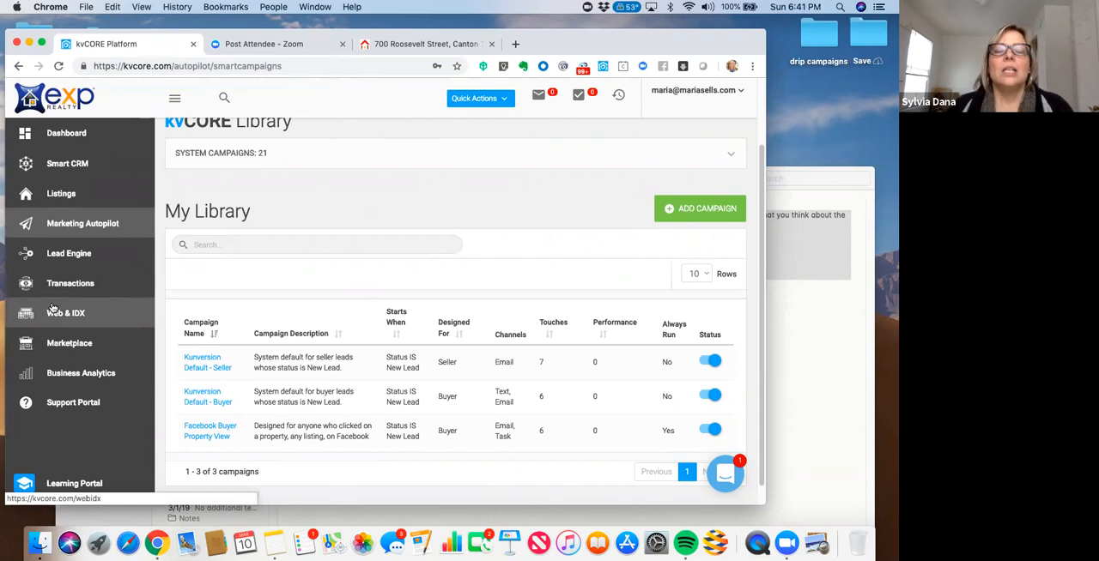
left_click(200, 408)
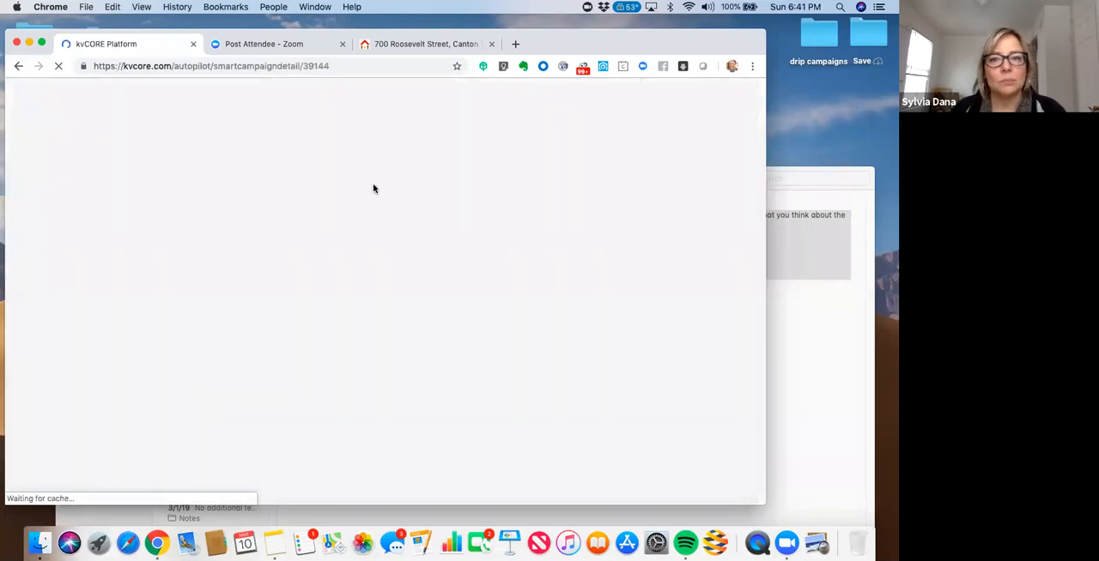
left_click_drag(586, 40, 618, 34)
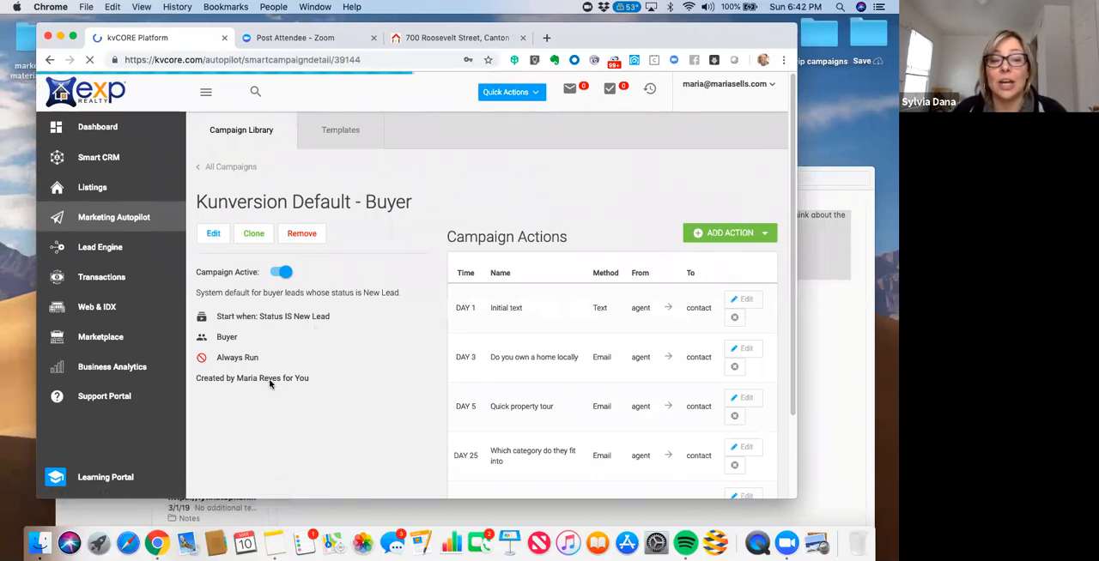
left_click(214, 235)
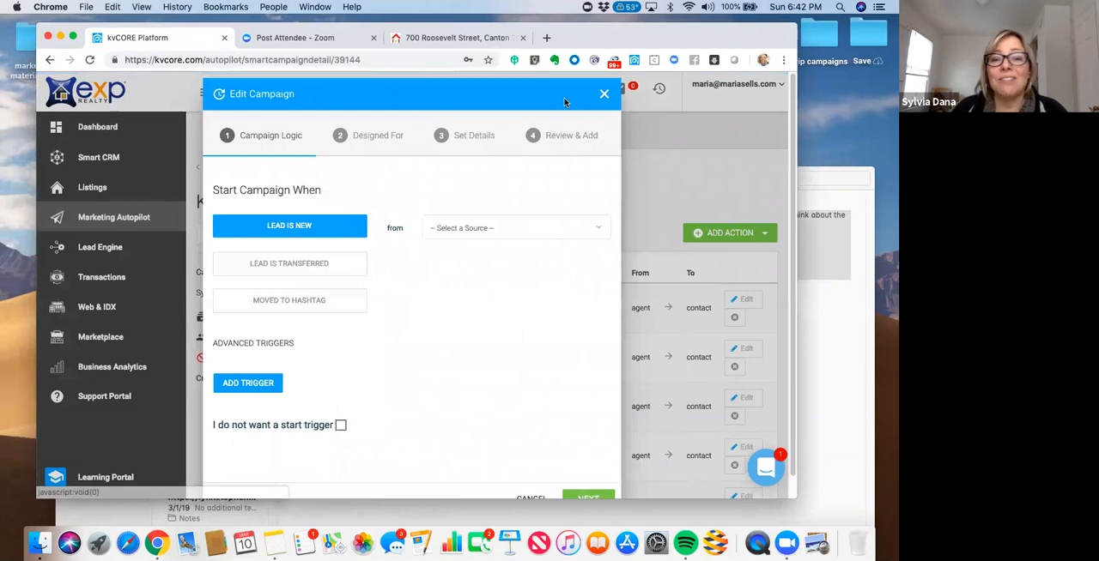
left_click(605, 96)
left_click(377, 363)
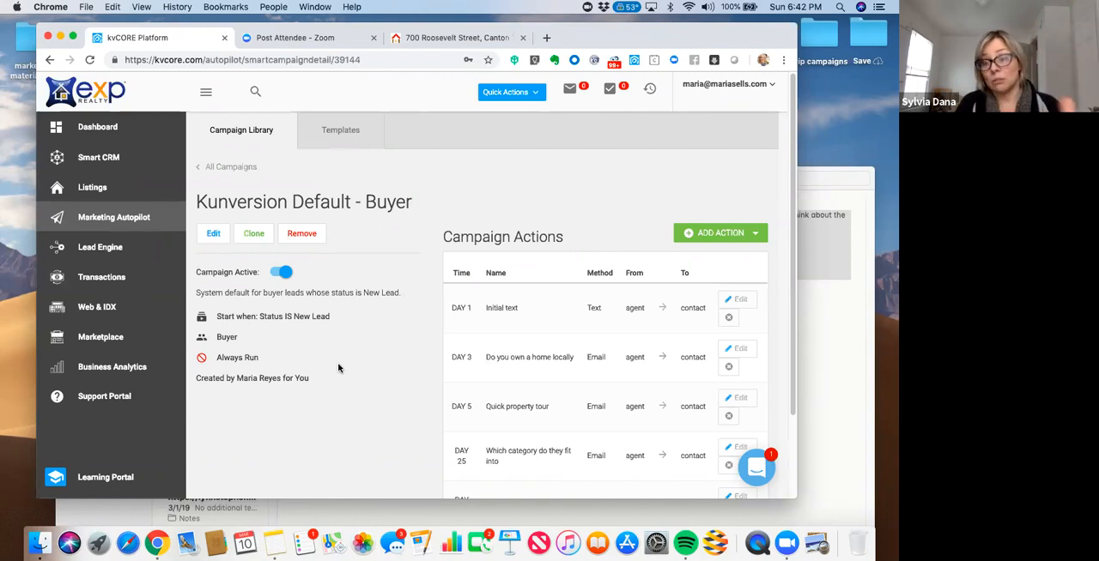
- Edit the default buyer campaign and change its advanced start trigger's field to Hashtag
left_click(212, 235)
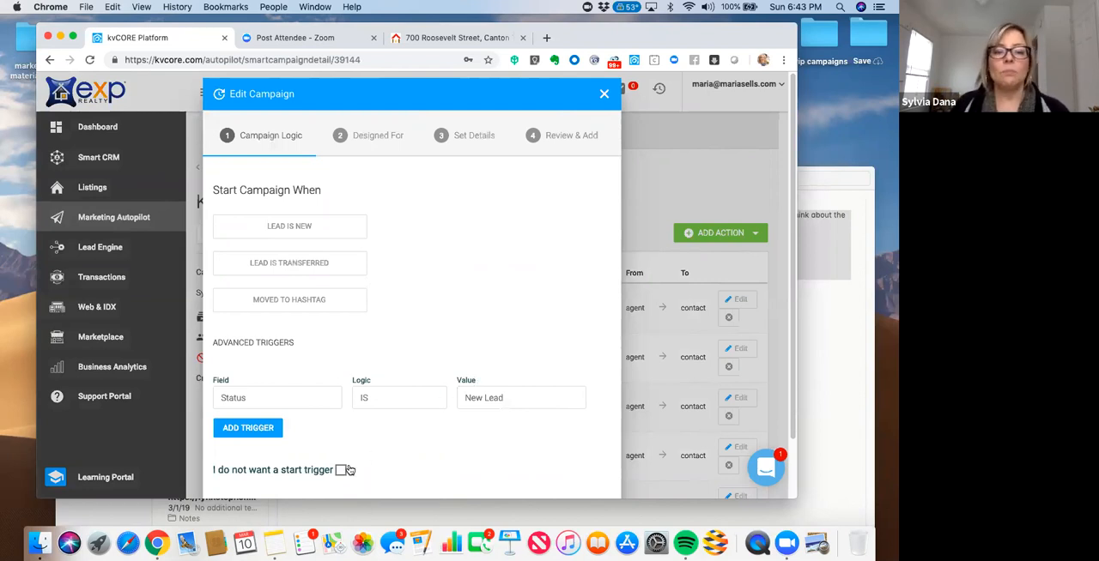
left_click(284, 402)
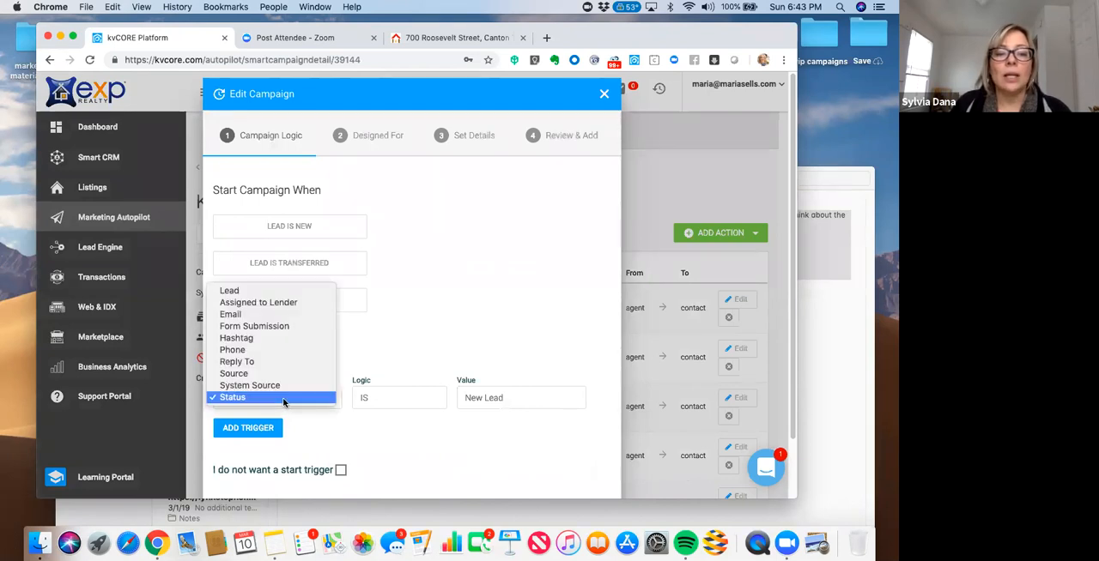
left_click(280, 339)
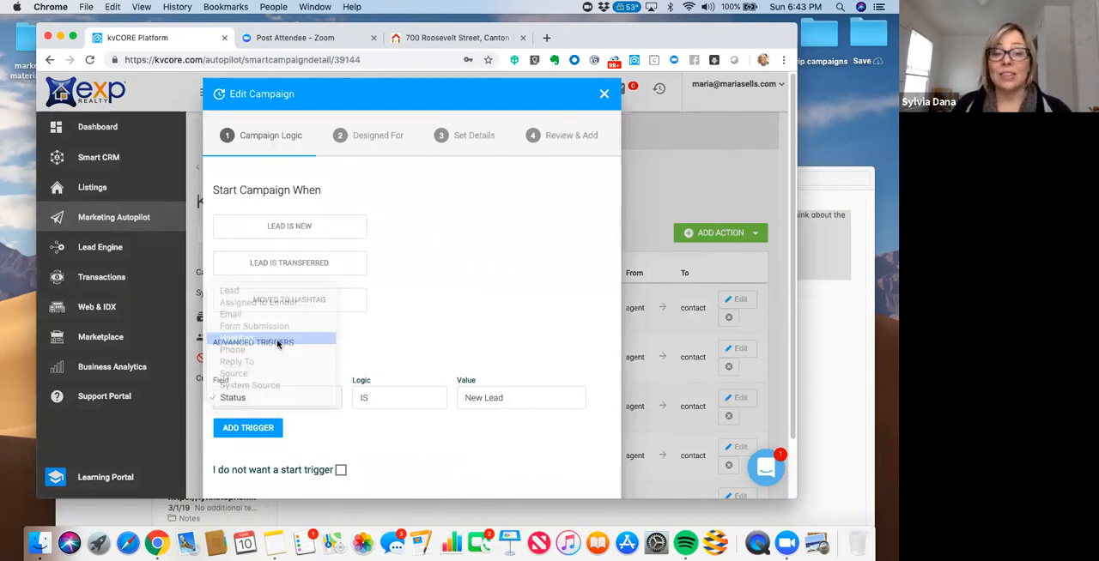
left_click(378, 405)
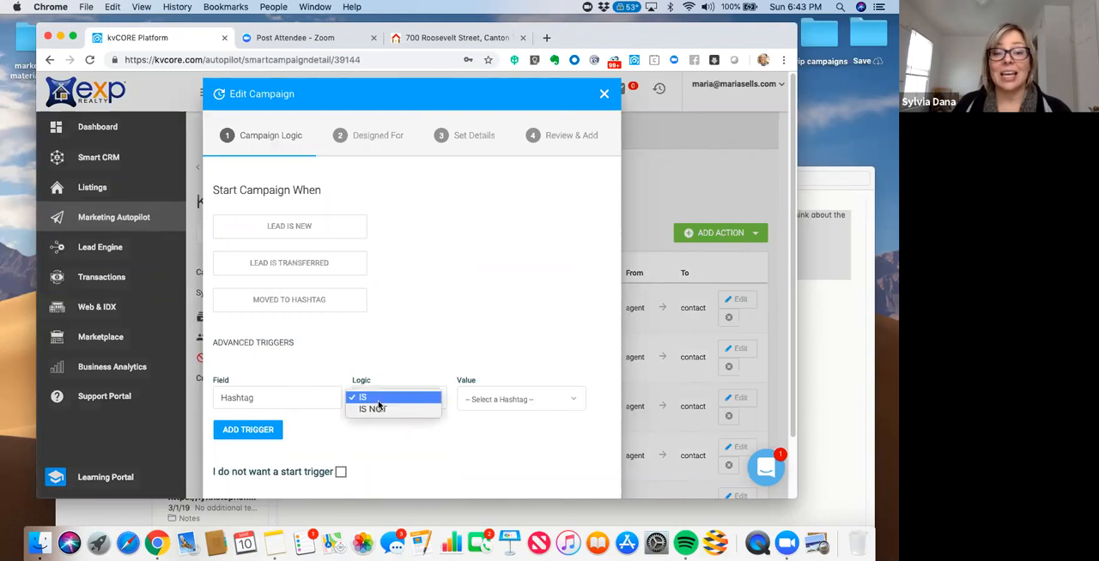
- Create the hashtag "FacebookBuyer" and select it as the start trigger's value
left_click(477, 401)
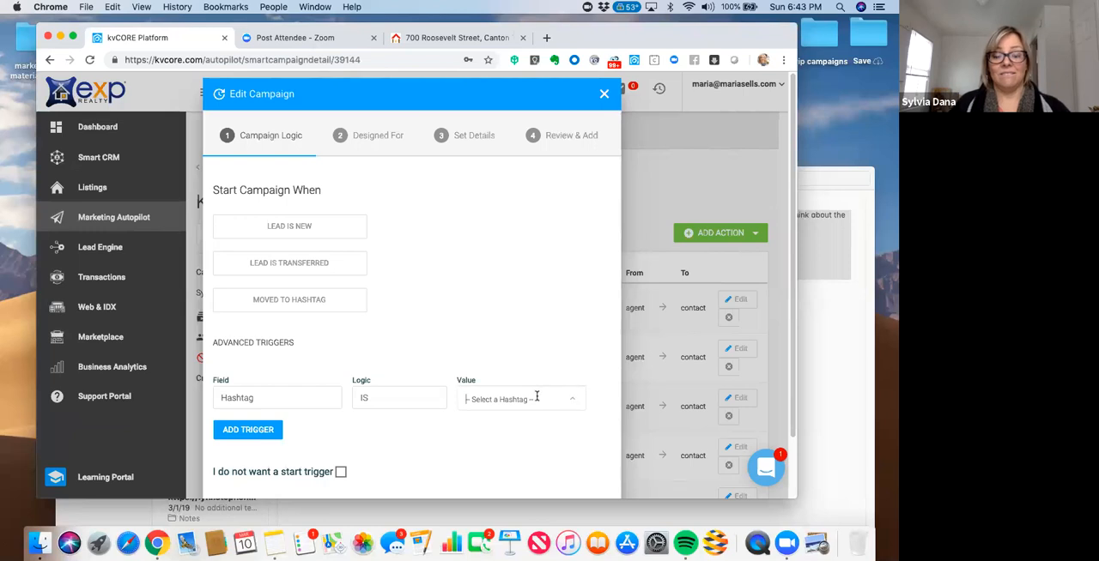
type("Facebook")
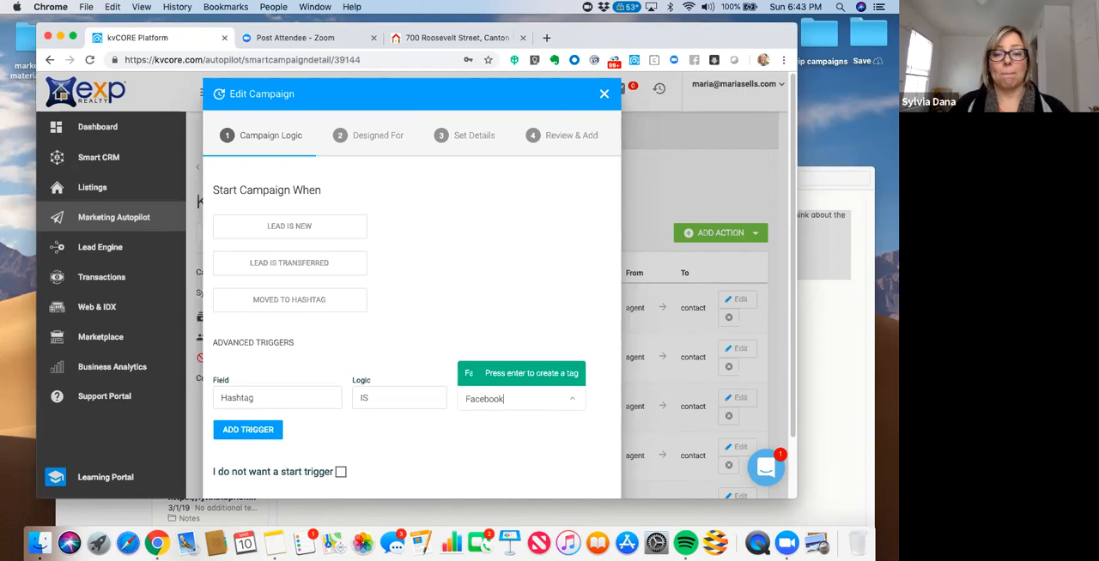
type("Buyer")
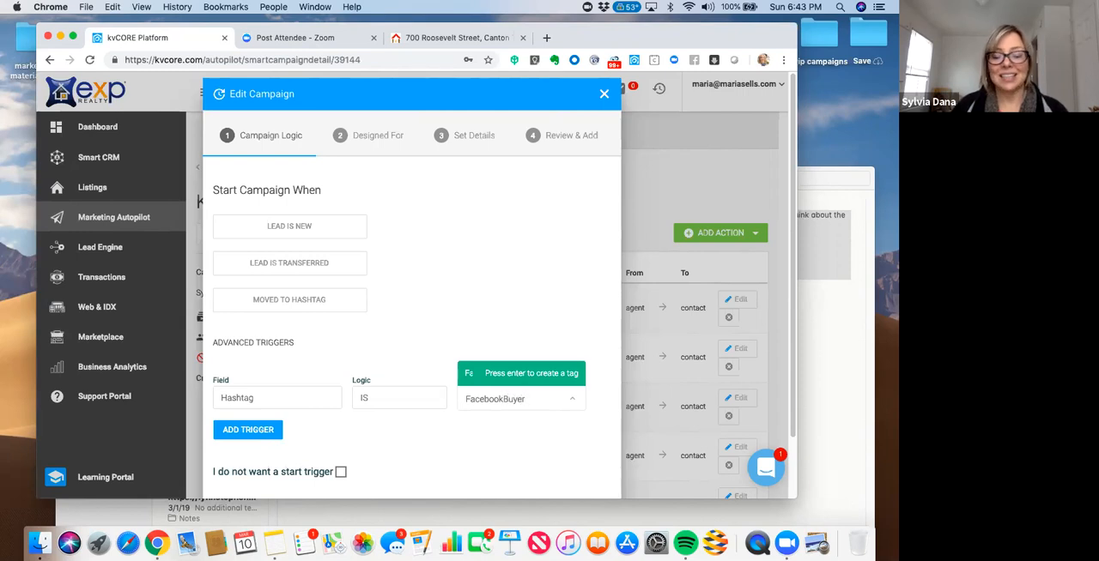
key("Return")
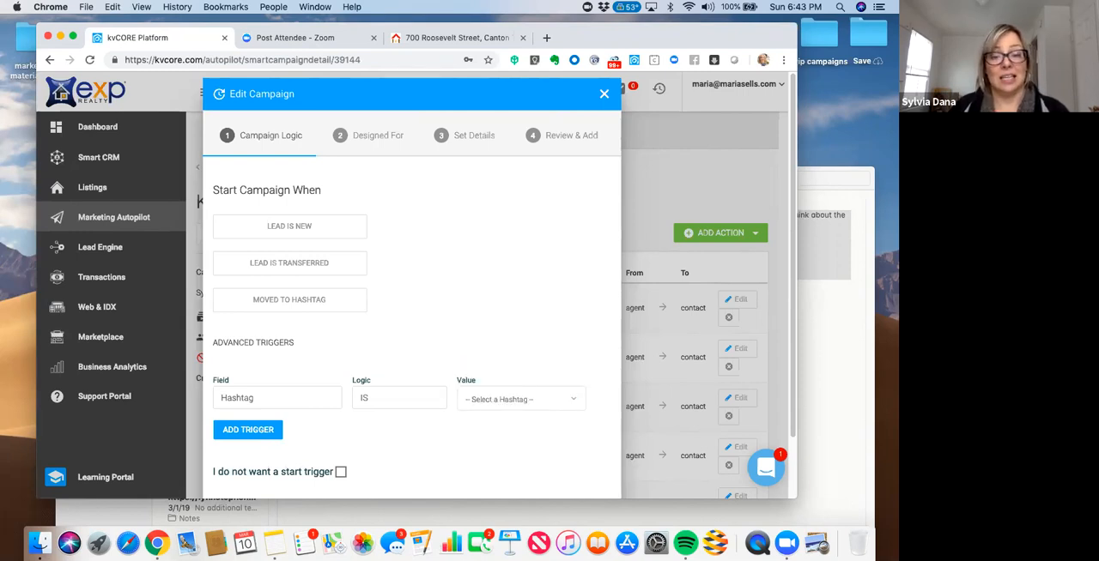
left_click(572, 405)
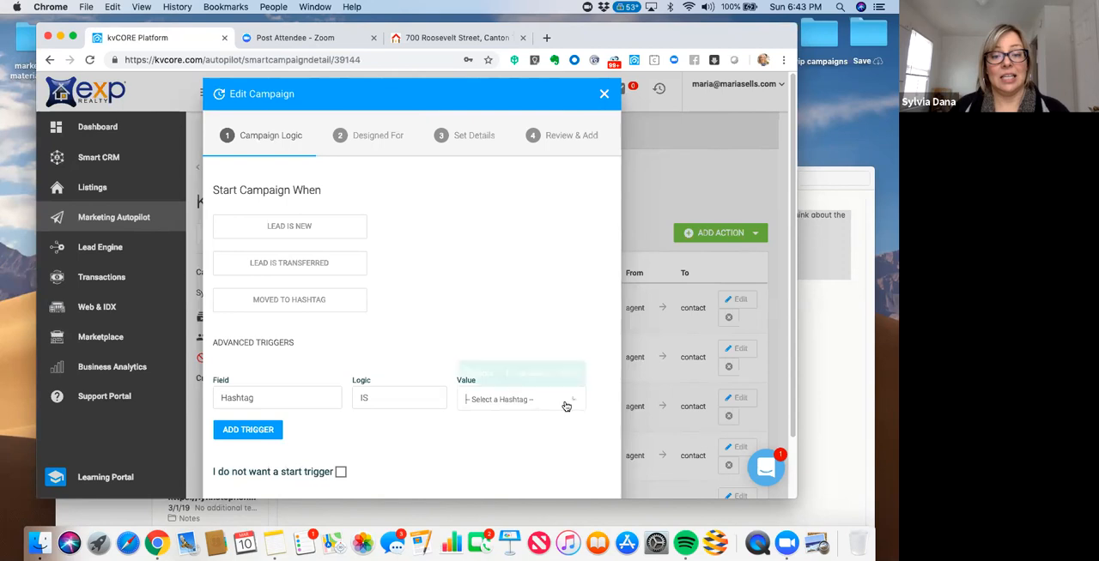
left_click(532, 373)
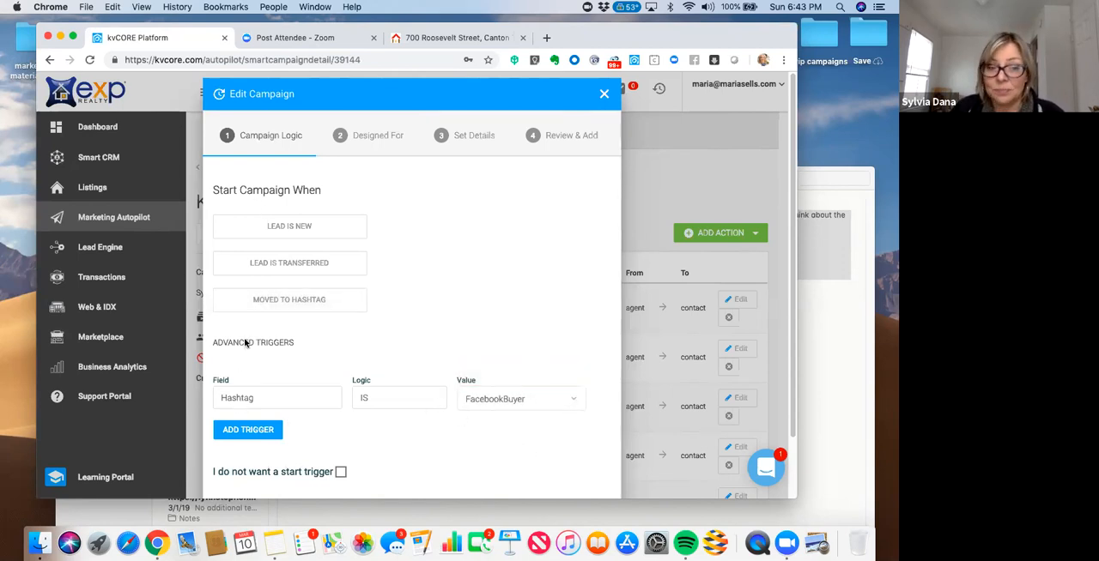
- Set the FacebookBuyer hashtag trigger's logic to IS NOT and leave it as the only advanced trigger
left_click(367, 401)
left_click(369, 408)
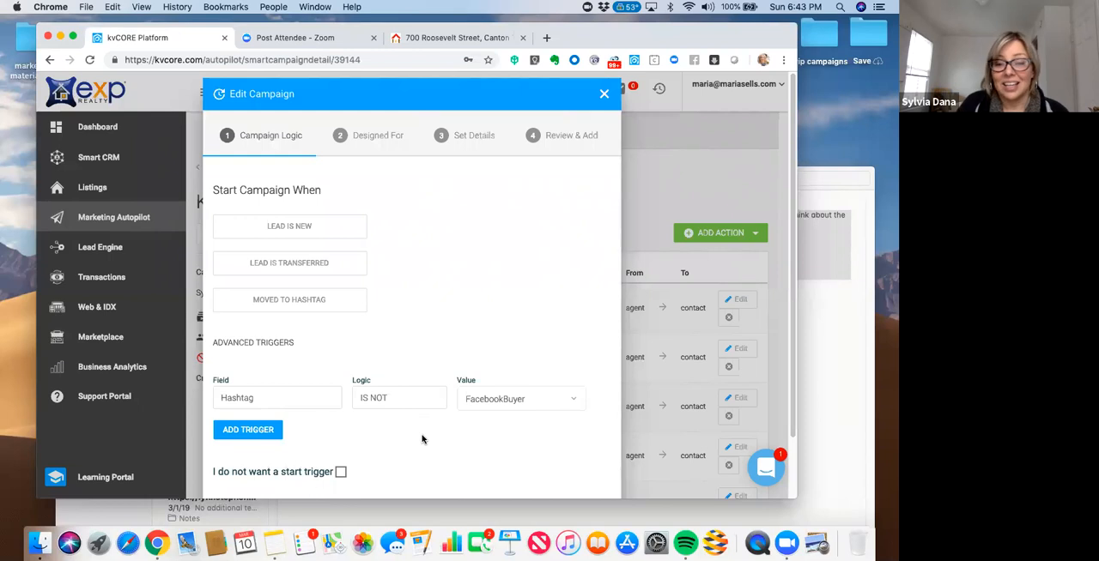
scroll(421, 439, "down", 2)
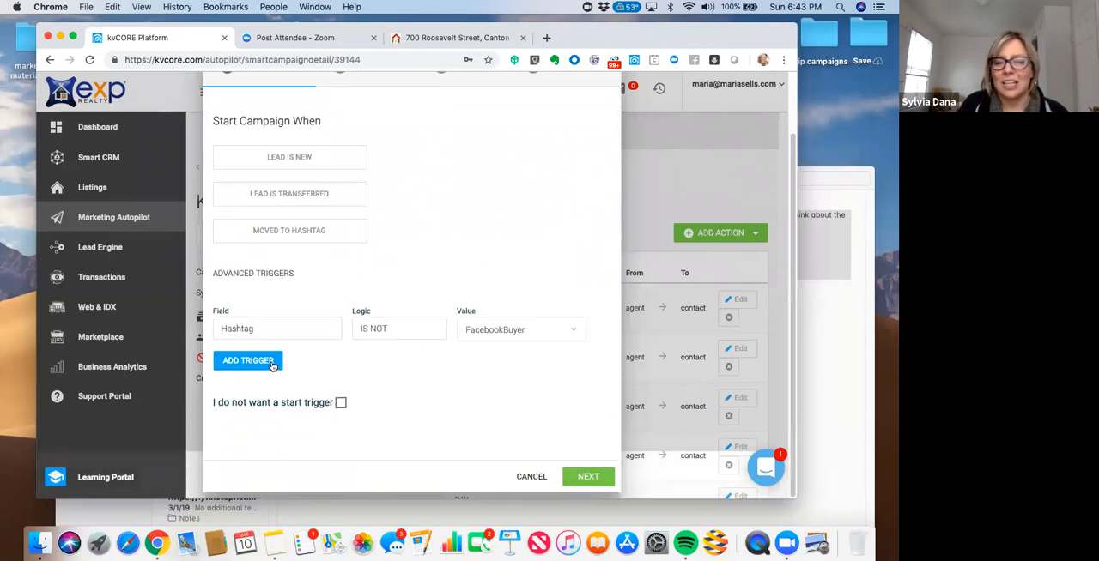
left_click(272, 364)
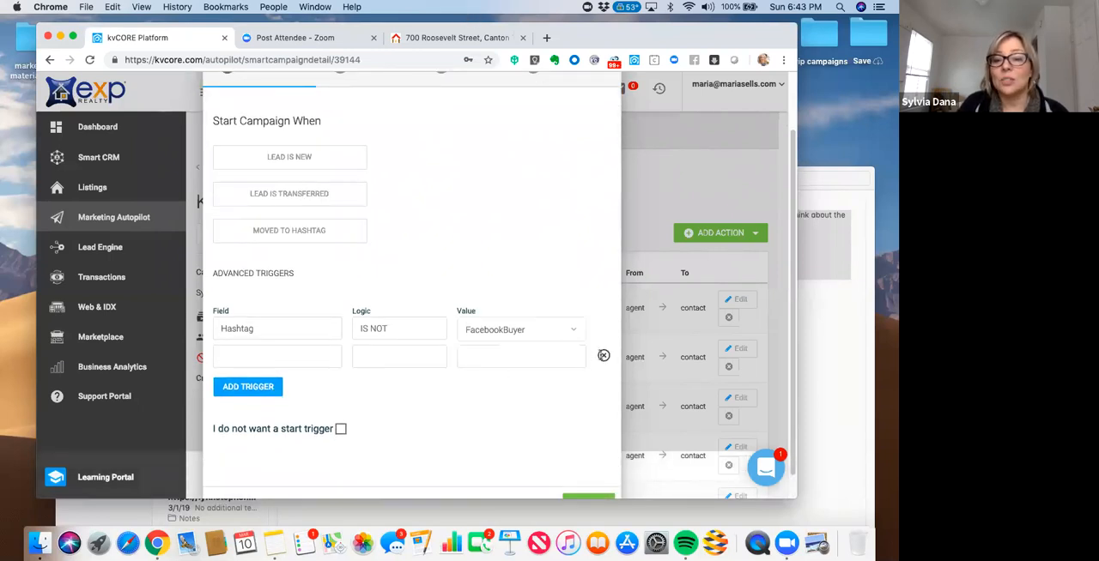
left_click(604, 355)
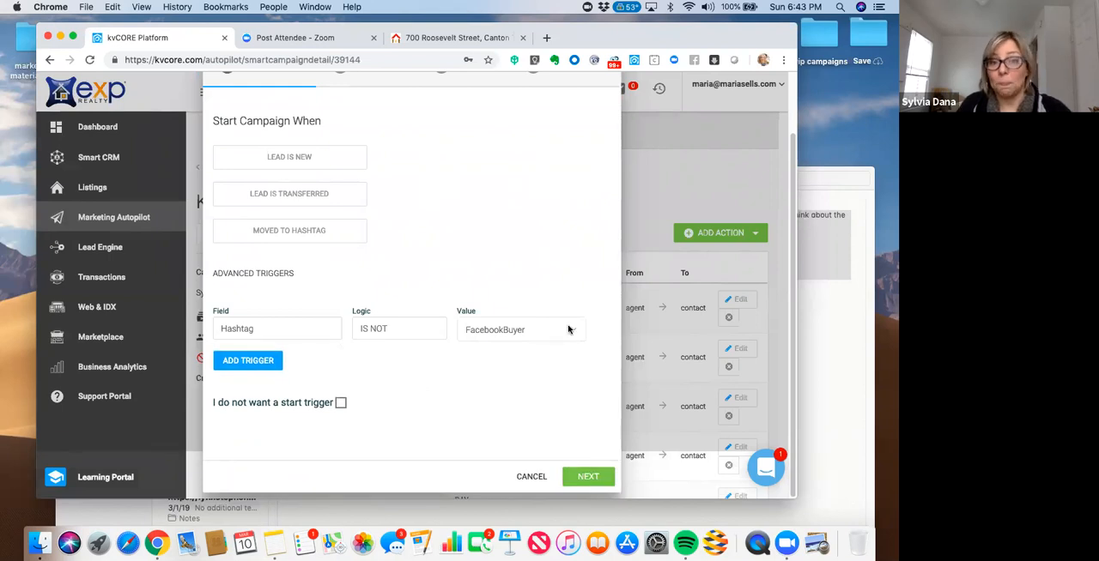
- Keep the campaign designed for Buyer, set Always Run to Yes, and update the campaign
left_click(585, 476)
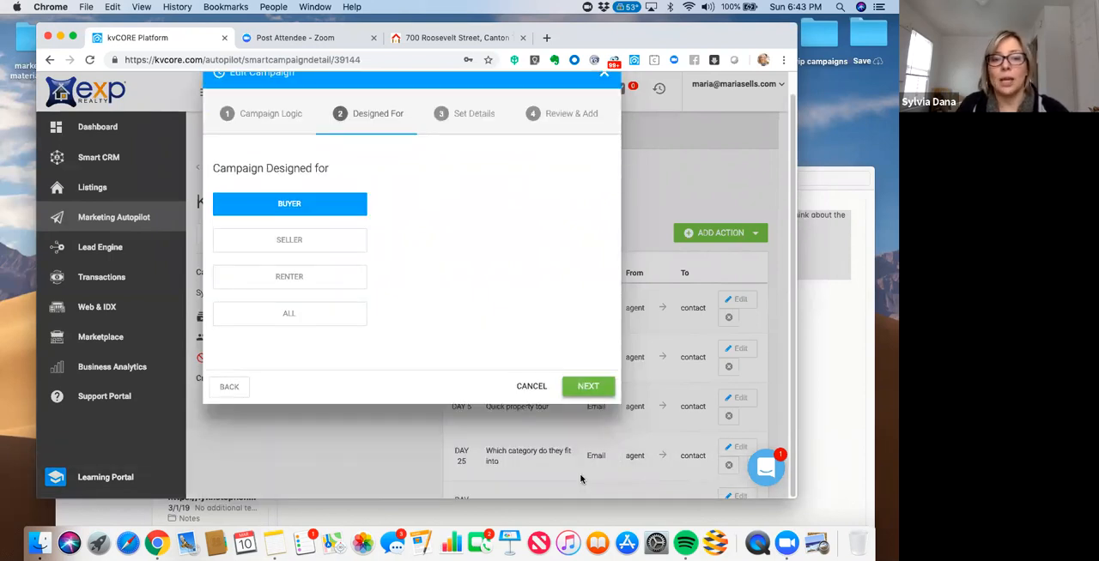
left_click(584, 388)
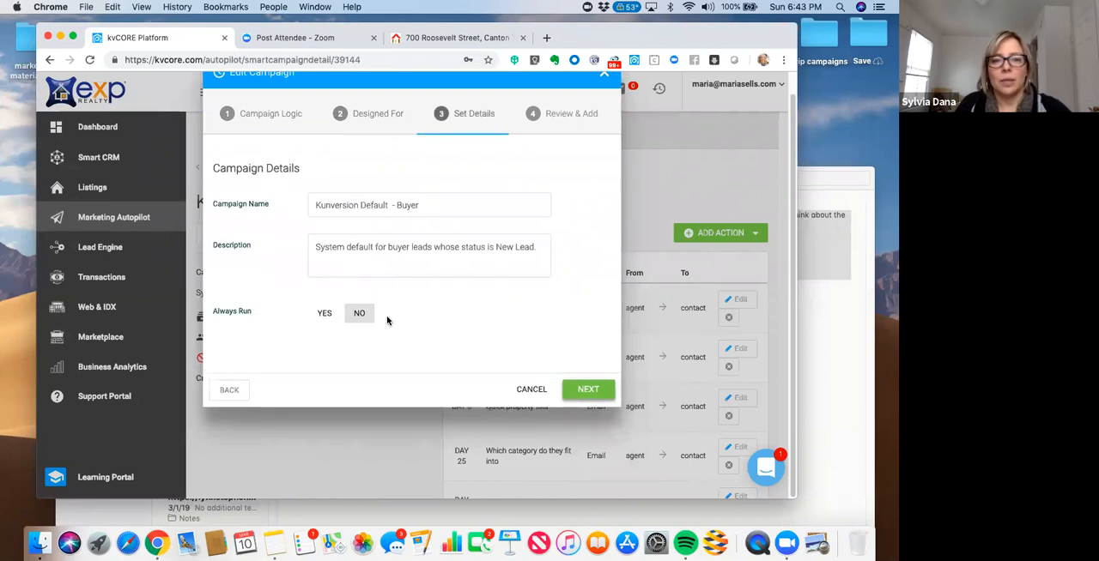
left_click(327, 315)
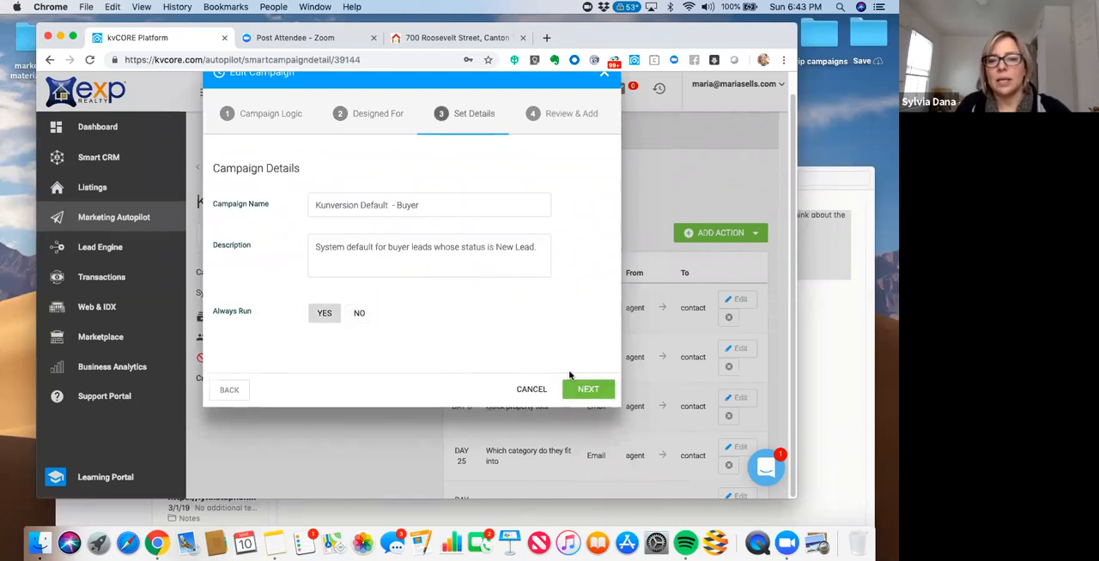
left_click(577, 392)
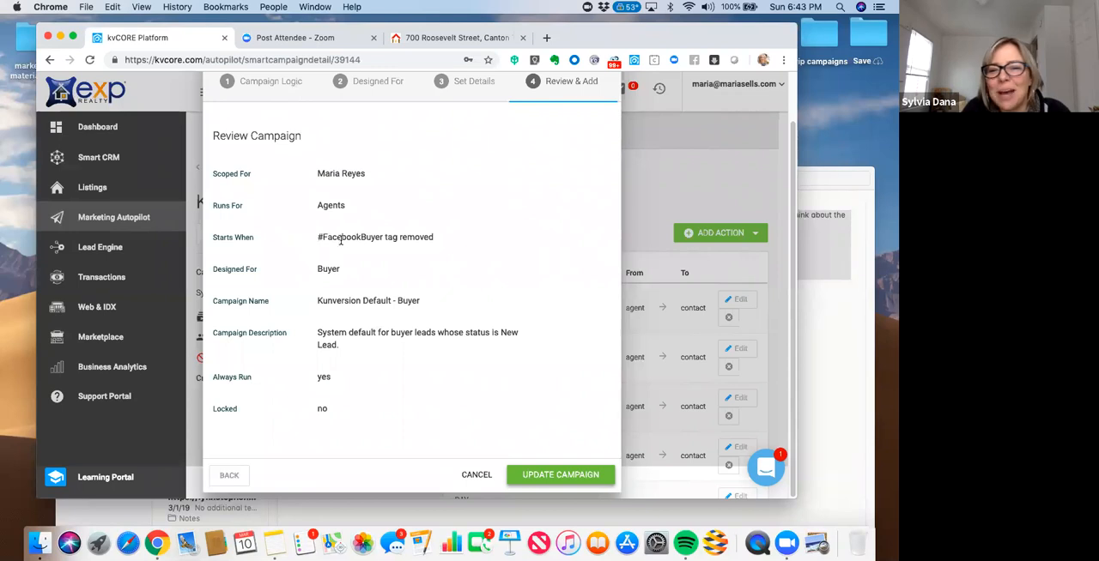
left_click(530, 477)
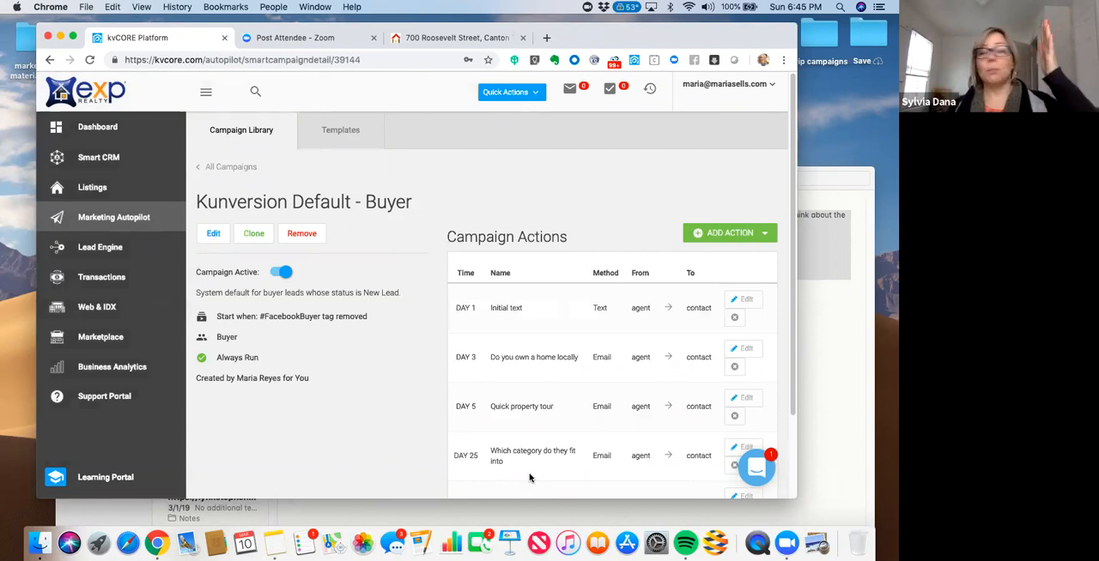
- View the login form on the open property listing page and return to the kvCORE campaign page
left_click(410, 40)
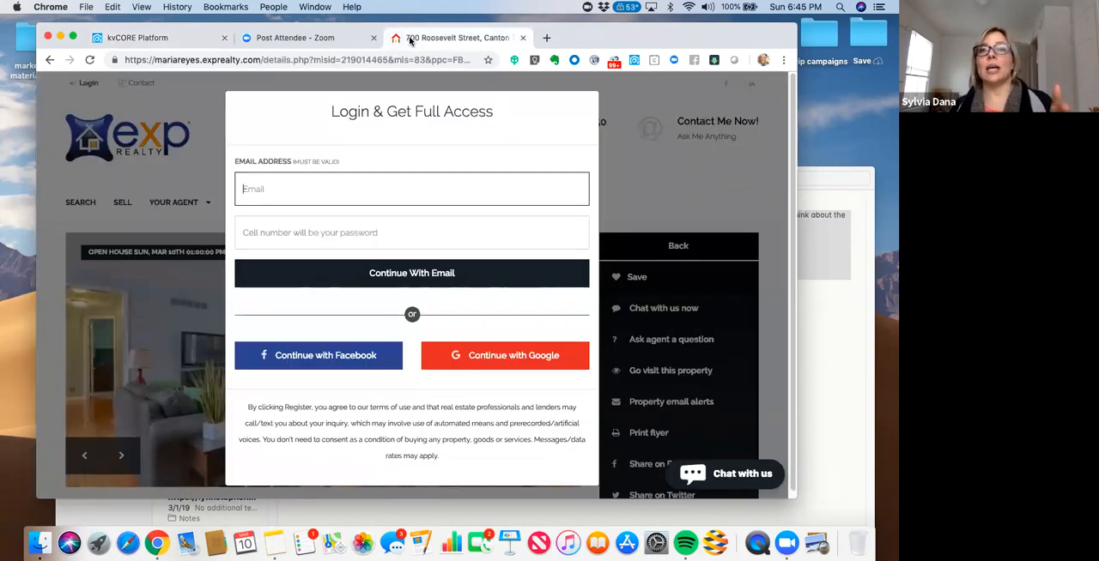
left_click(133, 37)
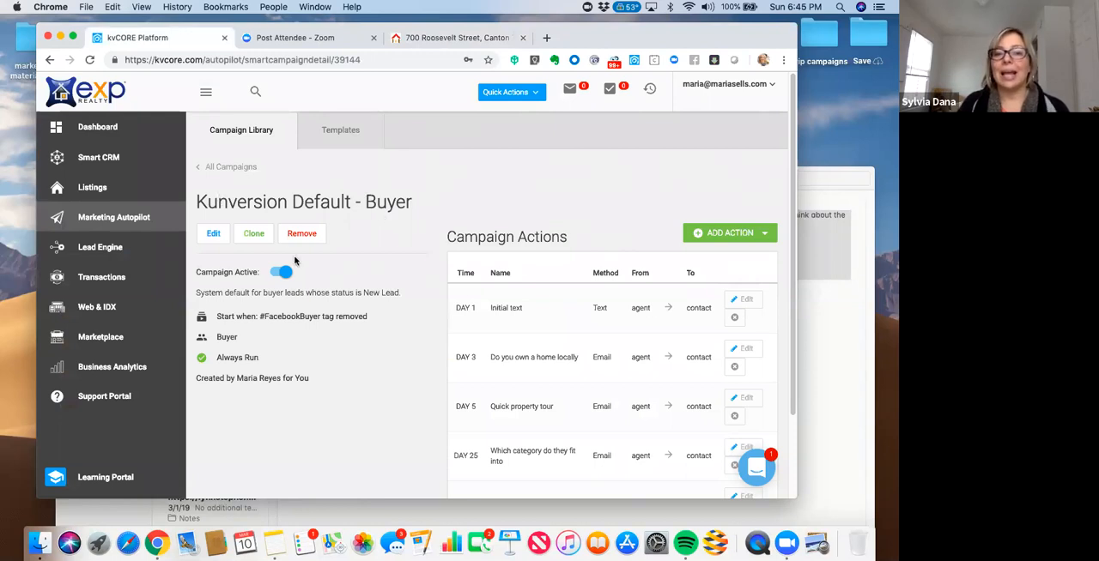
left_click_drag(643, 33, 587, 32)
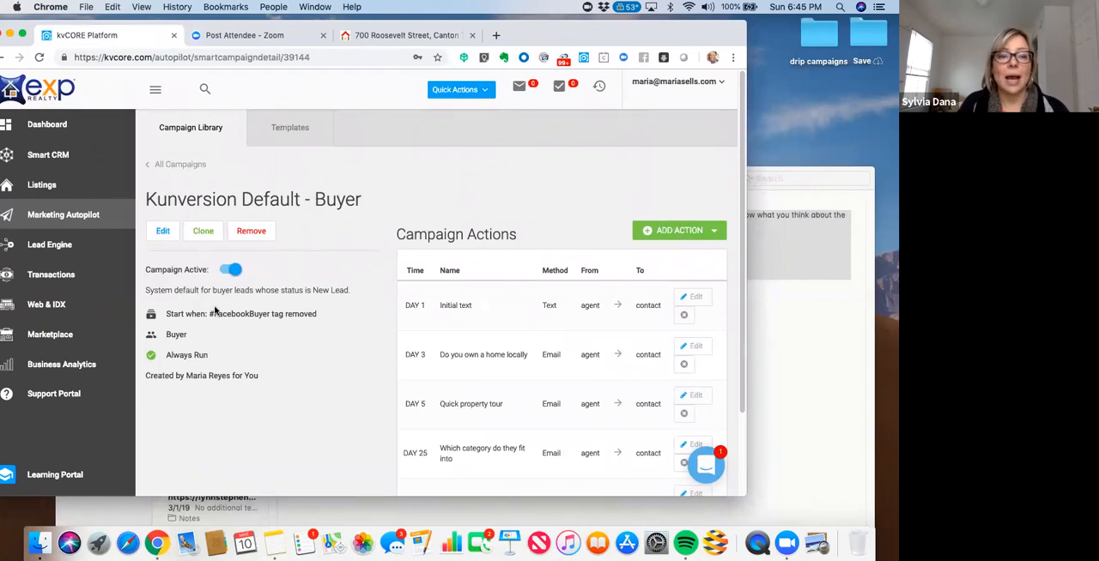
- Check the saved start trigger in the default buyer campaign's edit settings and close them without changes
left_click(163, 233)
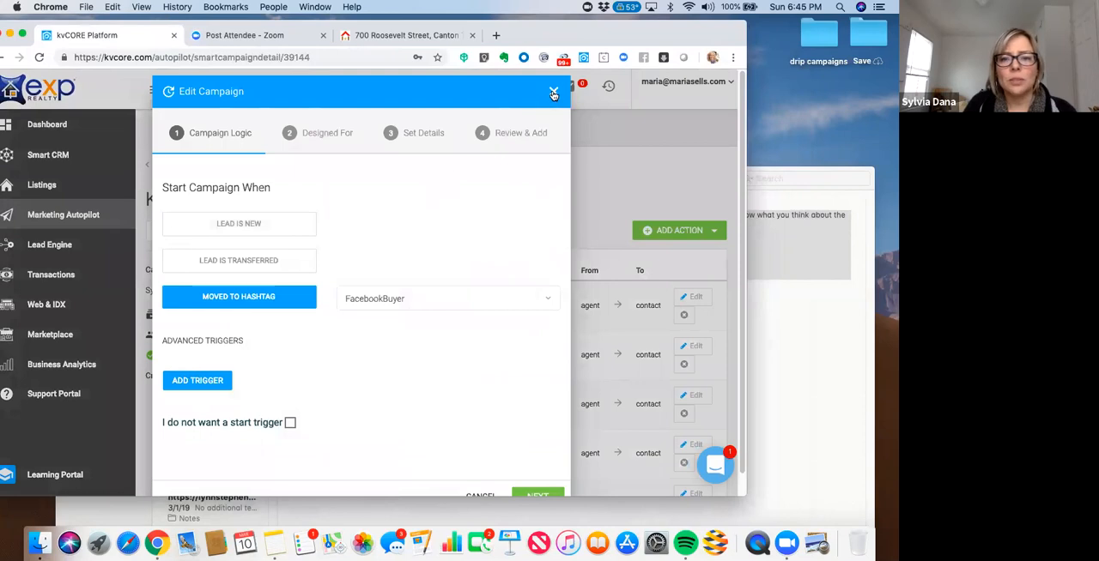
left_click(553, 93)
left_click(343, 367)
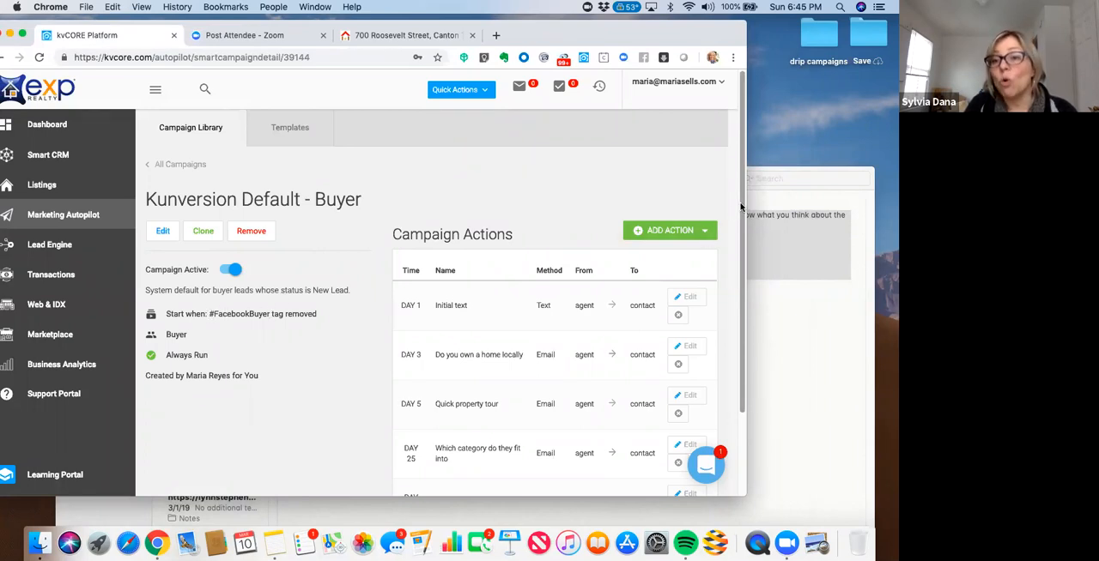
- Review the full list of scheduled actions in the default buyer campaign
scroll(745, 256, "down", 2)
scroll(746, 283, "down", 2)
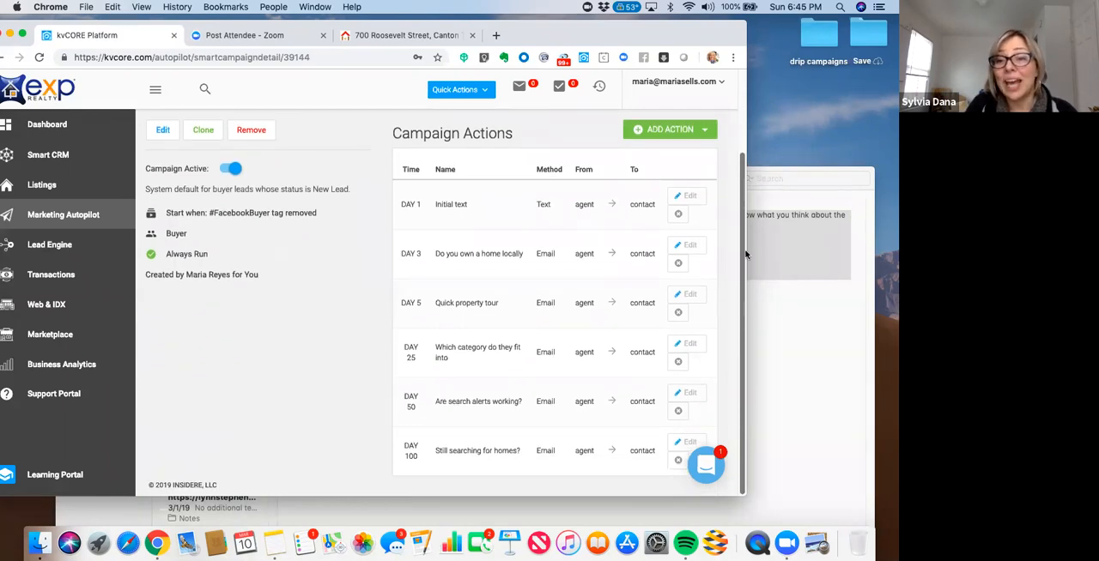
scroll(746, 256, "up", 4)
scroll(749, 343, "down", 4)
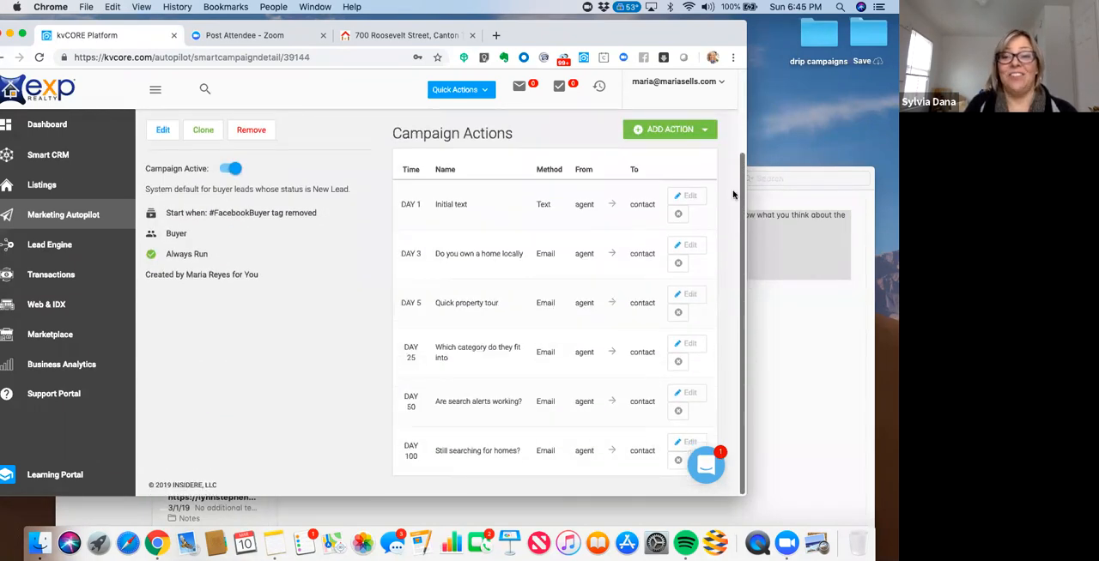
scroll(733, 191, "up", 4)
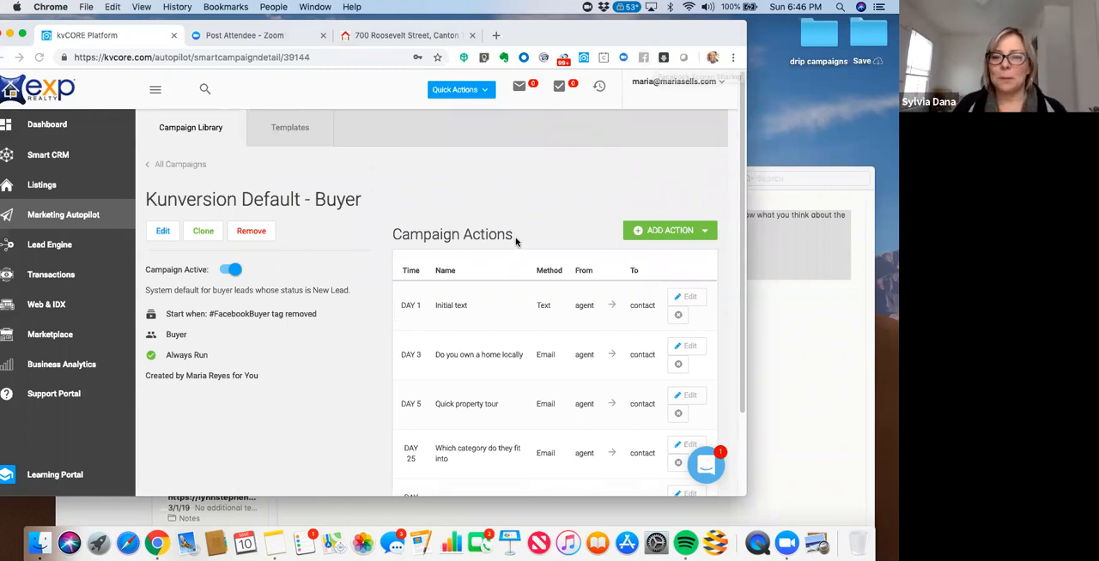
left_click_drag(601, 35, 613, 35)
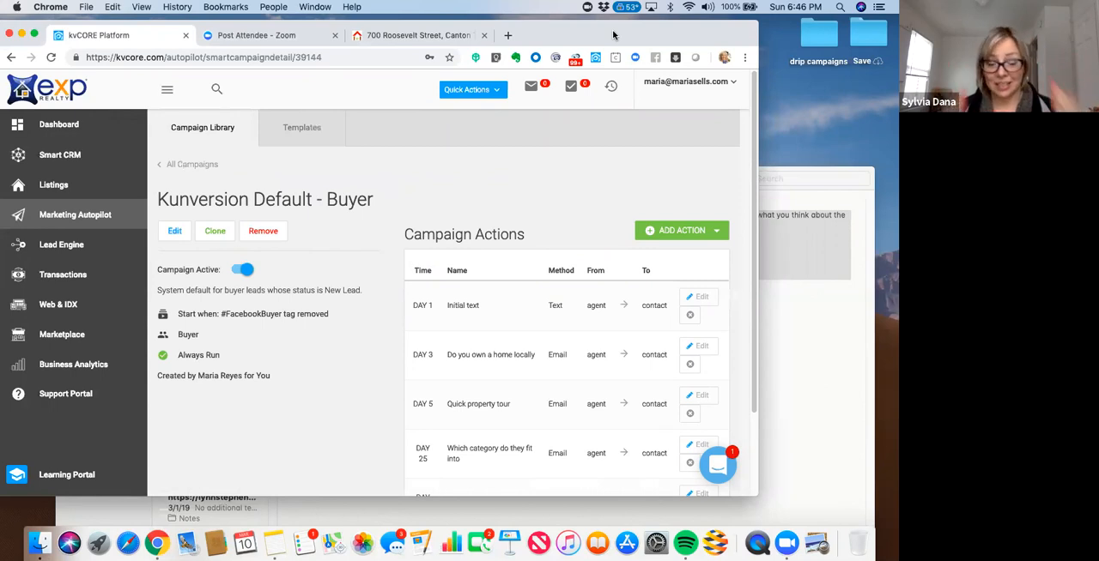
left_click_drag(613, 33, 647, 34)
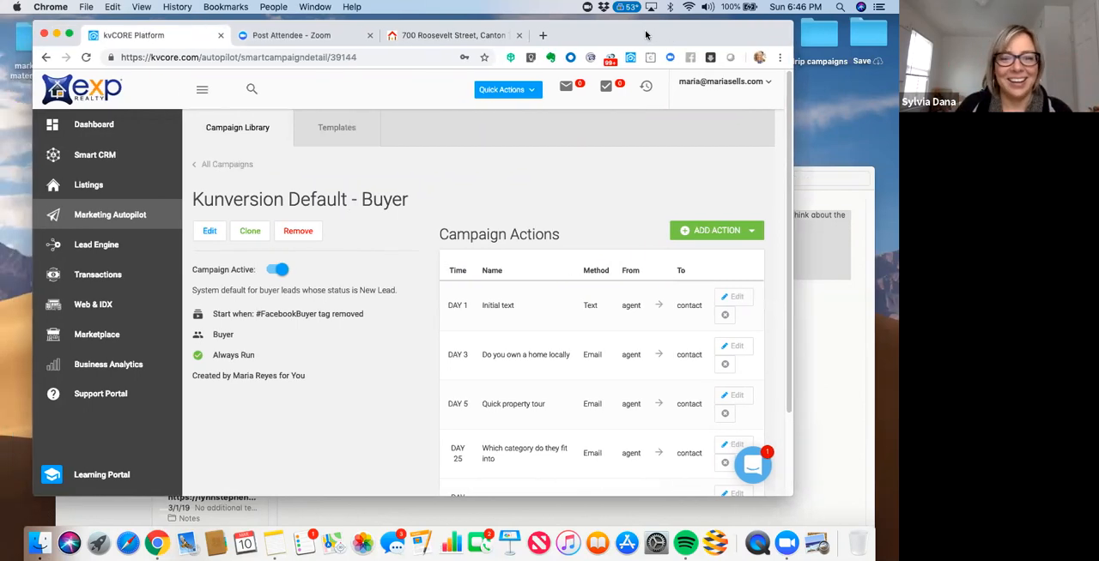
left_click(651, 24)
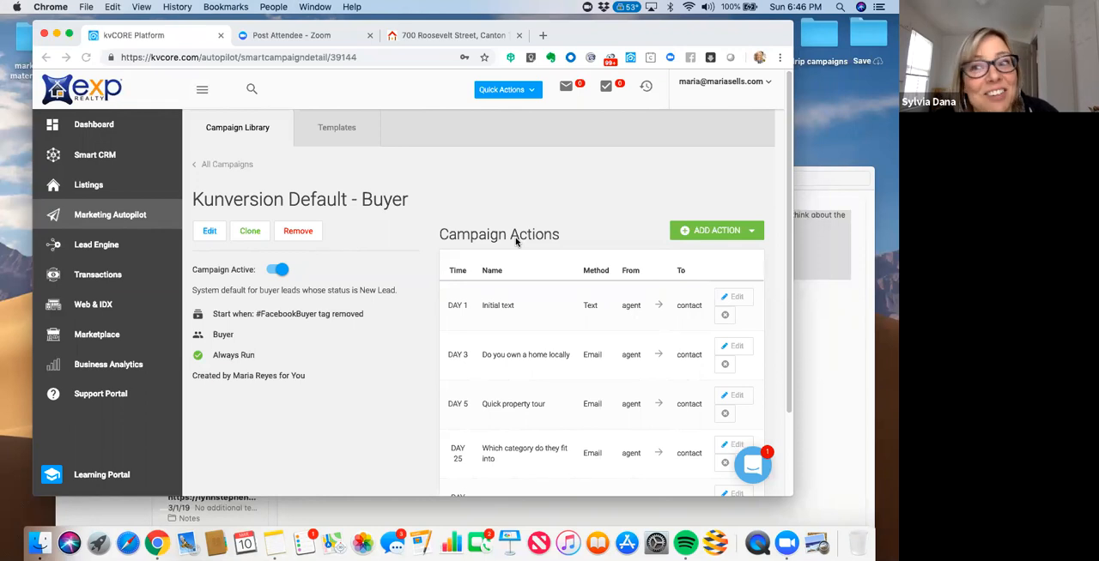
- Open the kvCORE dashboard, switch to the property listing page and try to register with the saved e-mail address and the cell number as password
left_click(90, 129)
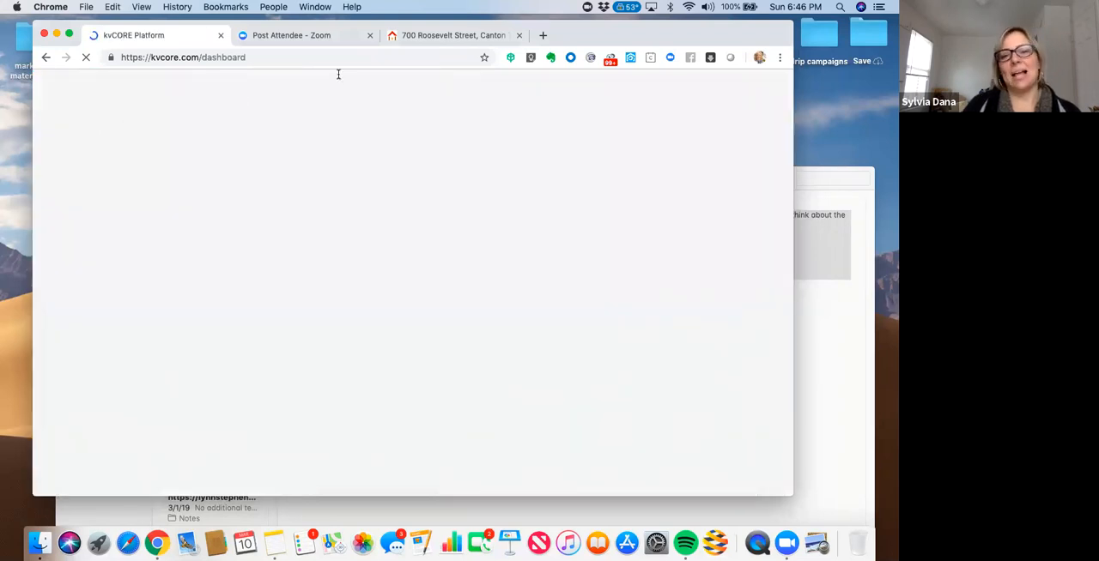
left_click(415, 39)
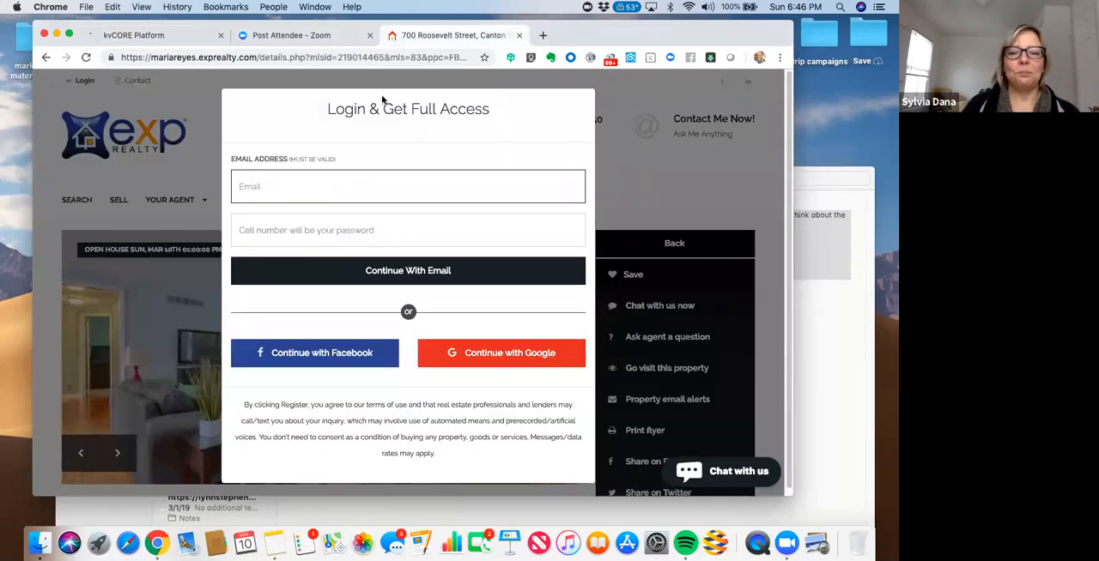
left_click(338, 171)
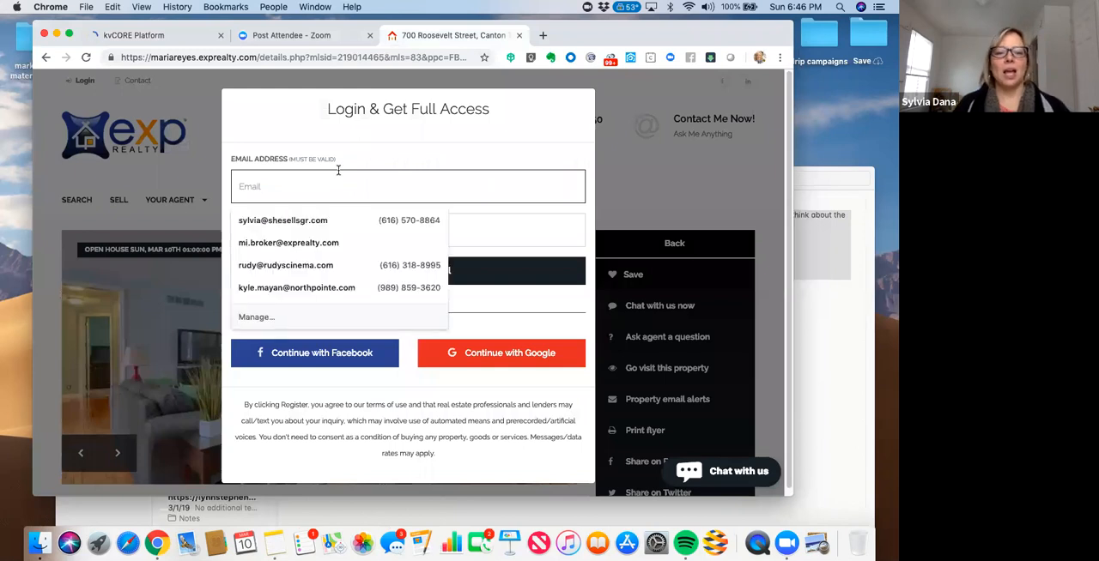
left_click(296, 221)
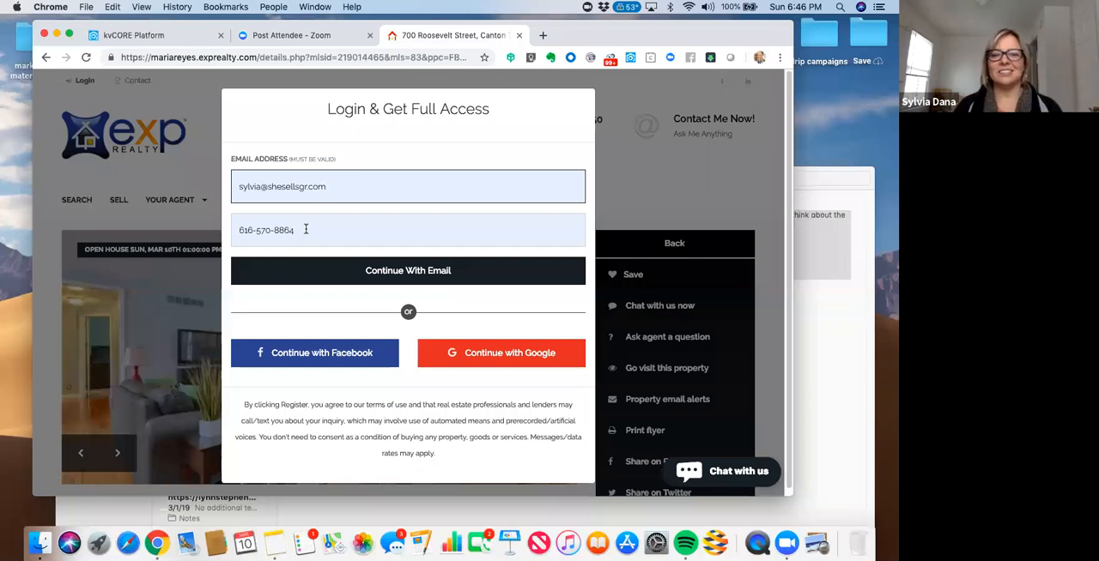
left_click(399, 275)
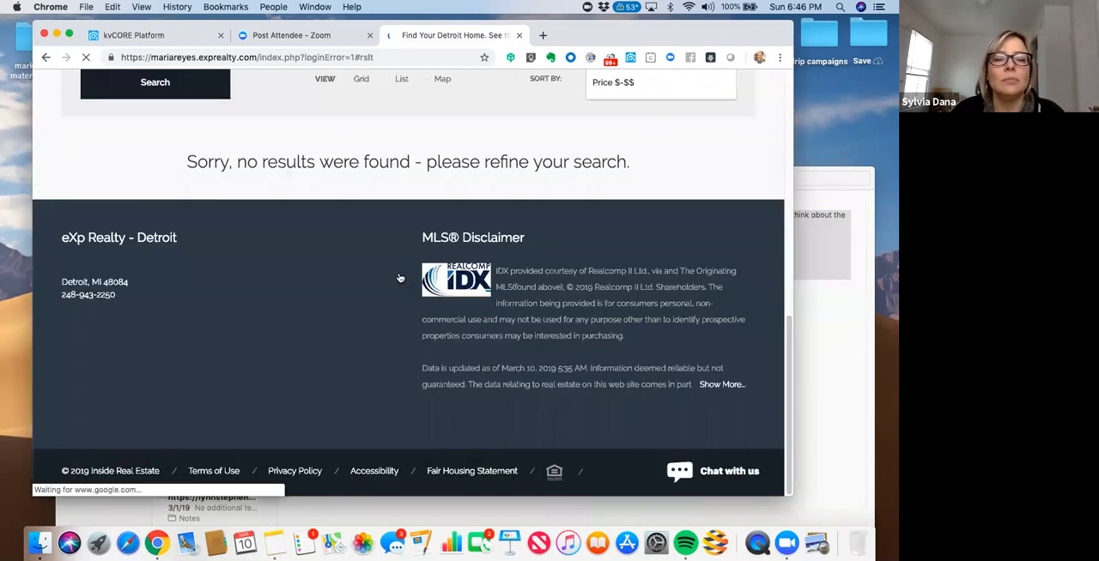
- Back out of the listing site's search results page and close its browser tab
left_click_drag(666, 43, 596, 55)
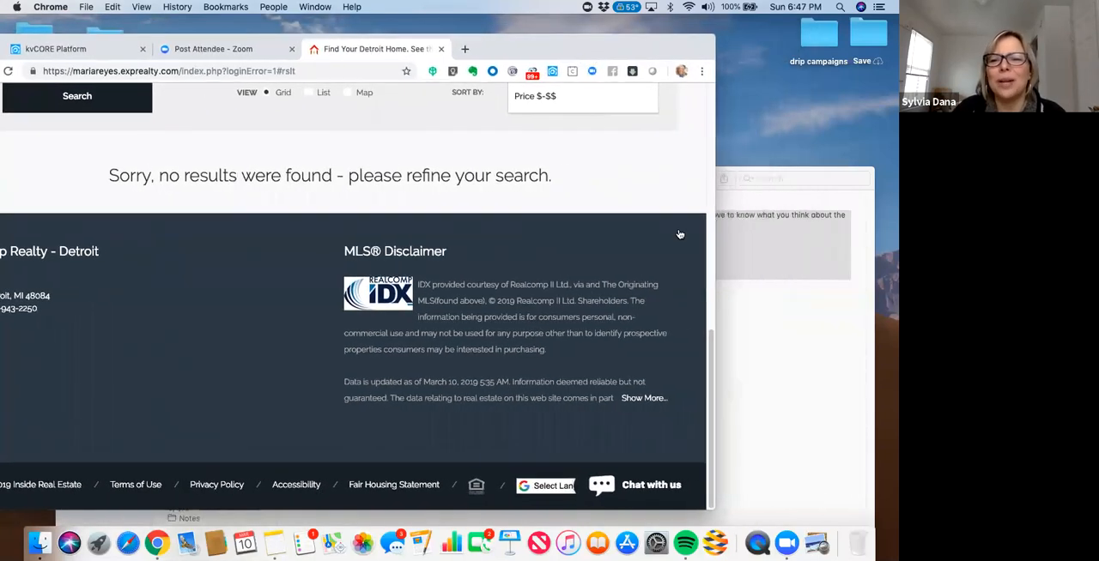
left_click_drag(711, 340, 707, 129)
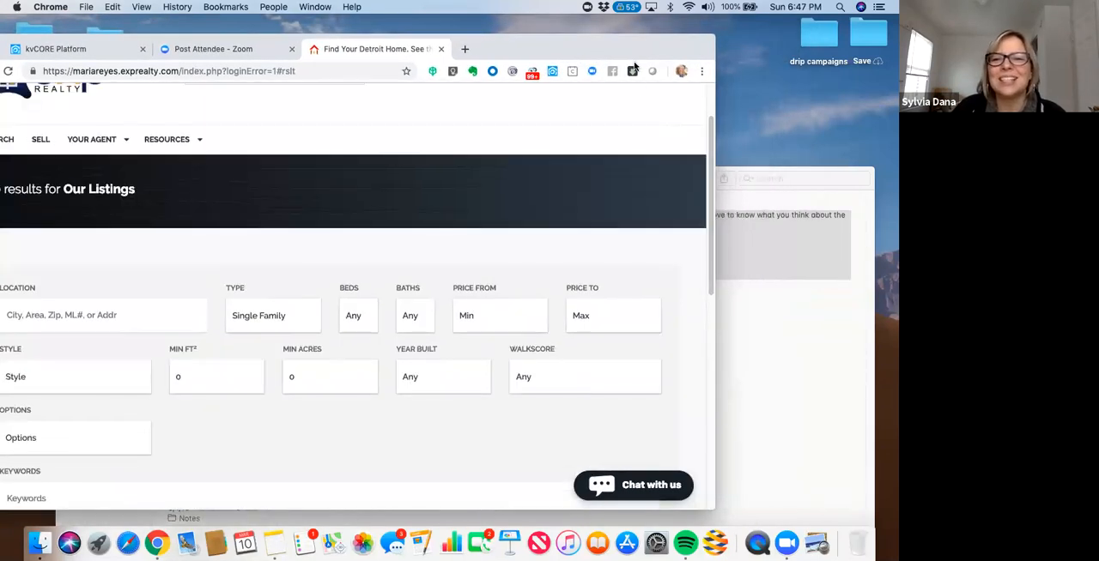
left_click_drag(628, 48, 699, 47)
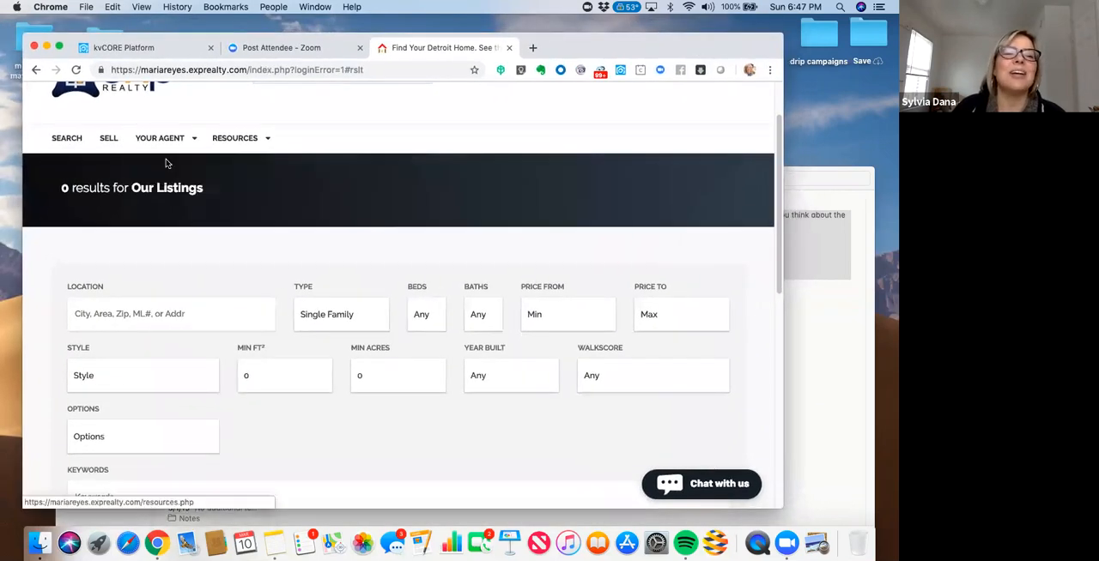
left_click(37, 73)
left_click(37, 73)
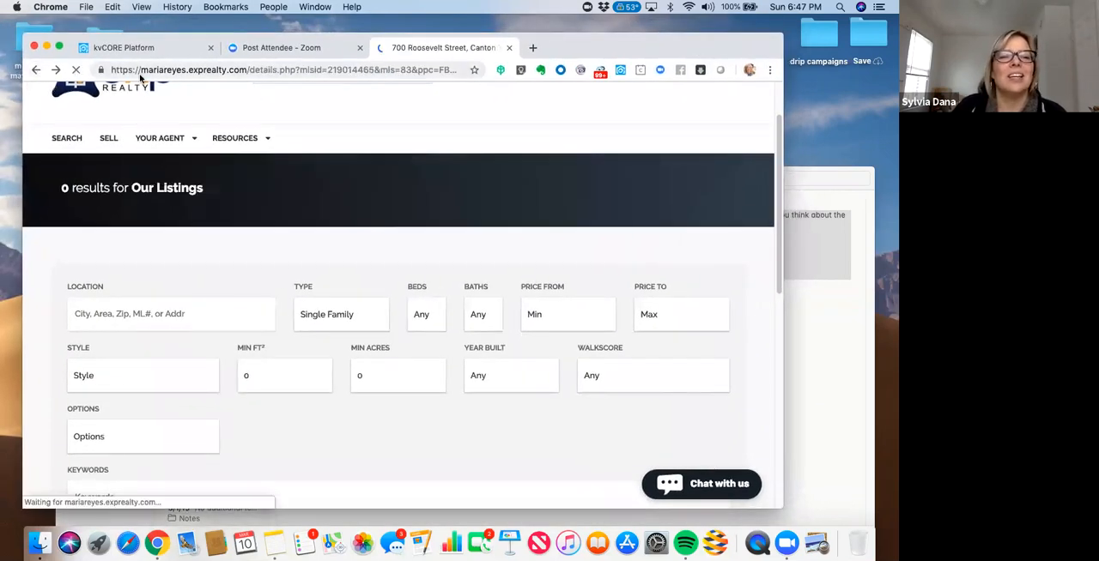
left_click(37, 70)
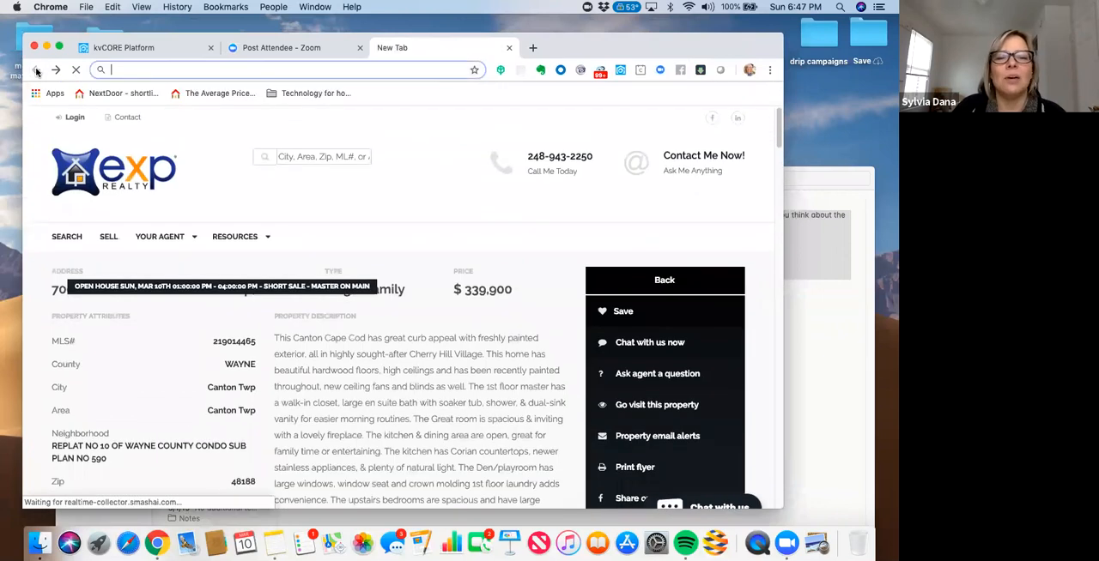
left_click(509, 50)
- Reload the kvCORE dashboard and check the recent contact activity for a new lead
left_click(128, 48)
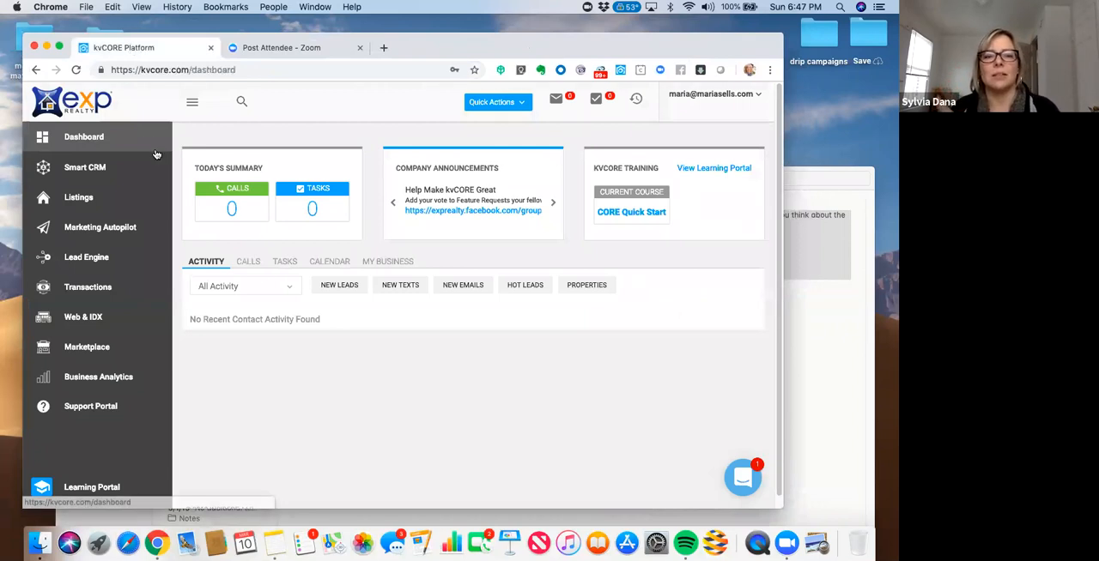
left_click_drag(548, 48, 557, 35)
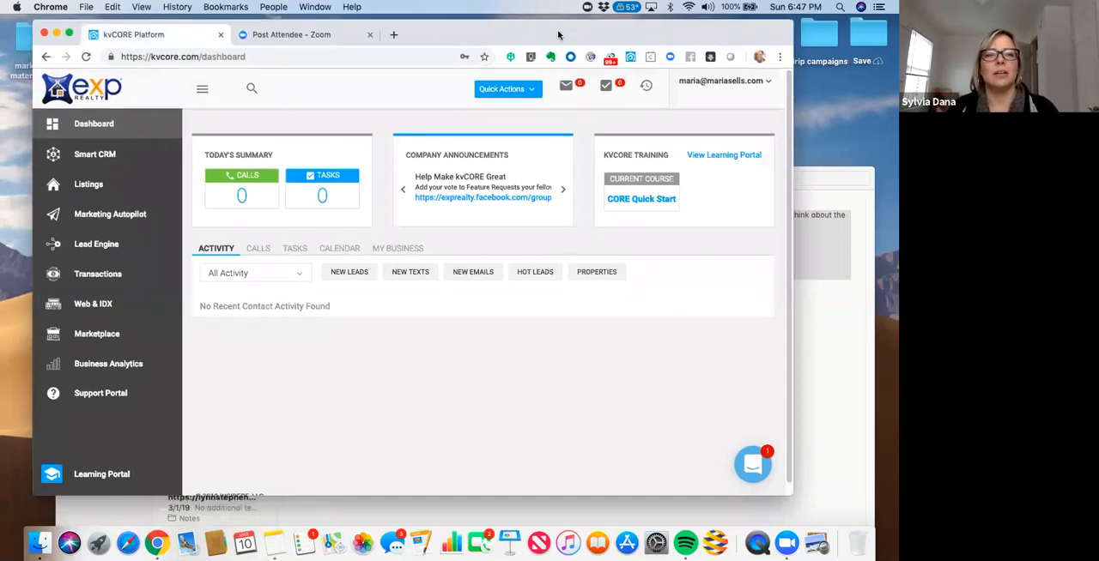
left_click(83, 56)
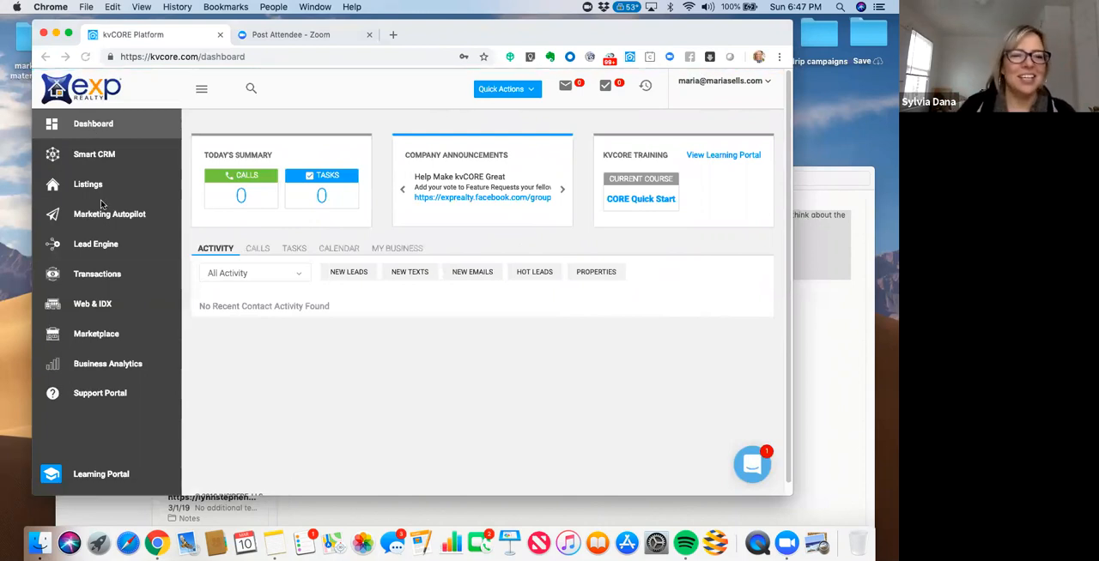
- Start building an IDX Squeeze Page in the Lead Engine for the agent's website domain
left_click(89, 251)
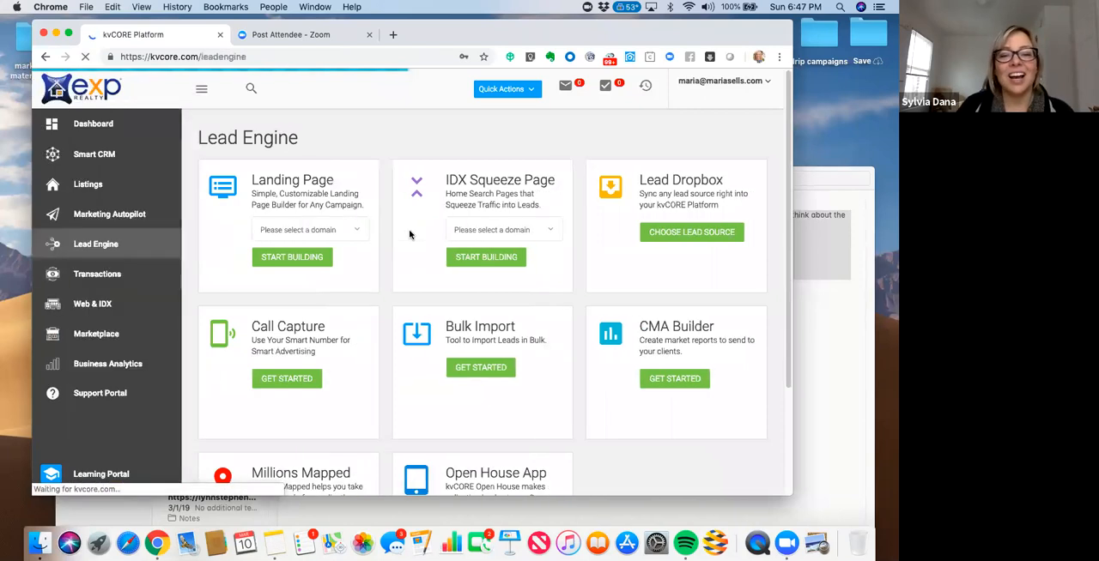
left_click(539, 229)
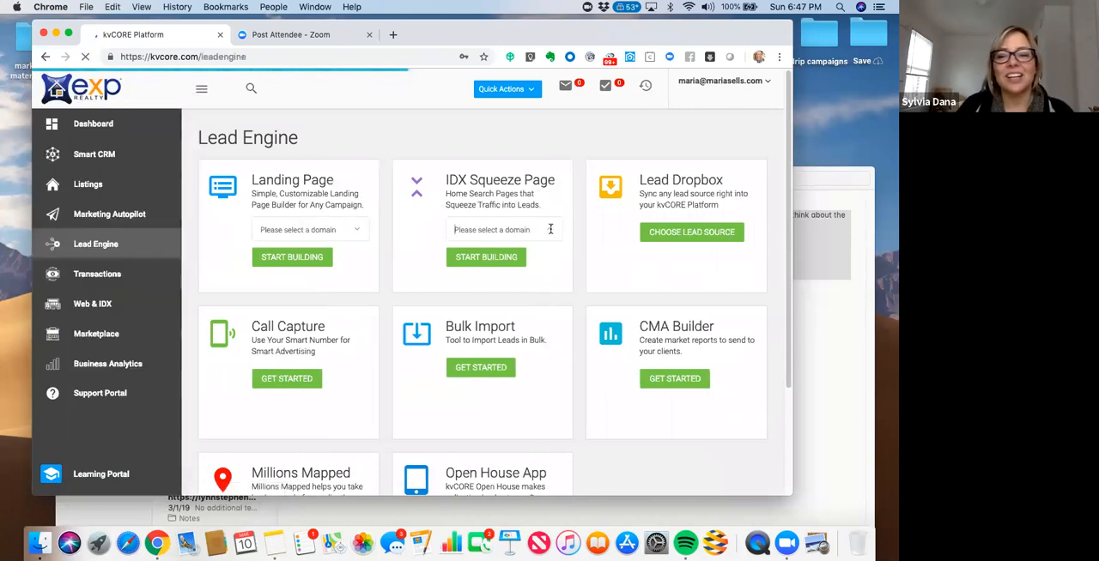
left_click(522, 255)
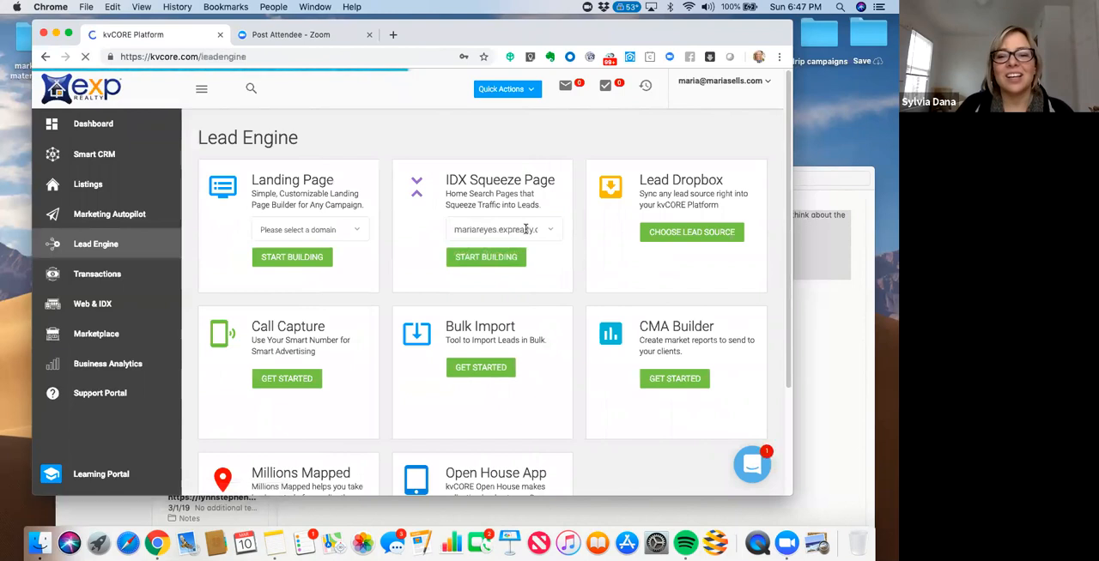
left_click(526, 230)
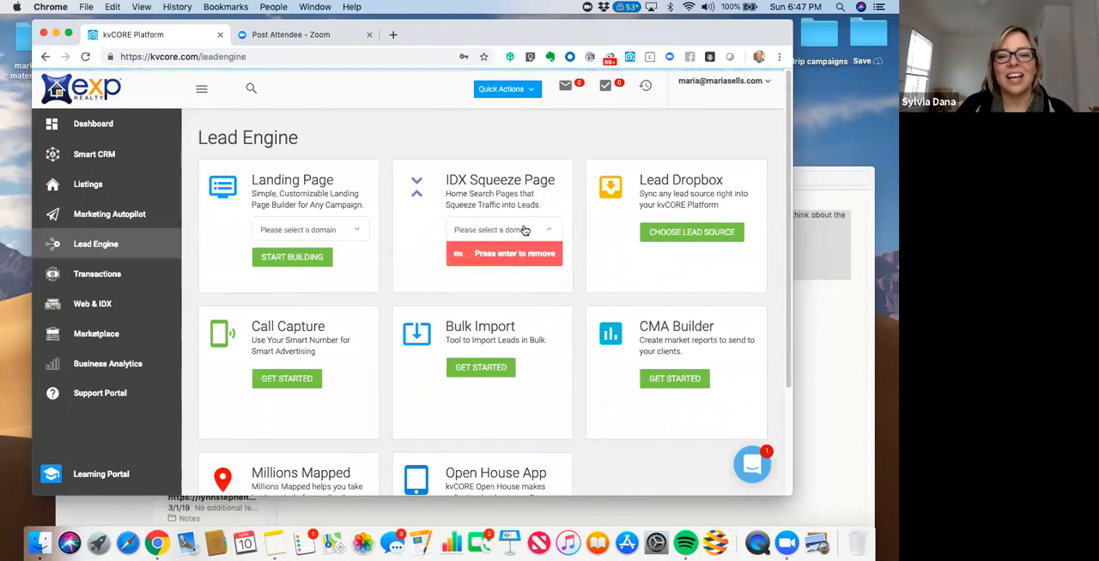
left_click(545, 232)
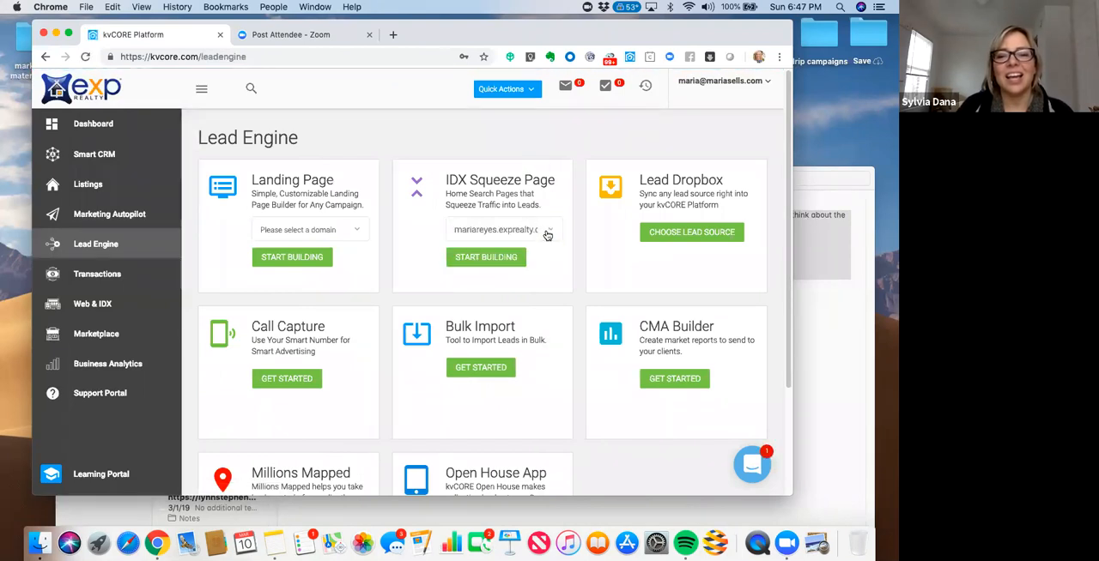
left_click(498, 259)
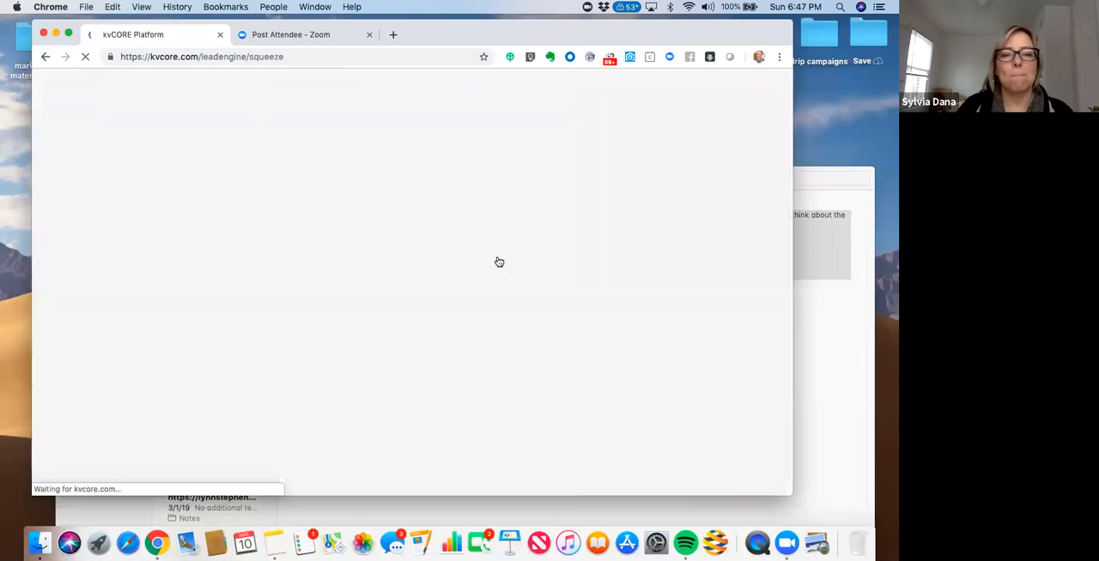
left_click(393, 36)
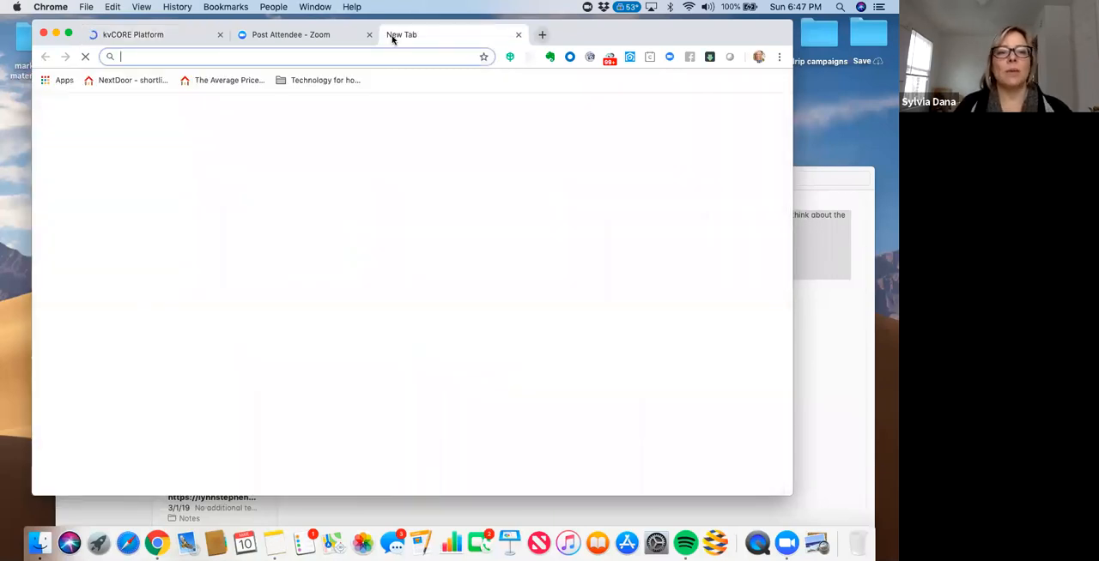
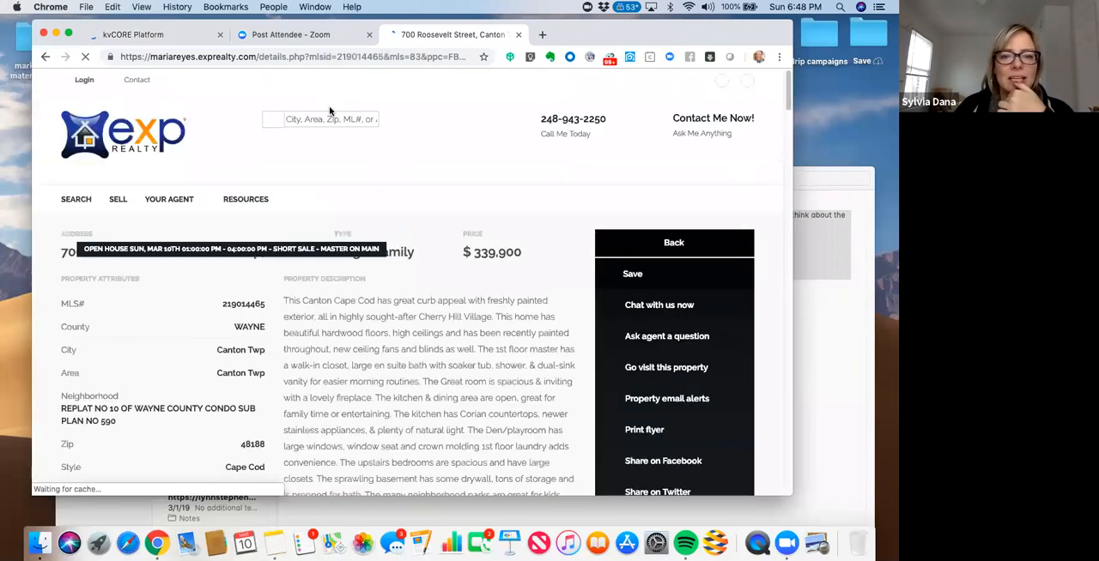
left_click_drag(223, 304, 261, 306)
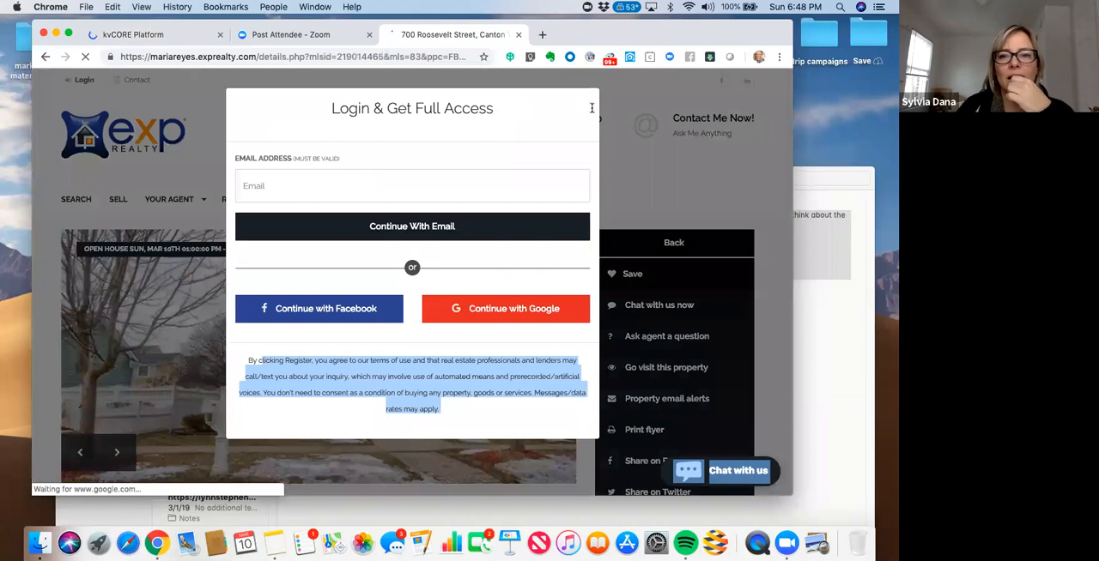
left_click_drag(752, 37, 722, 37)
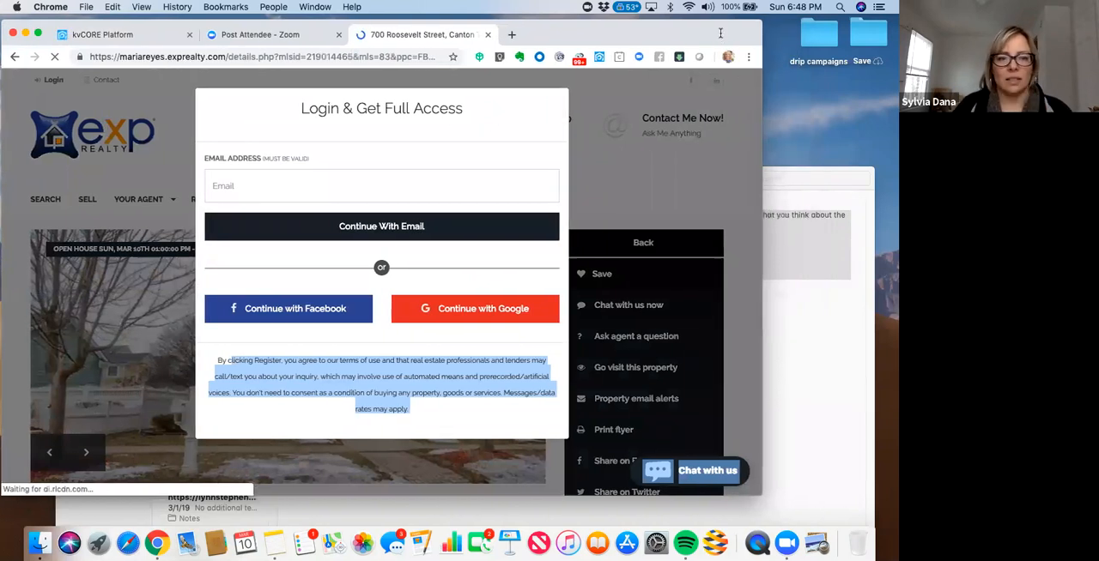
- Register on the listing page with the saved e-mail address, leaving the cell number blank, and highlight the property's MLS number
left_click(331, 183)
type("s")
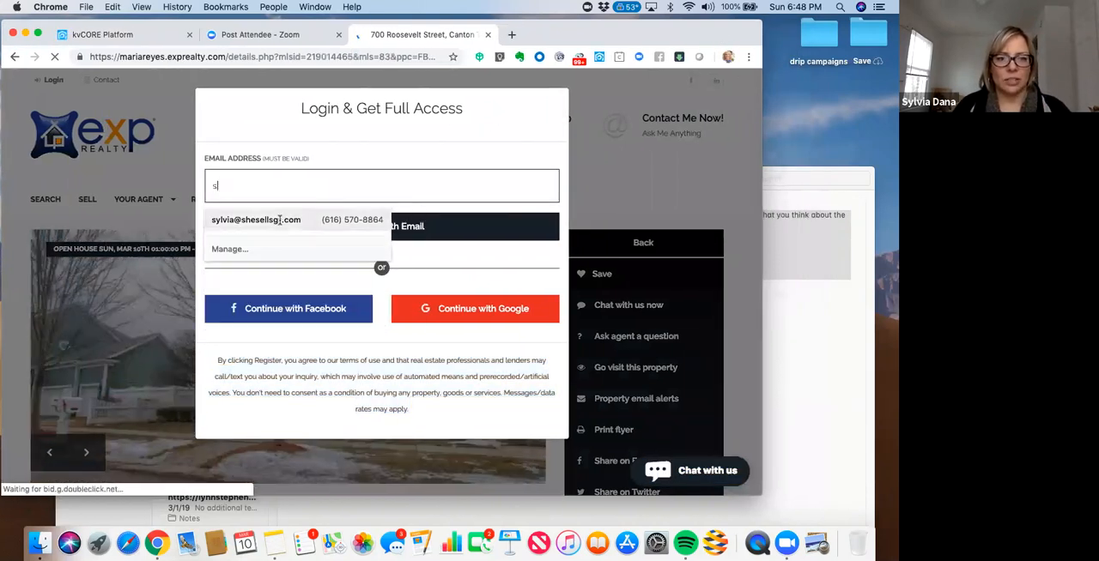
left_click(279, 221)
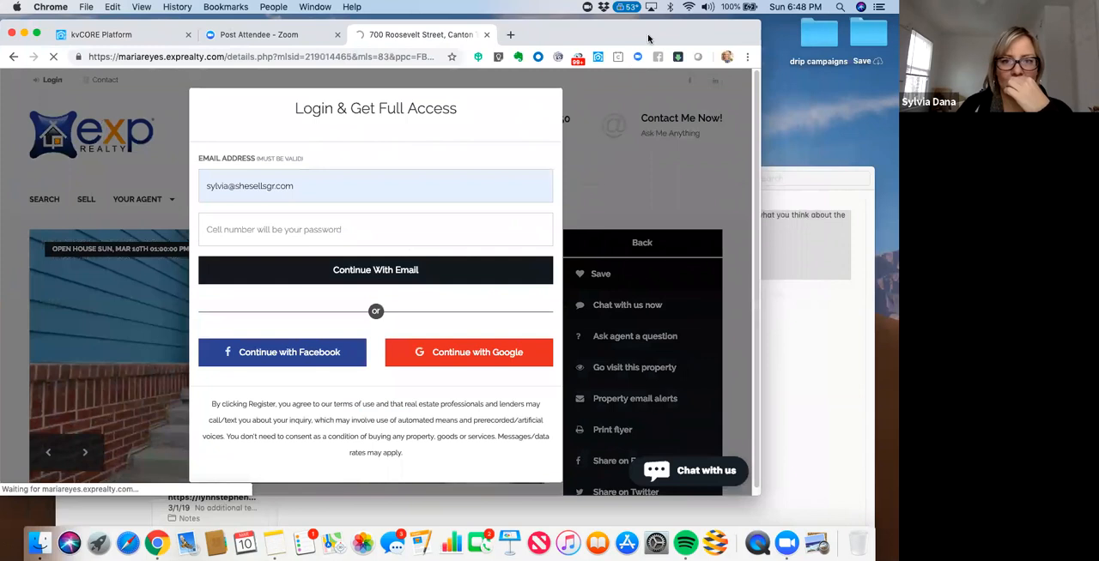
left_click_drag(620, 32, 605, 31)
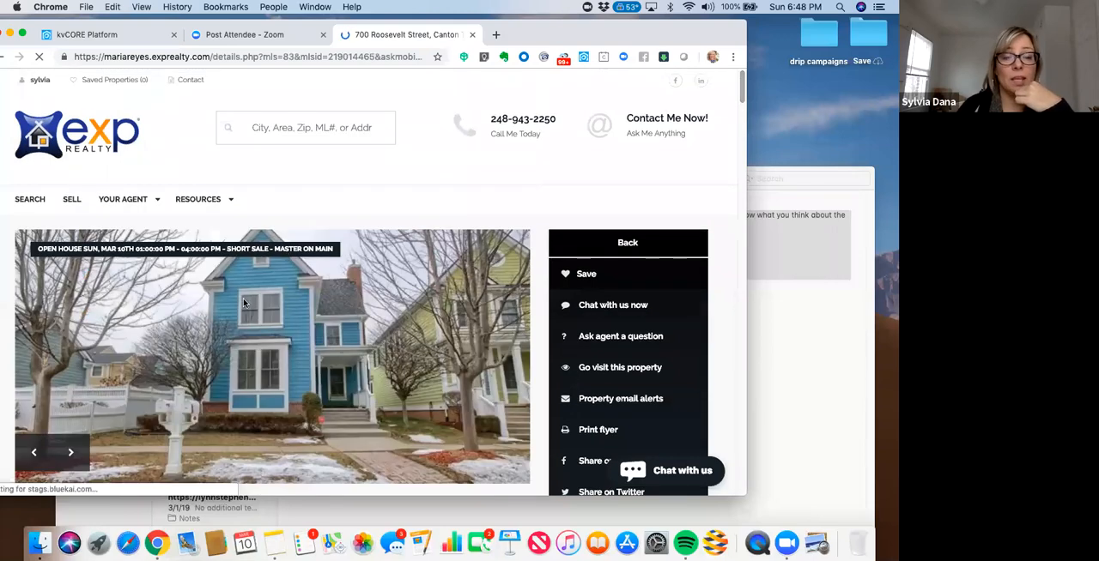
left_click_drag(742, 87, 743, 108)
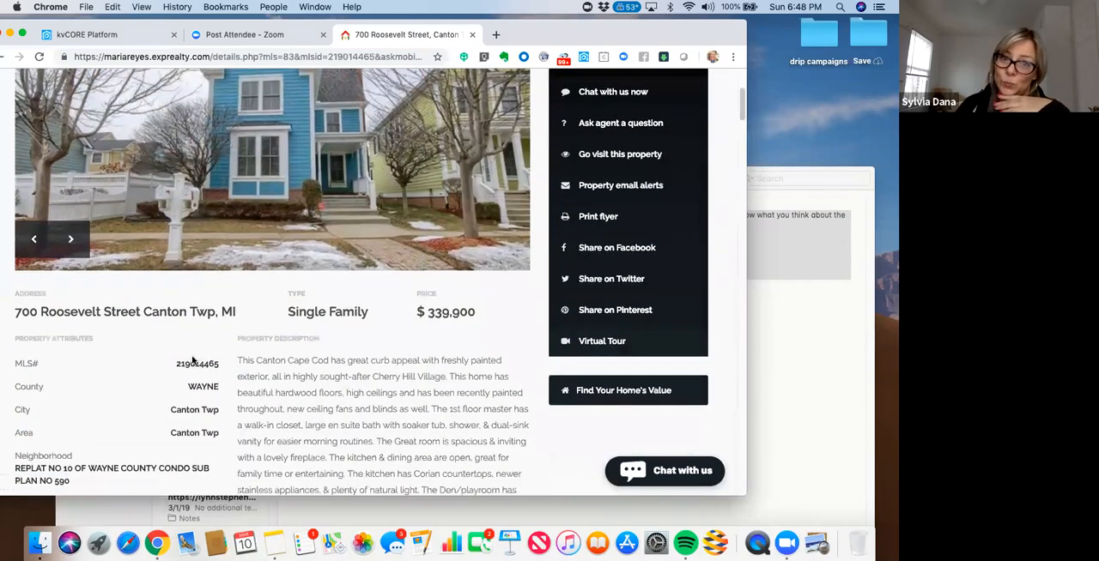
double_click(197, 363)
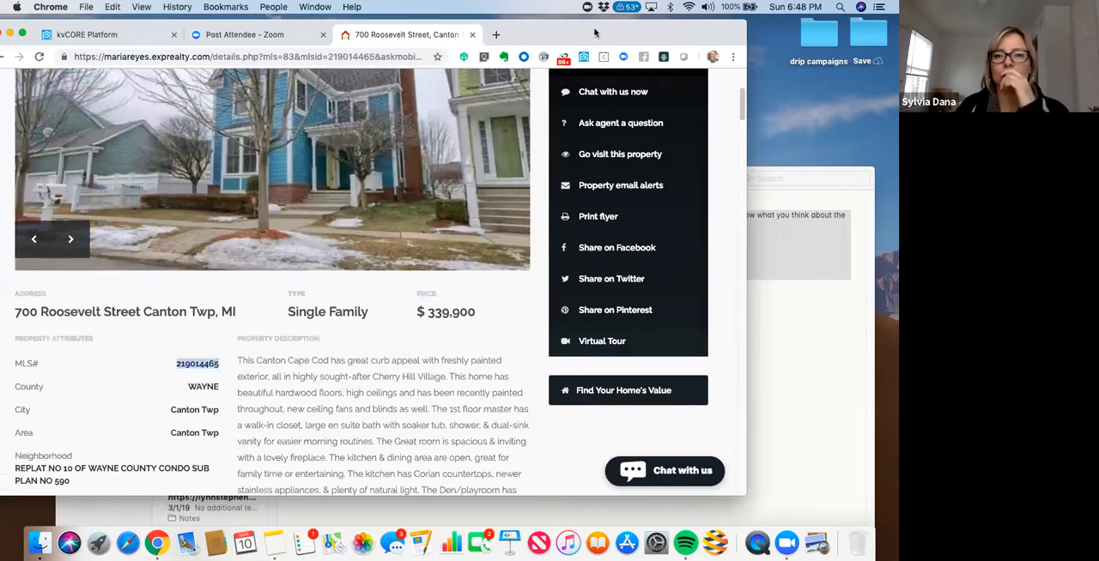
- On the kvCORE dashboard, check the new test lead's timeline for its hashtag and assigned campaign, and close the record
left_click_drag(108, 36, 146, 37)
left_click(144, 35)
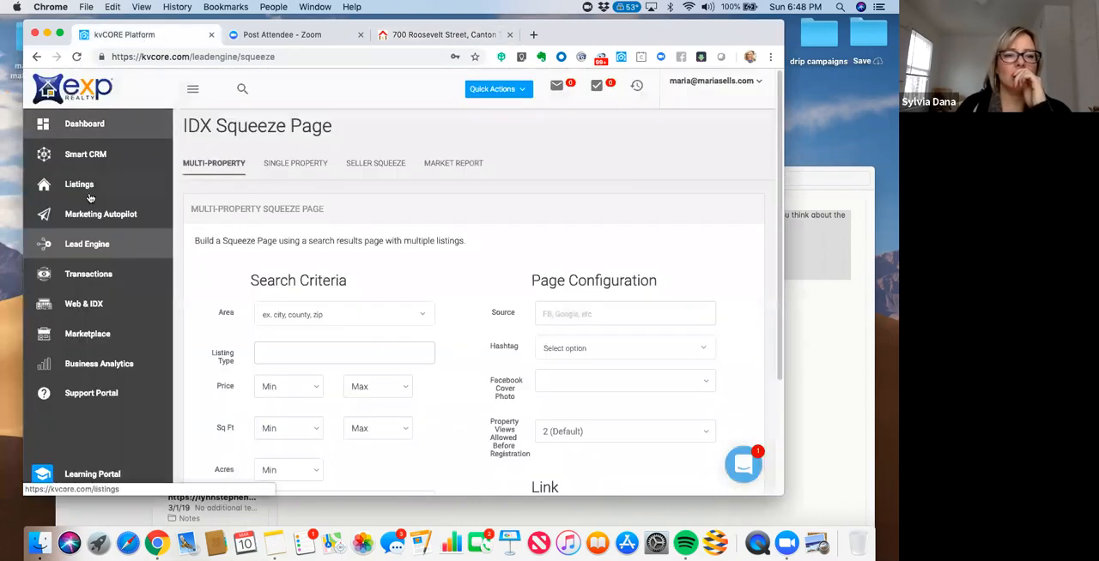
left_click(83, 130)
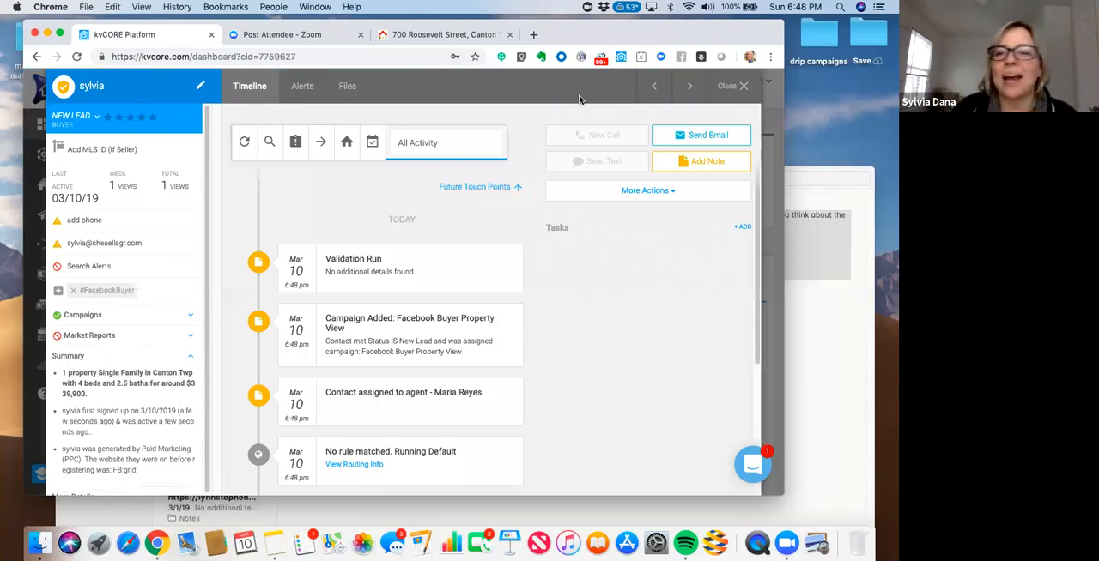
left_click(742, 86)
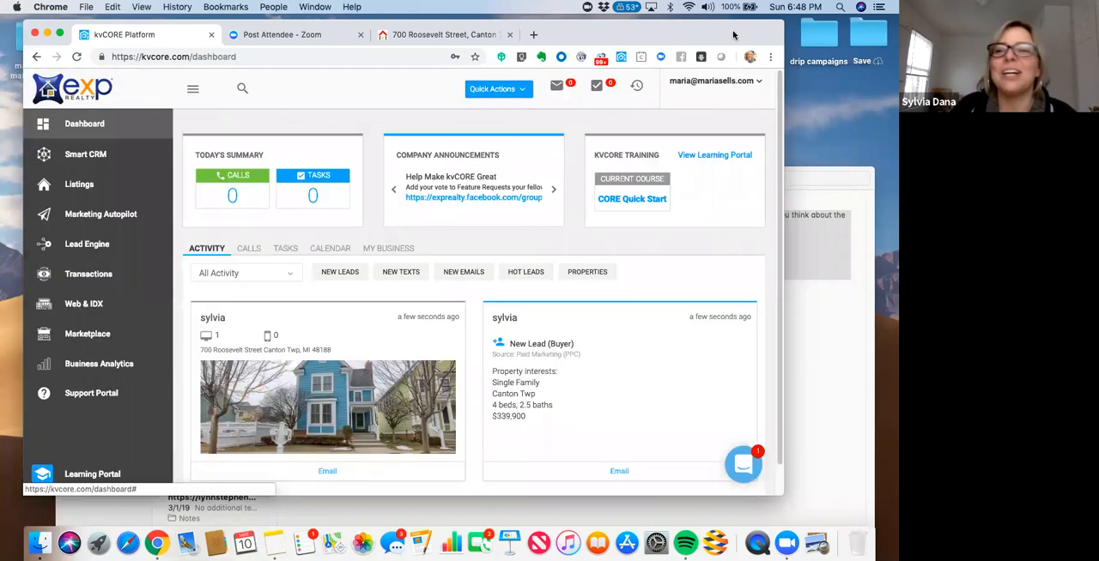
left_click_drag(733, 34, 743, 36)
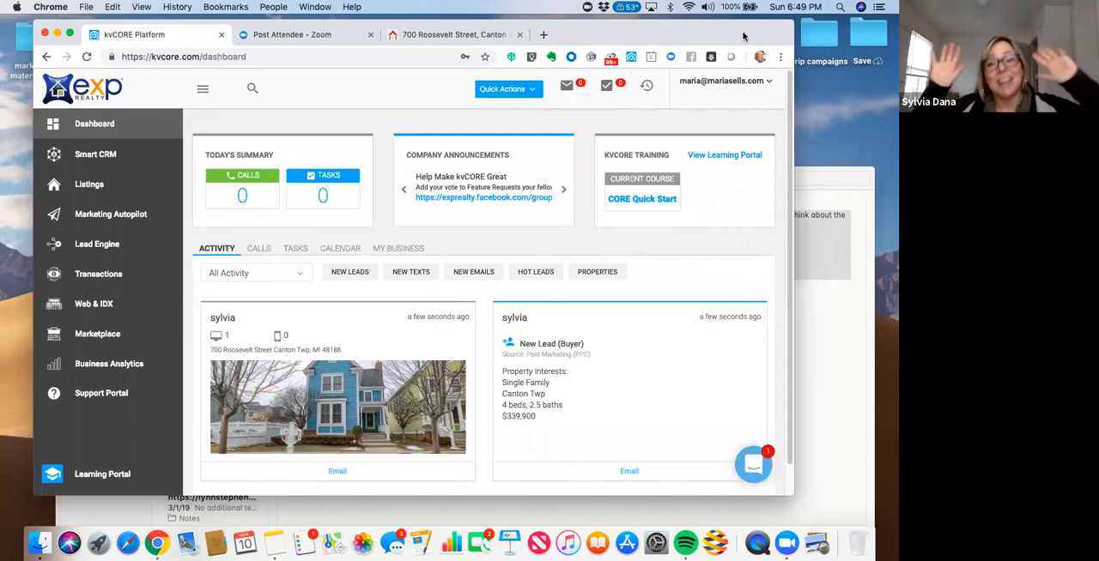
- Return to the property listing and open the signed-in visitor's account page from the page header
left_click(474, 35)
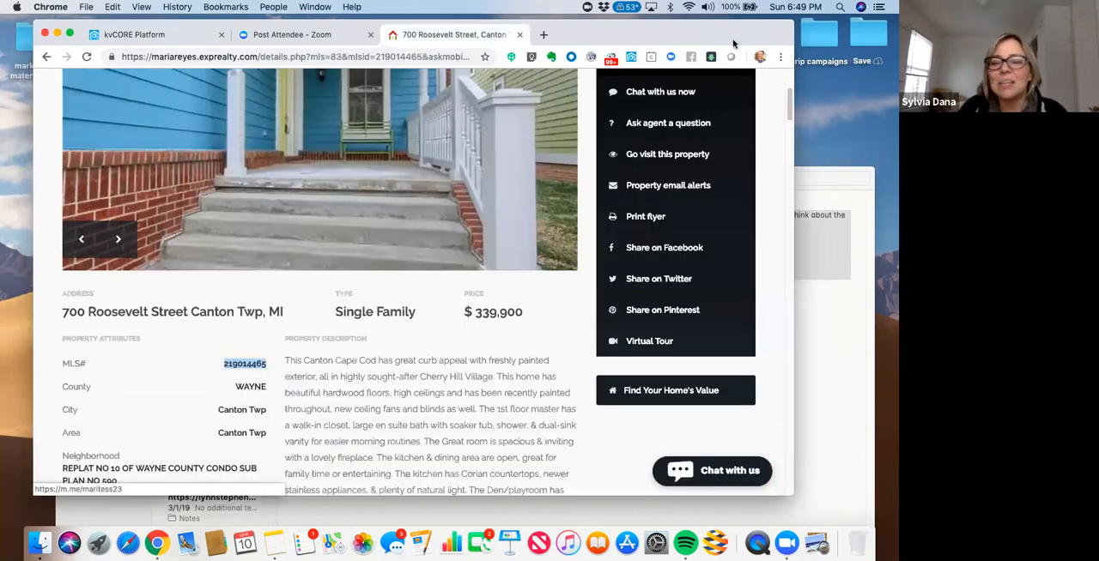
left_click_drag(721, 38, 796, 39)
scroll(725, 129, "up", 5)
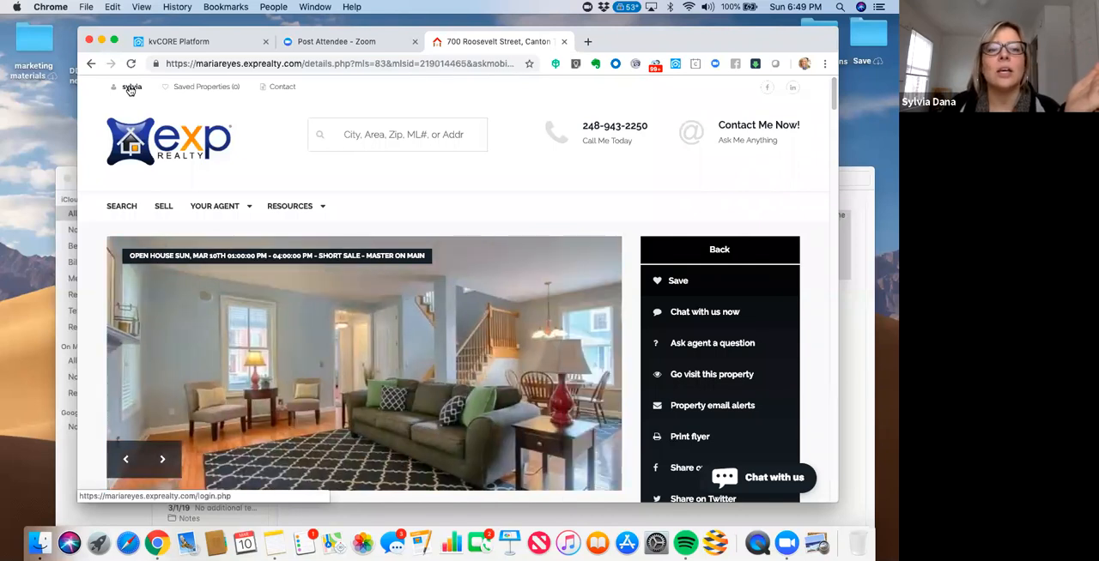
left_click(131, 89)
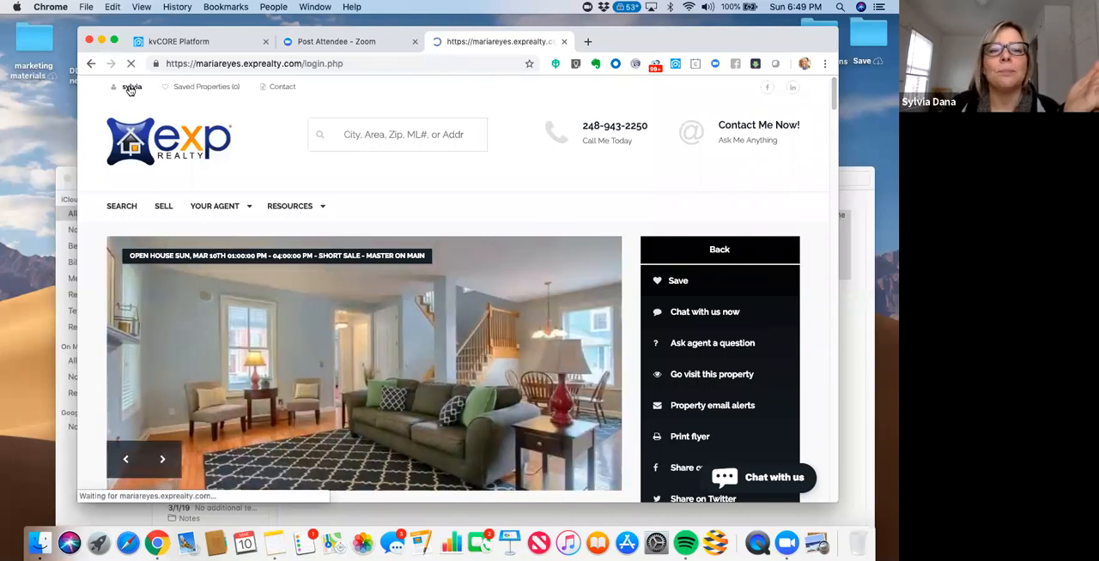
- Examine the signed-in visitor's Listing Alerts page, including its alert criteria, unsubscribe and log-out options
left_click_drag(712, 39, 638, 30)
left_click_drag(719, 30, 704, 29)
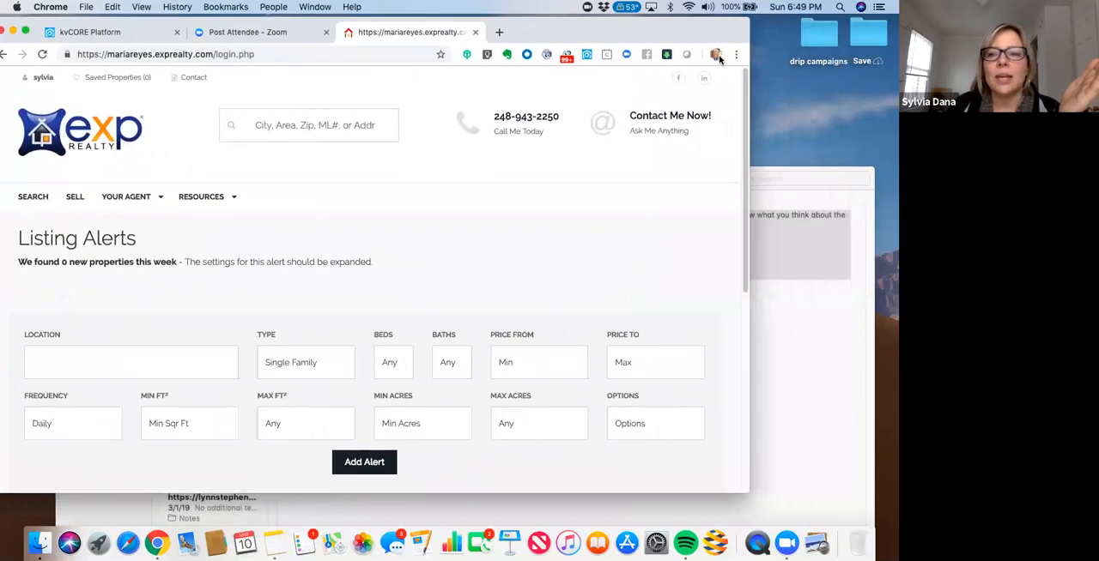
left_click_drag(745, 80, 744, 204)
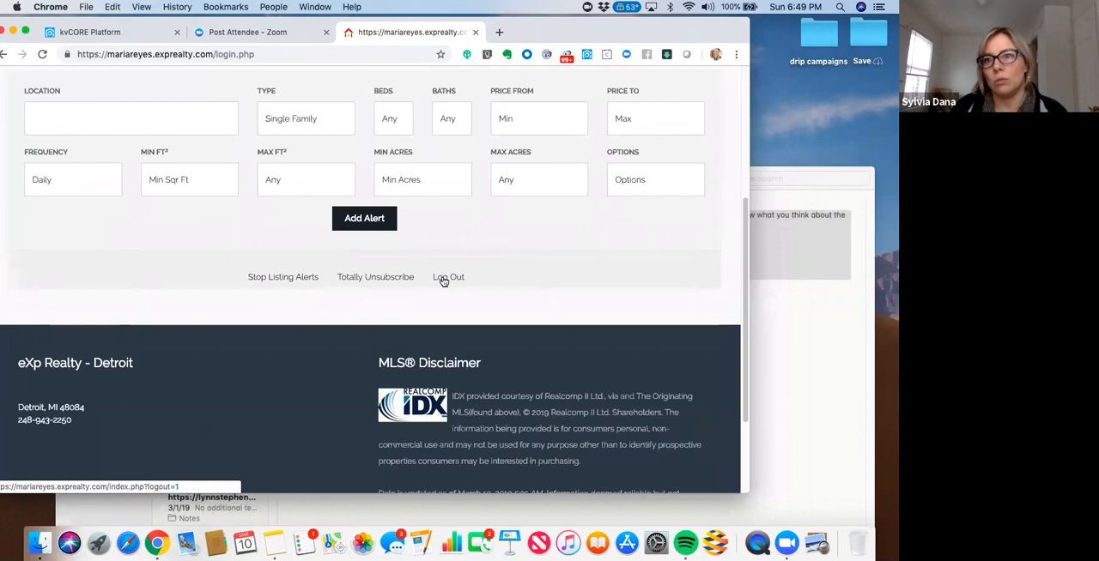
left_click_drag(619, 35, 668, 48)
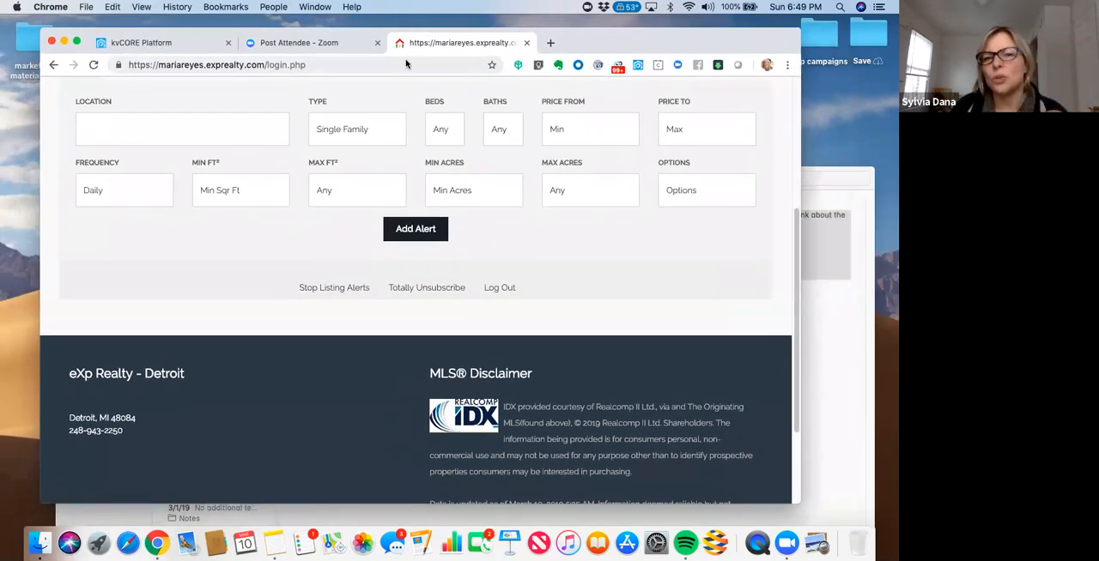
- Switch to the kvCORE dashboard to view the recent activity of the new test lead
left_click(202, 46)
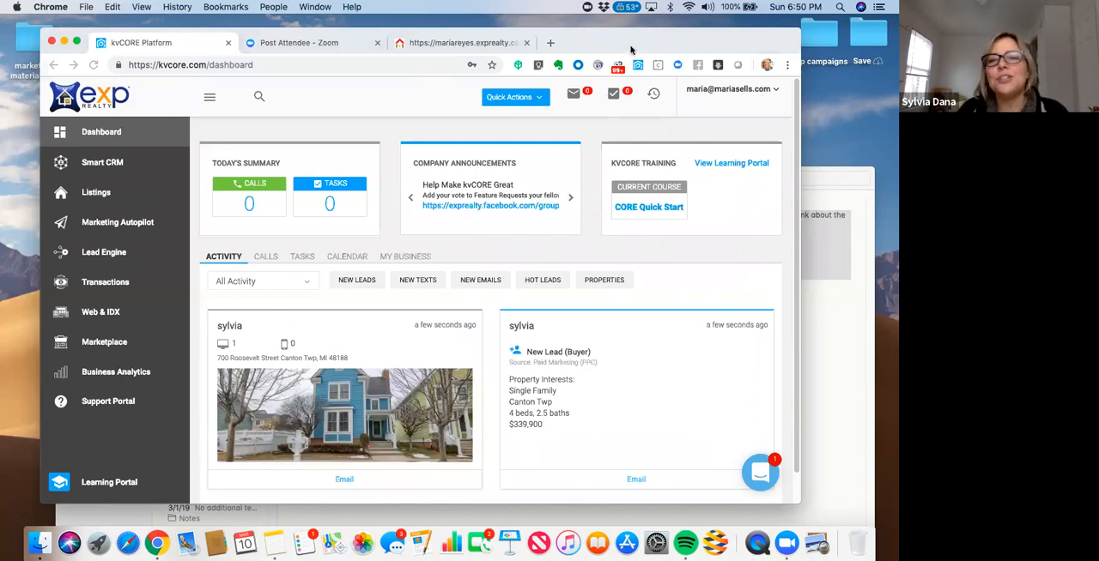
left_click_drag(631, 49, 592, 49)
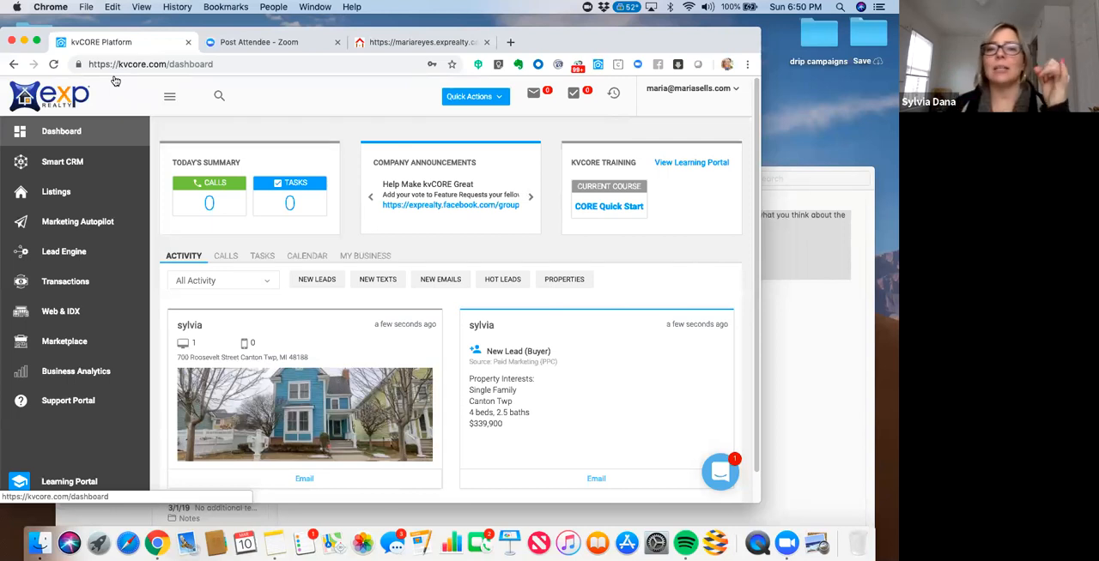
left_click_drag(723, 45, 722, 79)
left_click(458, 72)
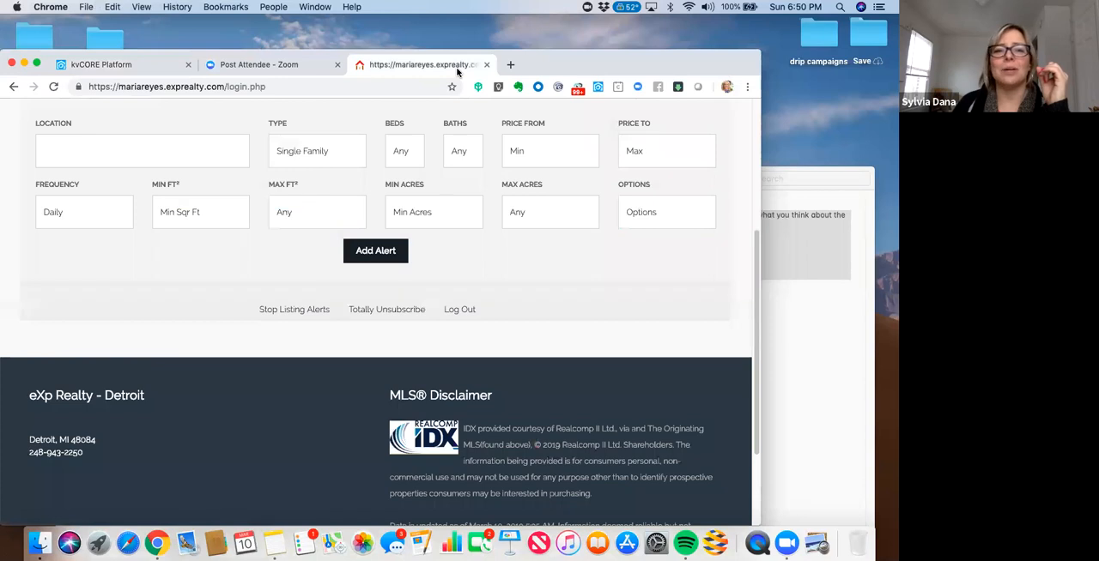
left_click_drag(647, 67, 687, 81)
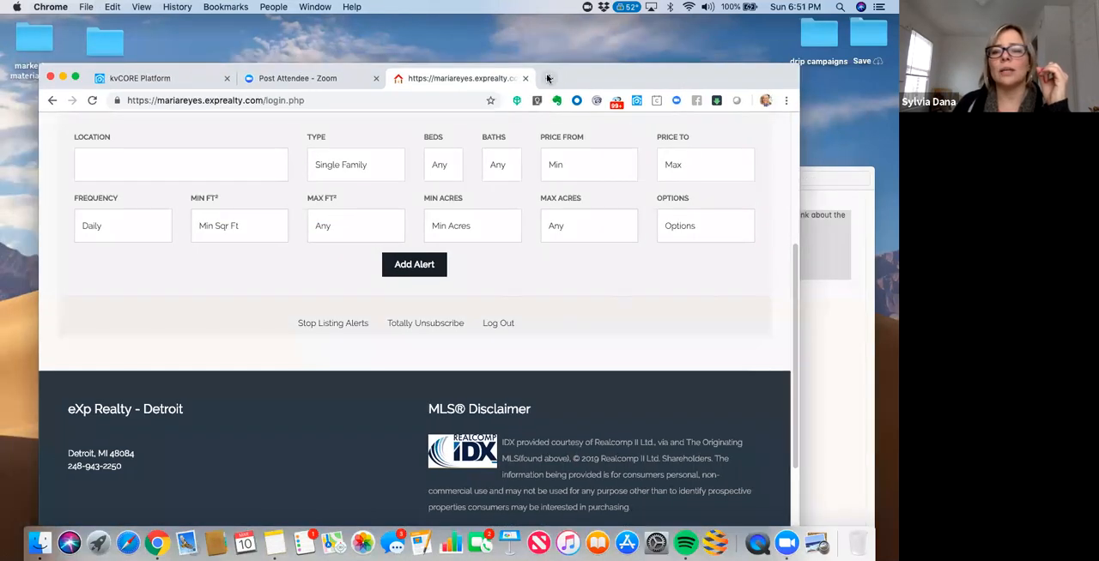
left_click(548, 78)
left_click(485, 79)
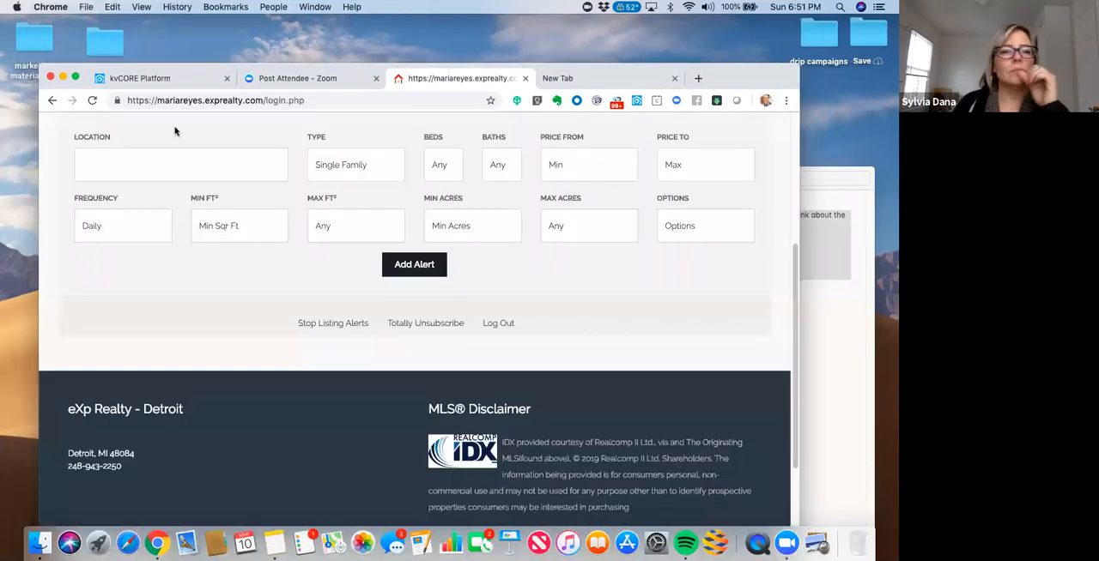
left_click(53, 101)
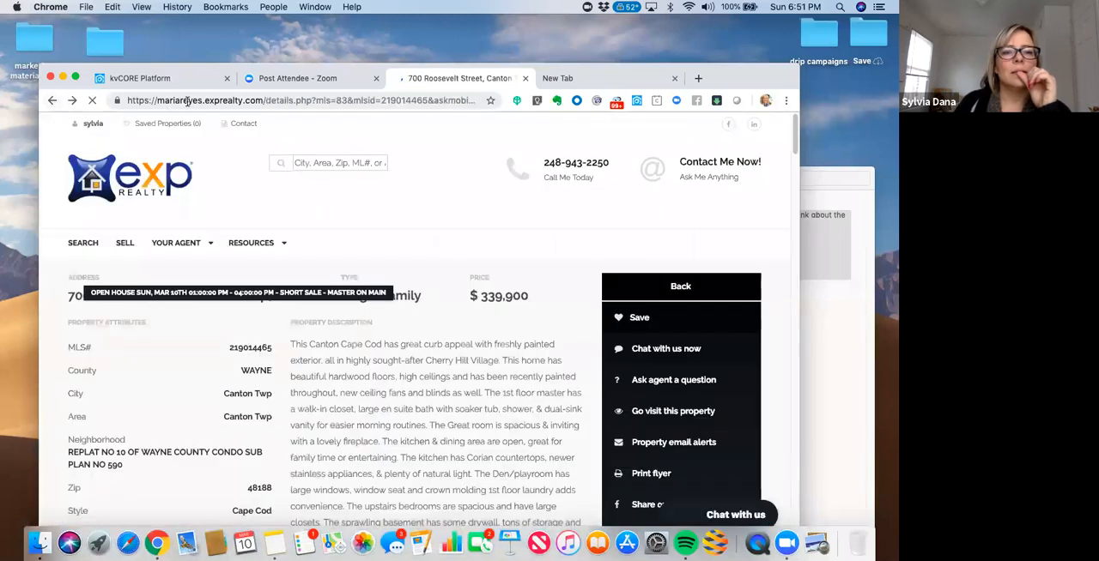
left_click(187, 100)
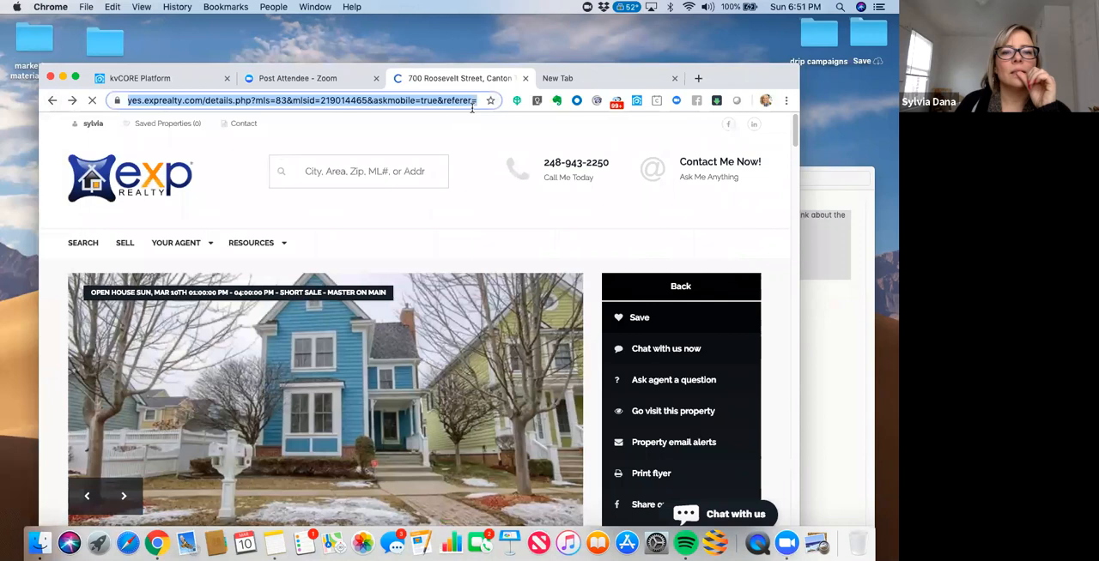
left_click(133, 99)
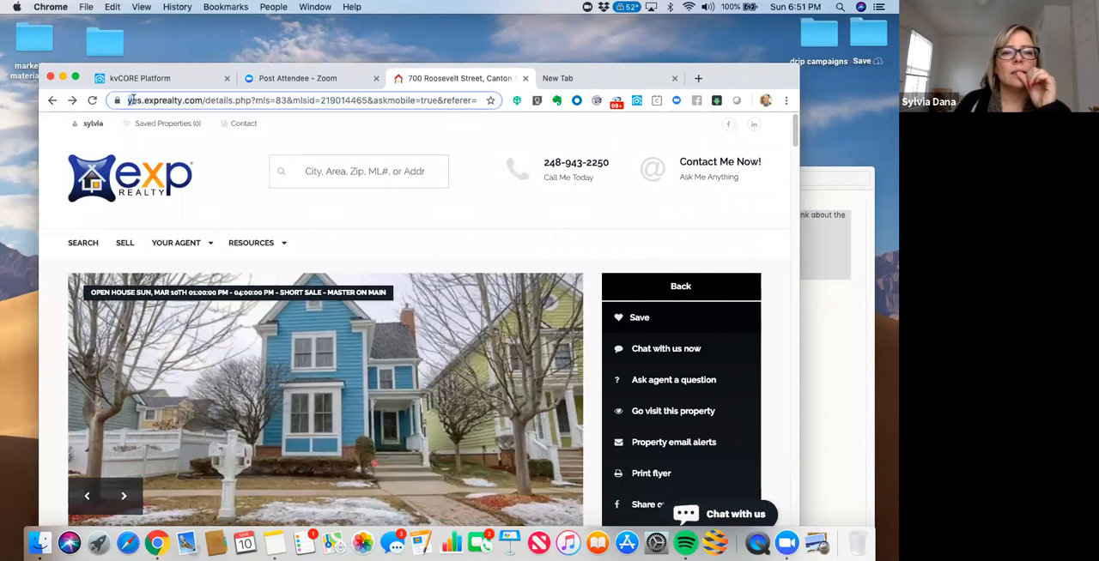
left_click_drag(134, 100, 573, 85)
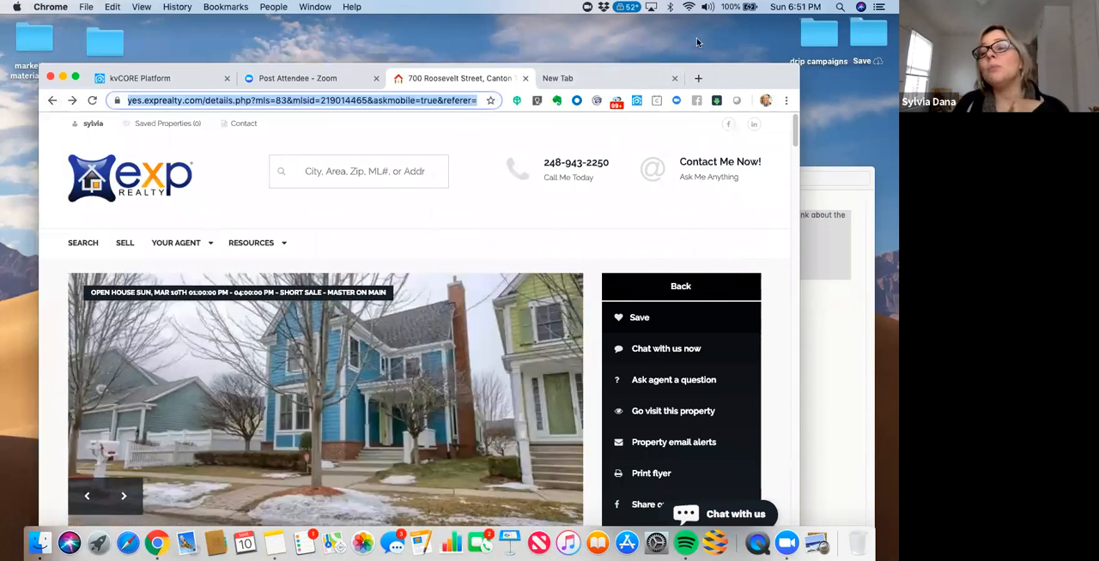
left_click_drag(714, 77, 698, 44)
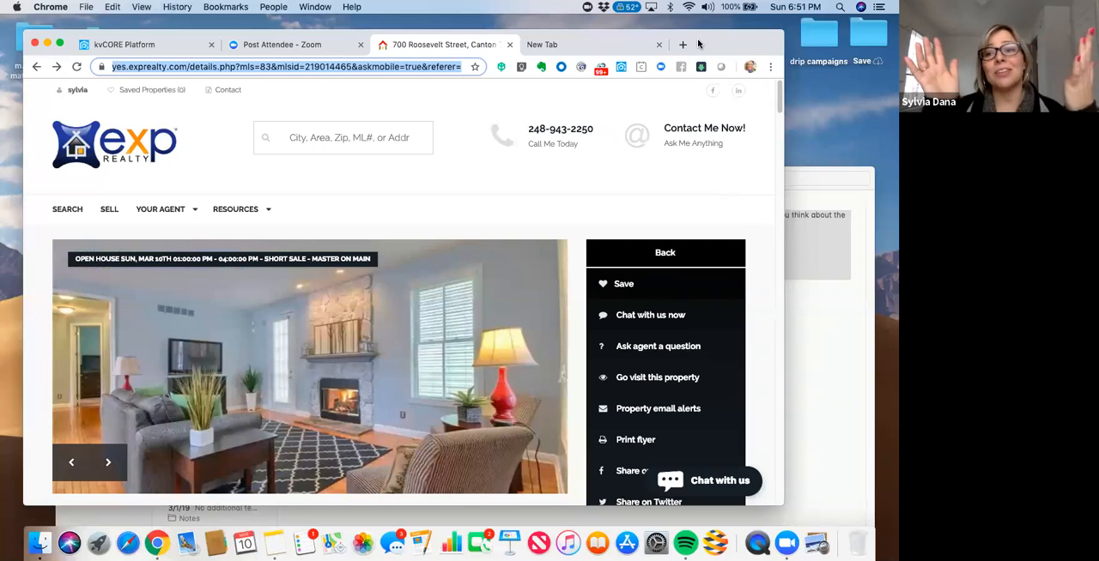
left_click_drag(709, 42, 715, 35)
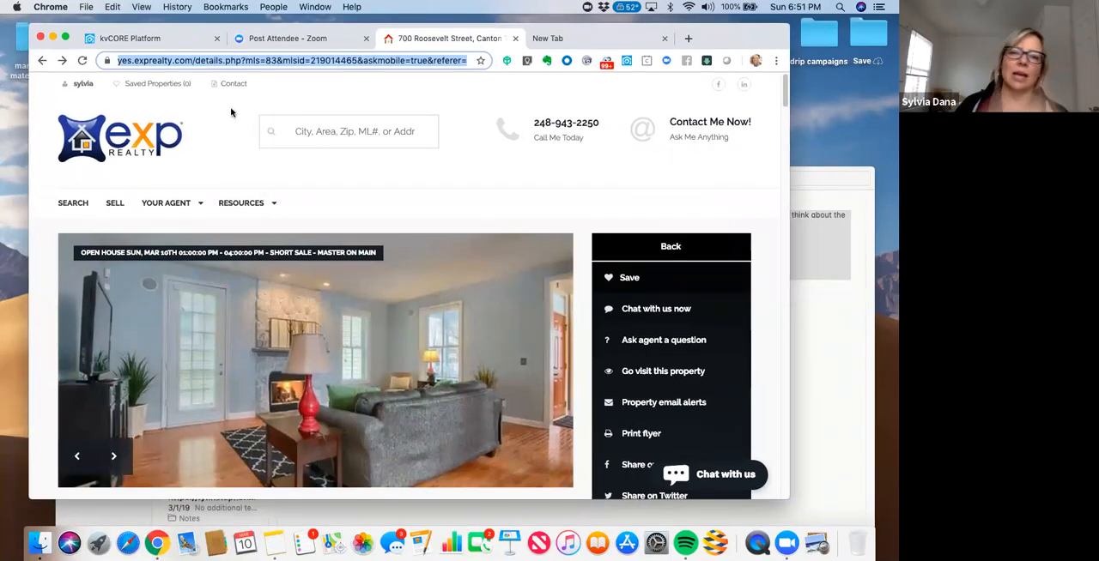
- Open the test lead's record from the kvCORE dashboard and expand its list of assigned campaigns
left_click(166, 43)
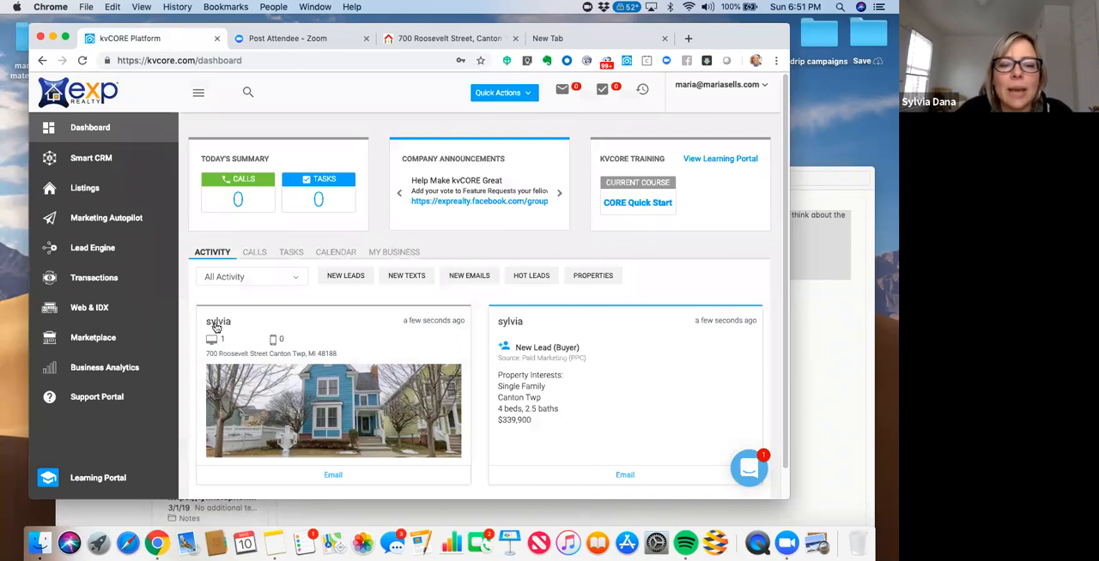
left_click(217, 326)
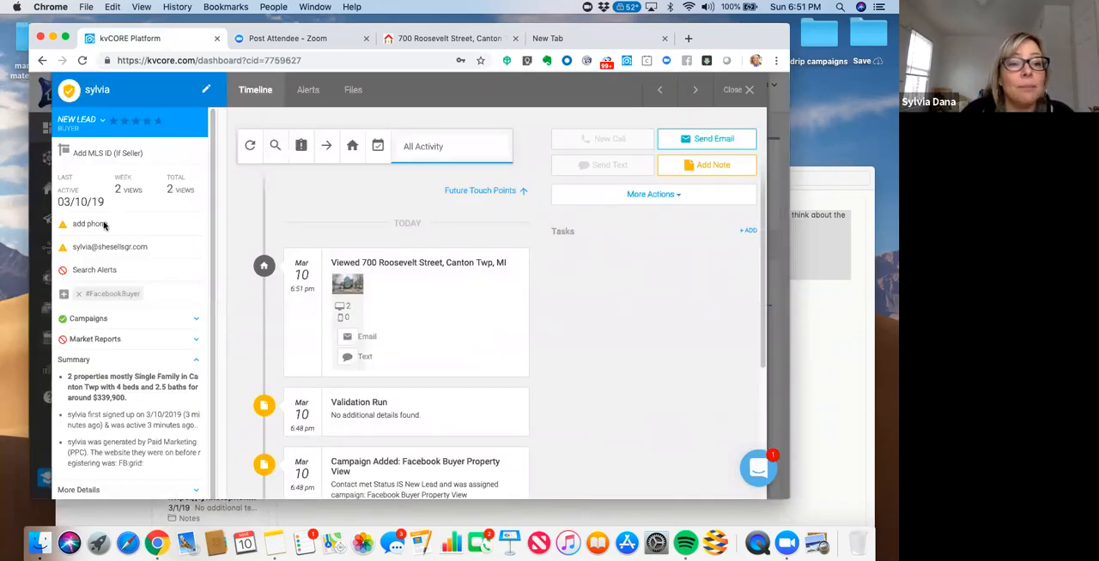
scroll(211, 254, "down", 2)
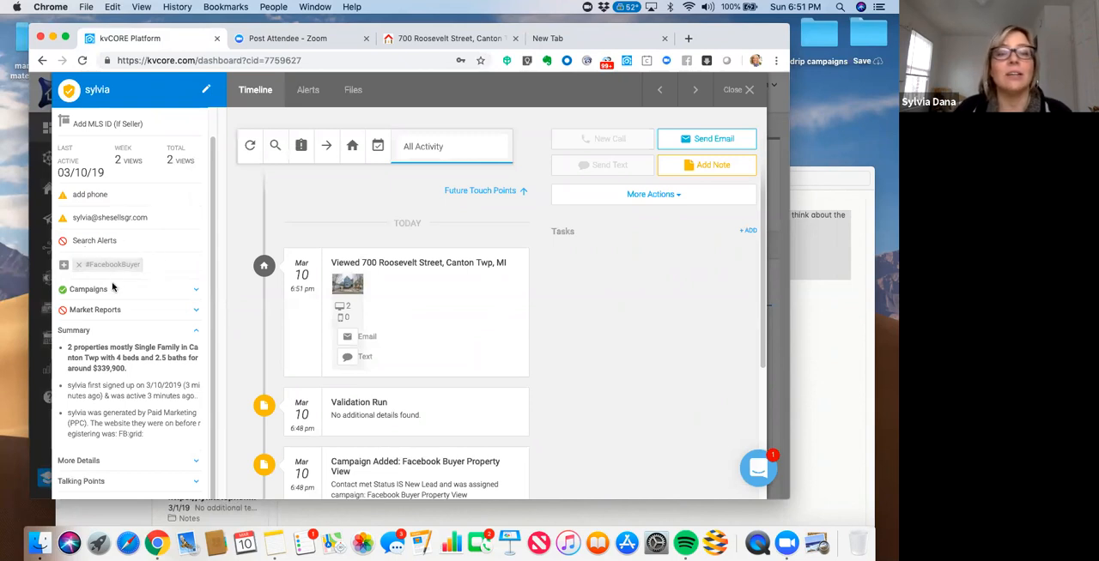
left_click(194, 292)
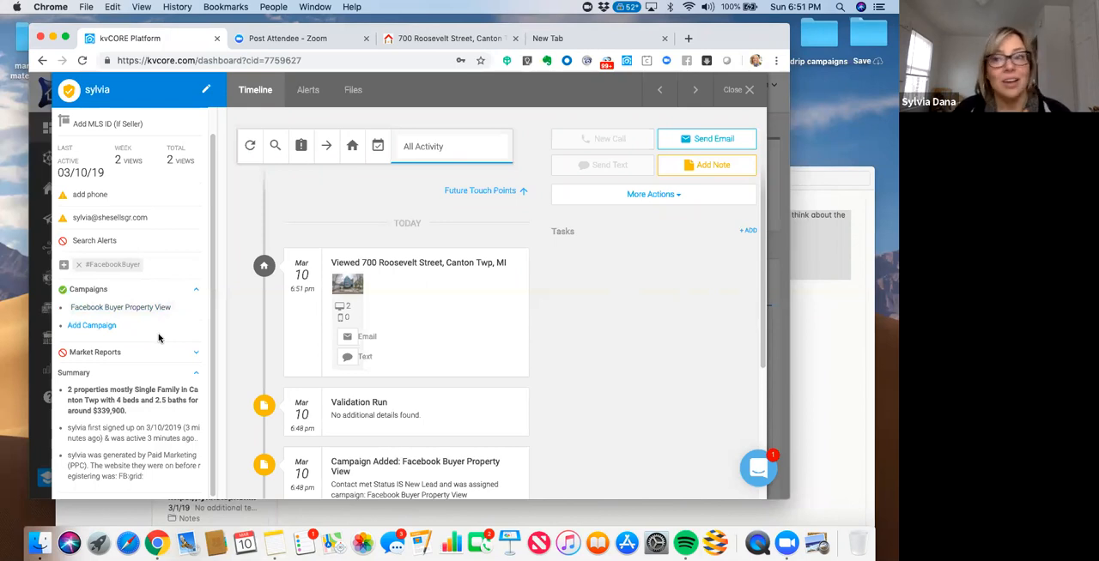
- Review the lead's timeline entries for the campaign assignment, agent assignment, routing and hashtag
left_click_drag(726, 40, 667, 37)
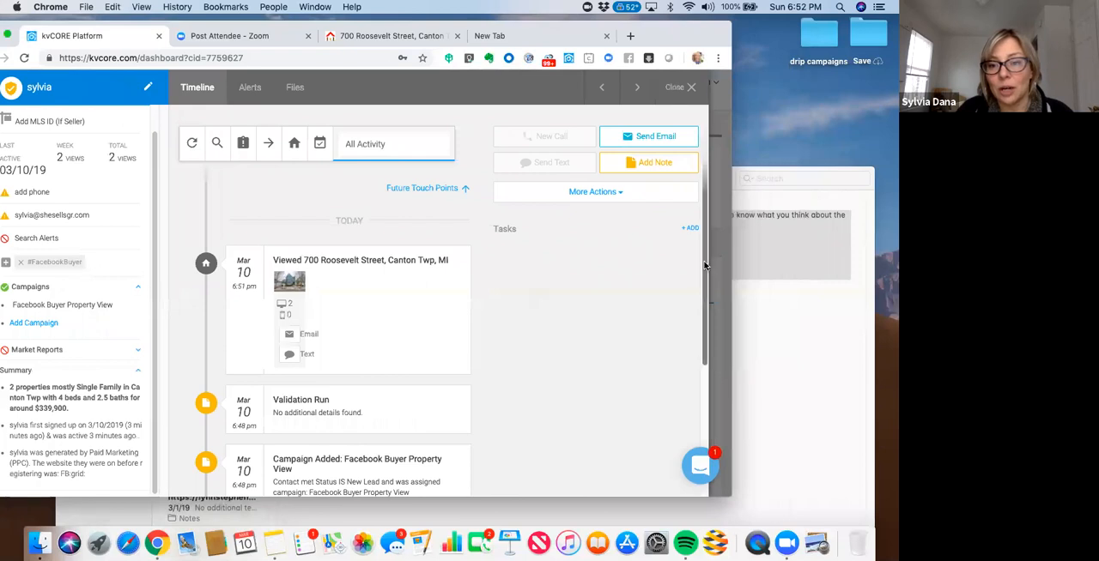
scroll(707, 329, "down", 2)
scroll(707, 329, "down", 3)
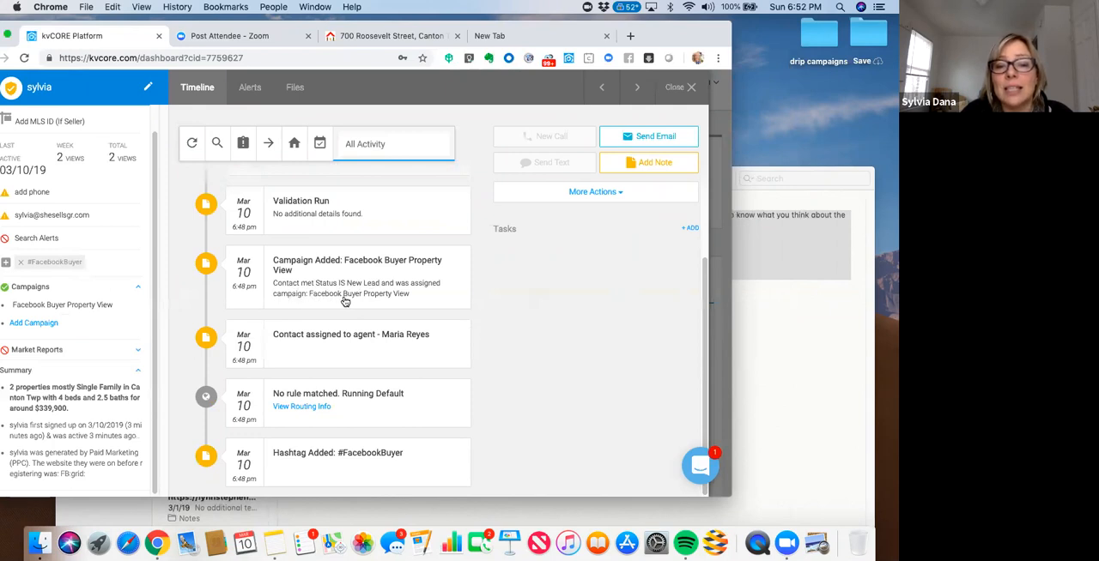
left_click_drag(703, 285, 697, 142)
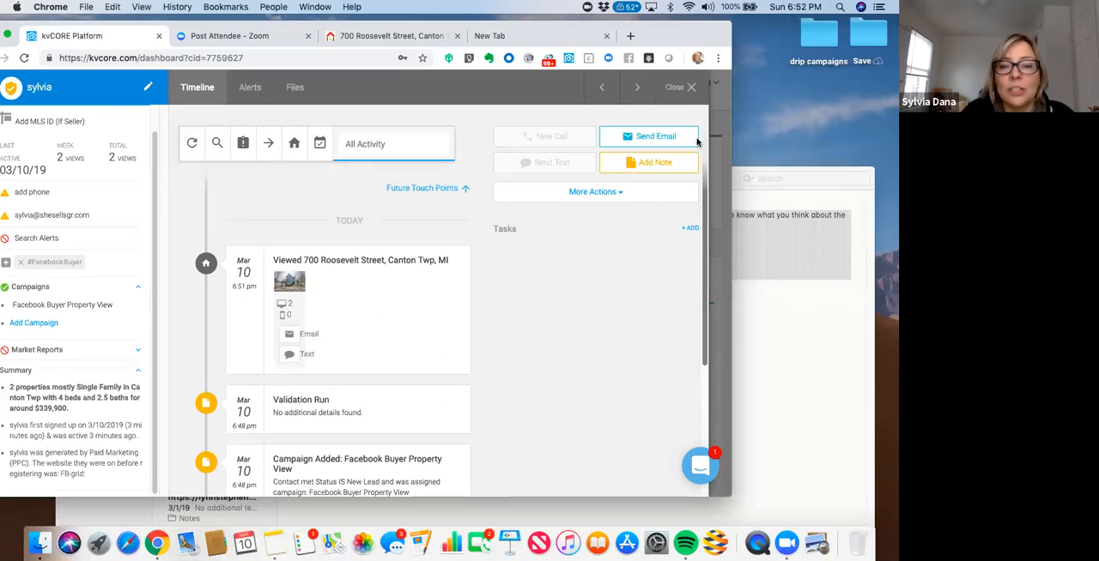
- Show the lead's future touch points and review the scheduled Facebook Buyer Property View campaign messages
left_click(428, 188)
left_click_drag(662, 37, 694, 50)
left_click_drag(733, 345, 730, 320)
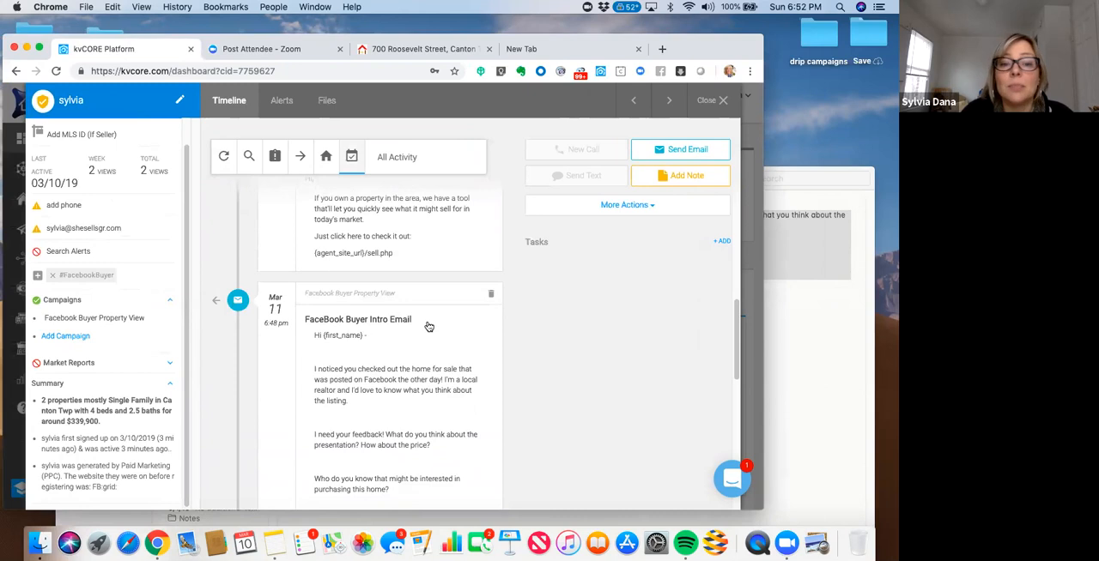
left_click_drag(738, 352, 732, 185)
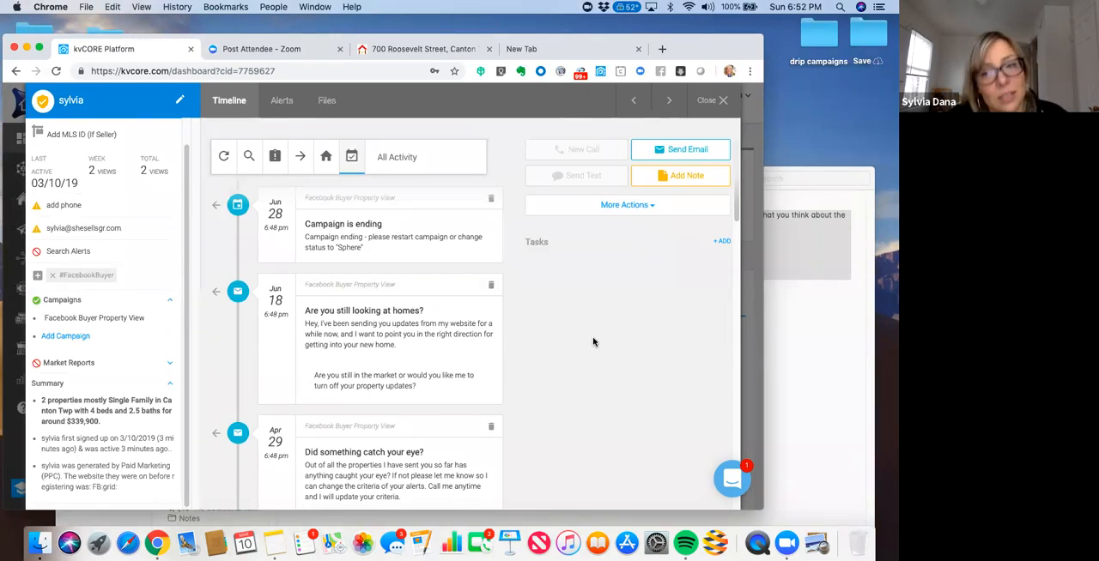
- View the additional collaboration and communication actions available for the lead, and close the record
left_click(639, 210)
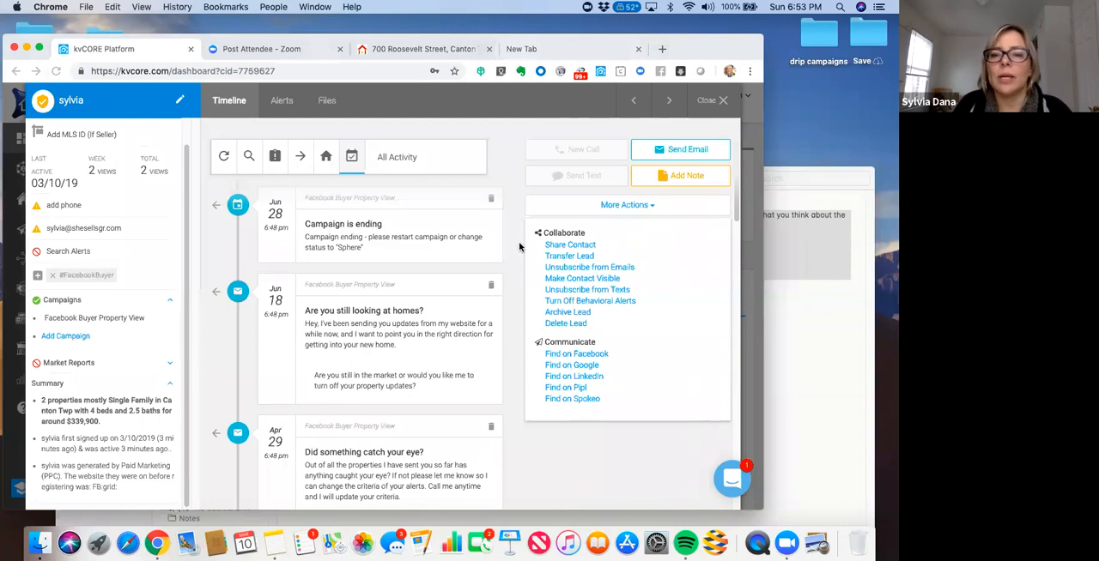
mouse_move(696, 42)
left_mouse_down()
mouse_move(686, 35)
mouse_move(697, 30)
left_mouse_up()
left_click(723, 90)
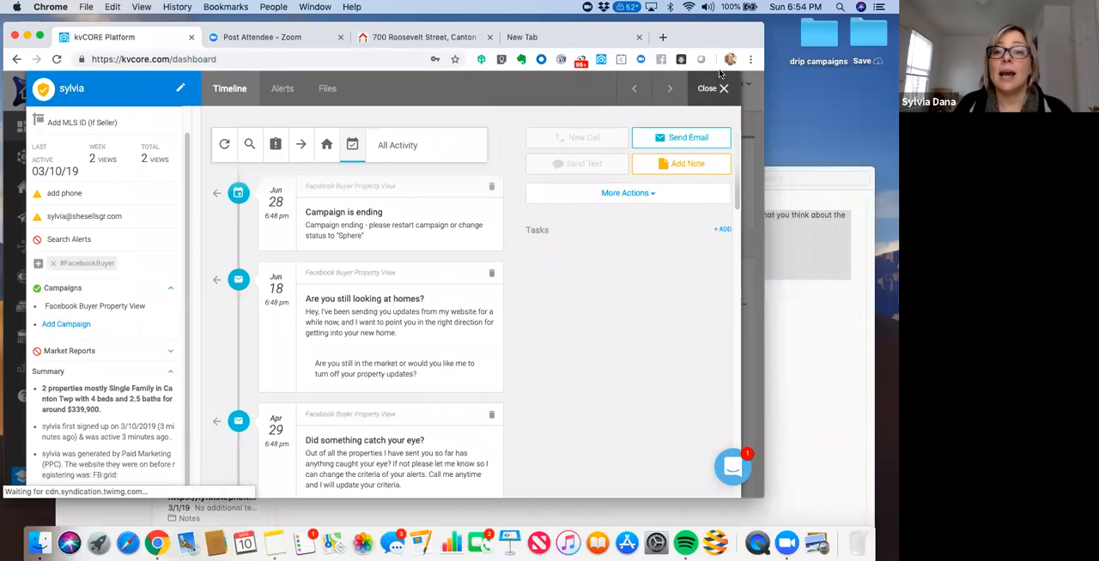
- Filter the dashboard's activity feed by Property Views, Questions and Valuations in turn
left_click_drag(706, 34, 712, 33)
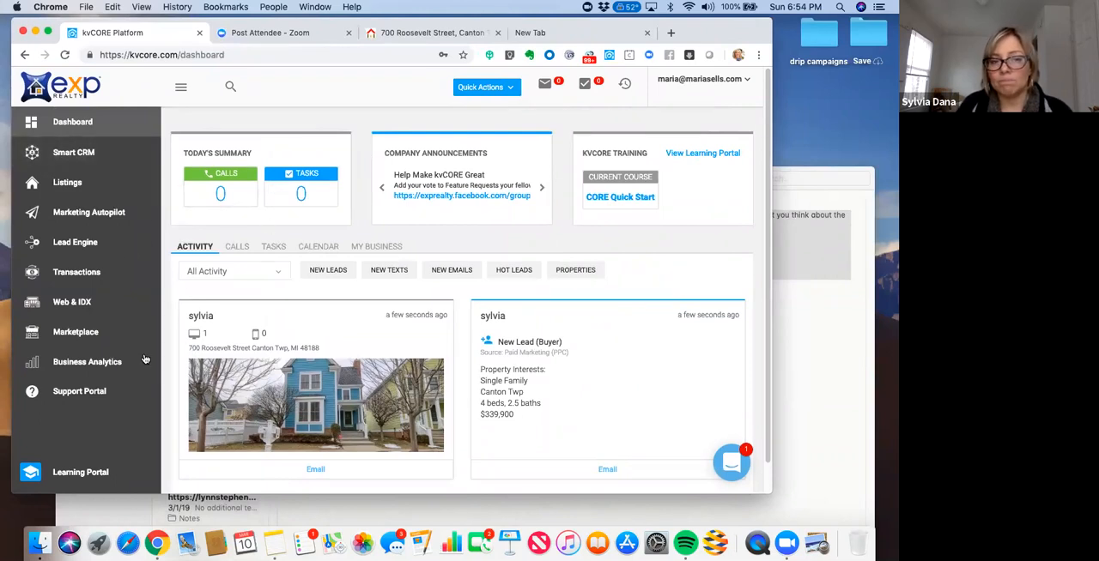
left_click(279, 277)
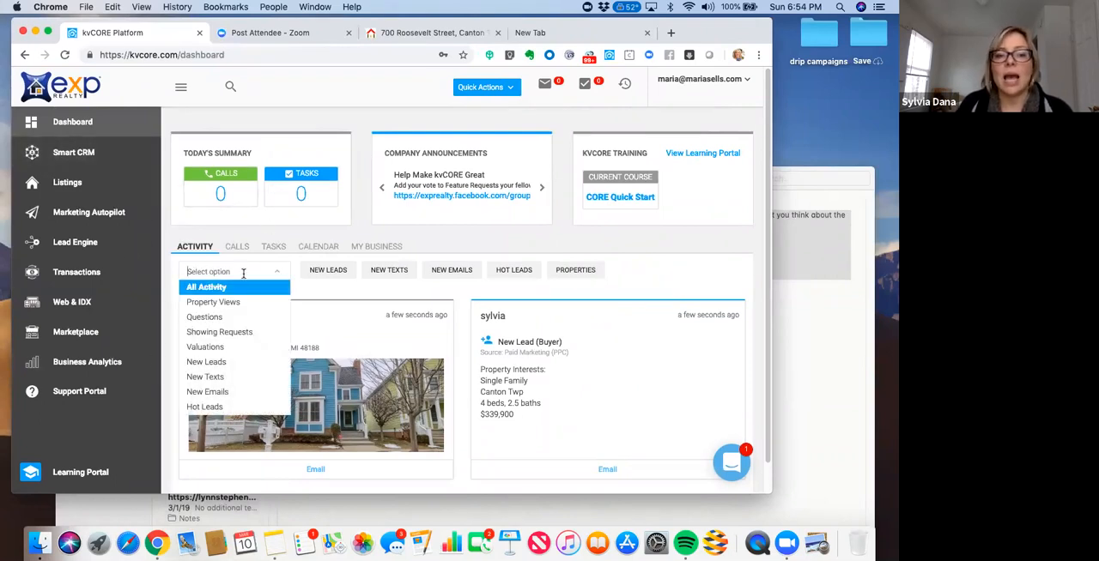
left_click(214, 306)
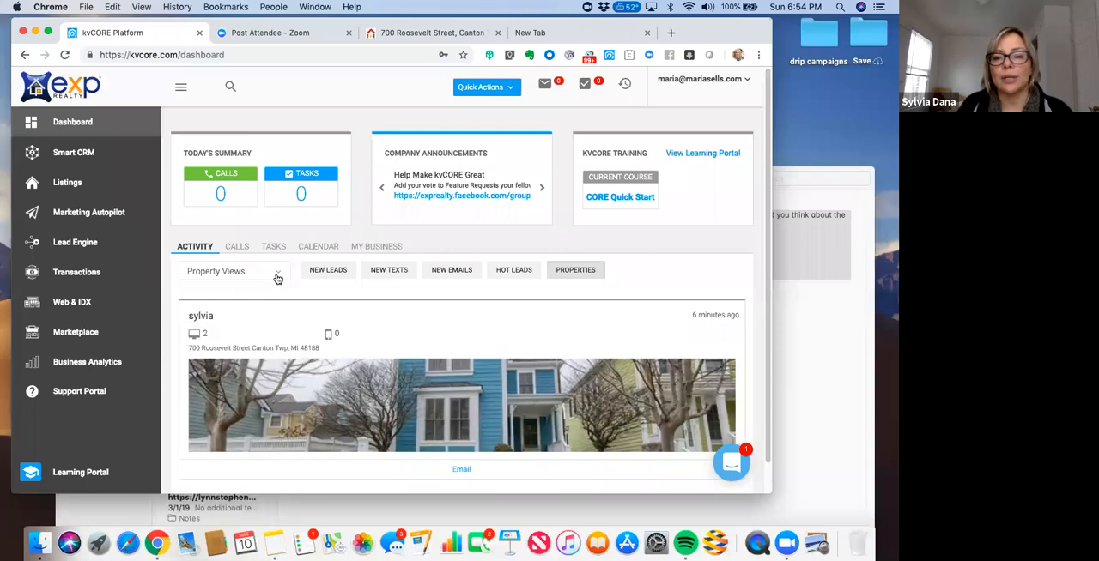
left_click(277, 277)
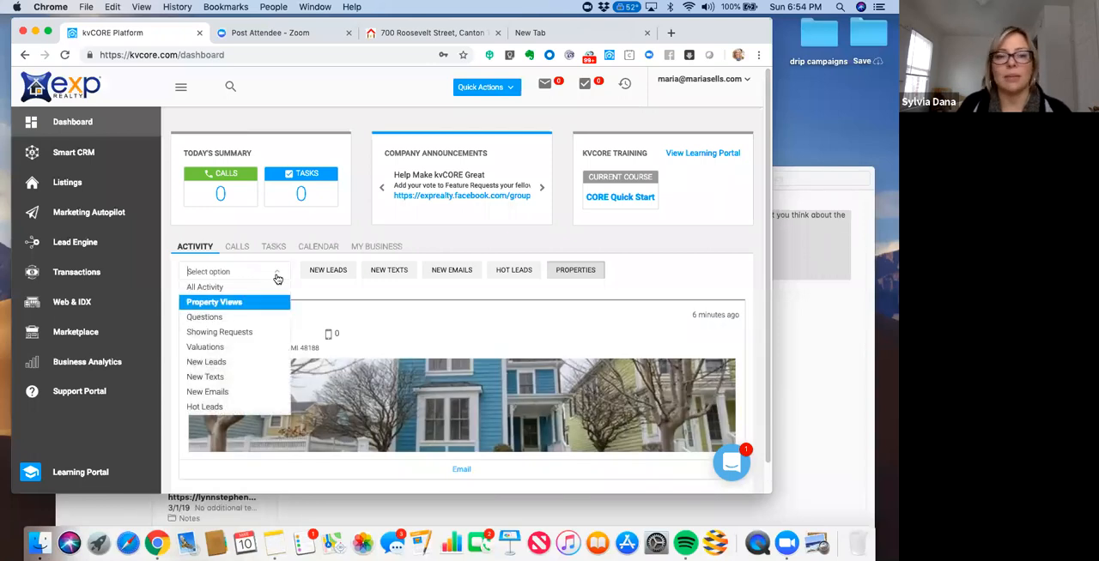
left_click(253, 324)
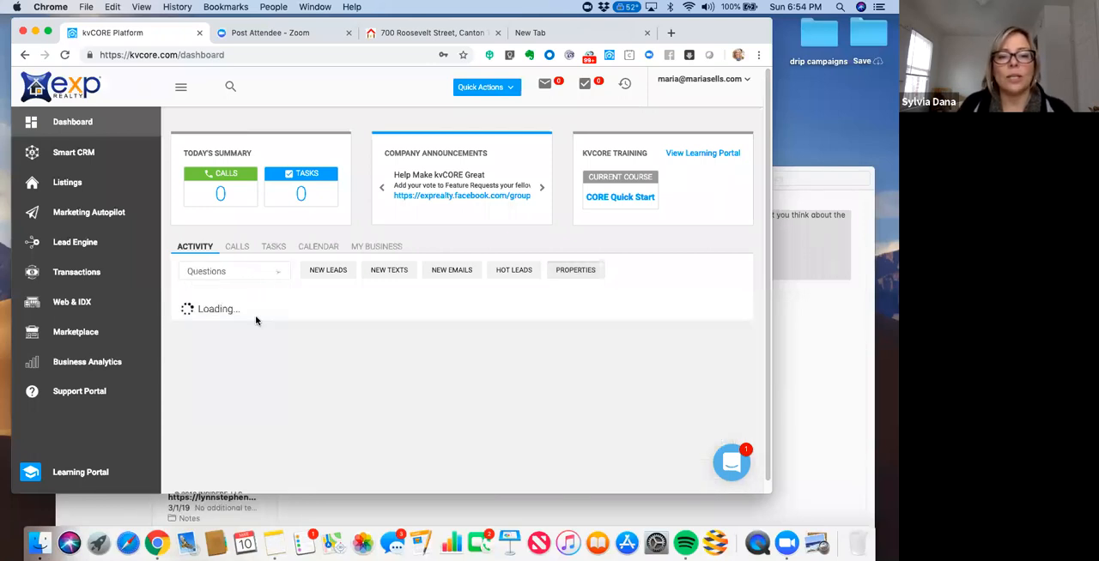
left_click(277, 276)
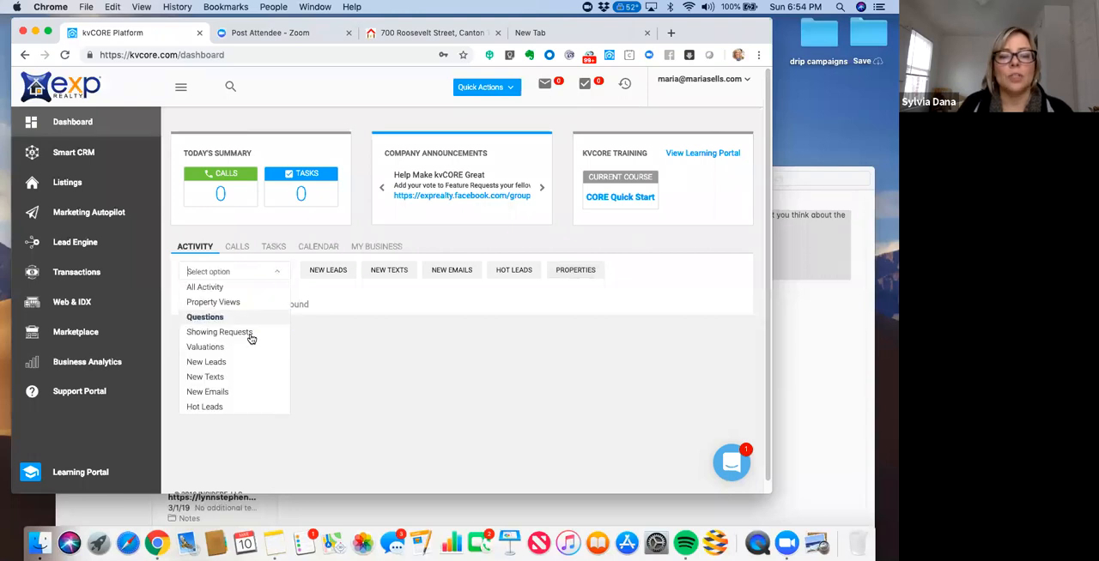
left_click(225, 349)
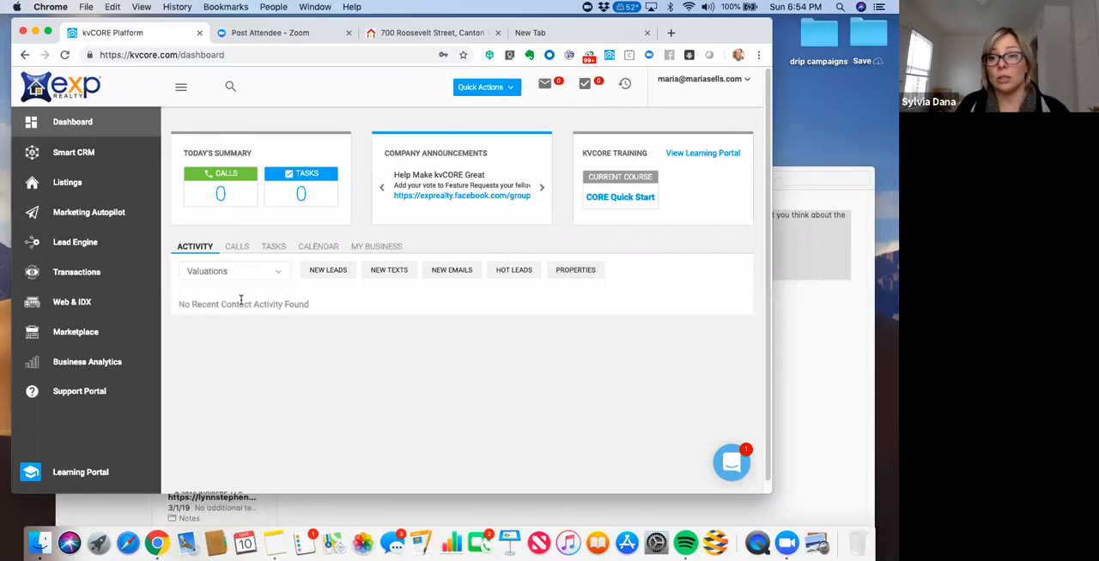
- Show only New Leads in the dashboard's activity feed, and restore the feed to All Activity
left_click(268, 273)
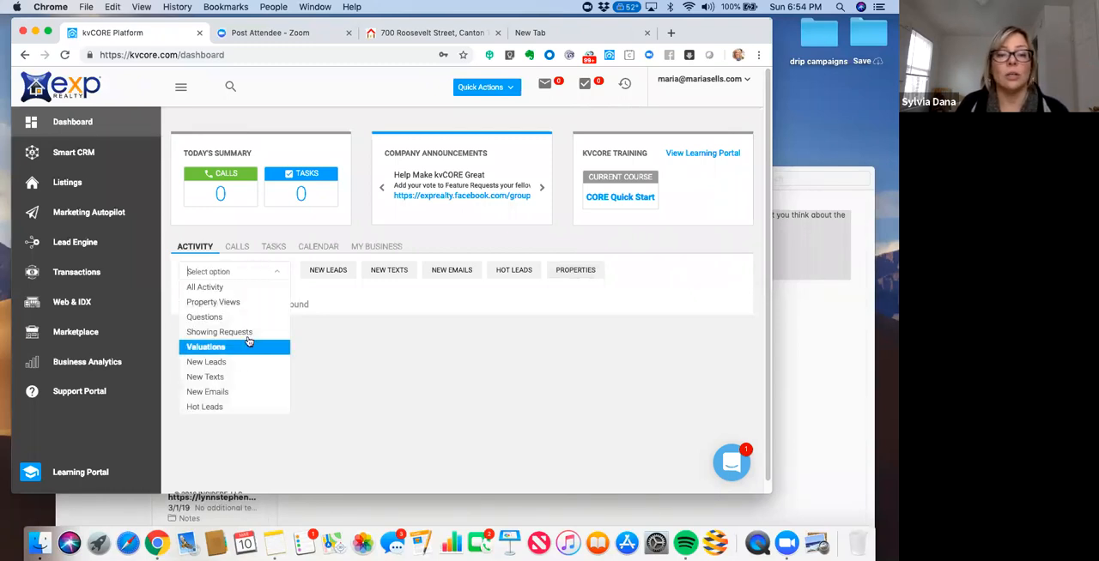
left_click(240, 364)
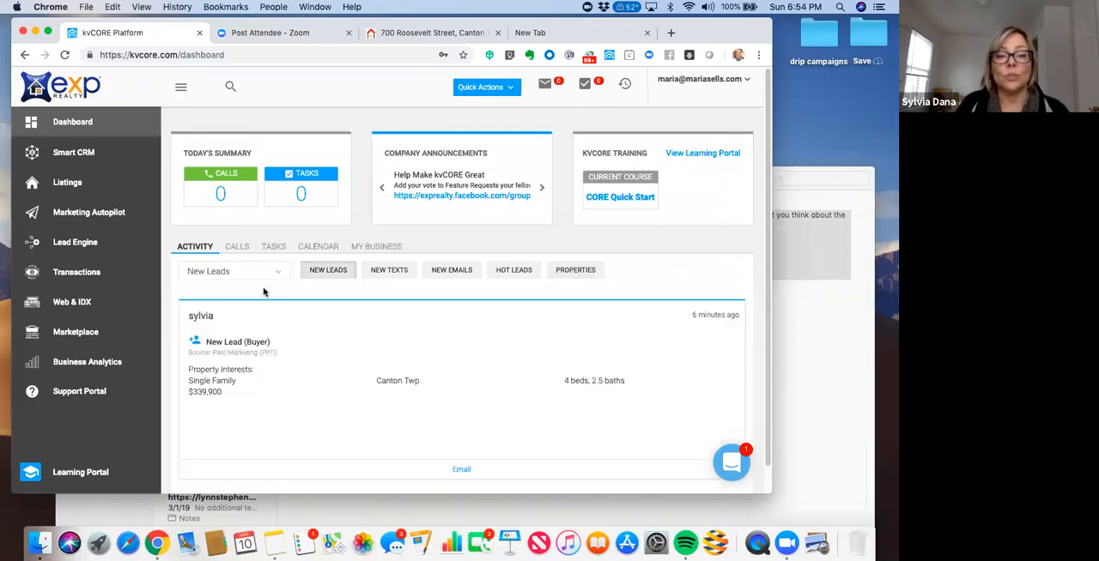
left_click(273, 275)
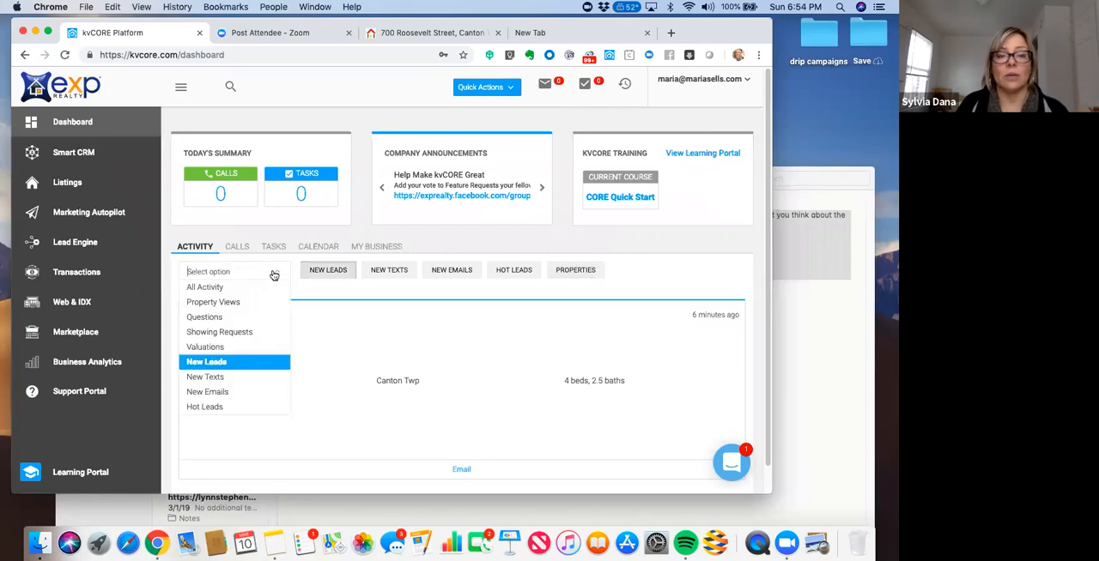
left_click(228, 292)
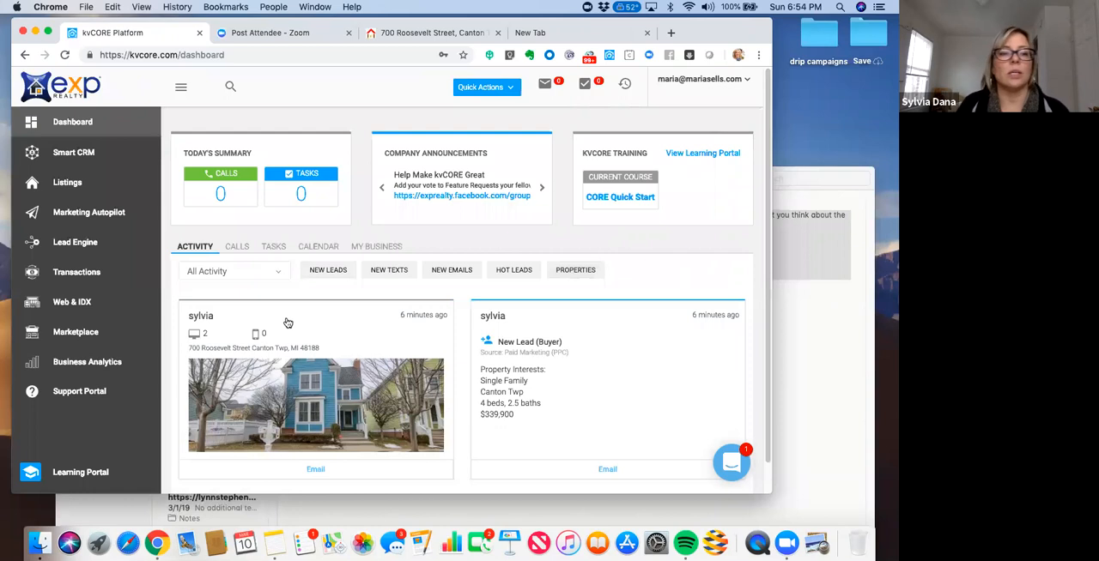
- Open the Smart CRM contact list from the dashboard
left_click(79, 152)
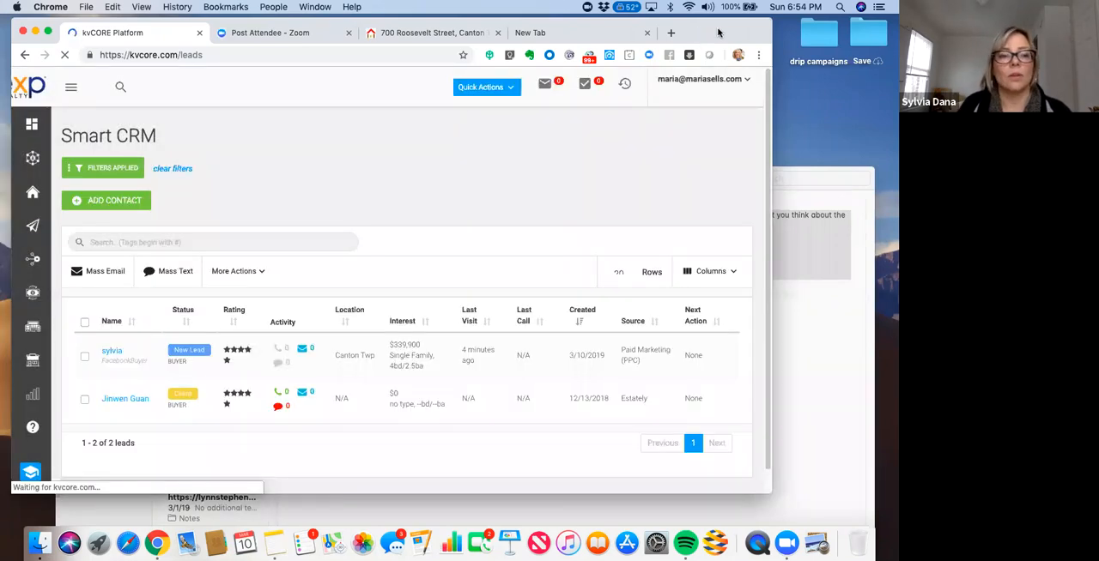
left_click_drag(697, 32, 709, 32)
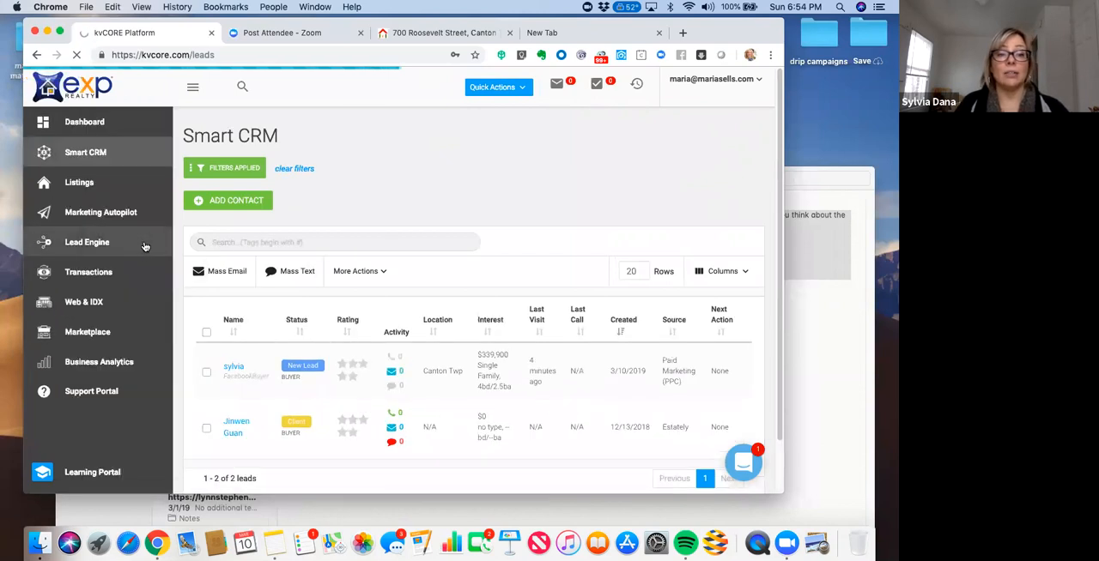
left_click(246, 243)
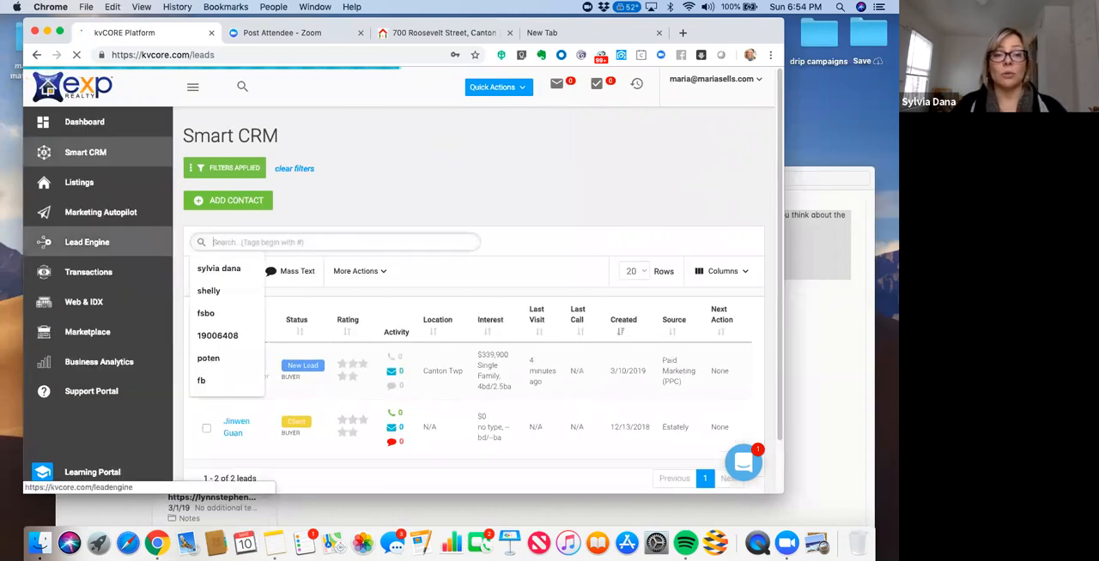
- View the Lead Engine page and return to the Smart CRM contact list
left_click(87, 243)
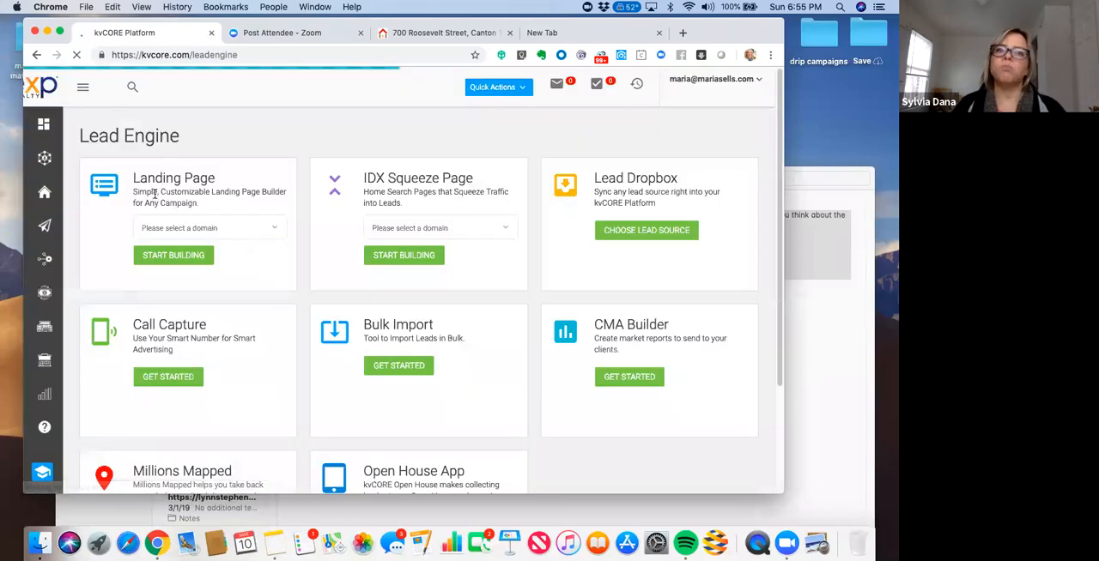
mouse_move(76, 155)
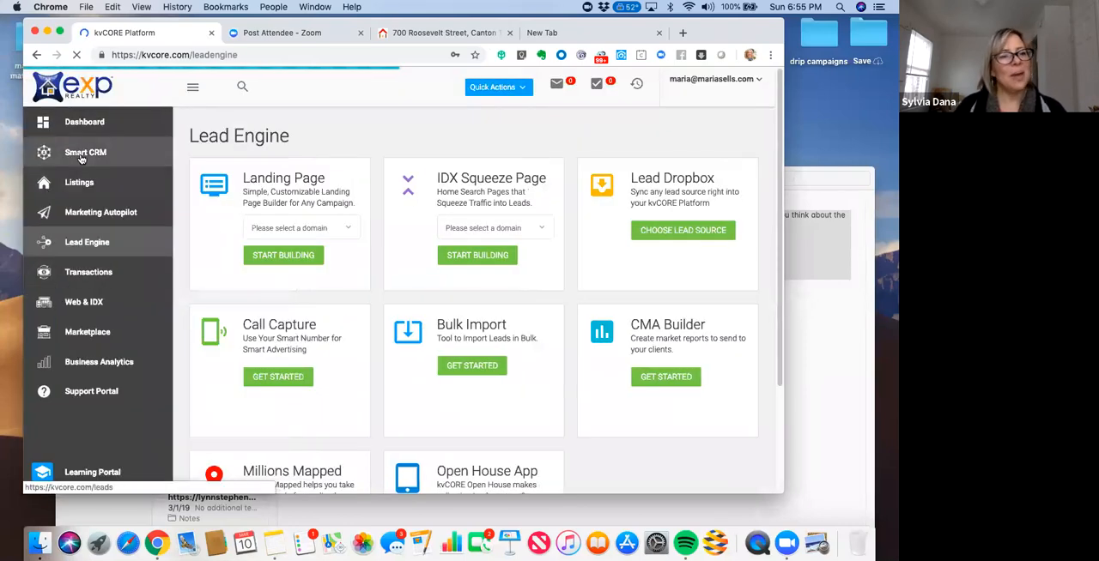
left_click(82, 154)
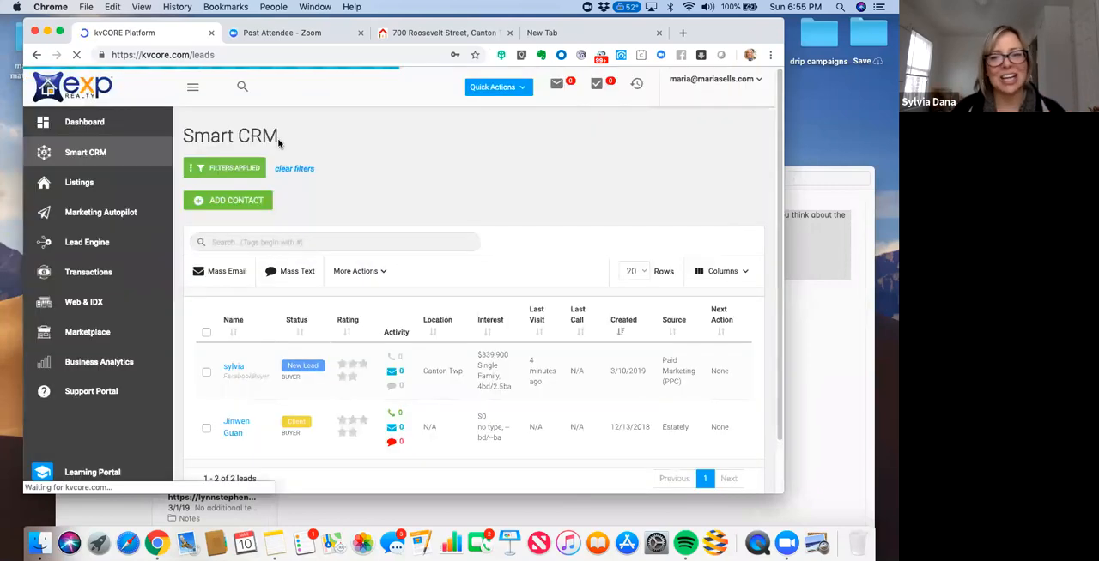
- Try to search the Smart CRM contacts for "facebookbuyer" without a hashtag
left_click(225, 244)
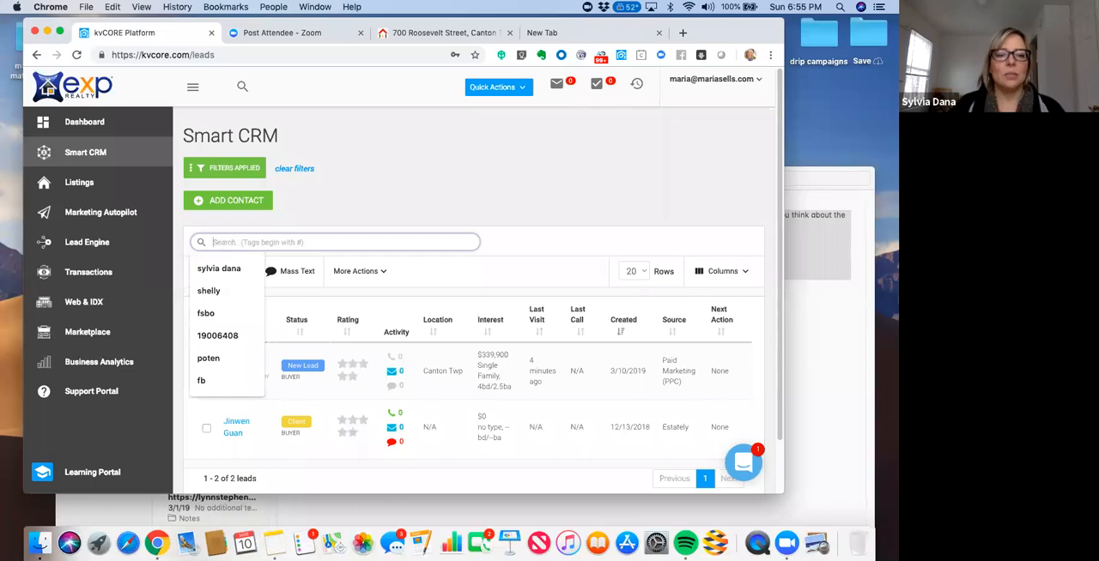
type("fa")
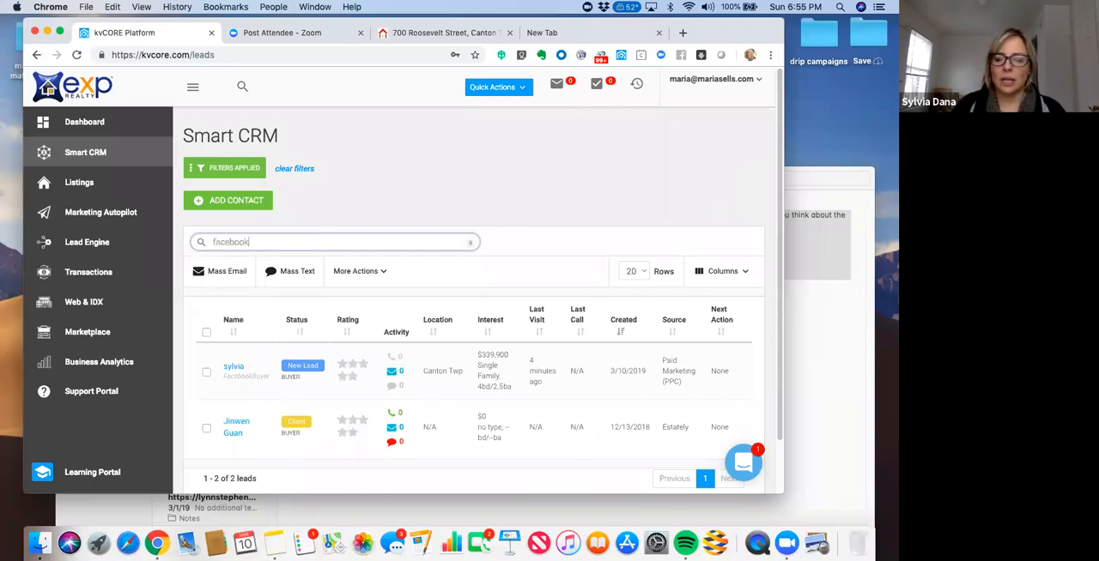
type("cebook")
key("Return")
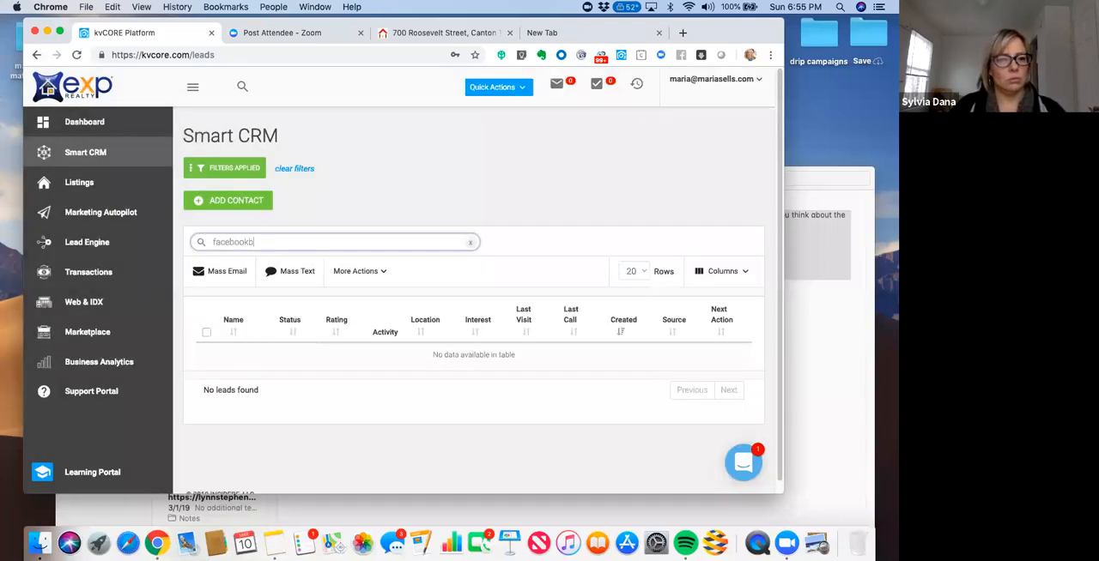
key("Return")
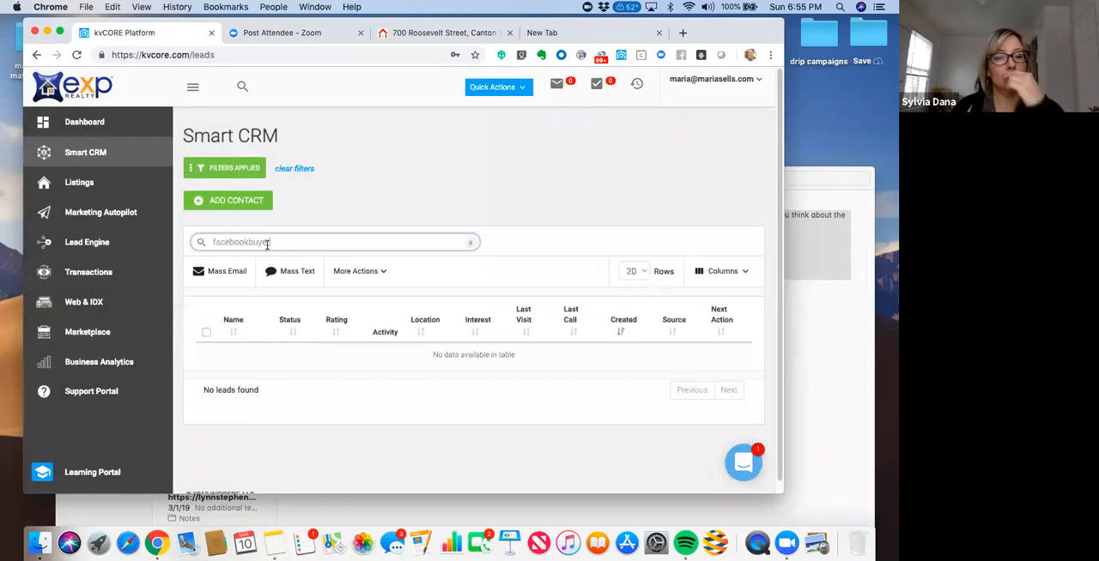
double_click(204, 240)
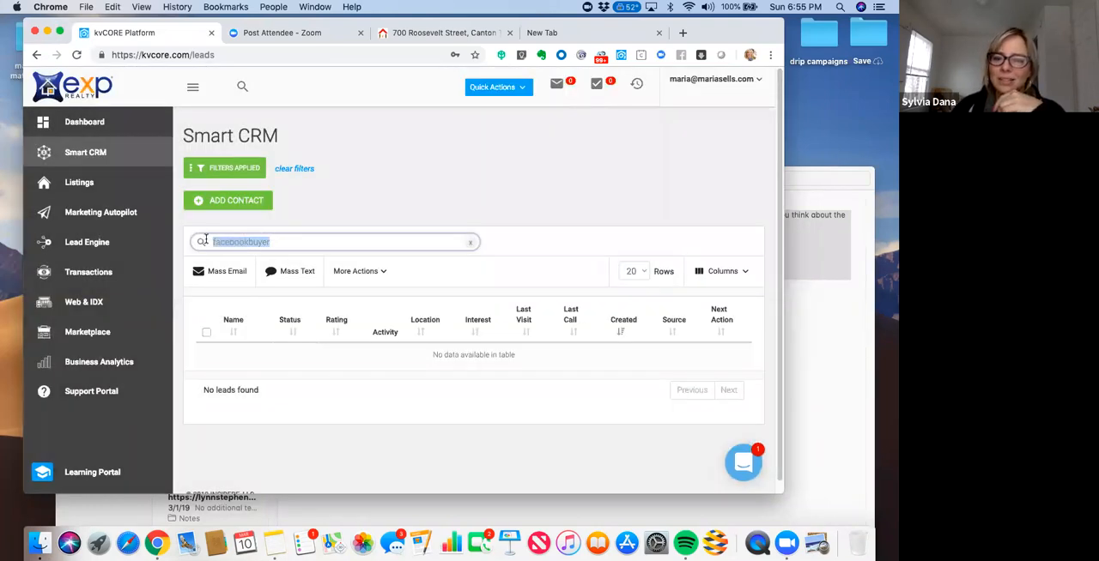
- Examine the Smart CRM filter options, including saved filters, lead statuses and the detail categories, and close them without applying any
left_click(223, 168)
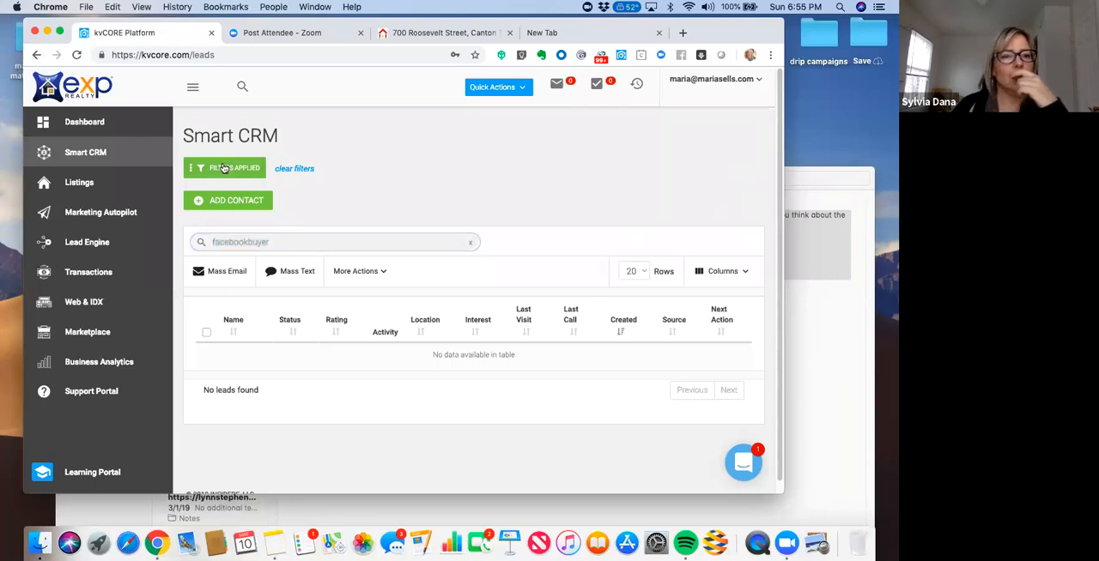
left_click(223, 168)
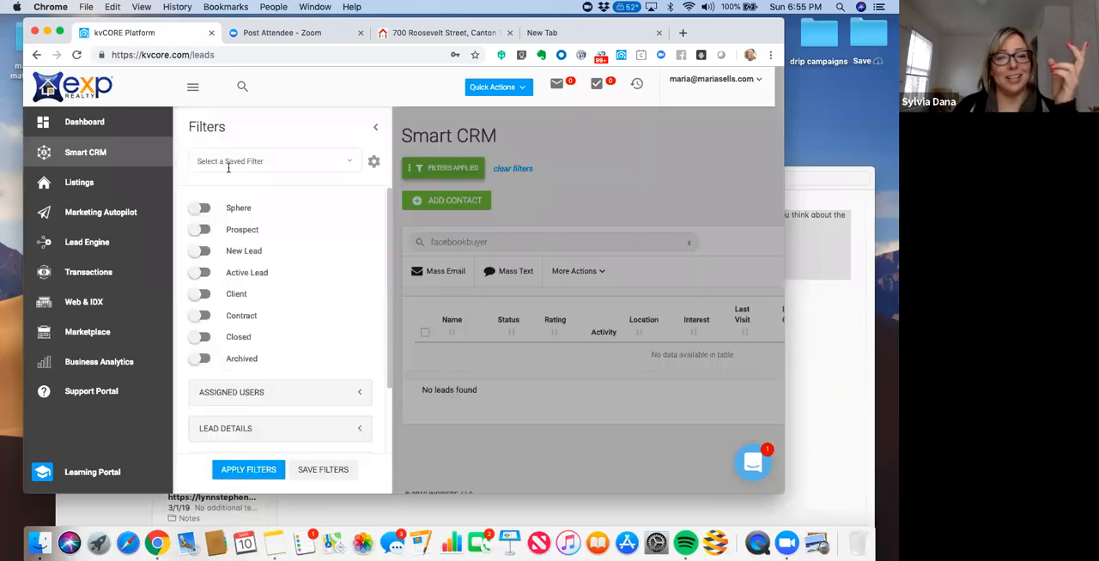
left_click(344, 166)
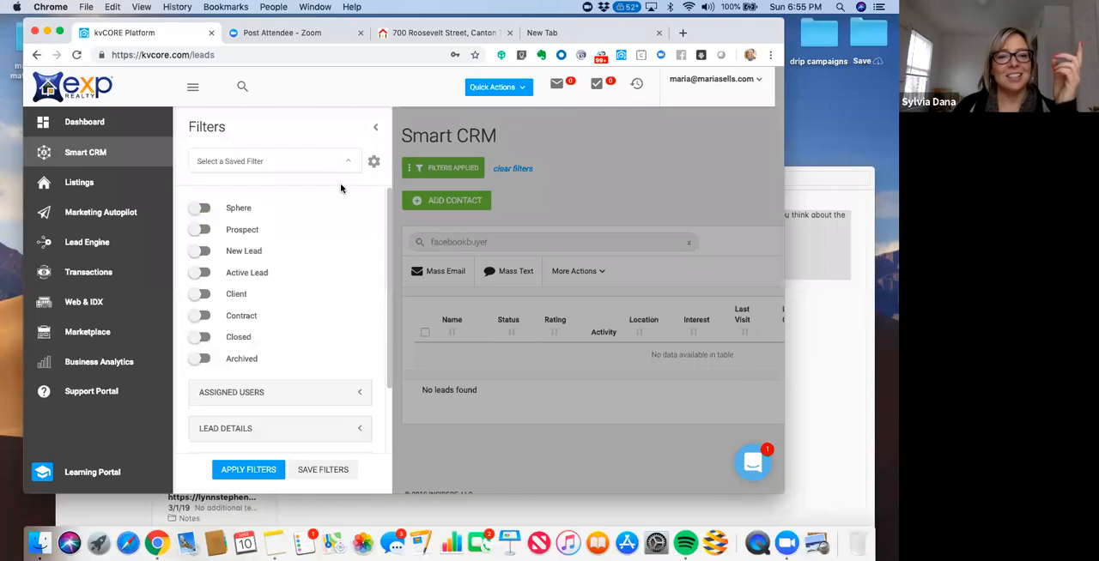
left_click_drag(389, 249, 387, 359)
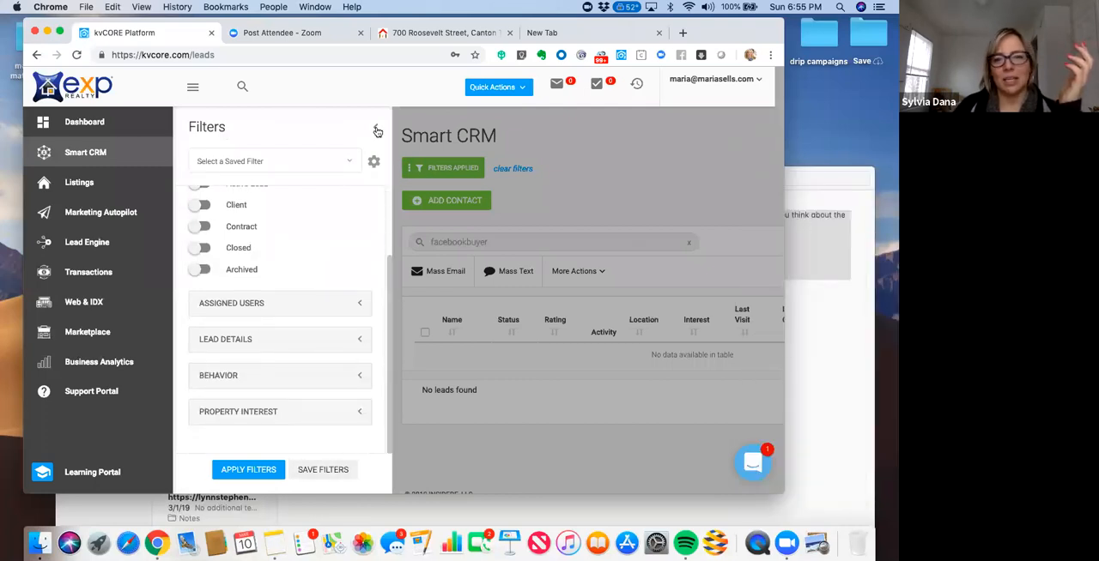
left_click(376, 130)
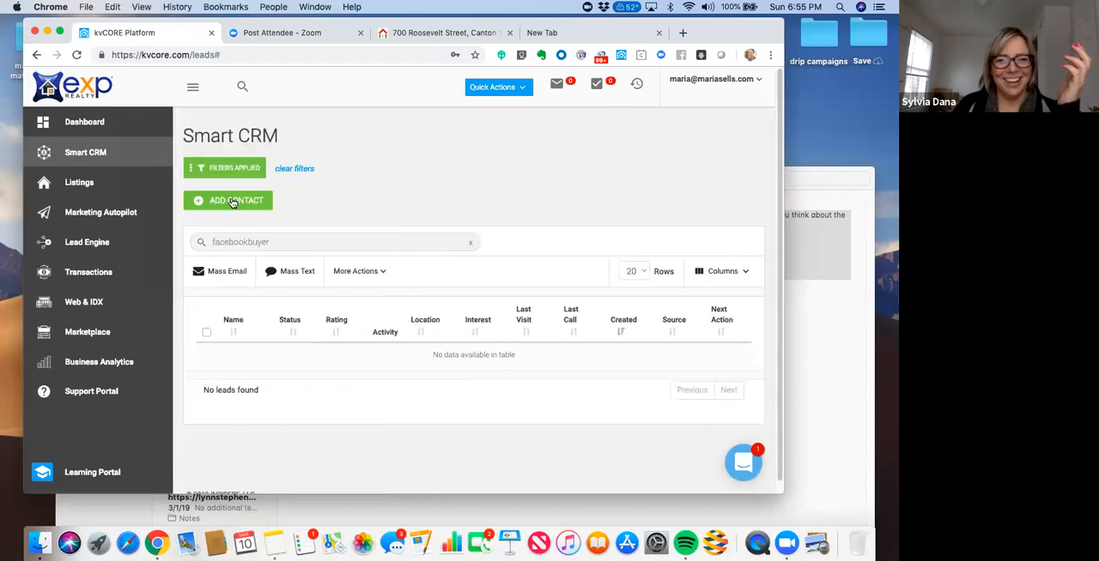
- Replace the contact search with the hashtag term "#face", and view the additional bulk actions available for contacts
left_click_drag(295, 246, 194, 241)
key("BackSpace")
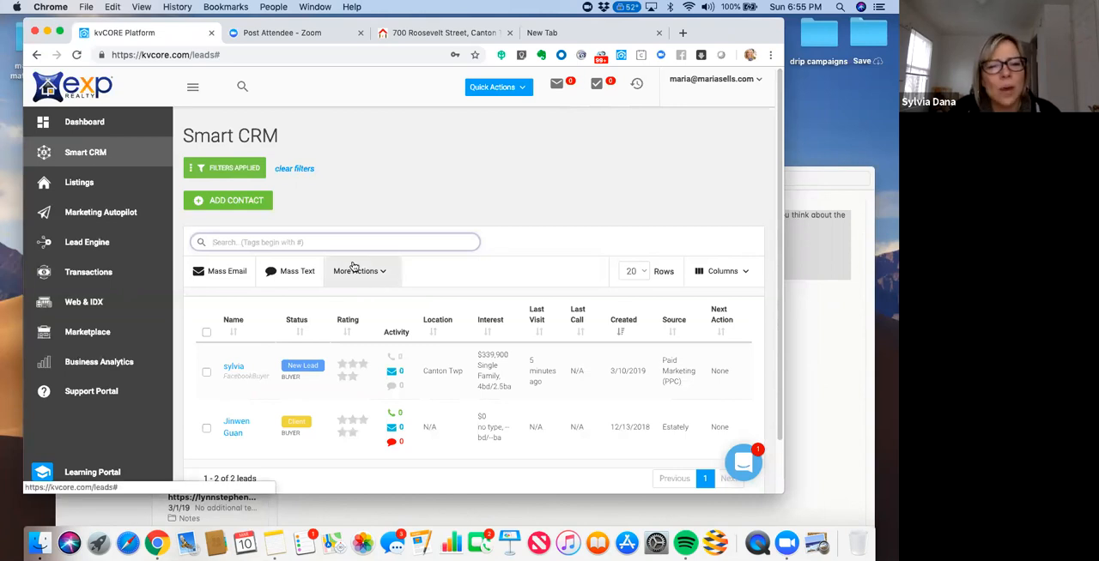
type("#fa")
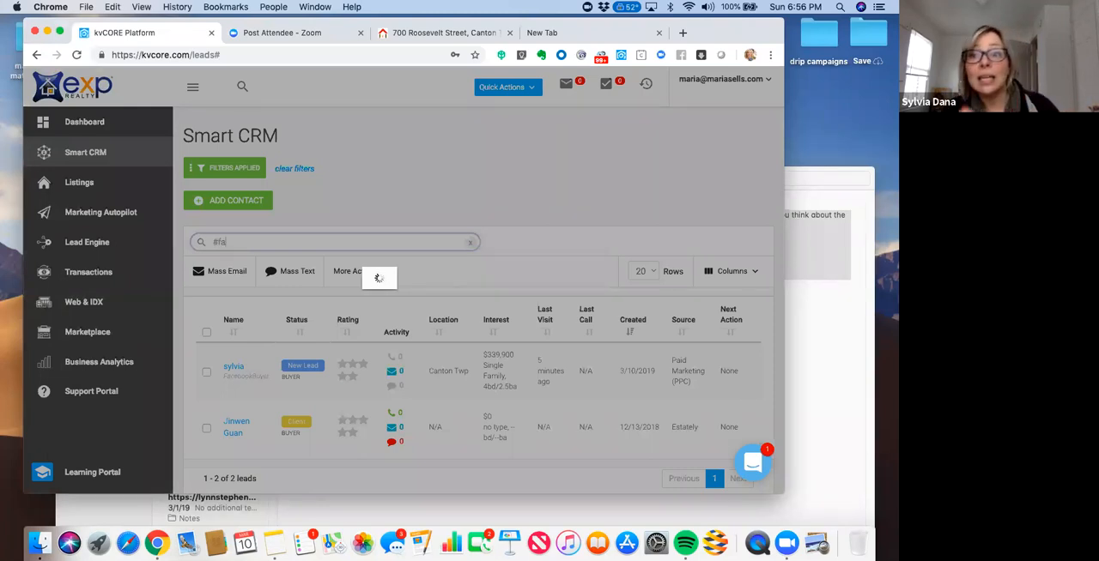
type("ce")
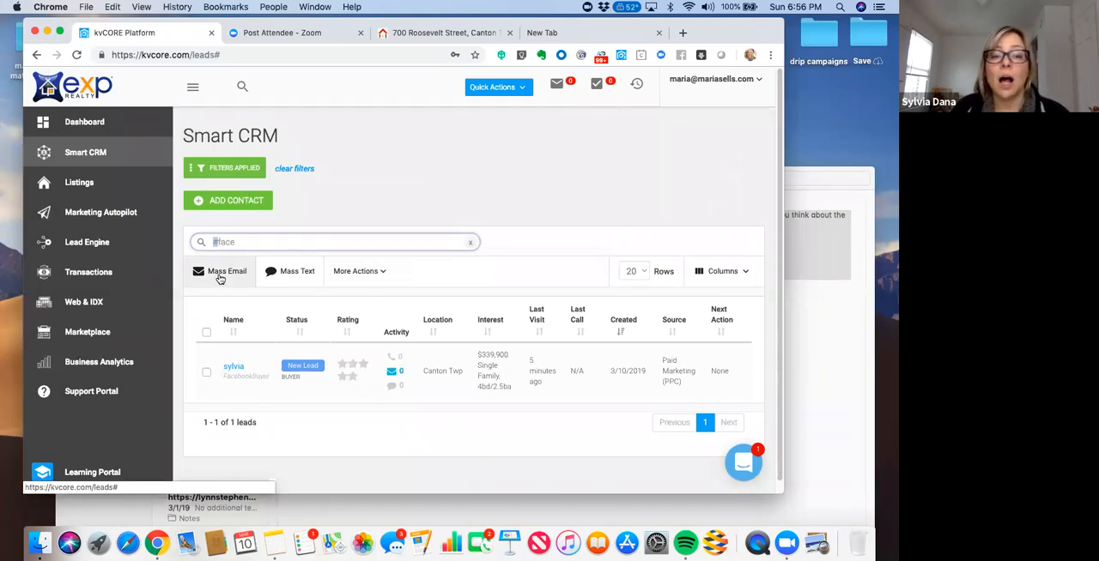
left_click(381, 273)
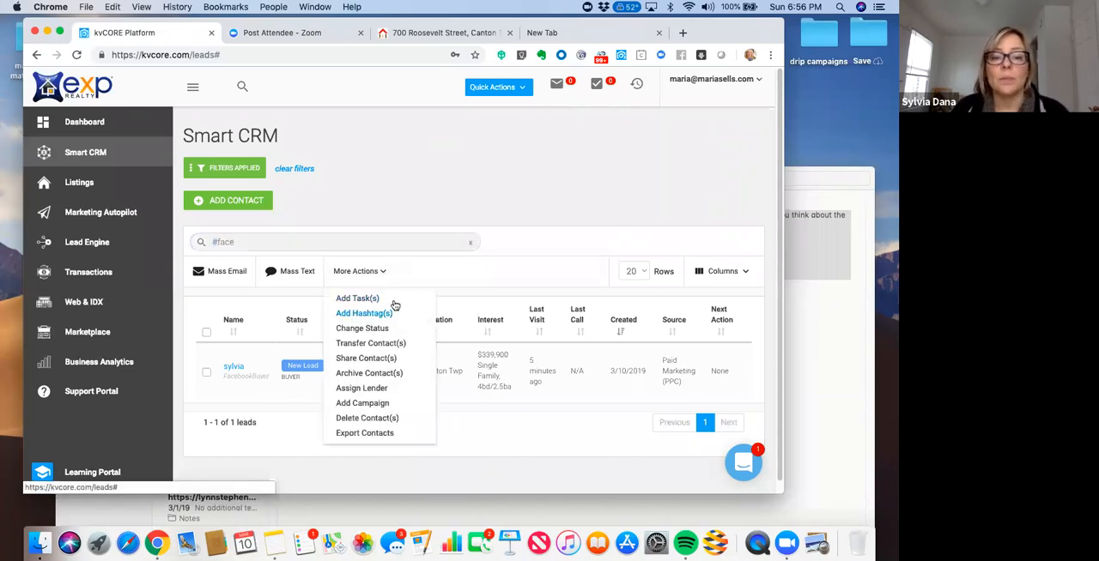
left_click(515, 230)
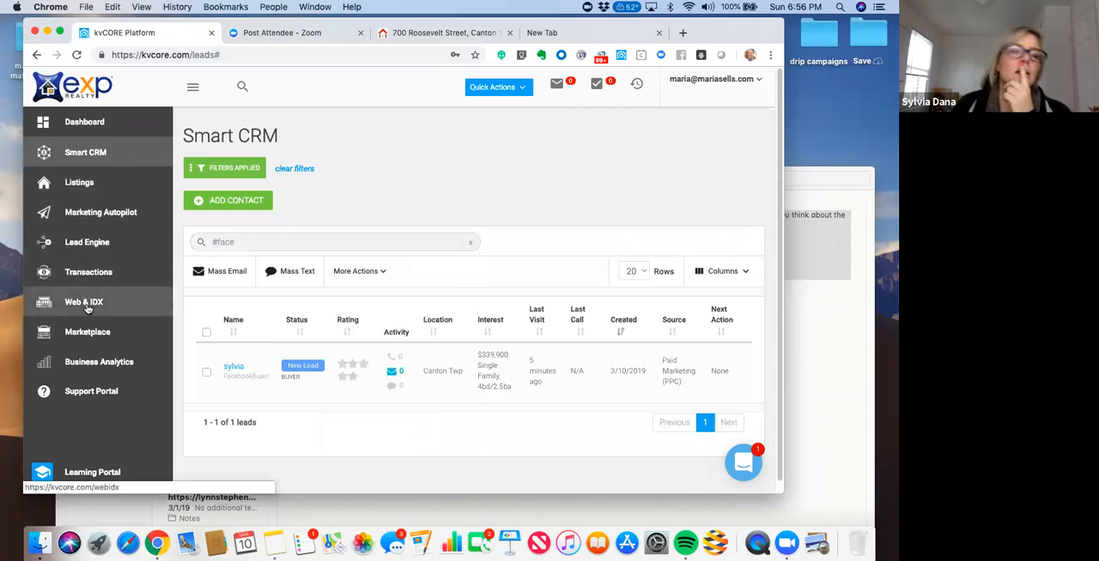
- Return to the dashboard and view the activity filter options, keeping All Activity selected
left_click(84, 123)
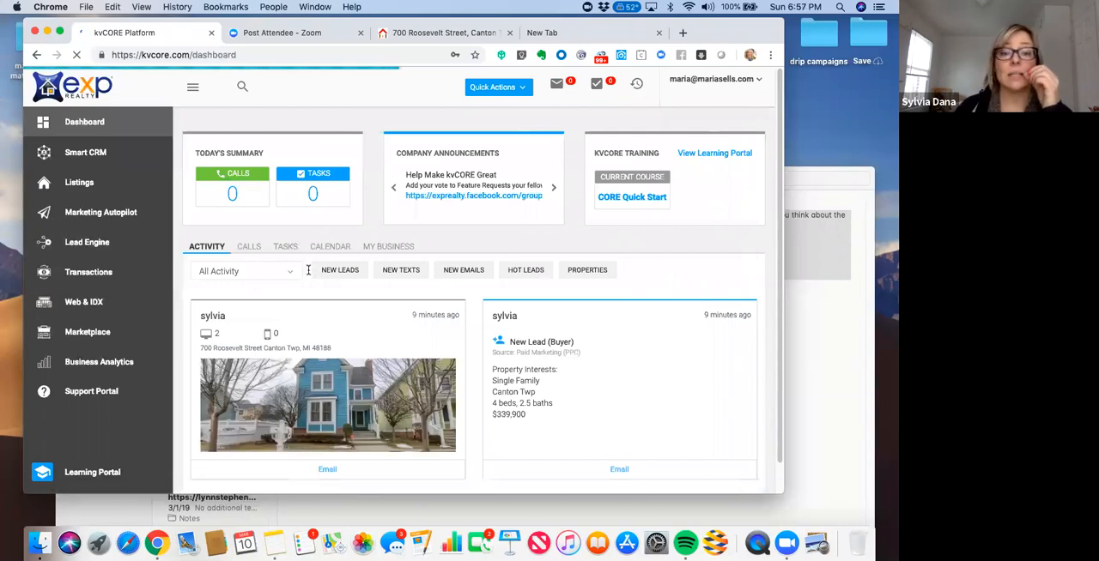
left_click(255, 272)
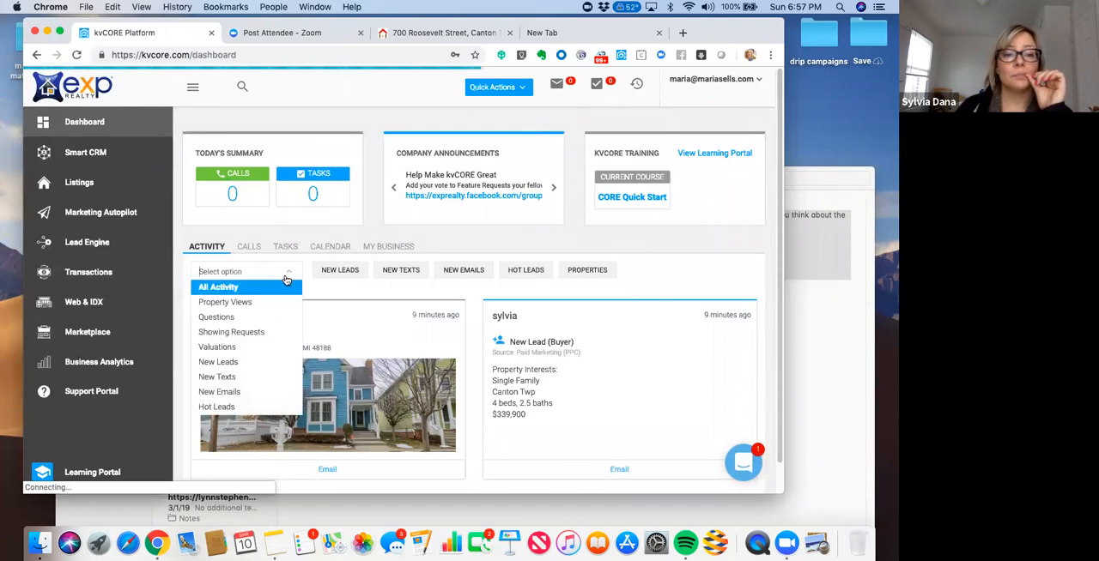
left_click(379, 295)
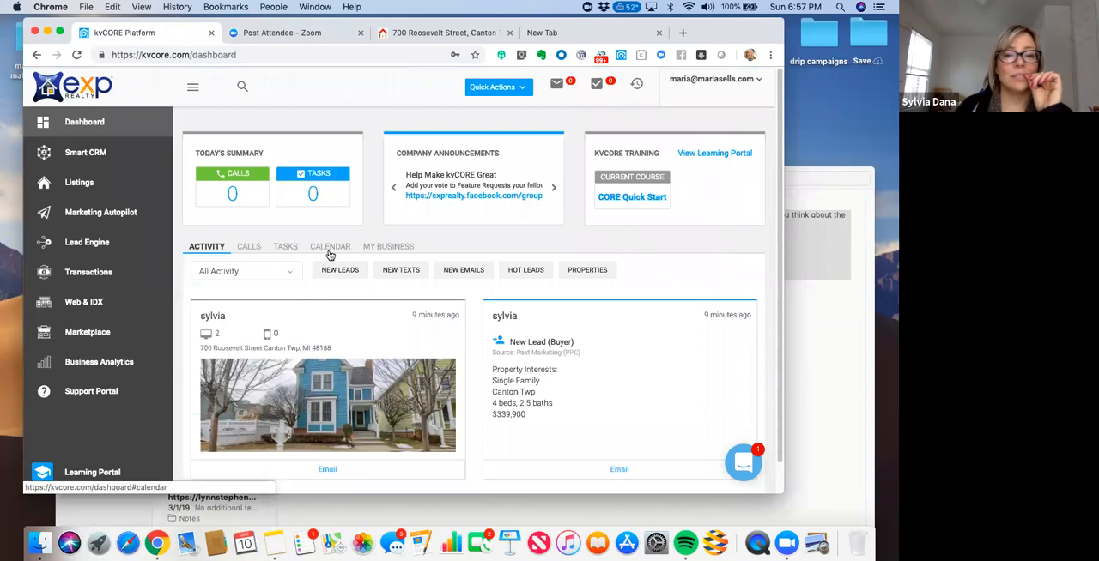
- View the dashboard's calls and activity sections, and close the new lead's timeline record
left_click(257, 248)
left_click(212, 248)
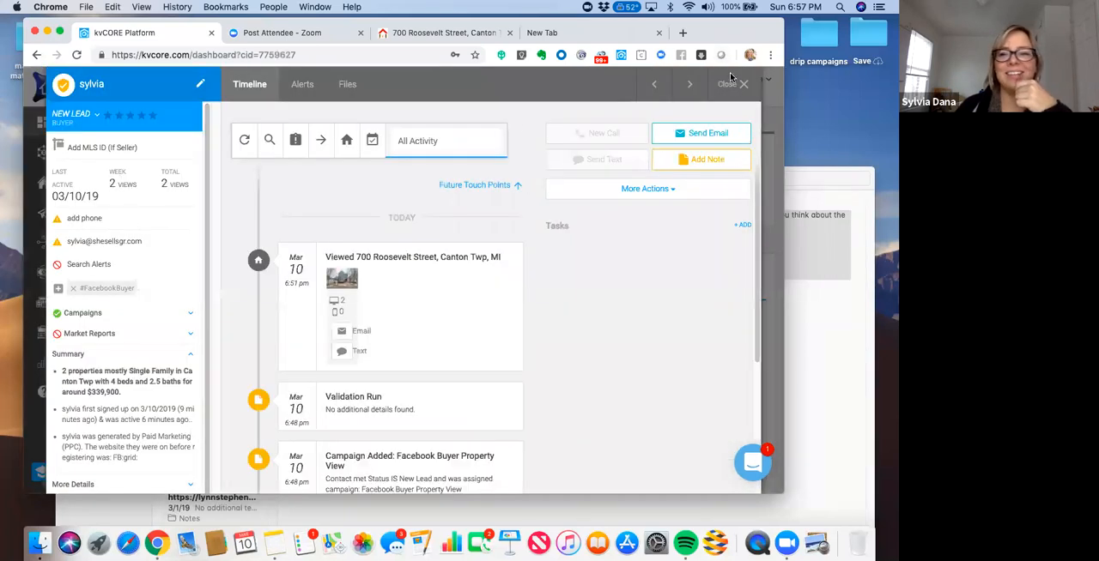
left_click(741, 86)
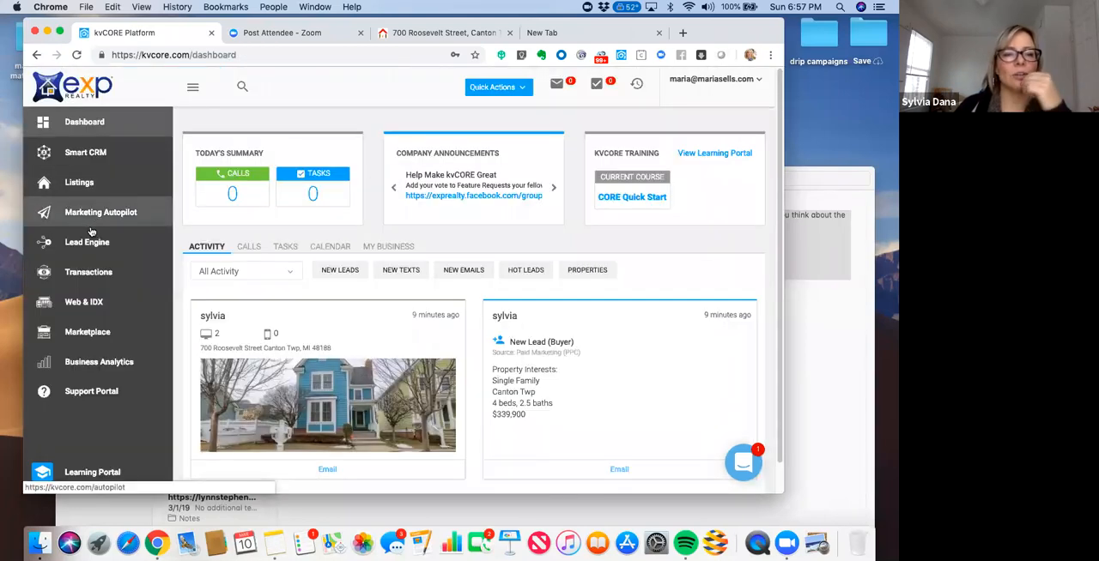
- Open Smart CRM and check the additional actions available for the contacts filtered by "#face"
left_click(89, 162)
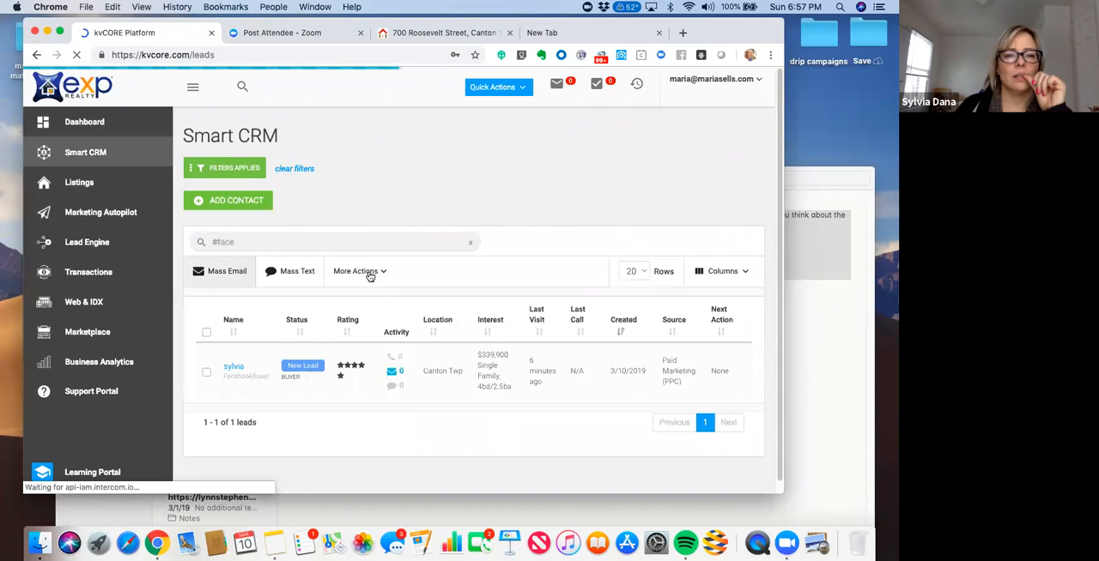
left_click(383, 272)
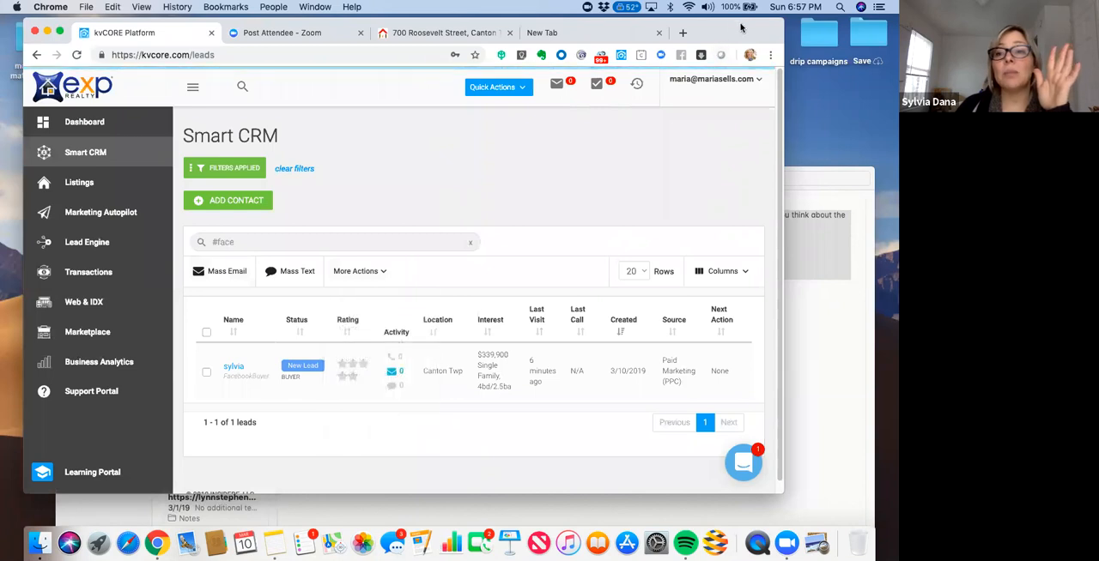
left_click_drag(741, 24, 732, 24)
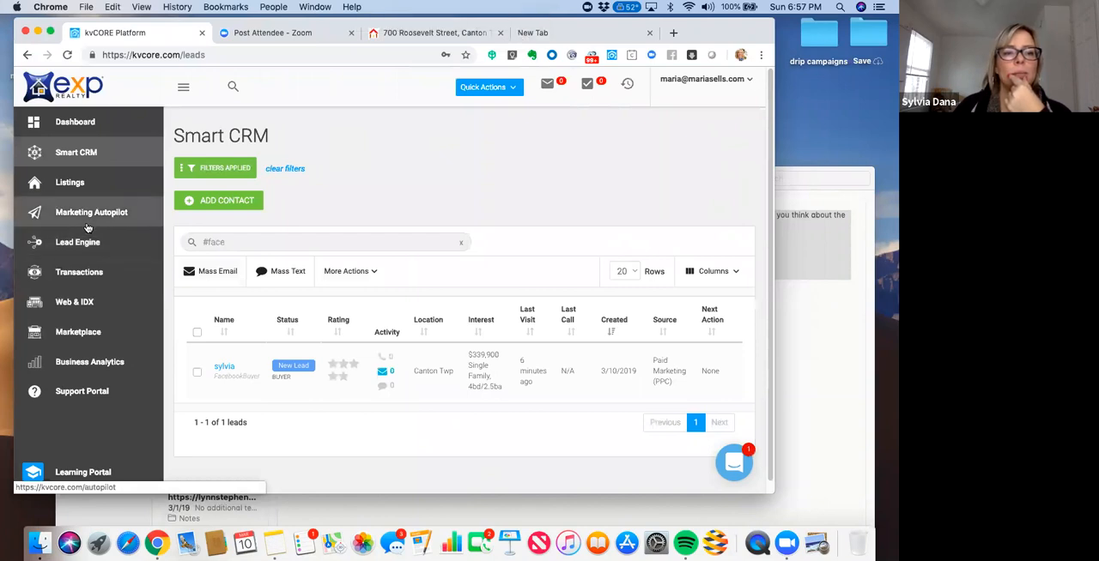
- Return to the dashboard and review its Calls, Tasks, Calendar and My Business sections, ending on the Activity cards
left_click(83, 130)
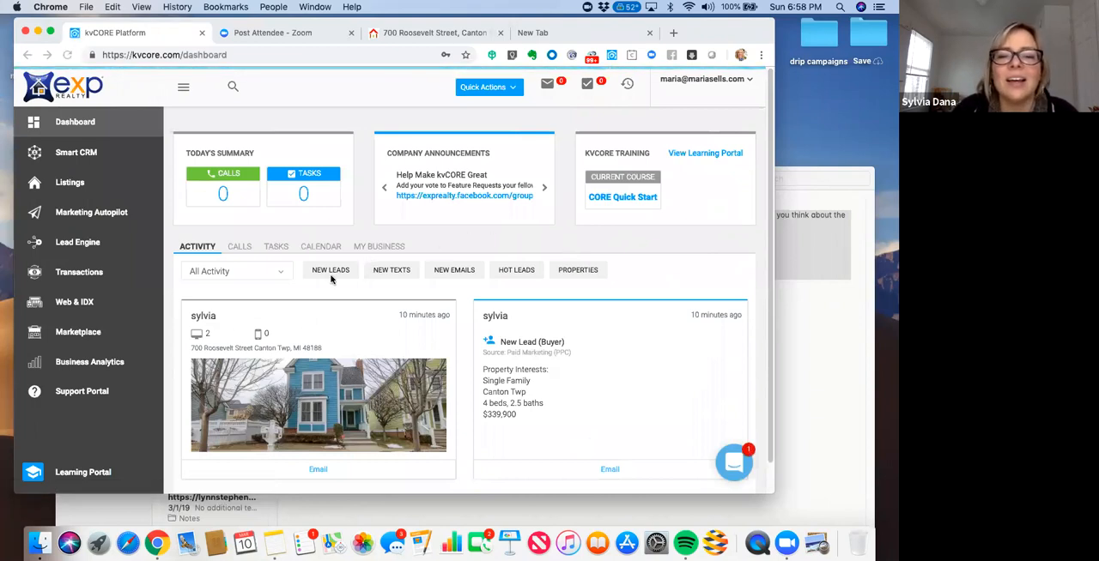
left_click(238, 247)
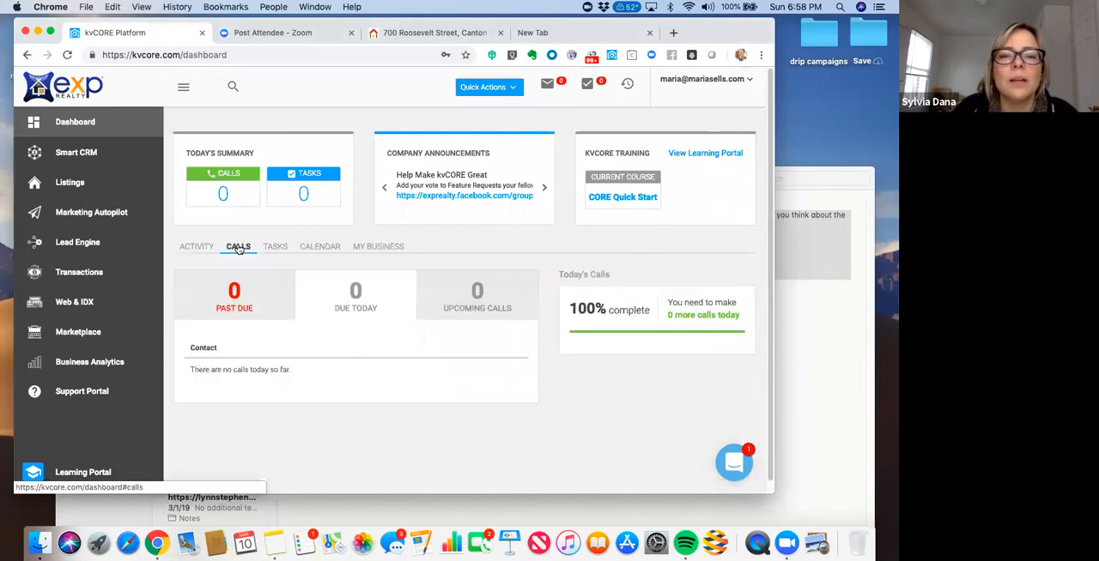
left_click(278, 248)
left_click(320, 249)
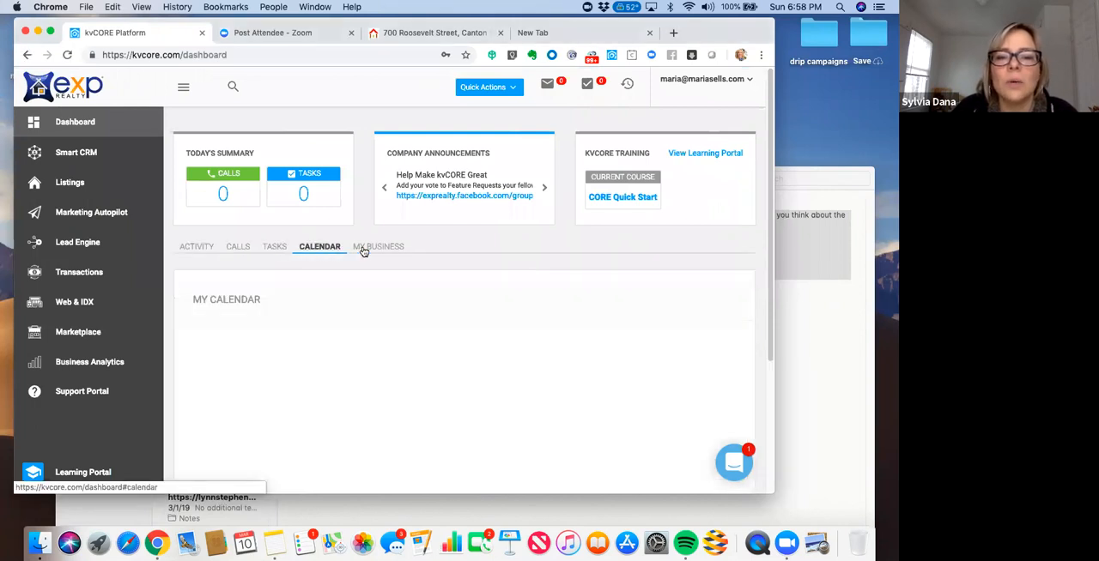
left_click(374, 248)
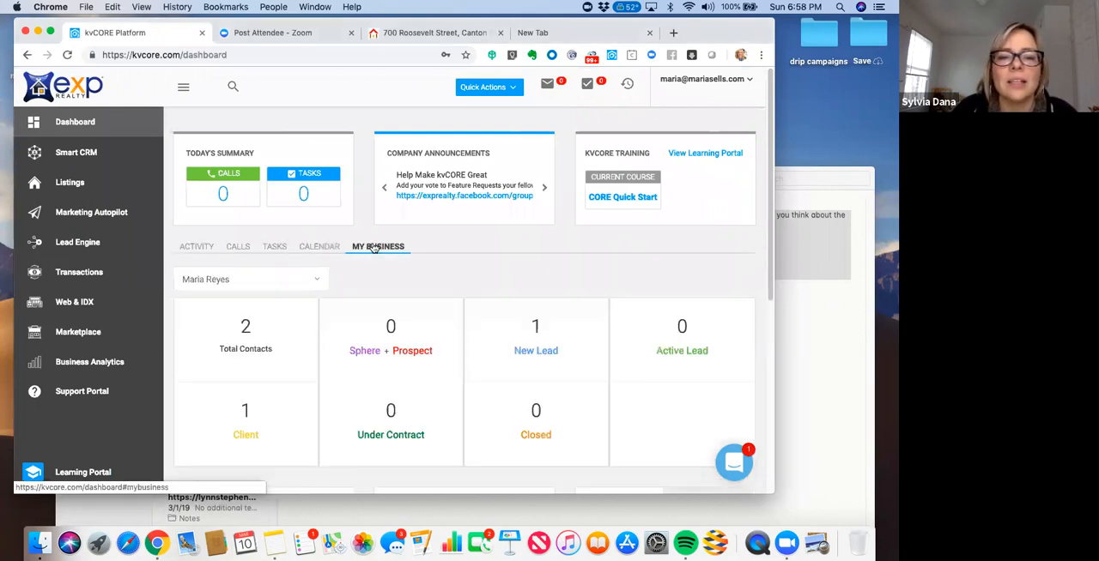
left_click(197, 247)
left_click_drag(710, 33, 759, 34)
scroll(721, 132, "down", 2)
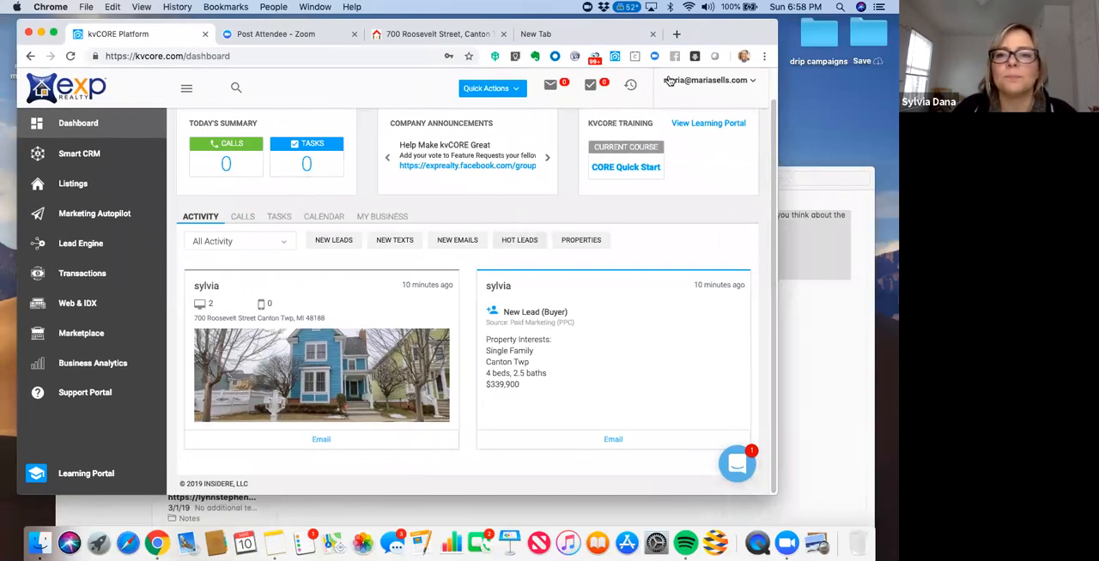
- Open kvCORE in a new browser tab and close the old kvCORE tab
left_click(675, 36)
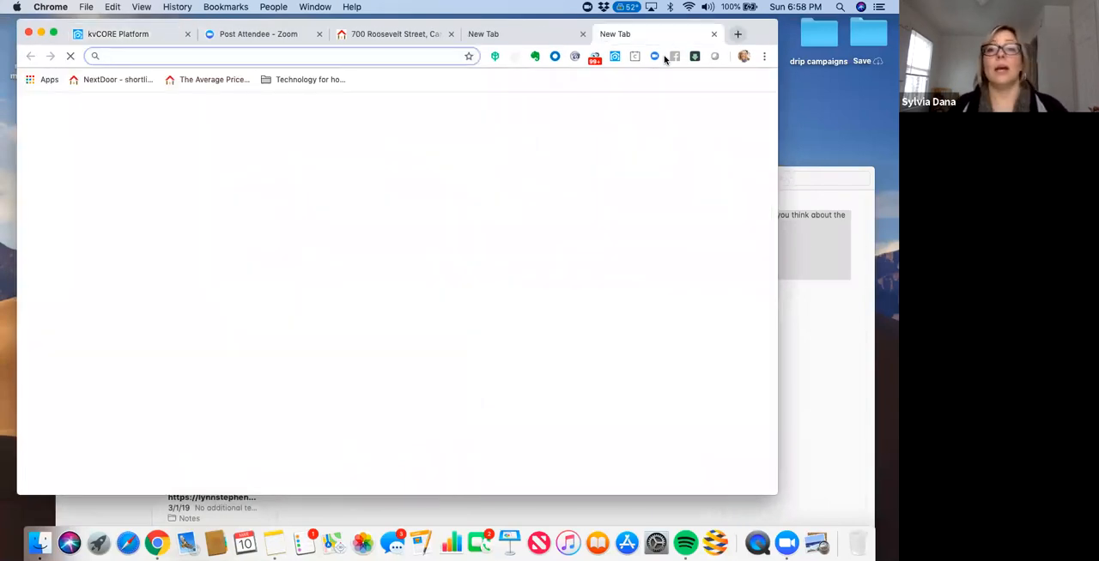
left_click(187, 34)
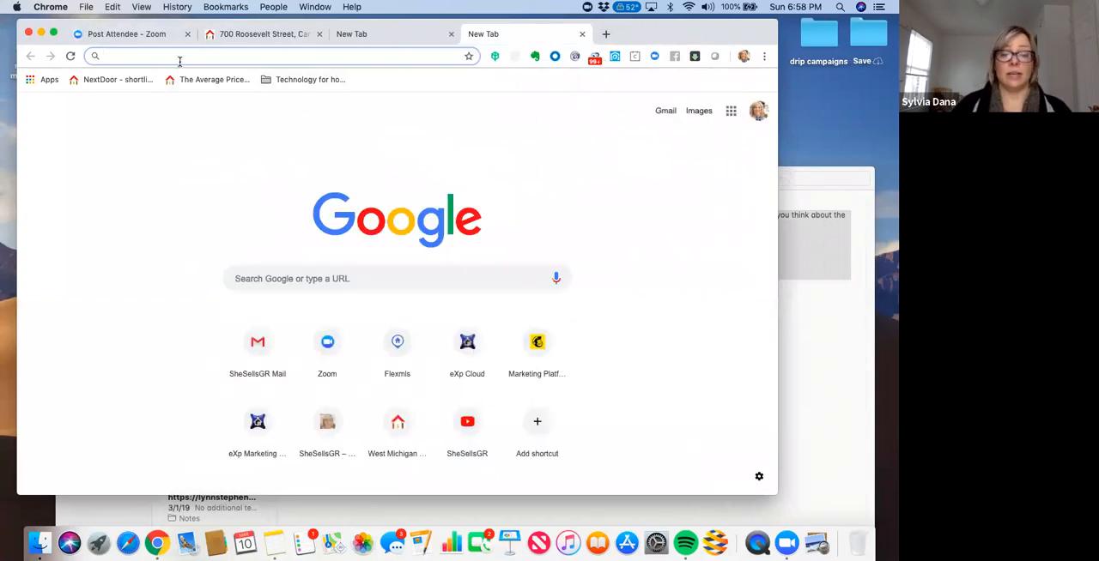
type("kv")
key("Return")
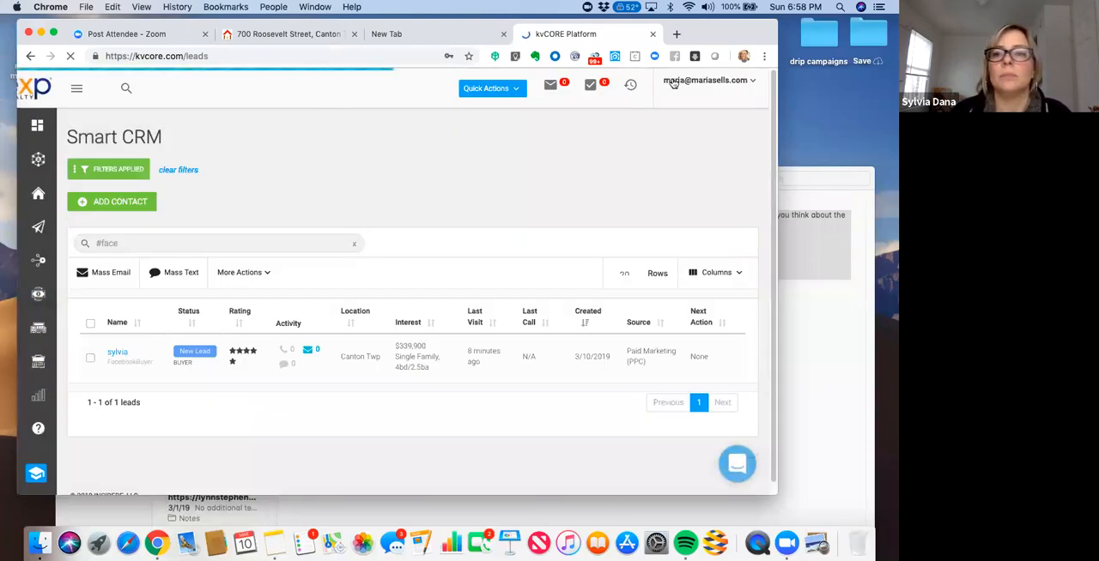
- Log out of the current kvCORE account and log in to the other agent's account with the saved credentials
left_click(680, 83)
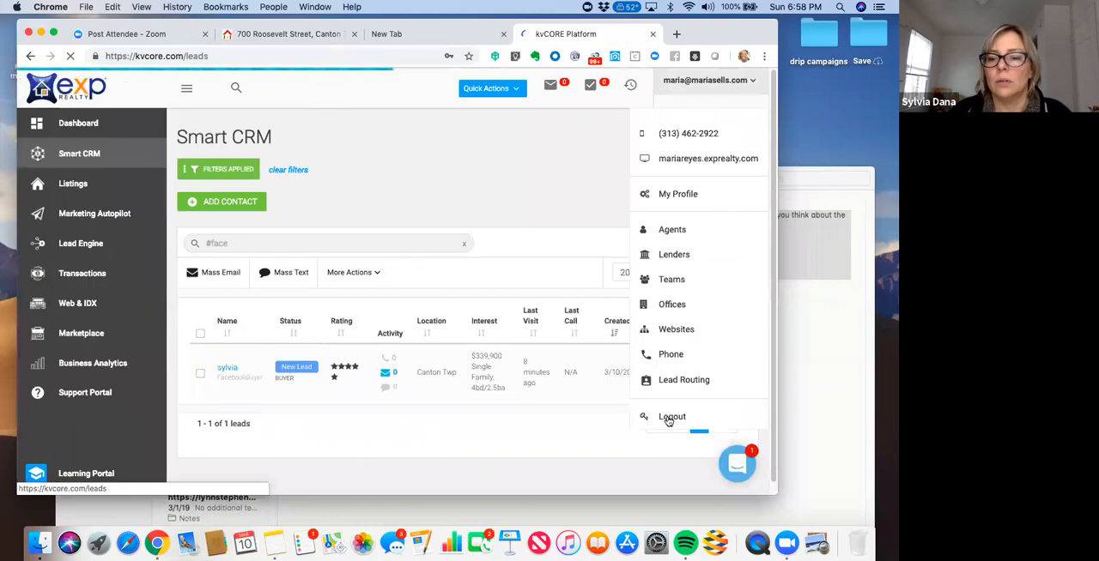
left_click(670, 418)
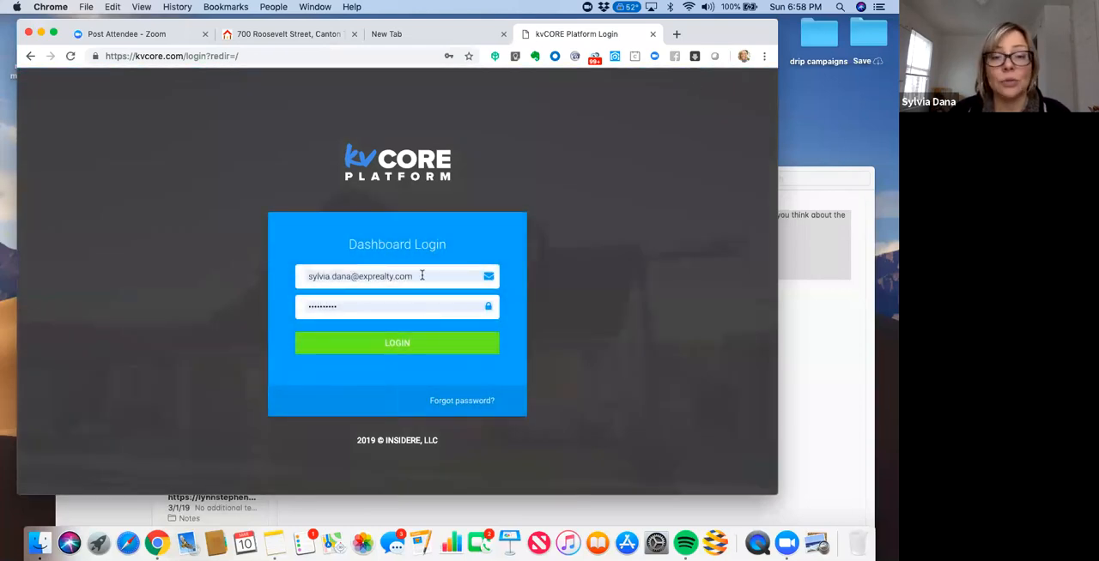
left_click(406, 345)
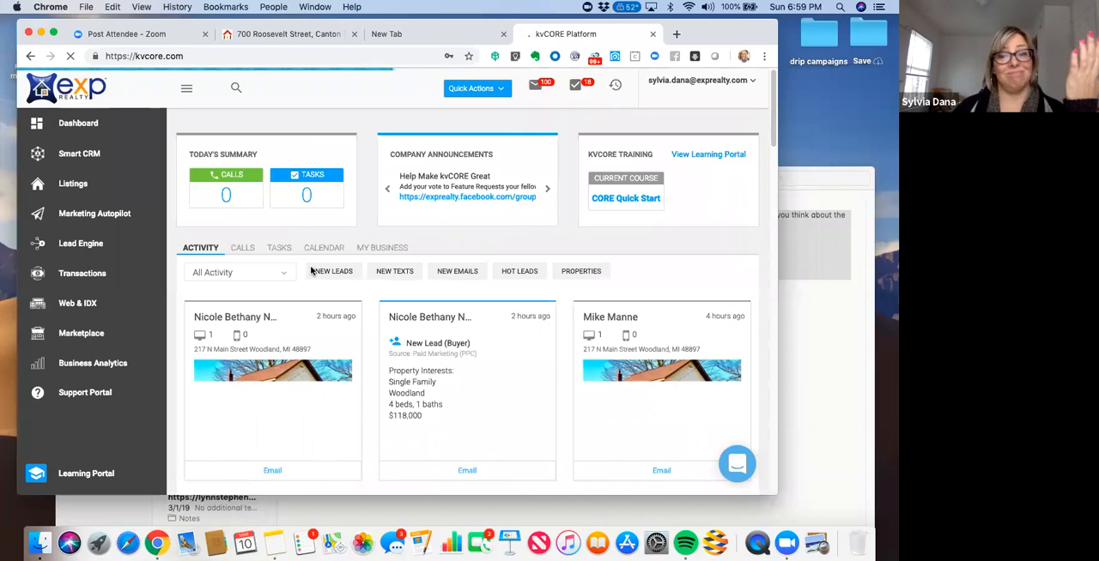
- Filter the dashboard activity to New Leads
mouse_move(702, 26)
left_mouse_down()
mouse_move(636, 27)
mouse_move(685, 22)
left_mouse_up()
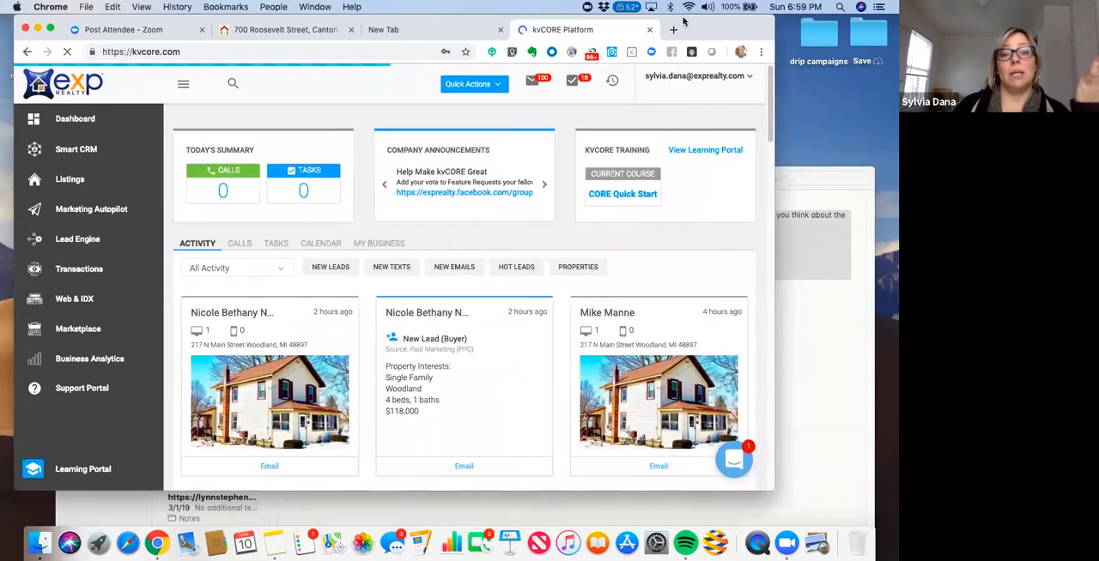
left_click(328, 269)
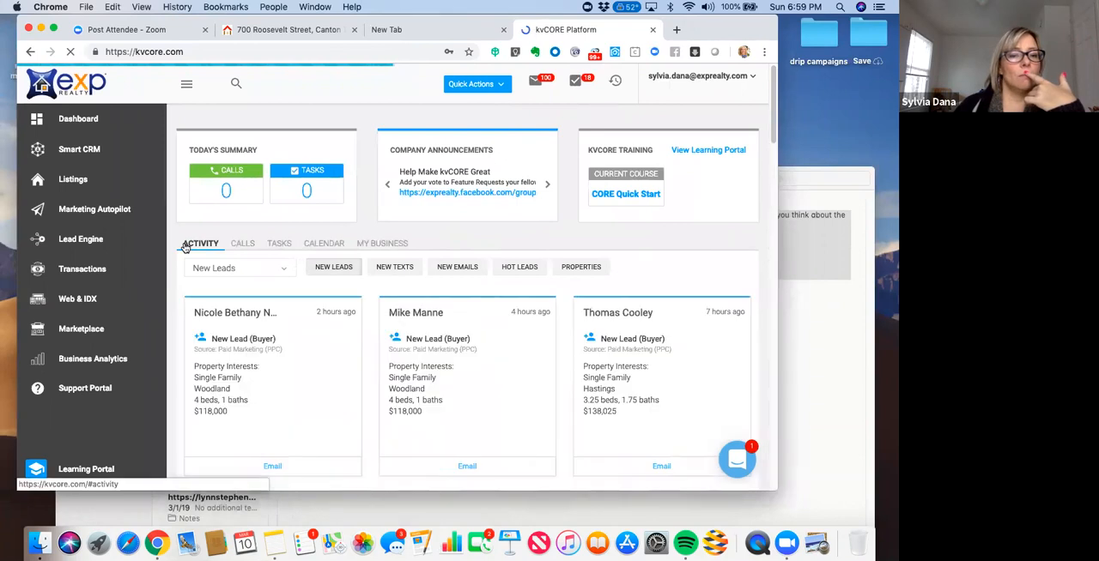
- Open this account's Smart CRM and view the bulk actions for the "#face" contacts, closing the list without choosing any
left_click(94, 149)
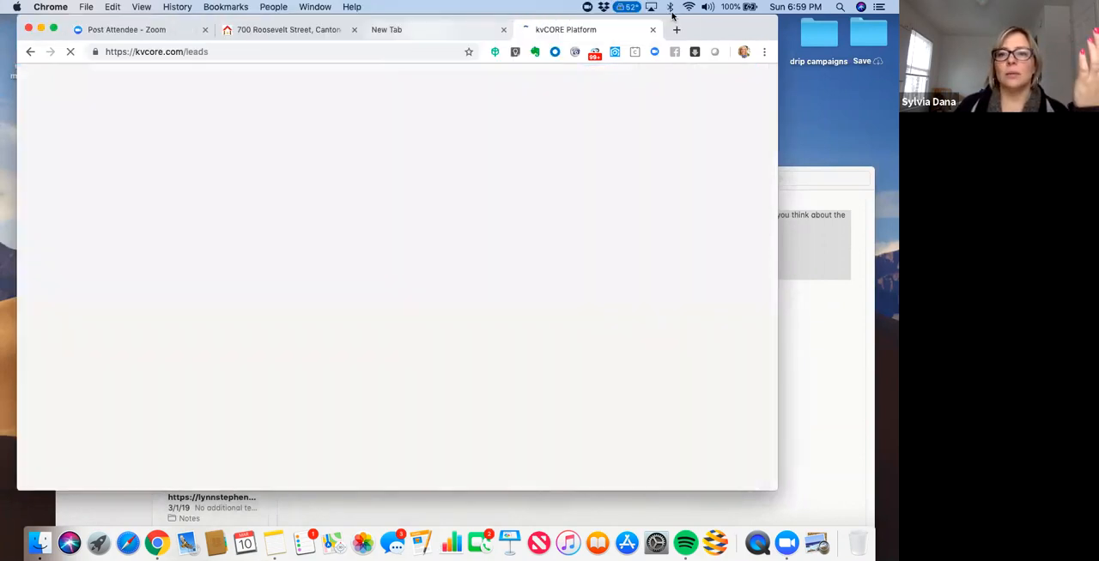
left_click_drag(708, 27, 697, 42)
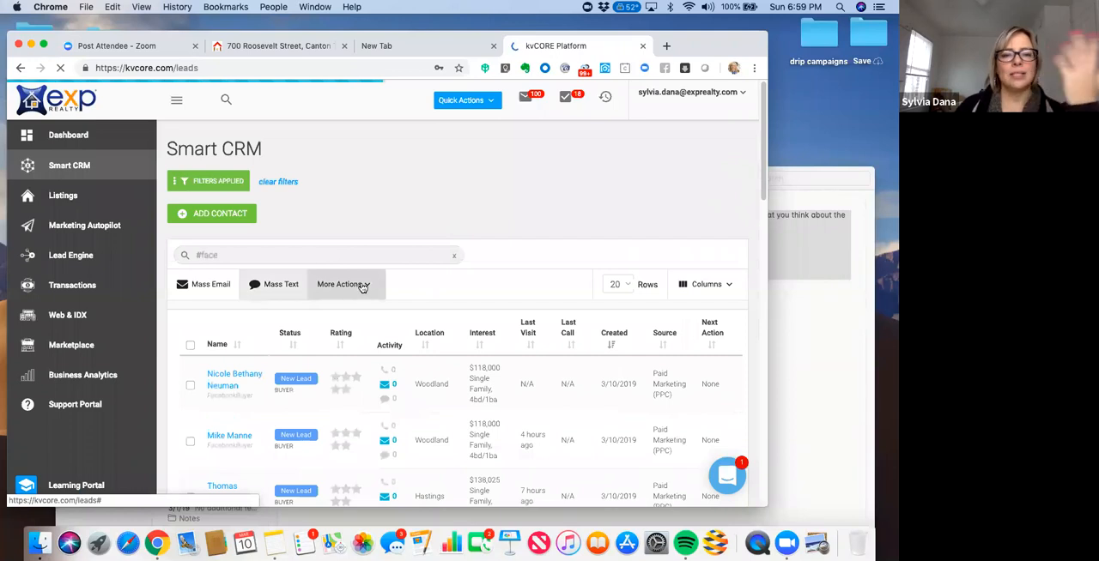
left_click(365, 287)
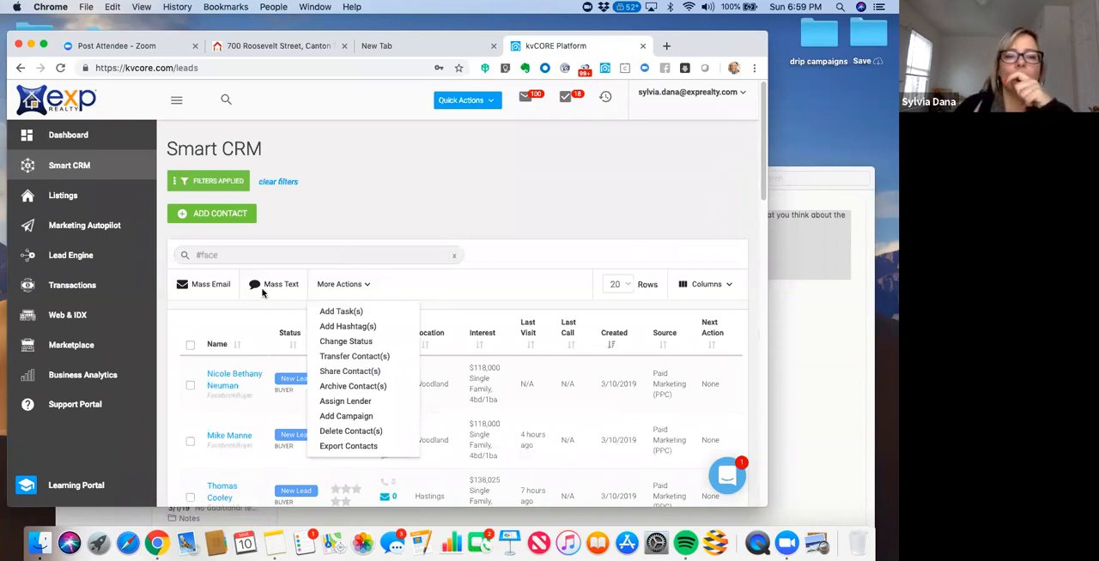
left_click(191, 348)
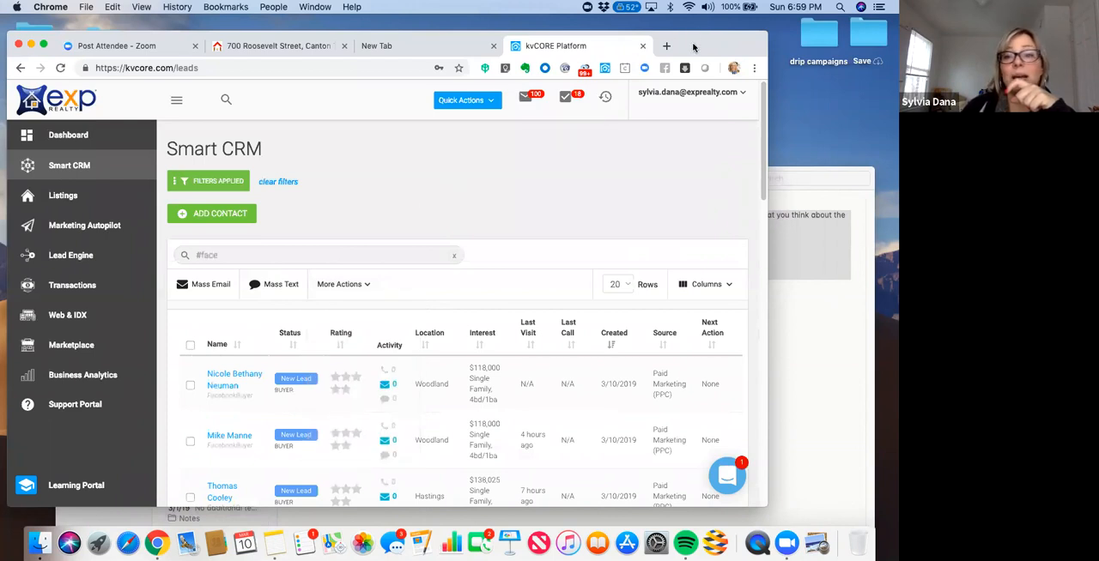
- Review the contact bulk actions again and the available table column options, leaving both unchanged
left_click_drag(693, 46, 650, 38)
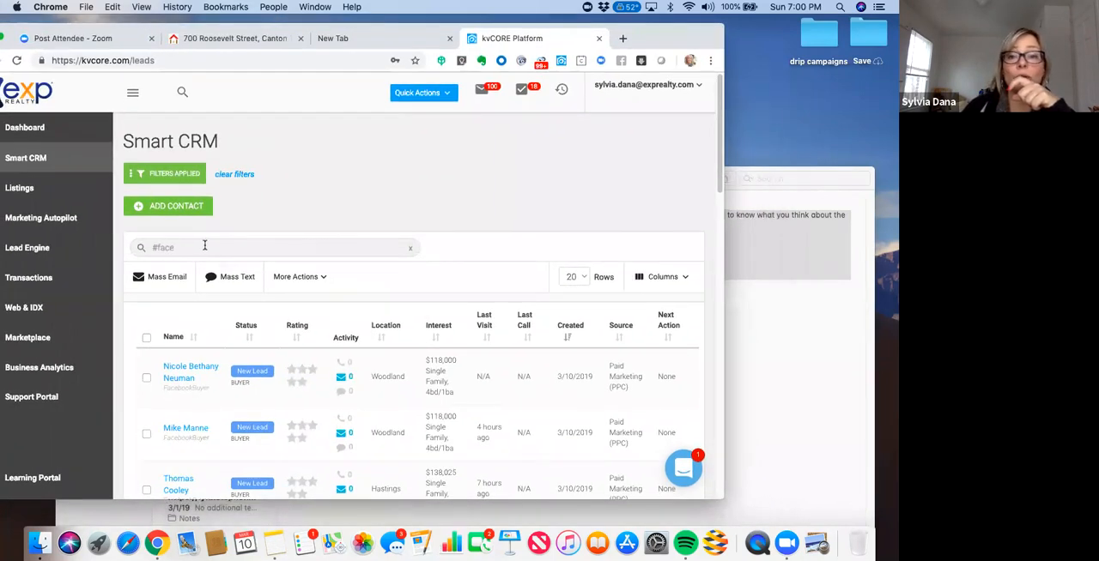
left_click(204, 244)
mouse_move(721, 124)
left_mouse_down()
mouse_move(721, 187)
mouse_move(715, 142)
left_mouse_up()
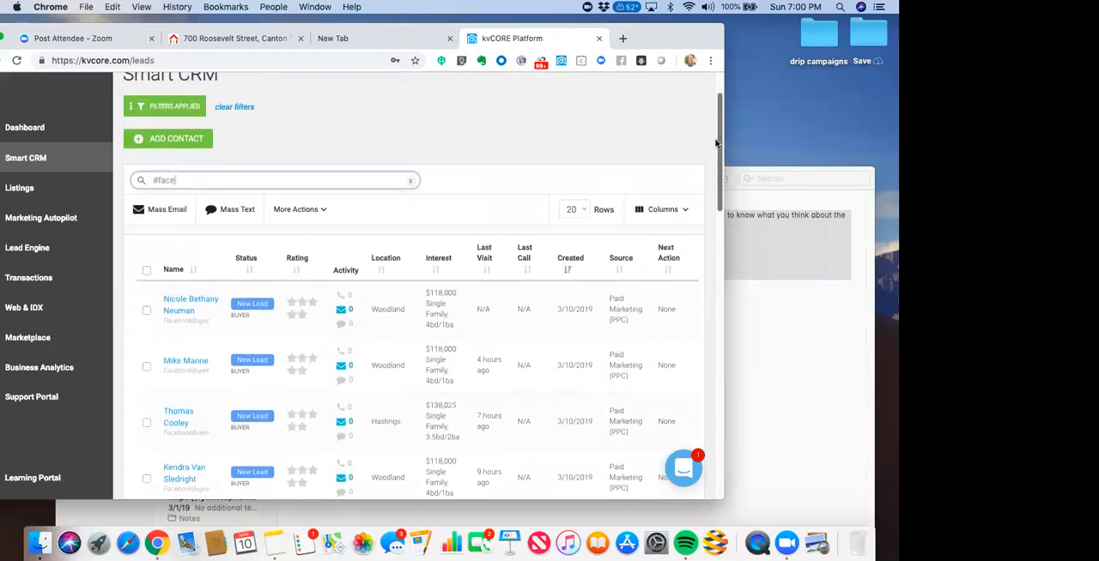
left_click(322, 213)
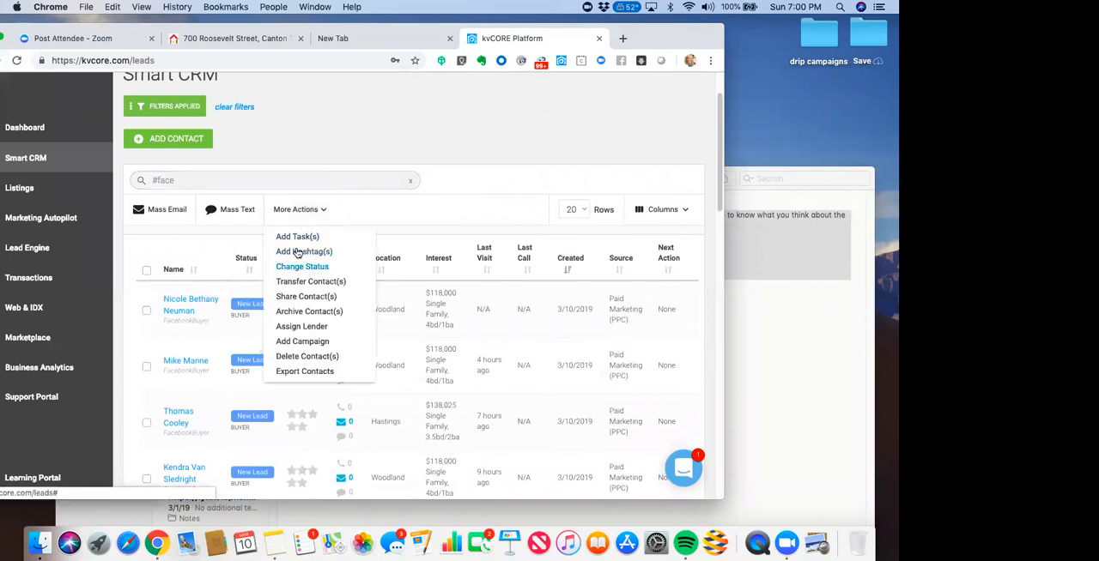
left_click(424, 213)
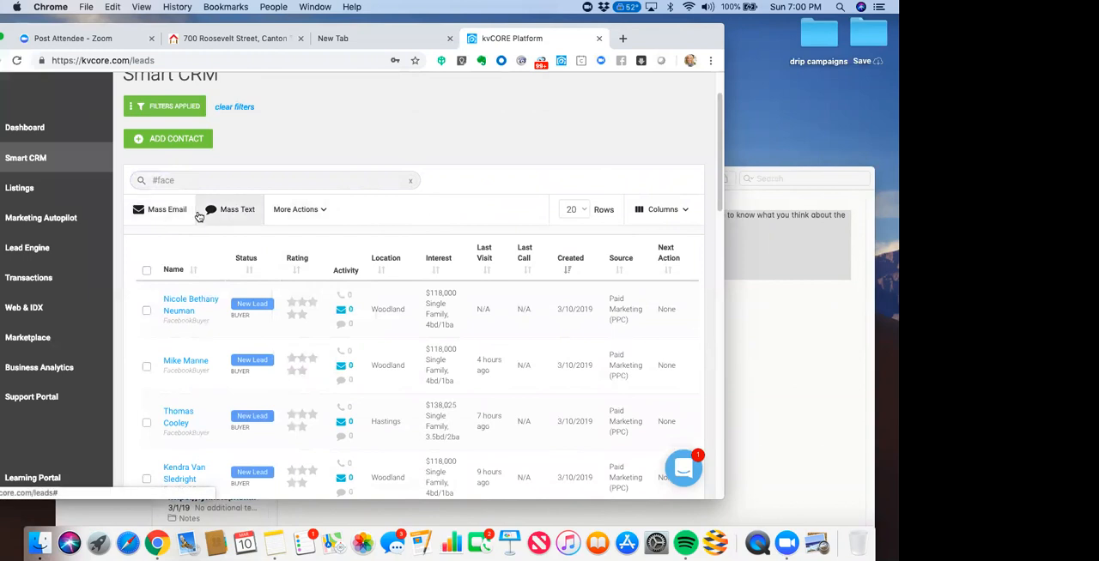
left_click(682, 211)
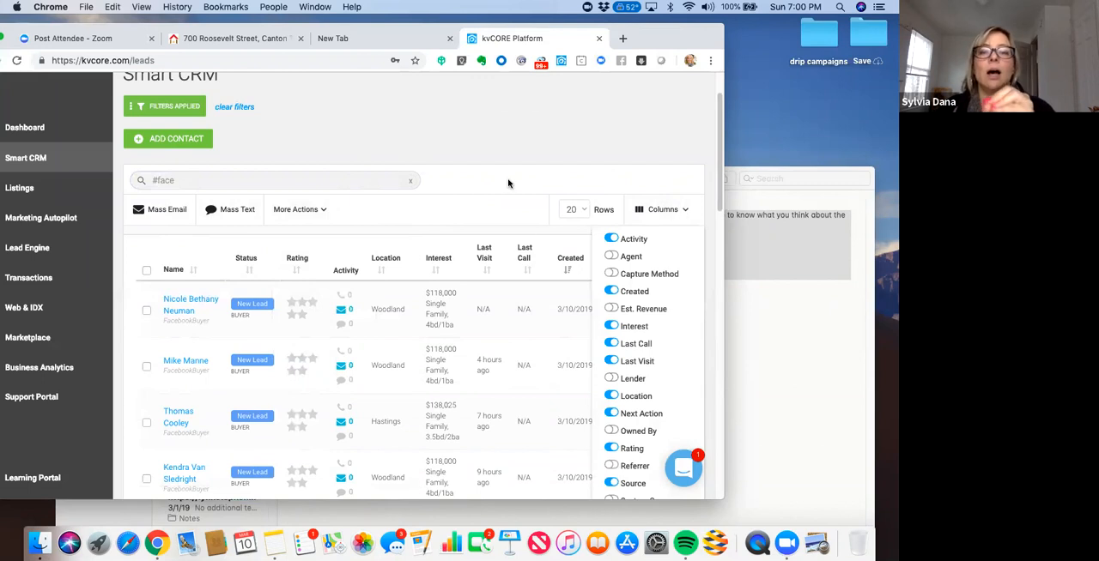
left_click(722, 126)
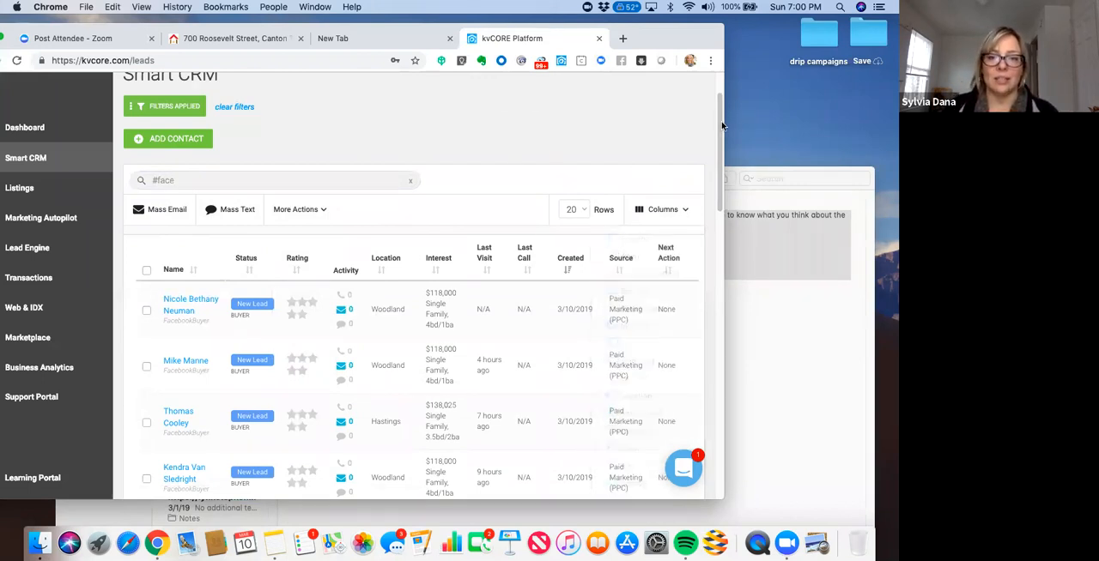
- Look through the leads tagged FacebookBuyer, and return to the start of the contact list
left_click_drag(721, 135, 721, 160)
scroll(721, 161, "down", 1)
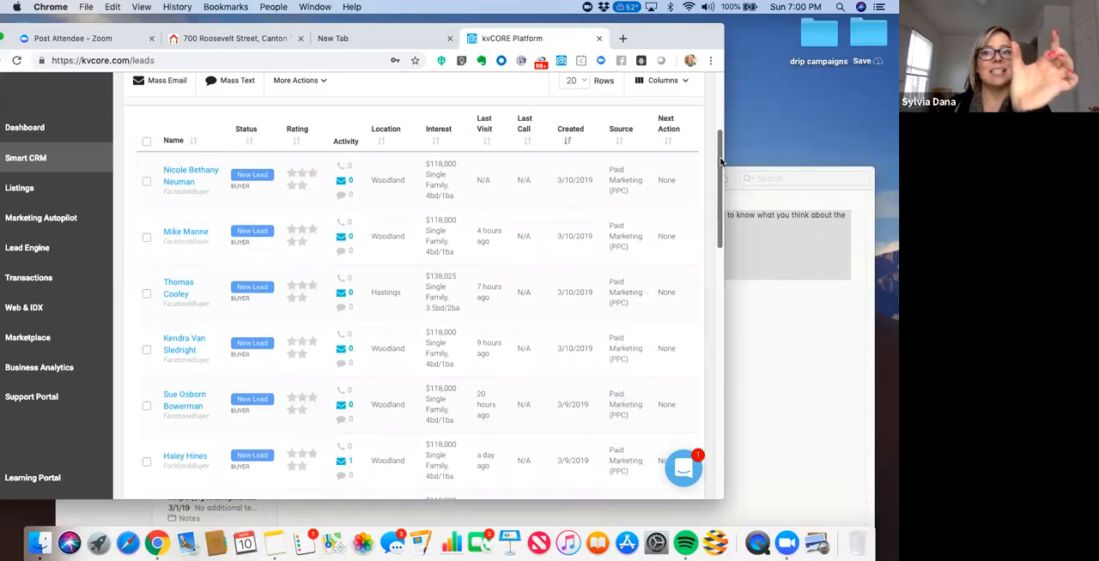
scroll(722, 172, "down", 2)
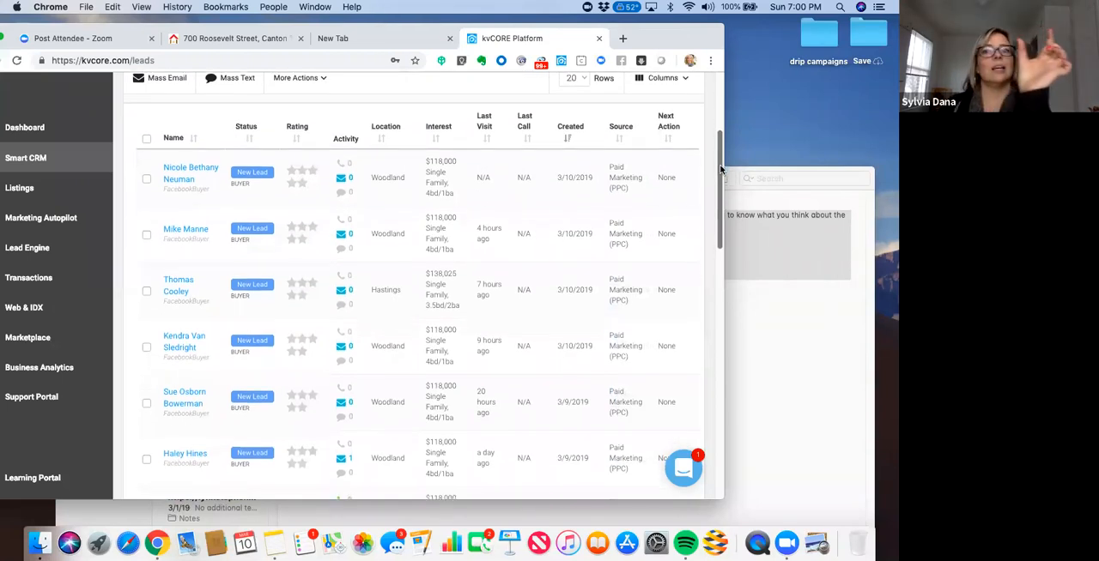
scroll(722, 172, "down", 1)
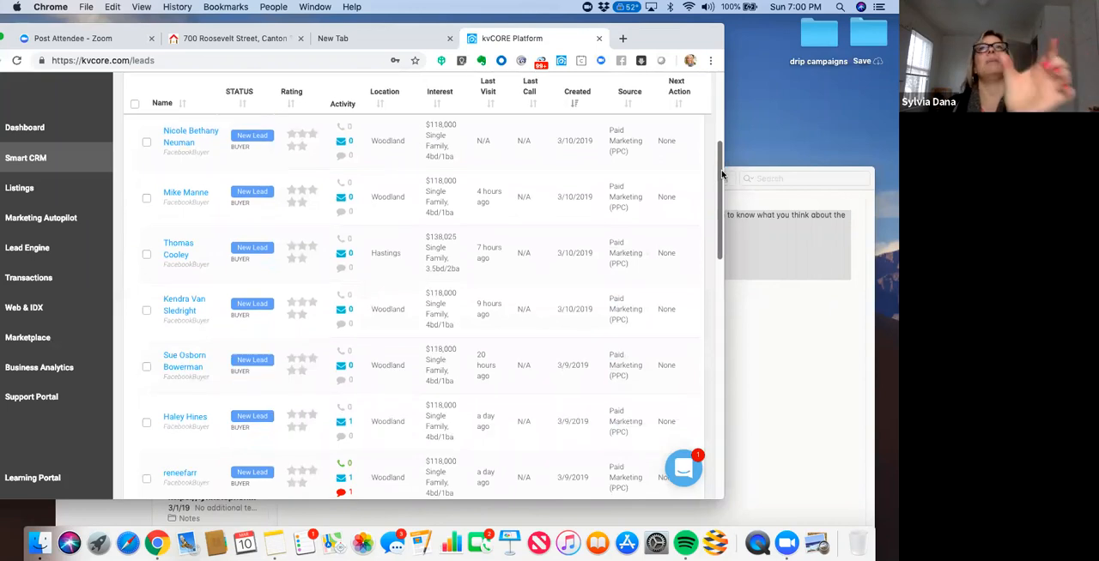
scroll(722, 175, "down", 4)
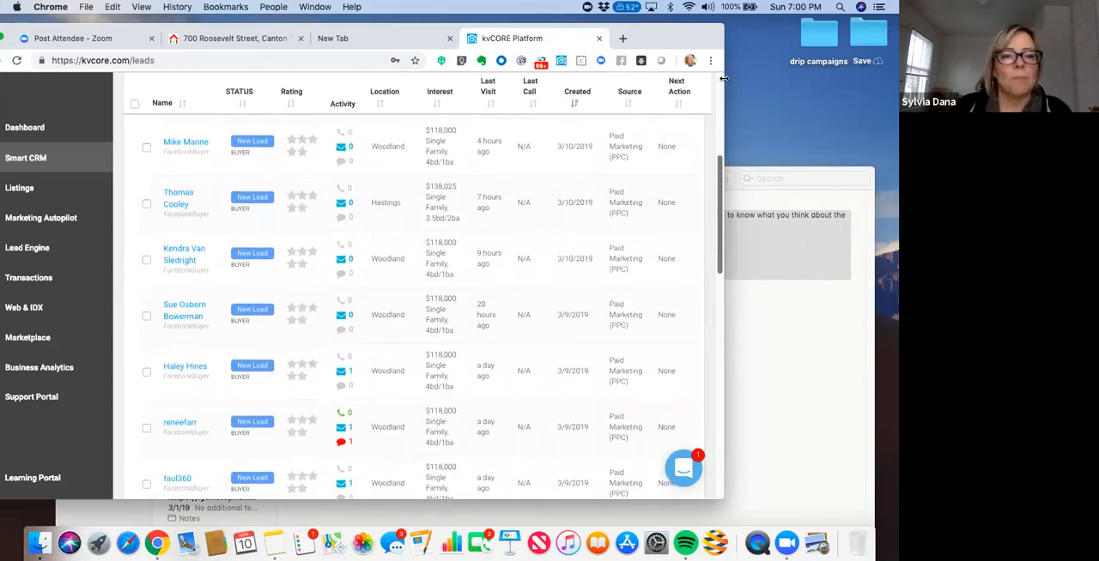
scroll(251, 295, "up", 6)
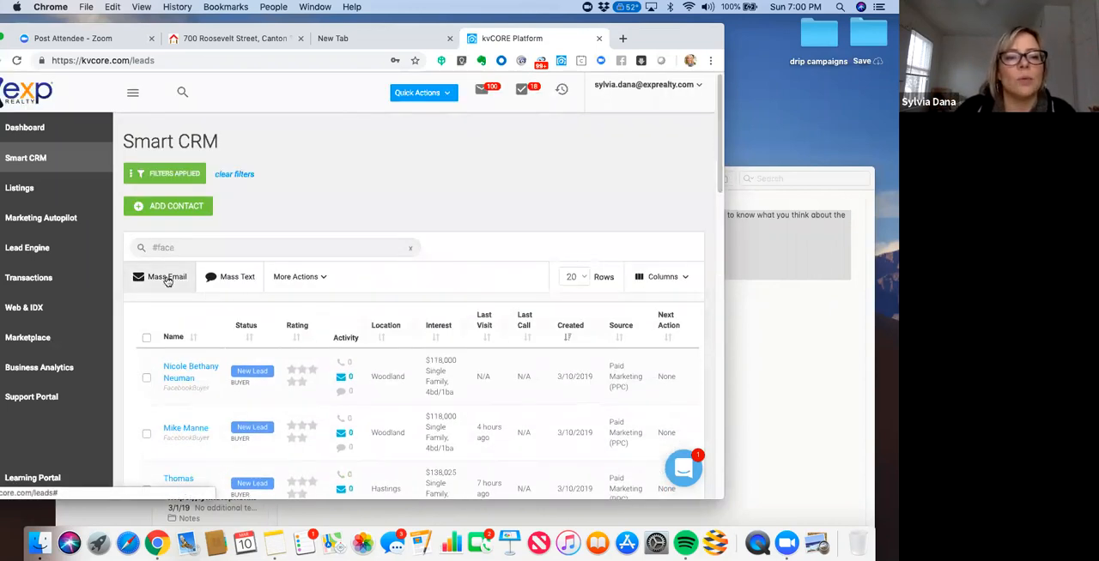
- Try to start a mass email, and select all contacts on the first page of the "#face" results
left_click(168, 280)
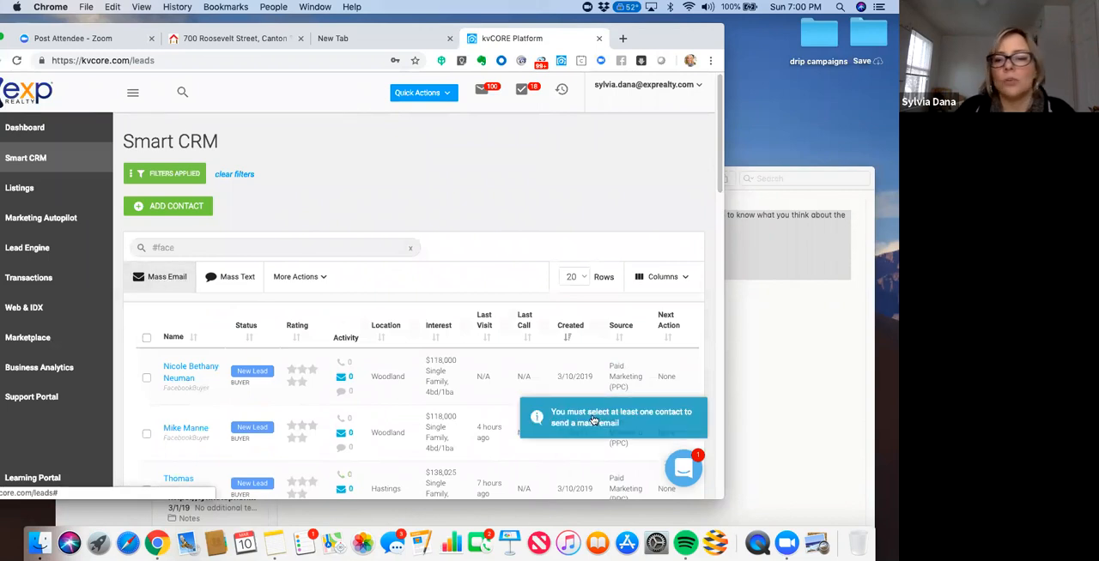
left_click(147, 339)
left_click_drag(723, 155, 732, 484)
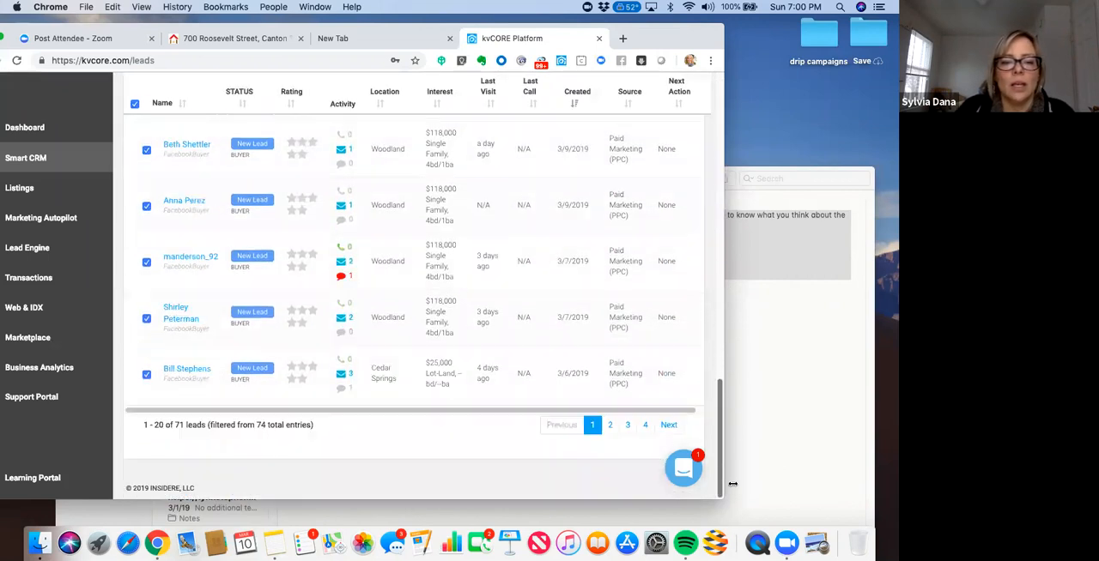
- Open the second page of the "#face" results and check which leads are selected there, returning to the start of the list
left_click(610, 427)
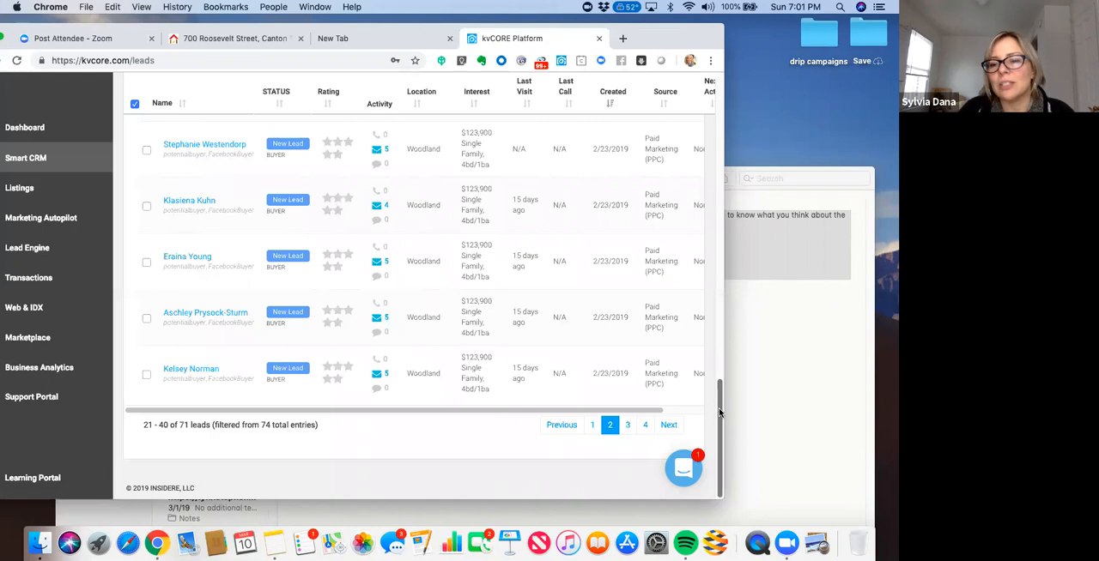
left_click_drag(719, 355, 691, 137)
scroll(691, 137, "up", 3)
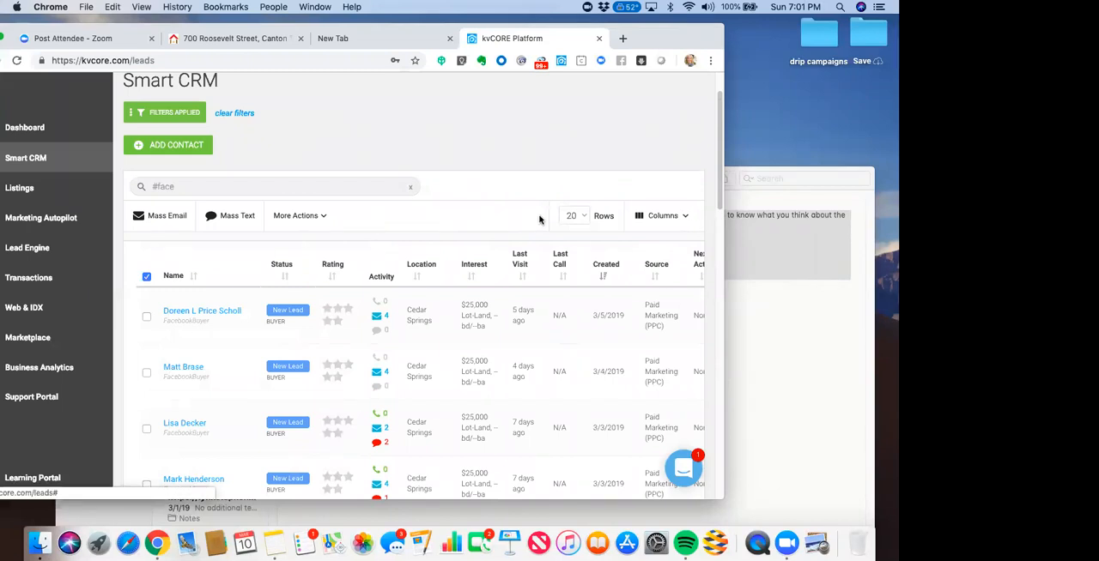
left_click_drag(181, 186, 149, 185)
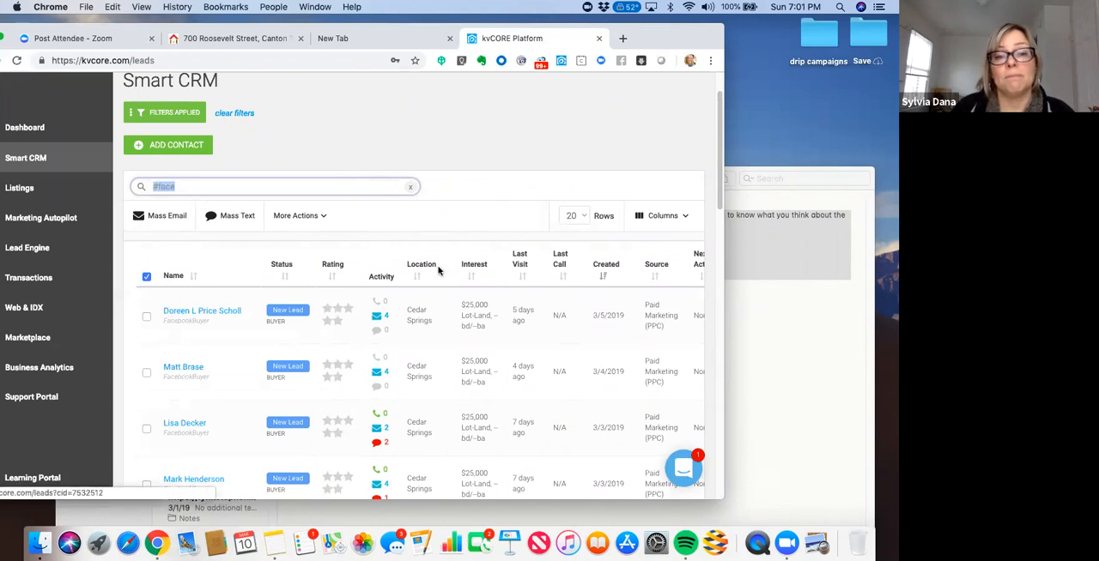
left_click_drag(720, 174, 709, 142)
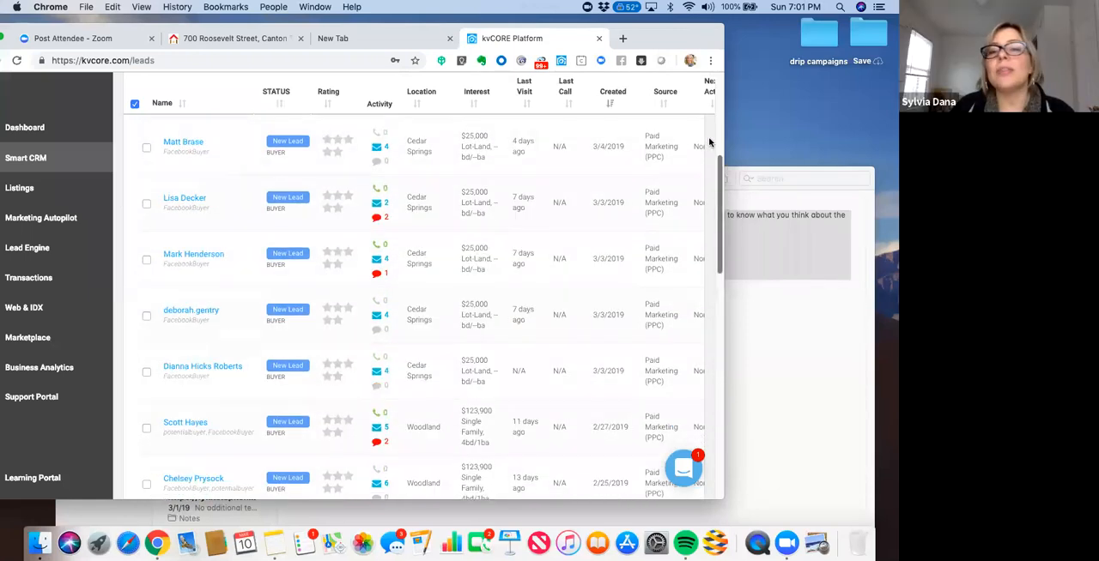
scroll(710, 142, "up", 5)
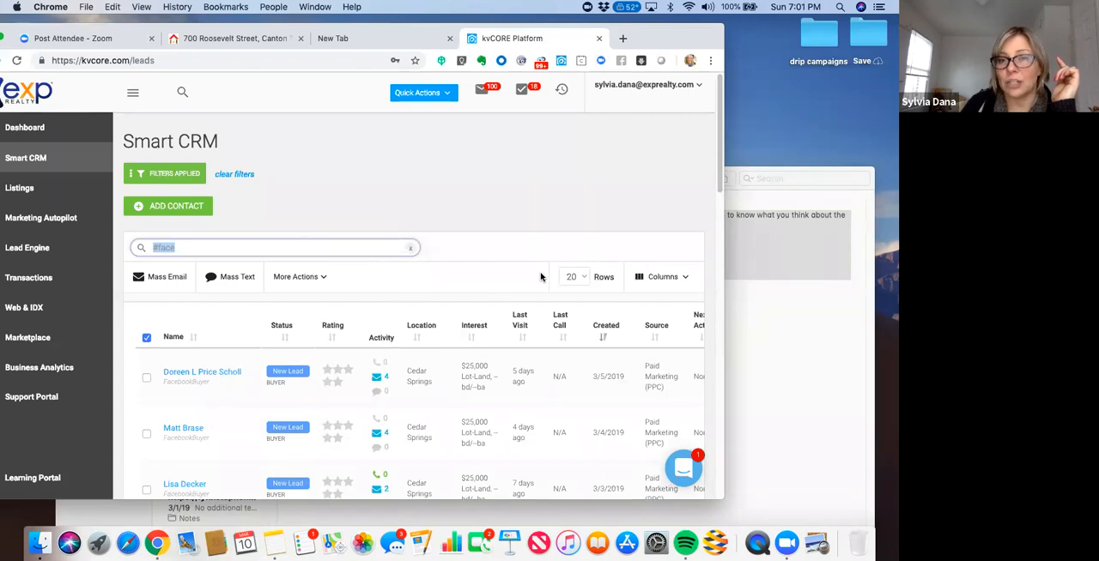
- View the account options without choosing any, and clear the "#face" search from the contact list
left_click(683, 85)
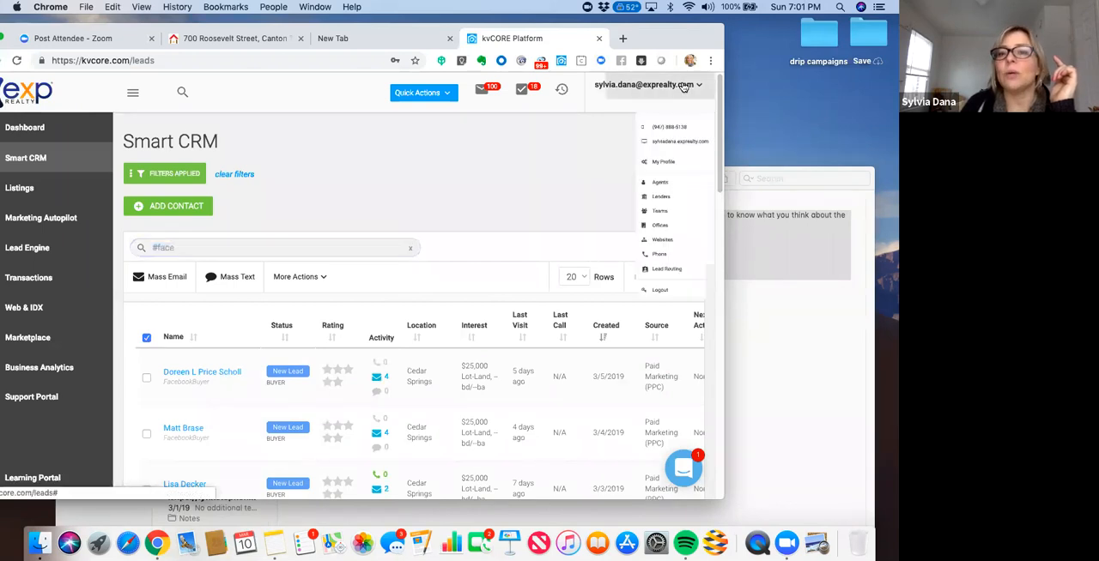
left_click(554, 187)
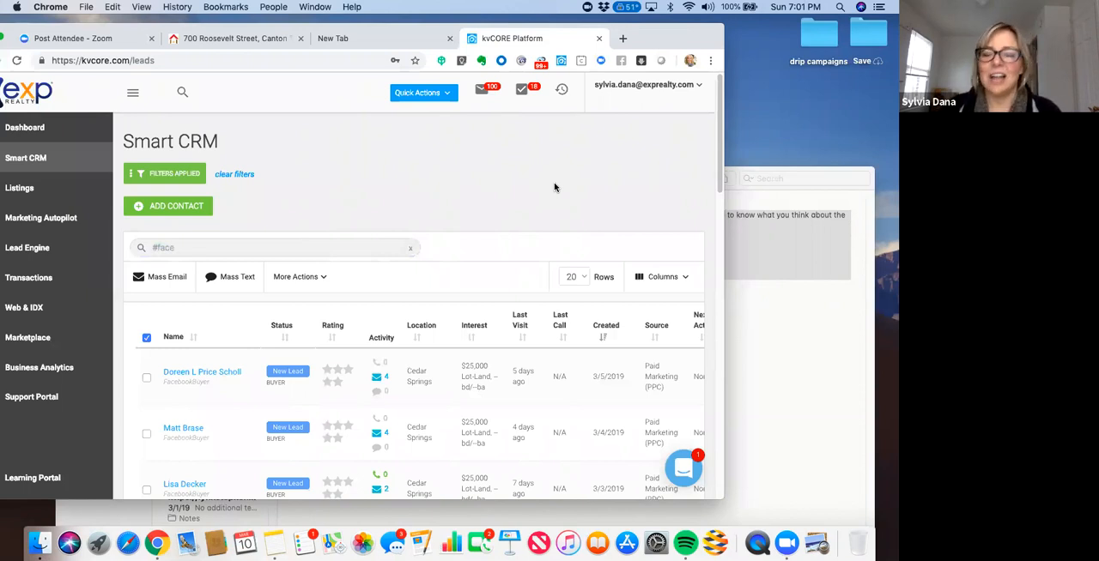
left_click_drag(663, 45, 677, 42)
left_click(157, 244)
key("BackSpace")
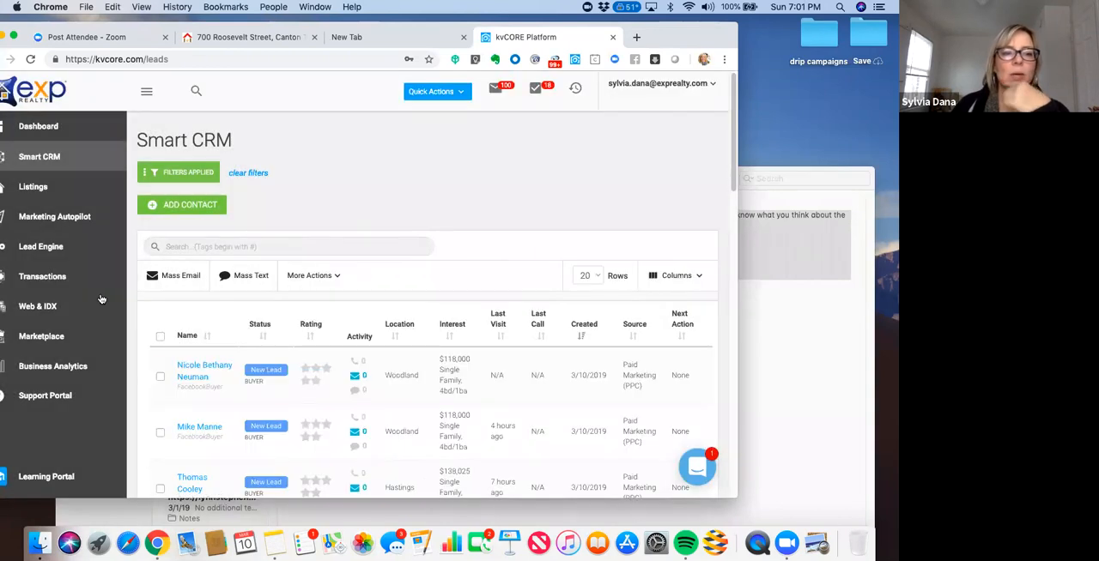
- Open the Lead Engine and view the domain choices for an IDX Squeeze Page without selecting one
left_click(95, 244)
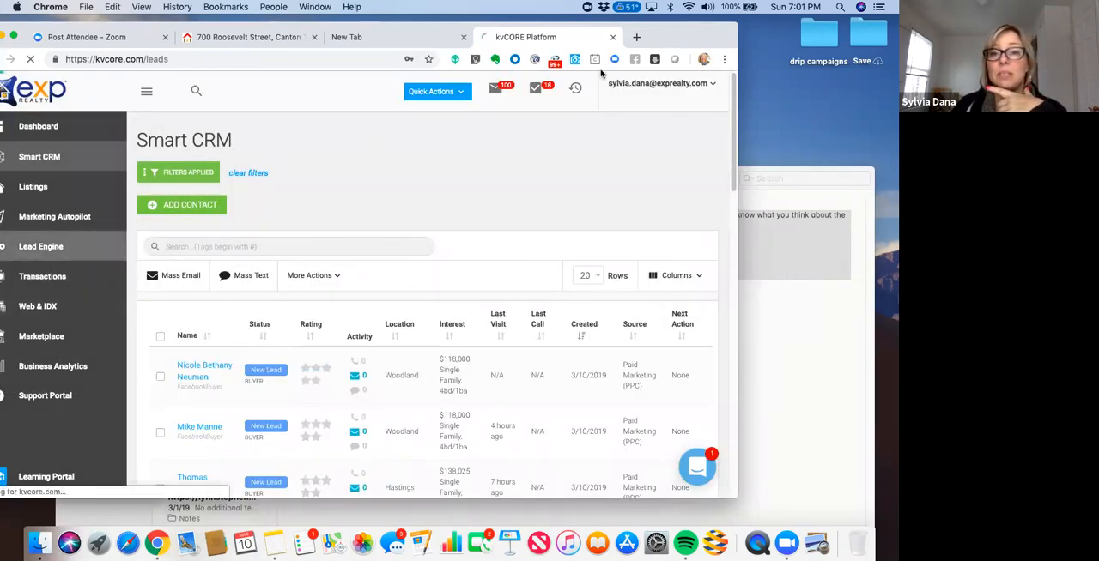
left_click_drag(676, 39, 712, 36)
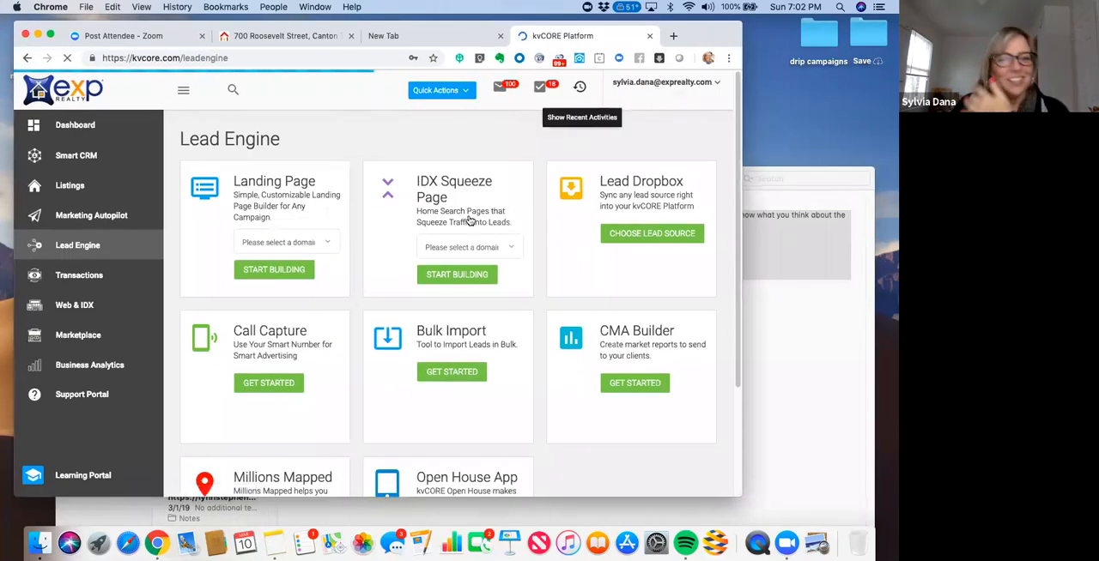
left_click(509, 247)
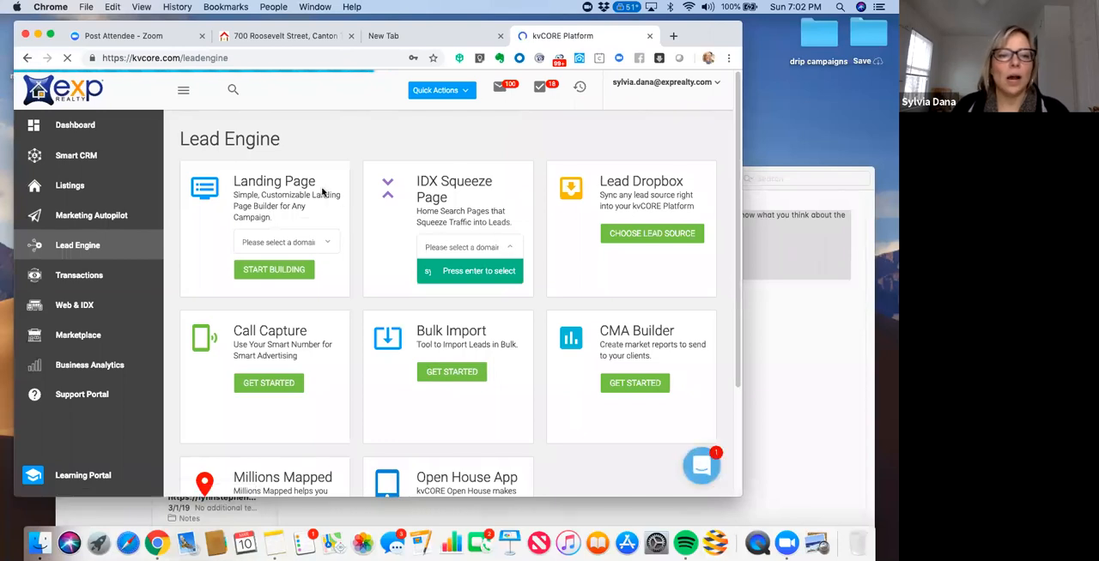
- Open the Property Listings page and try to view its applied filters
left_click(75, 191)
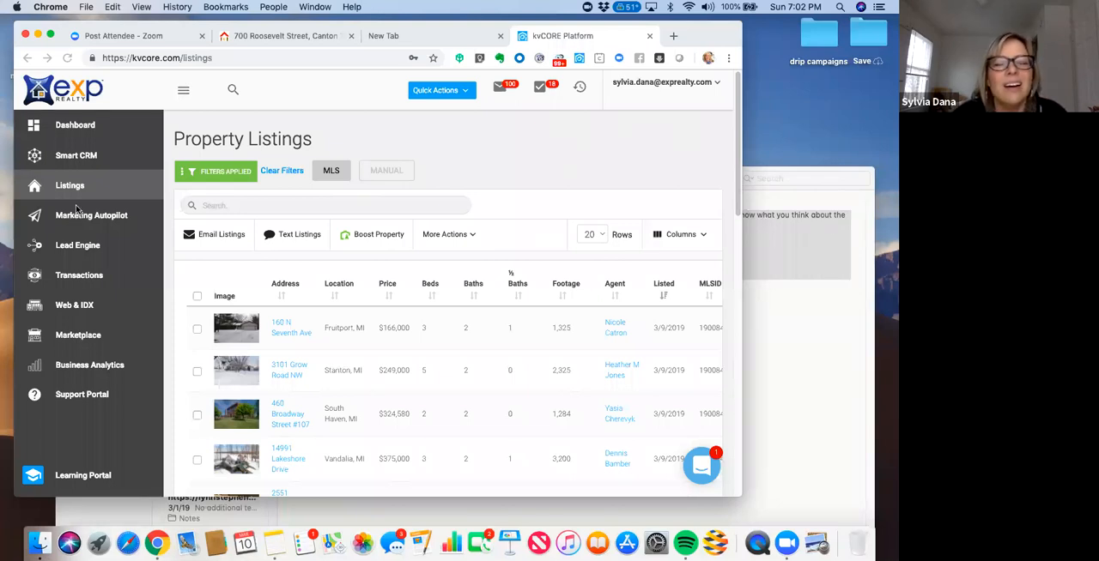
left_click(204, 178)
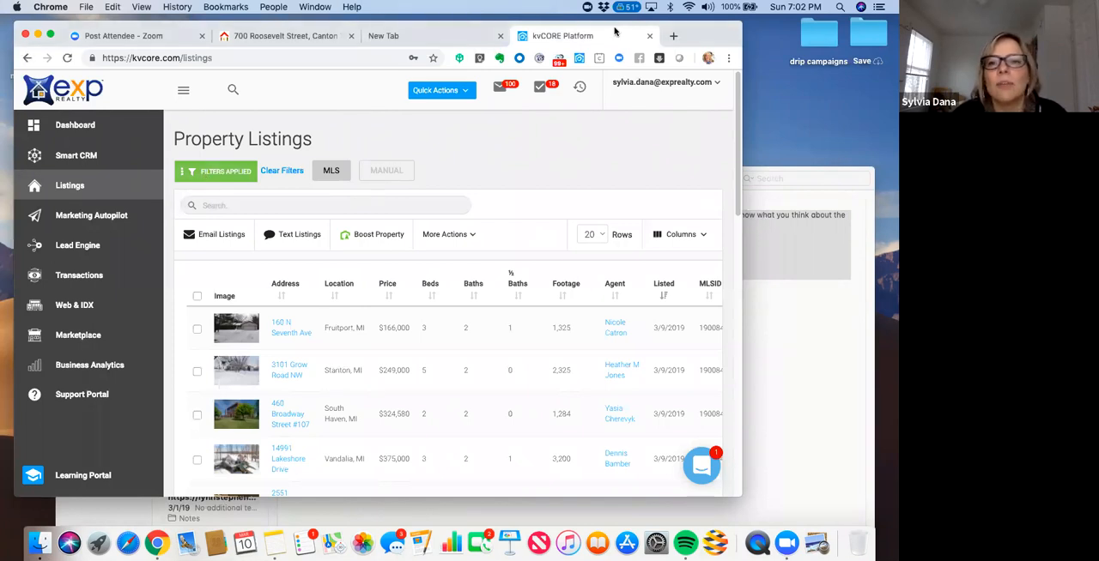
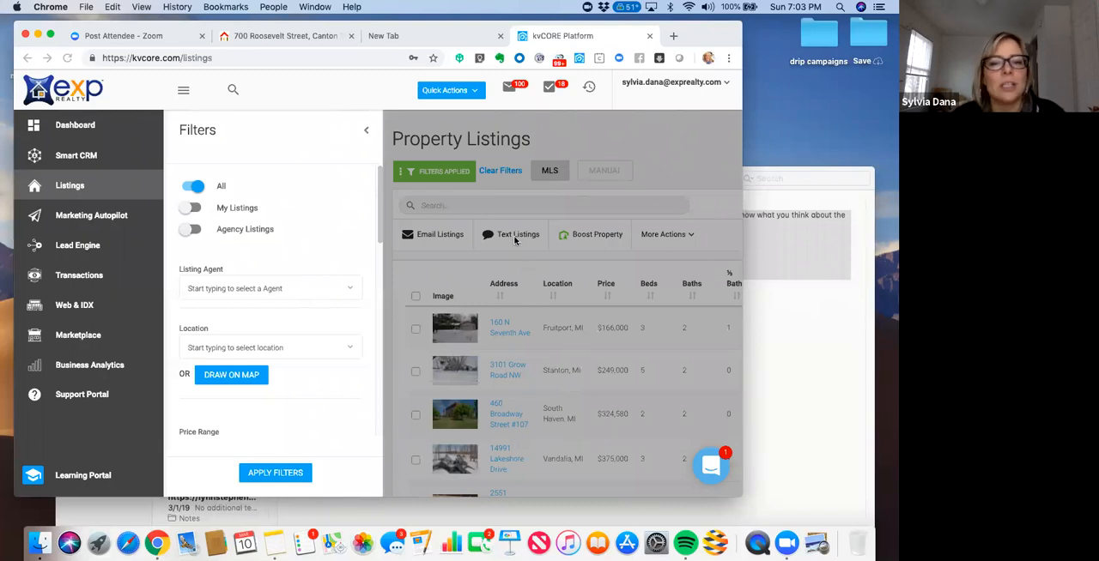
- Filter the property listings to My Listings only and apply the filter
left_click(190, 211)
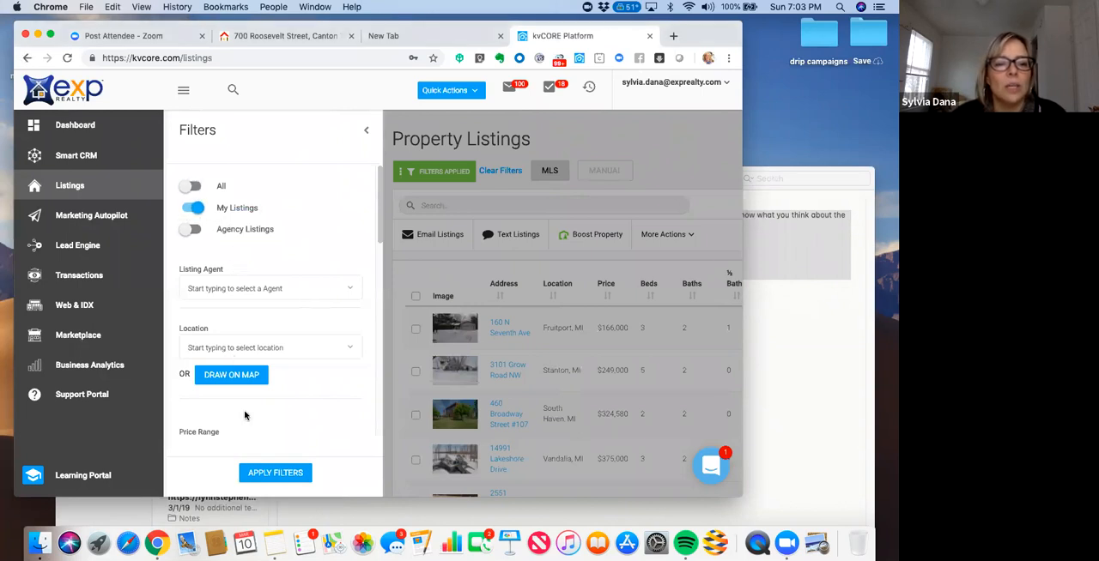
scroll(379, 237, "down", 5)
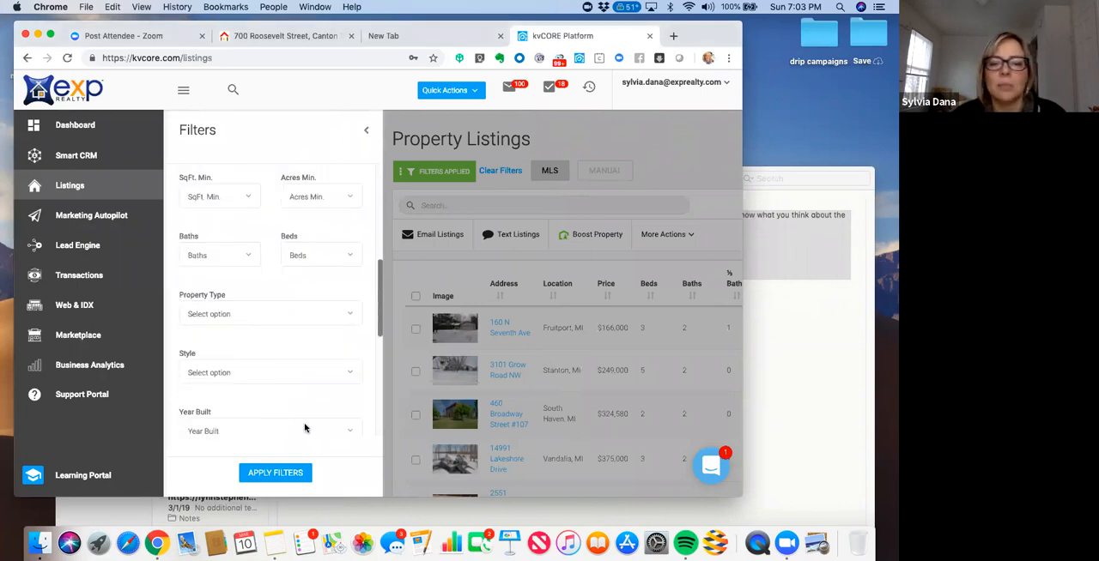
left_click(264, 474)
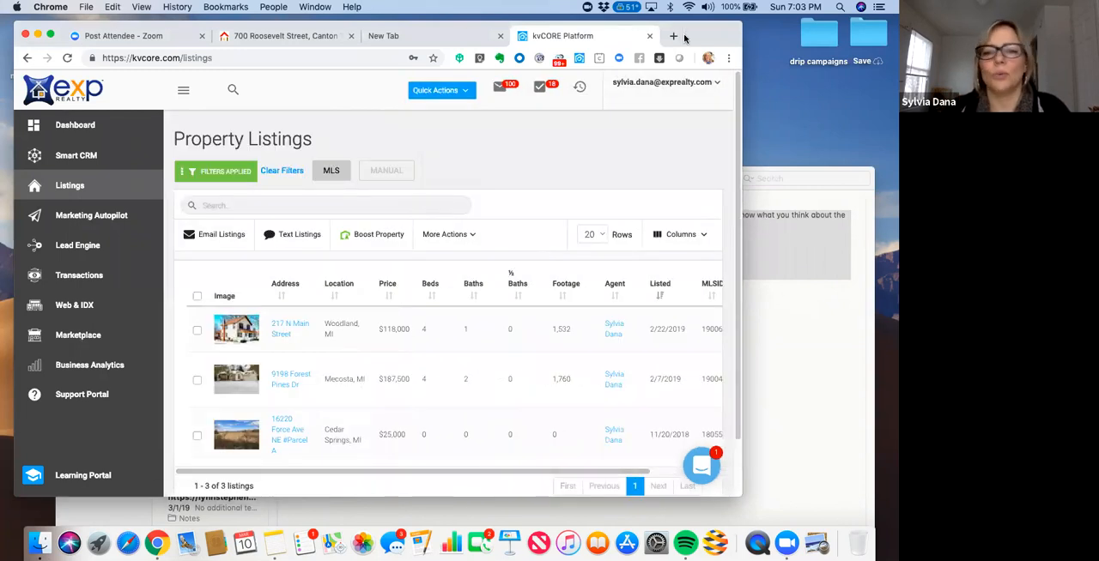
- Open the Woodland listing and review its description, amenities and interior features, returning to the start of the page
left_click(282, 330)
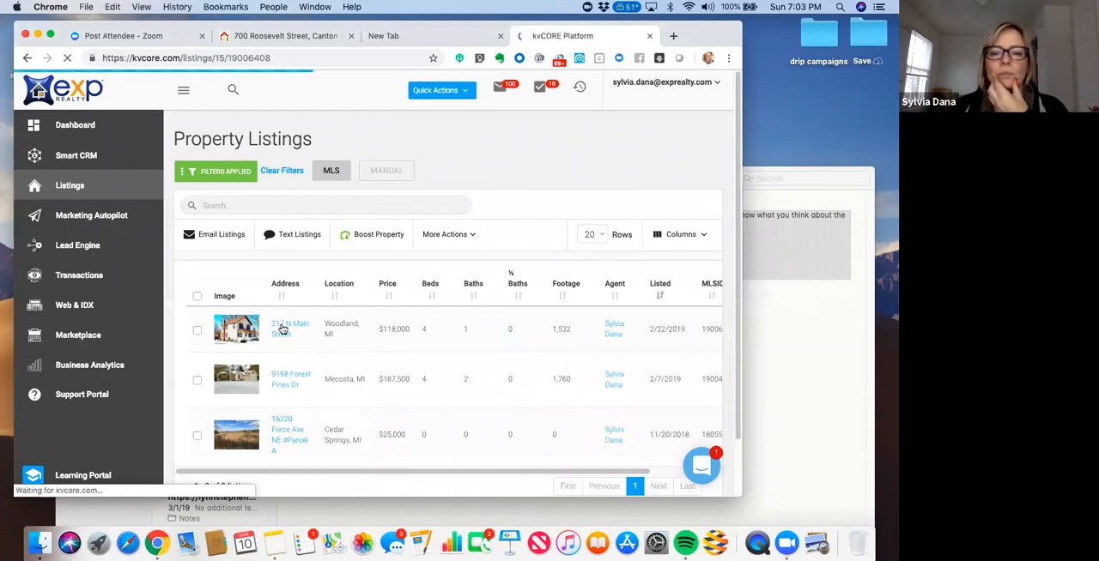
left_click_drag(709, 36, 703, 40)
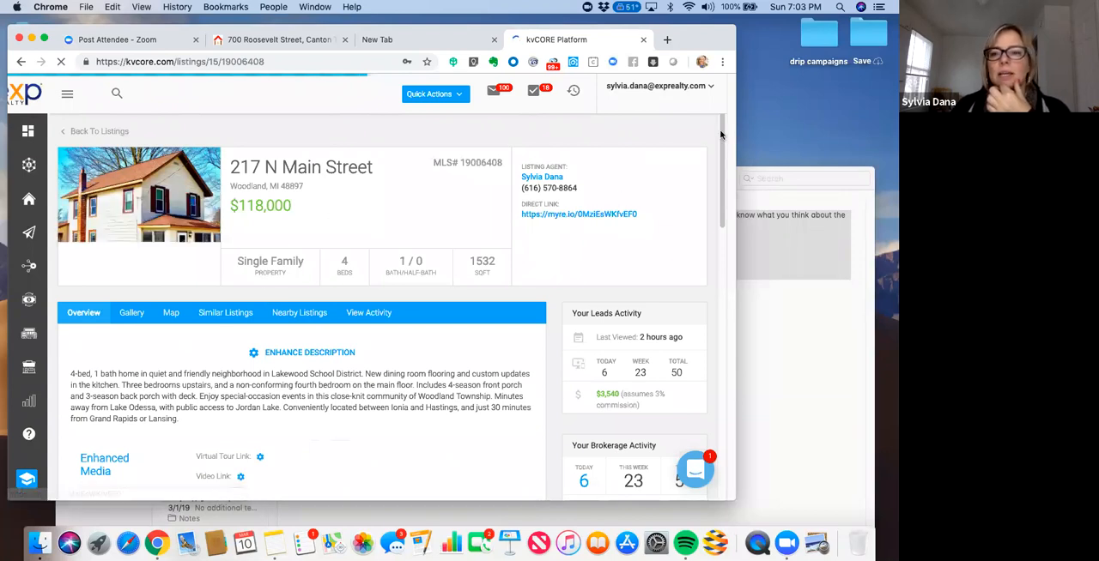
scroll(722, 188, "down", 3)
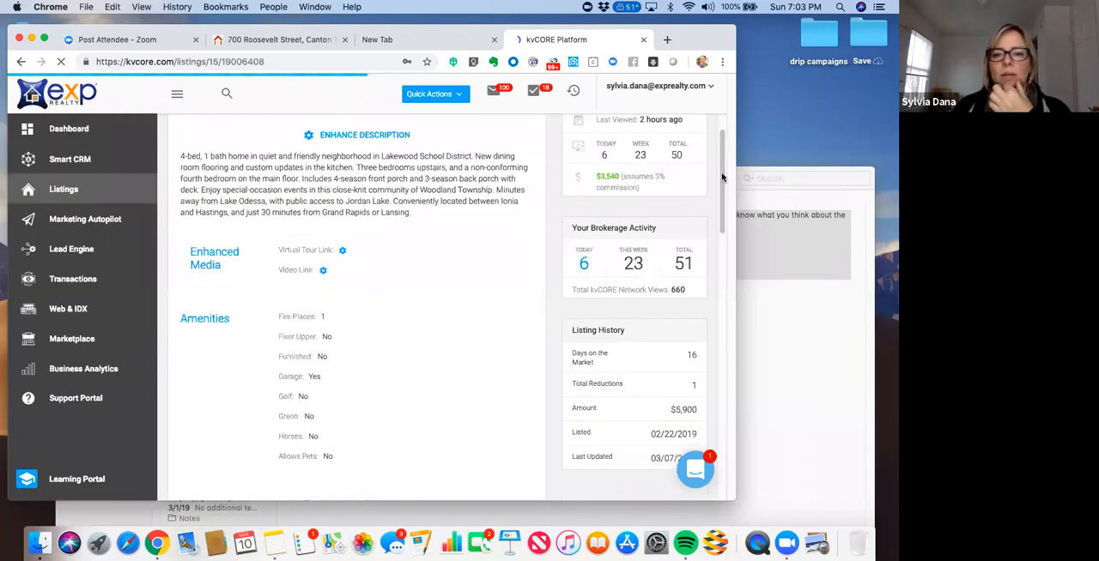
scroll(722, 219, "down", 2)
scroll(723, 239, "down", 5)
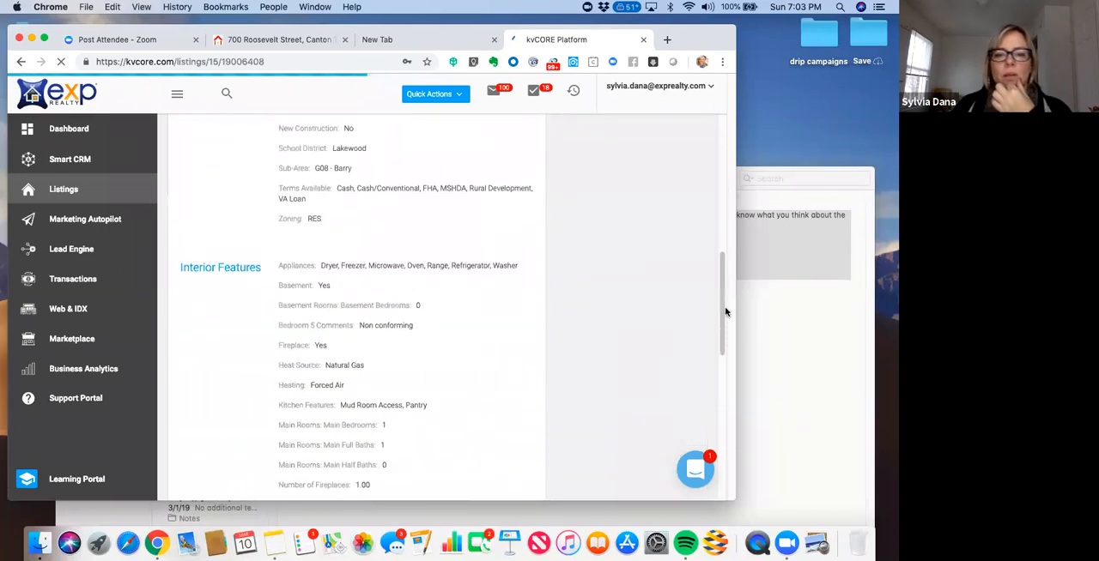
scroll(726, 160, "up", 10)
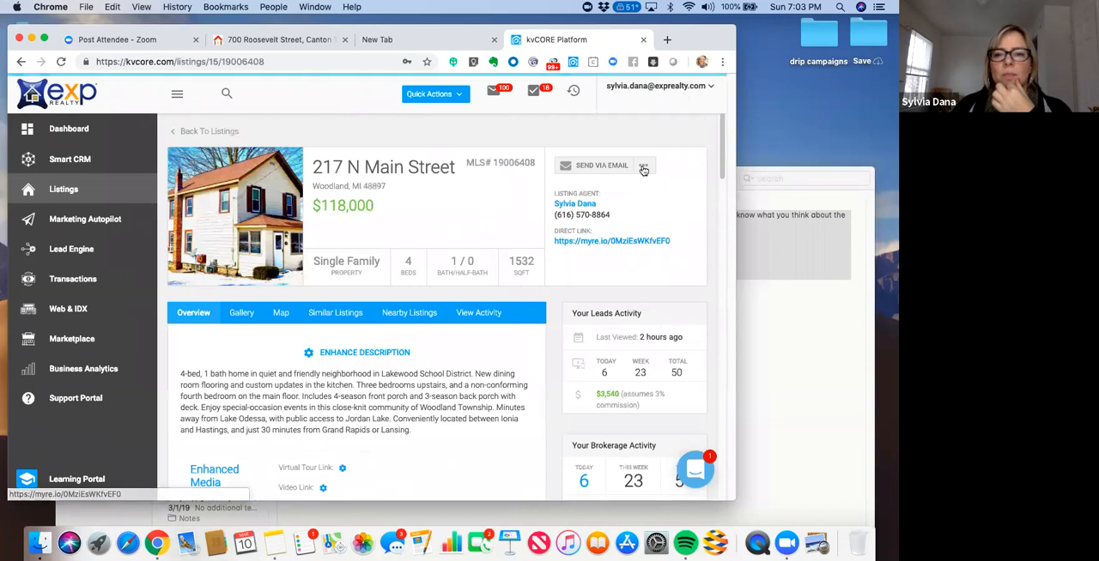
- Open Email to Hashtag for the Woodland listing, search the hashtags for "21", clear the search, and close the form without sending
left_click(644, 166)
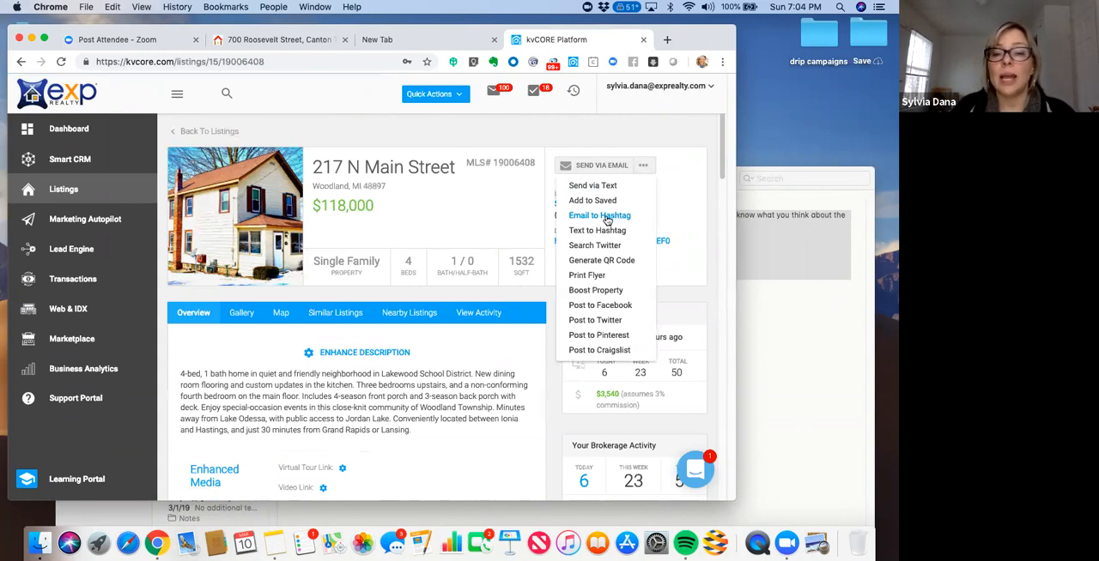
left_click(606, 220)
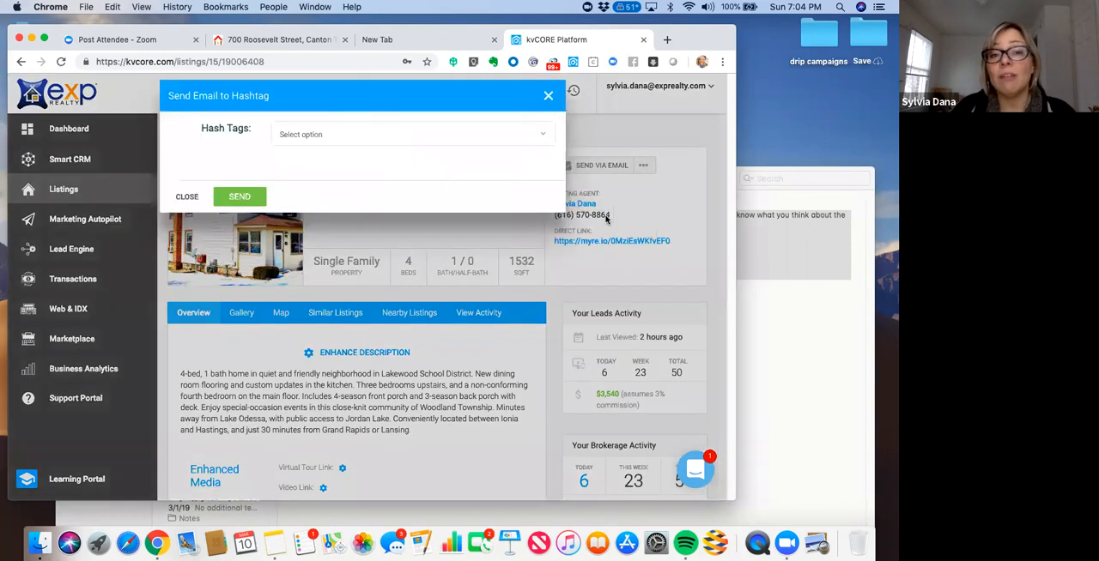
left_click(516, 135)
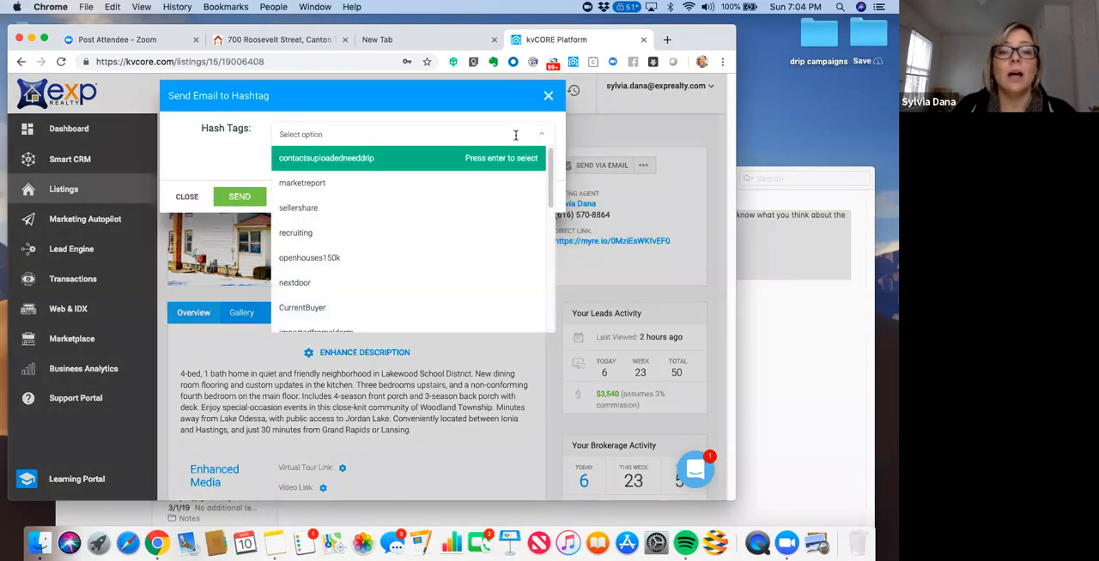
mouse_move(549, 165)
left_mouse_down()
mouse_move(549, 300)
mouse_move(547, 153)
left_mouse_up()
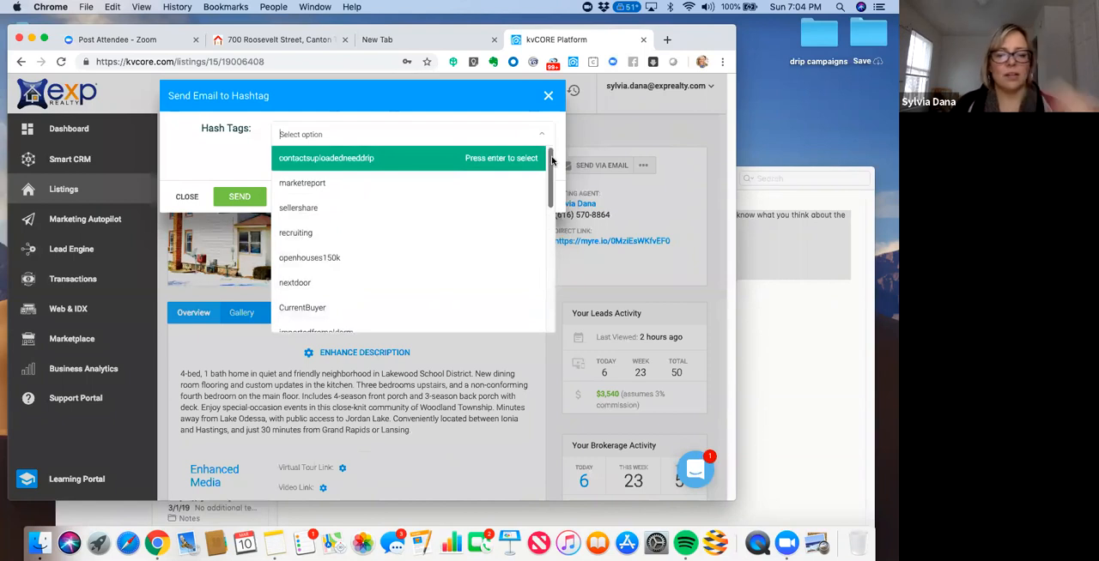
type("21")
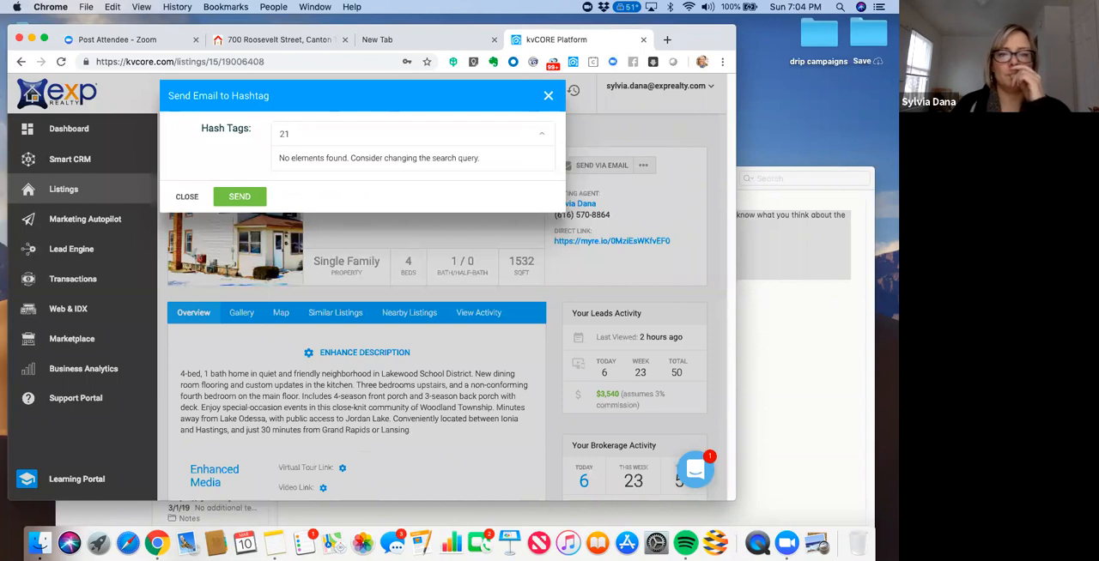
key("BackSpace")
key("BackSpace")
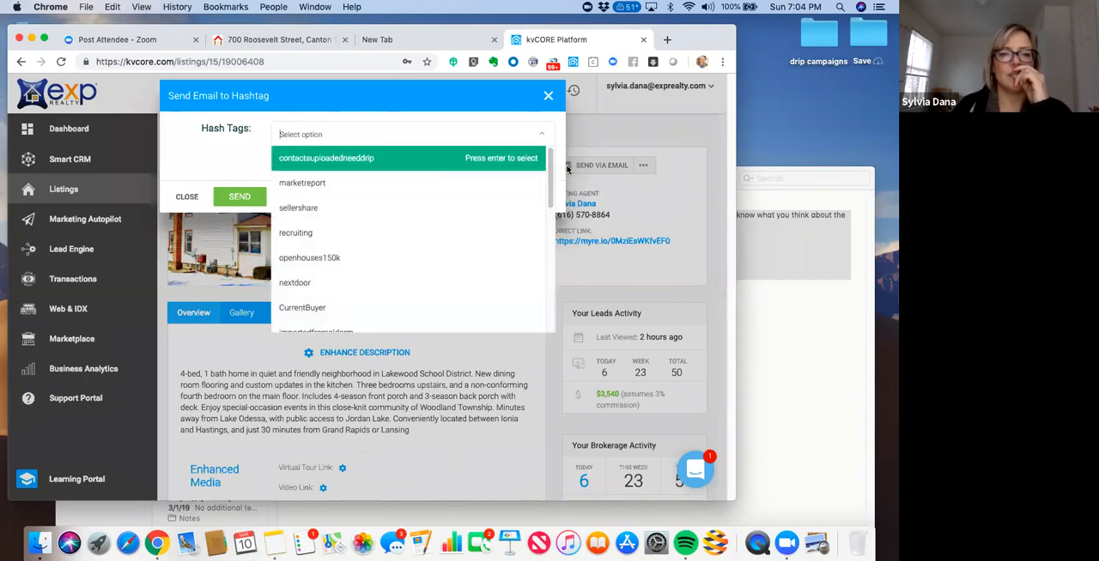
left_click_drag(552, 163, 569, 122)
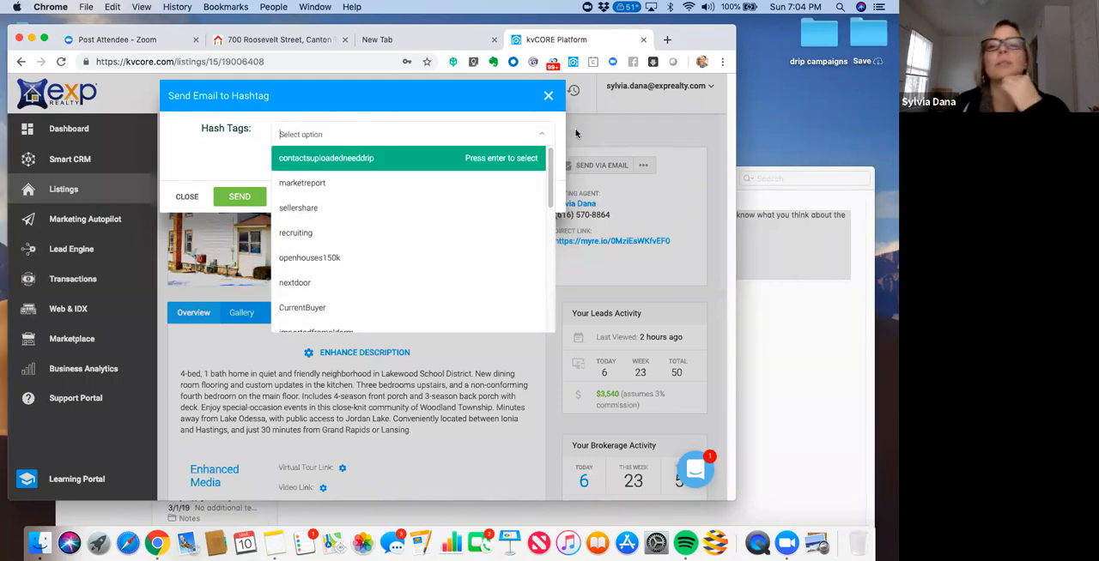
left_click(549, 98)
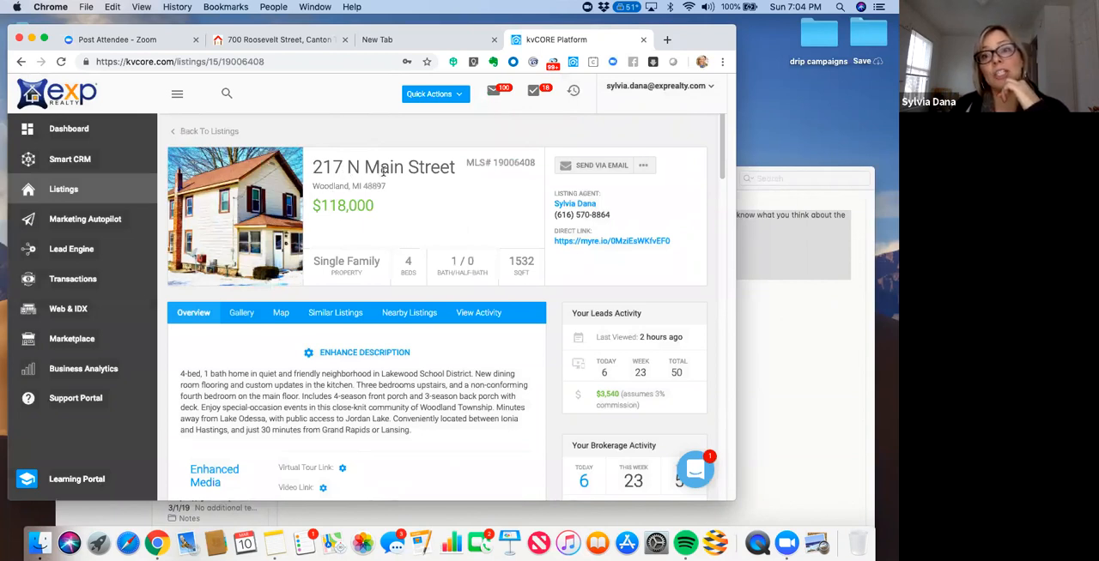
- Reopen the listing's Email to Hashtag form to view the available hashtags, and close it without choosing any
left_click(646, 167)
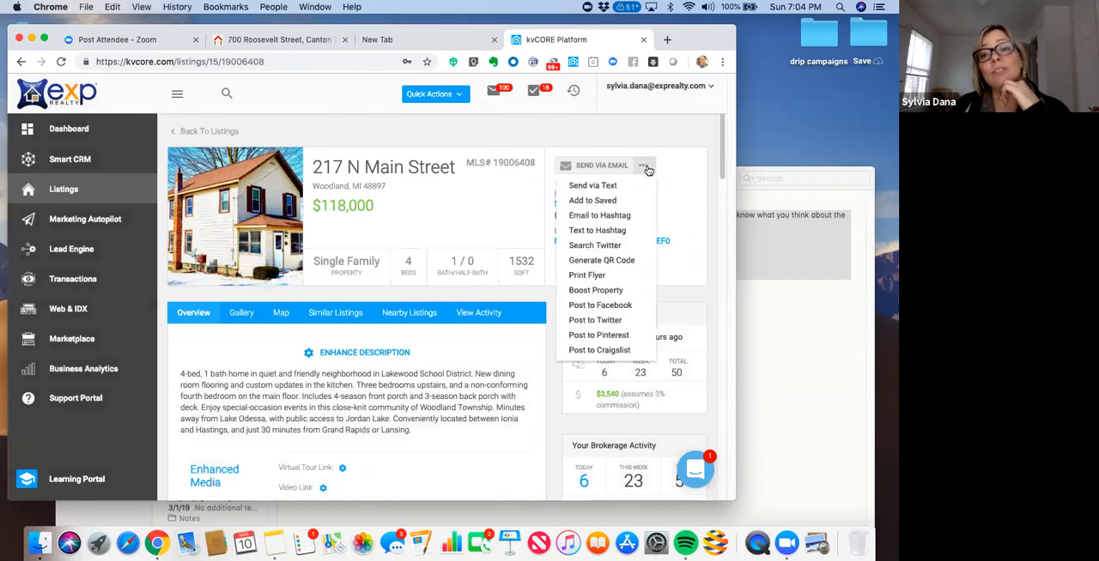
left_click(616, 218)
left_click(369, 134)
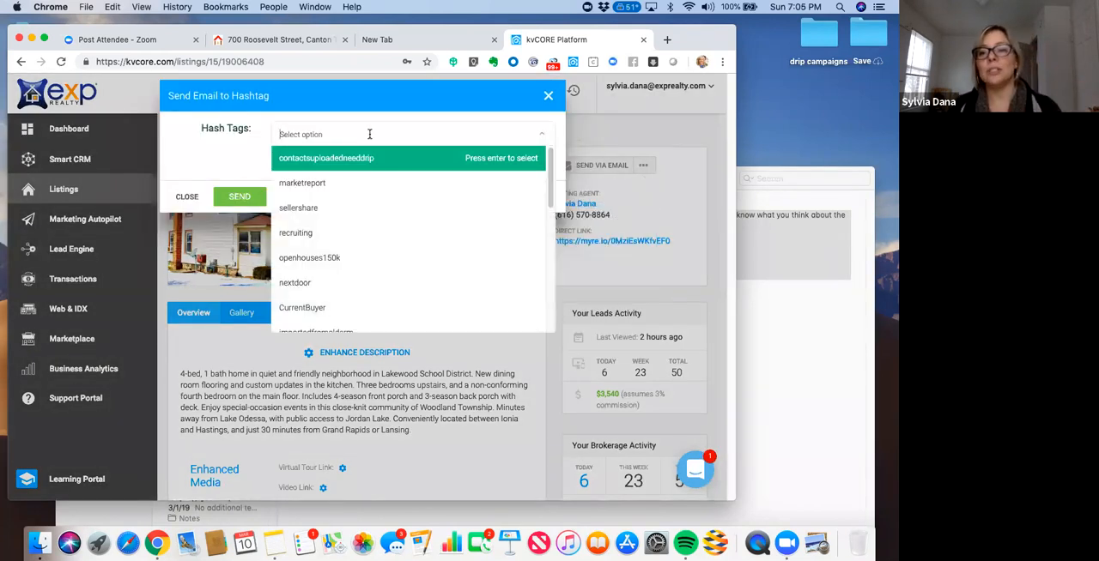
left_click(222, 173)
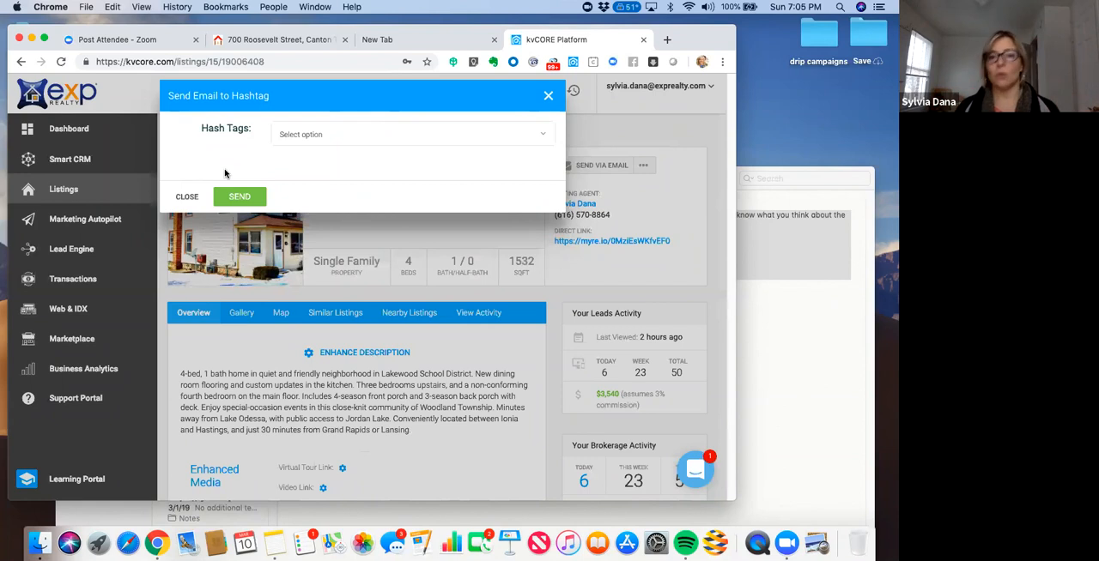
left_click(548, 97)
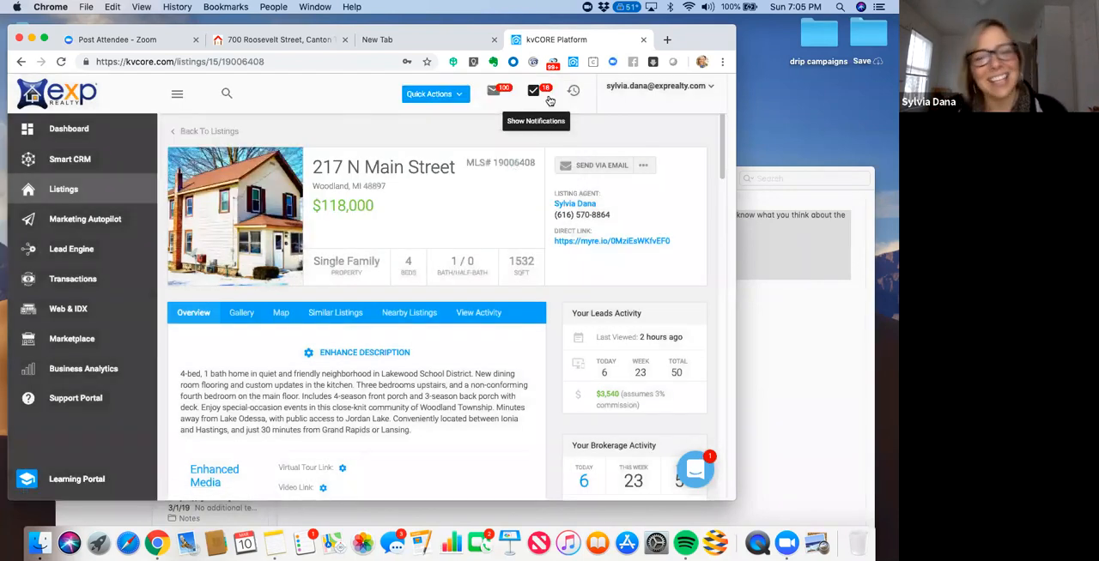
- In the Lead Engine, choose the agent's exprealty domain for the IDX Squeeze Page and start building it
left_click(72, 249)
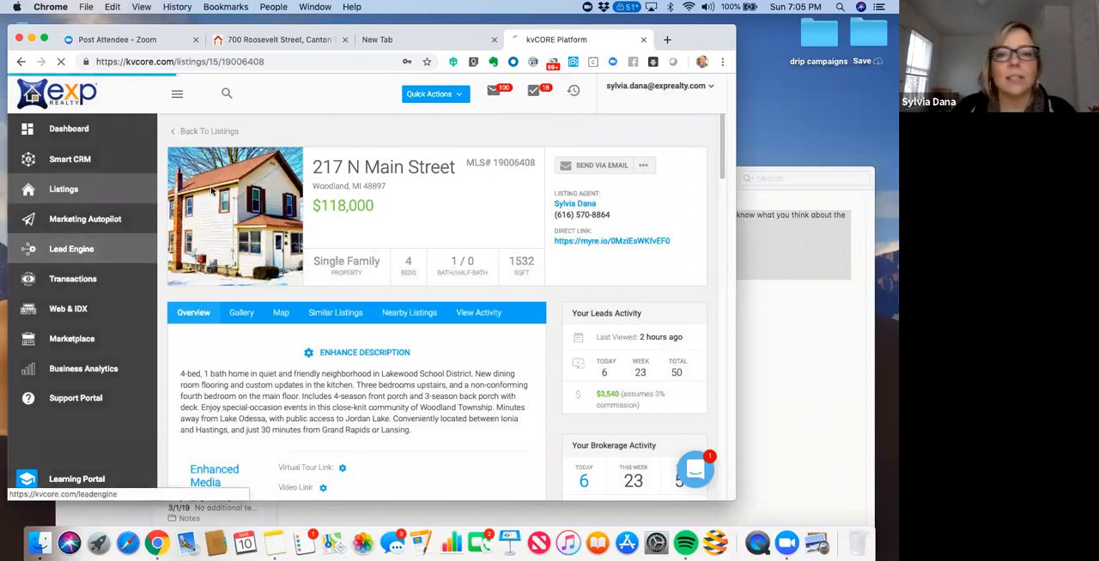
mouse_move(696, 35)
left_mouse_down()
mouse_move(724, 34)
mouse_move(706, 35)
left_mouse_up()
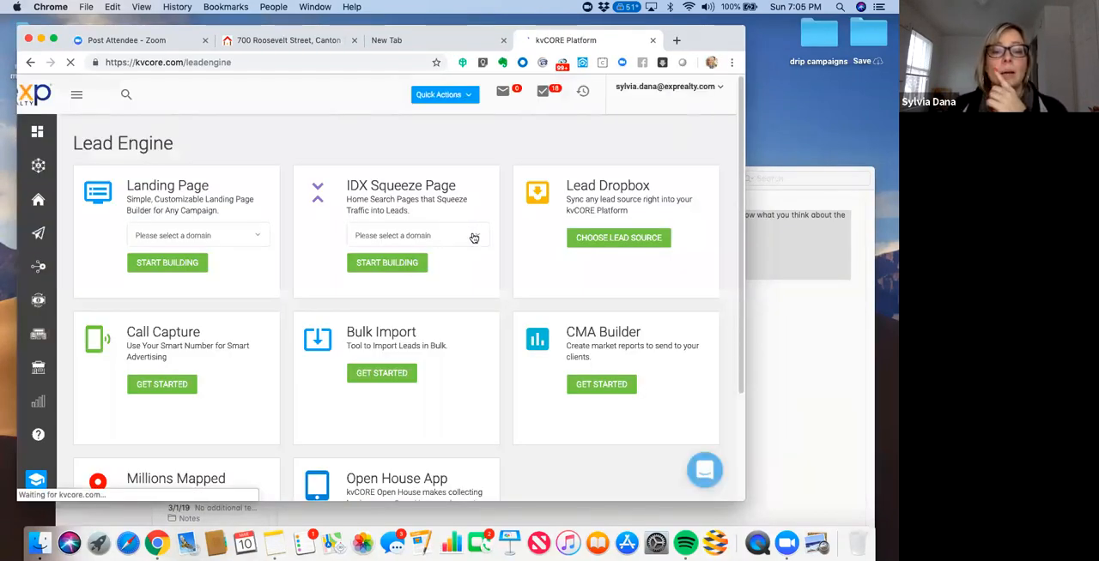
left_click(473, 238)
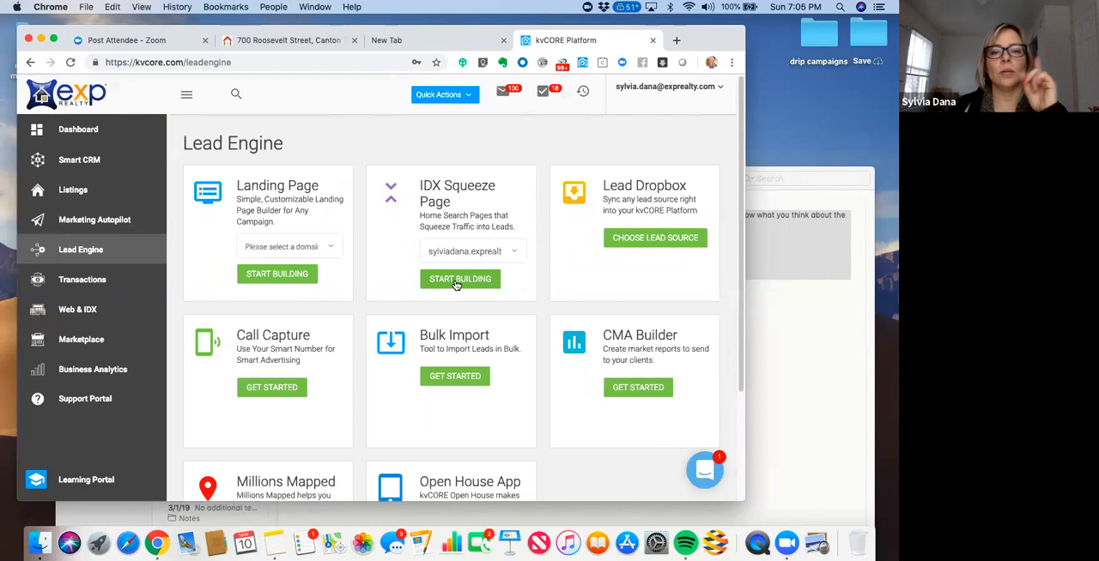
left_click(458, 281)
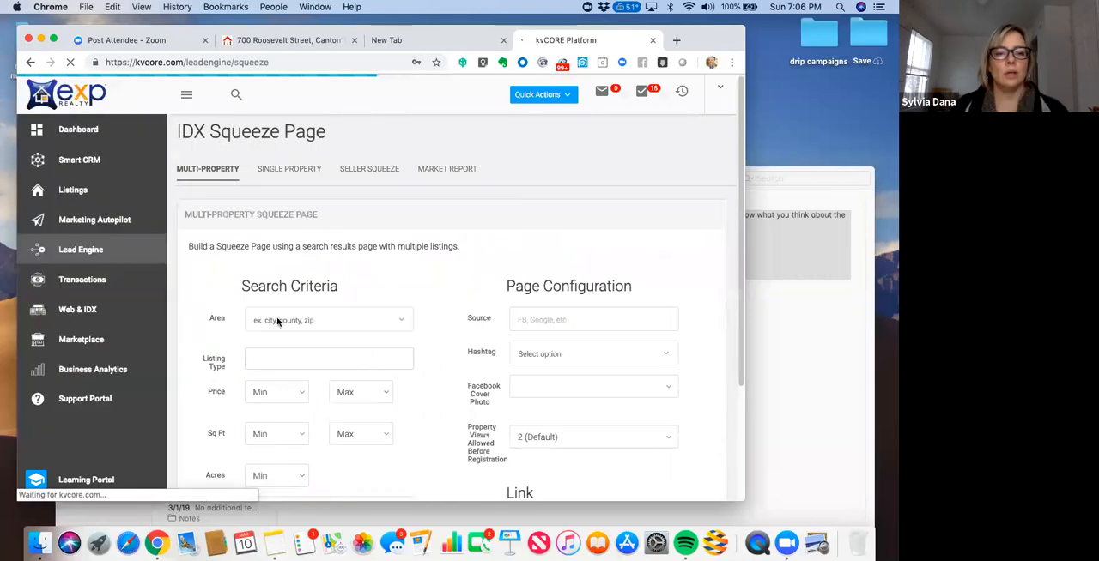
- Set the multi-property squeeze page's search area to "area:City Of Grand Rapids"
left_click(276, 319)
type("grand")
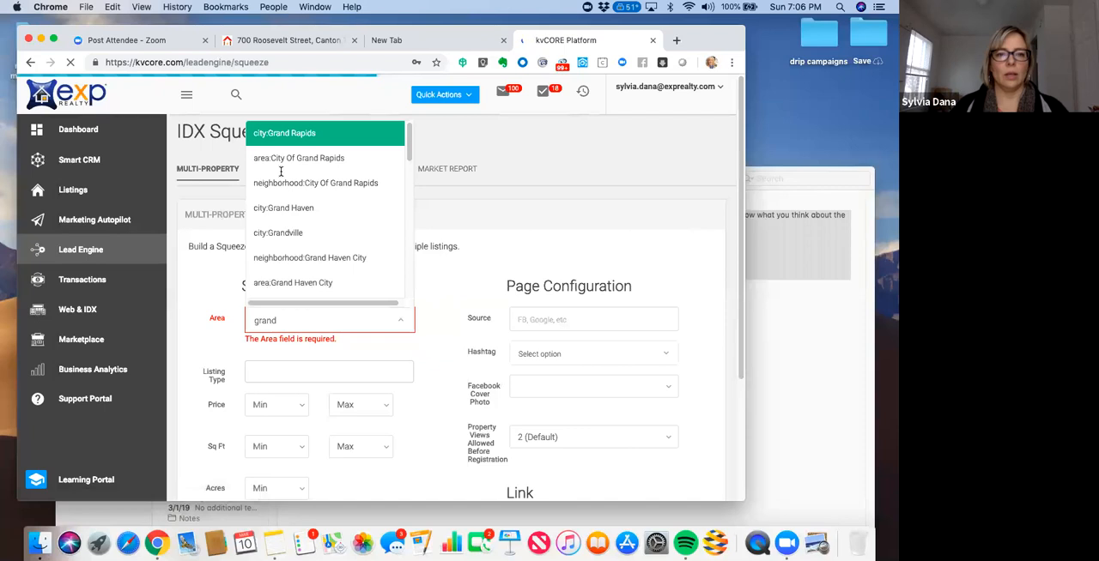
left_click(284, 160)
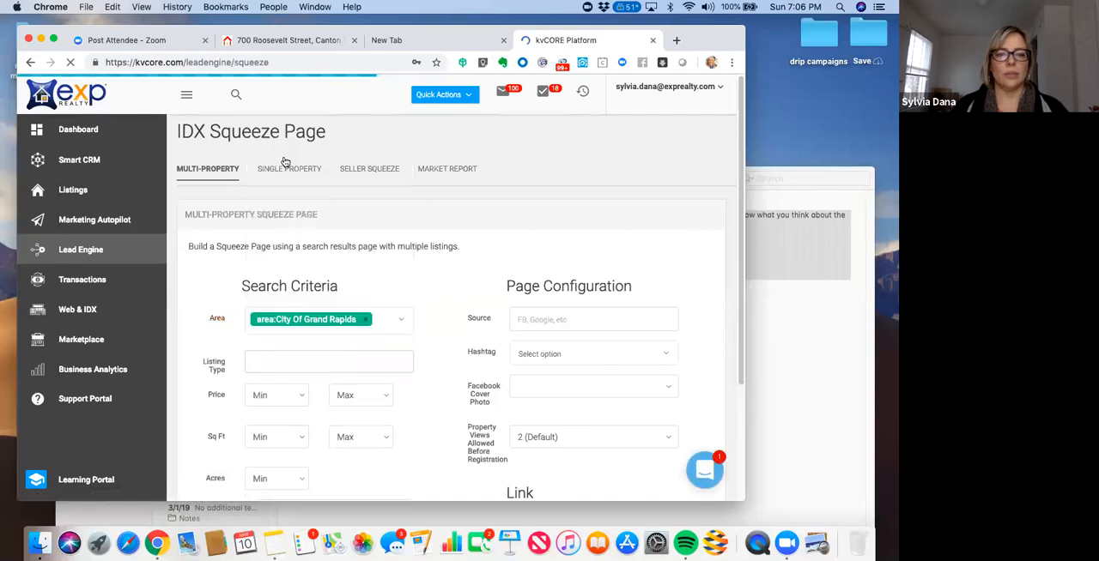
- Add Single Family and Condos as the listing types in the squeeze page's search criteria
scroll(333, 275, "down", 2)
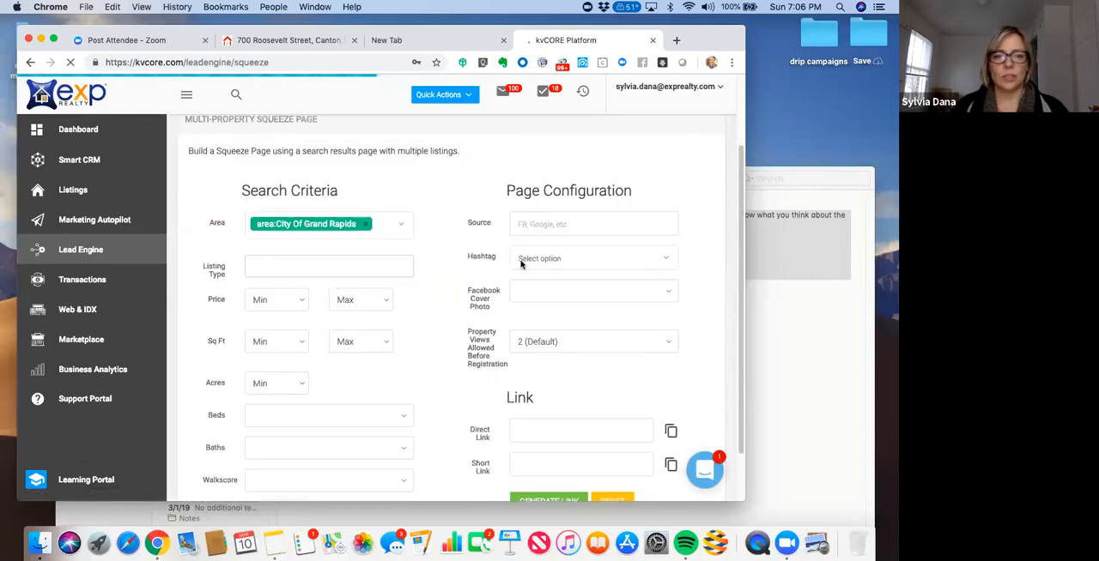
left_click(332, 268)
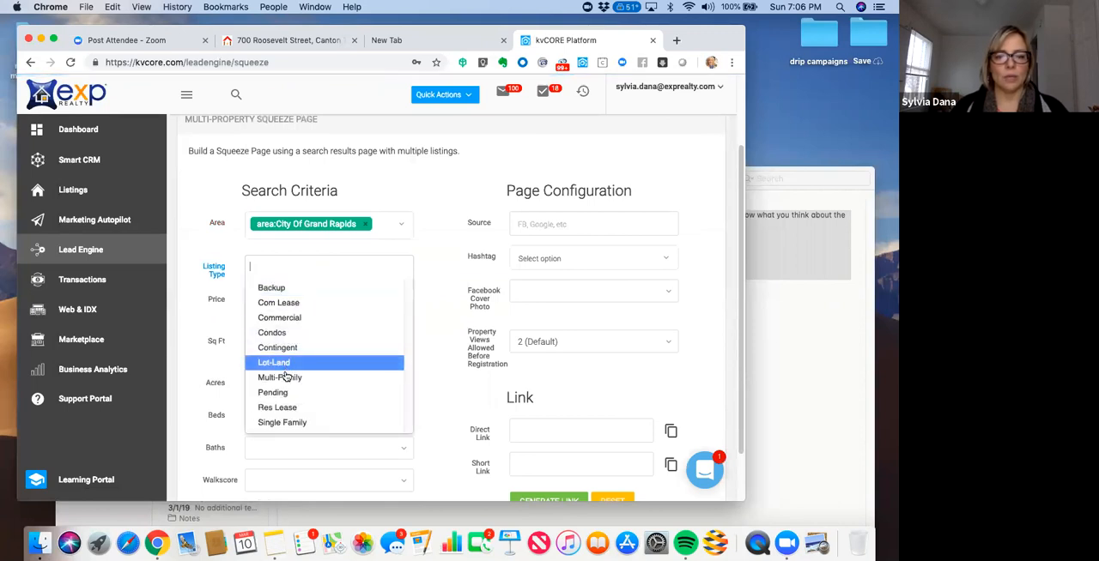
left_click(279, 422)
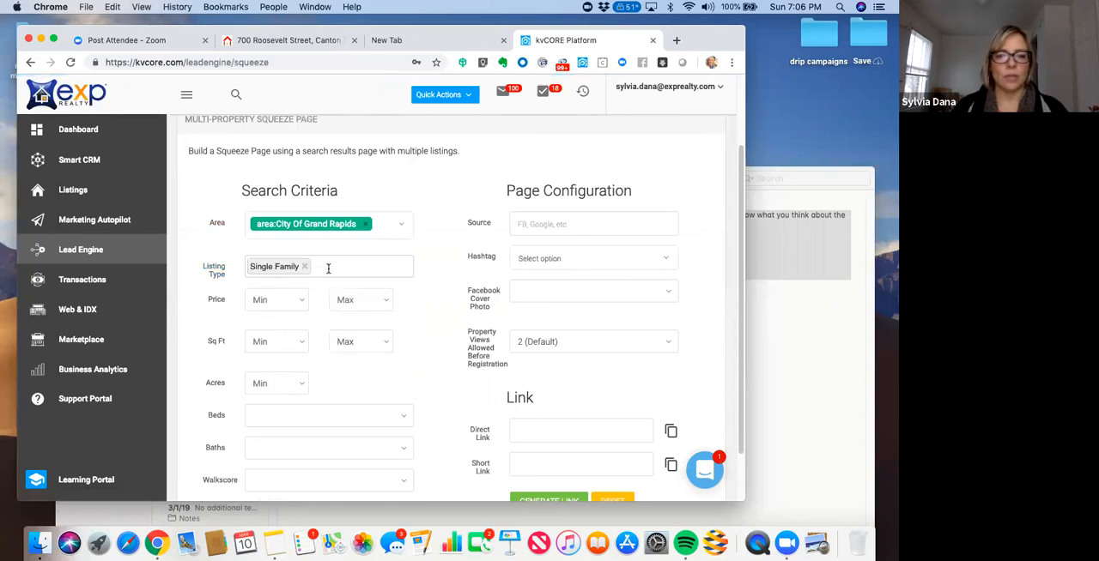
left_click(328, 269)
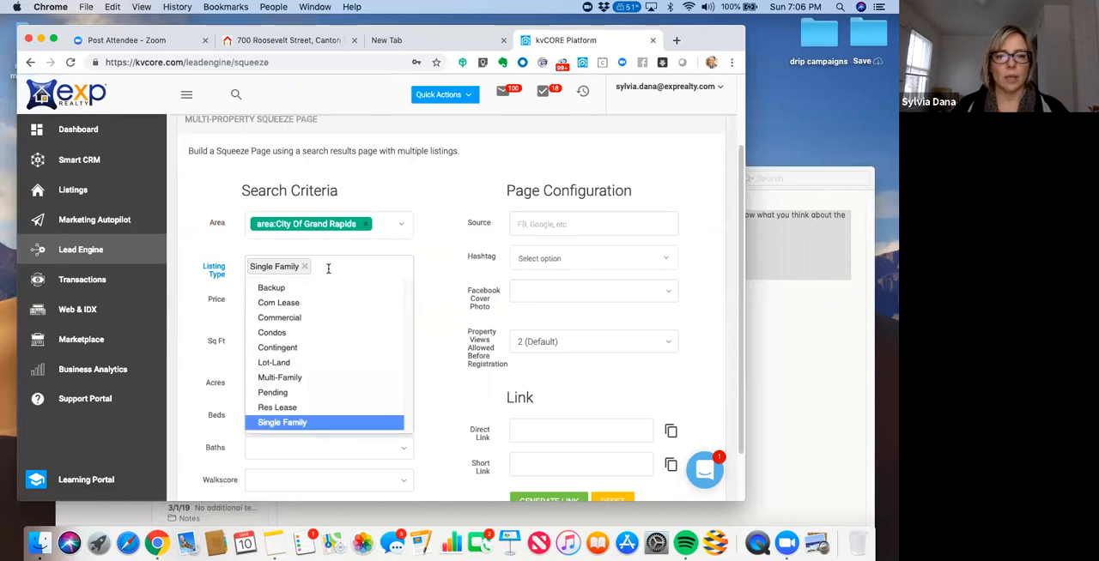
left_click(294, 334)
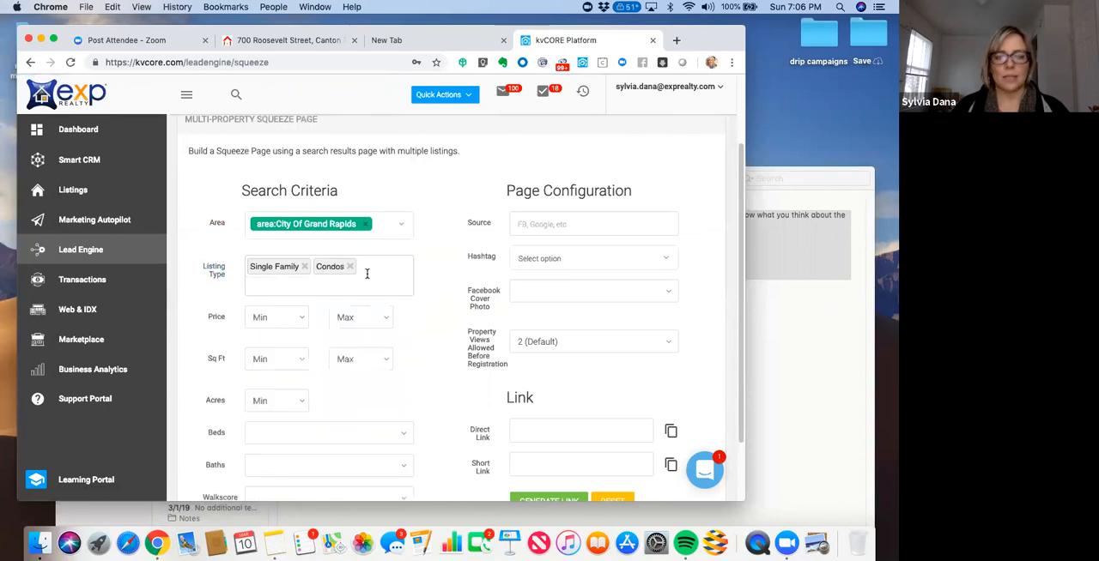
- Add Open House to the Options of the squeeze page's search criteria
left_click_drag(739, 206, 733, 287)
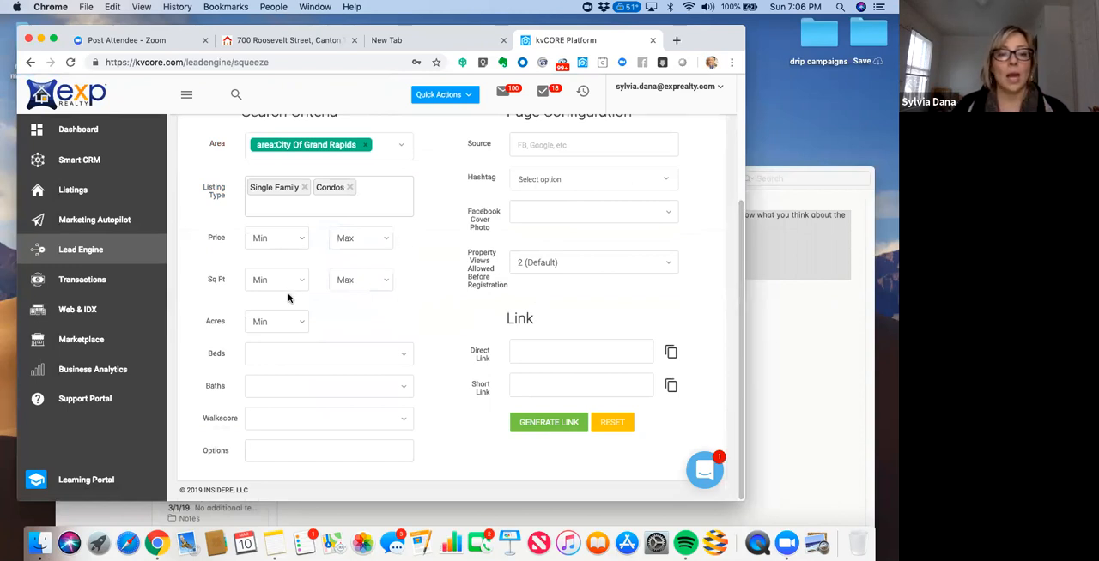
left_click(272, 452)
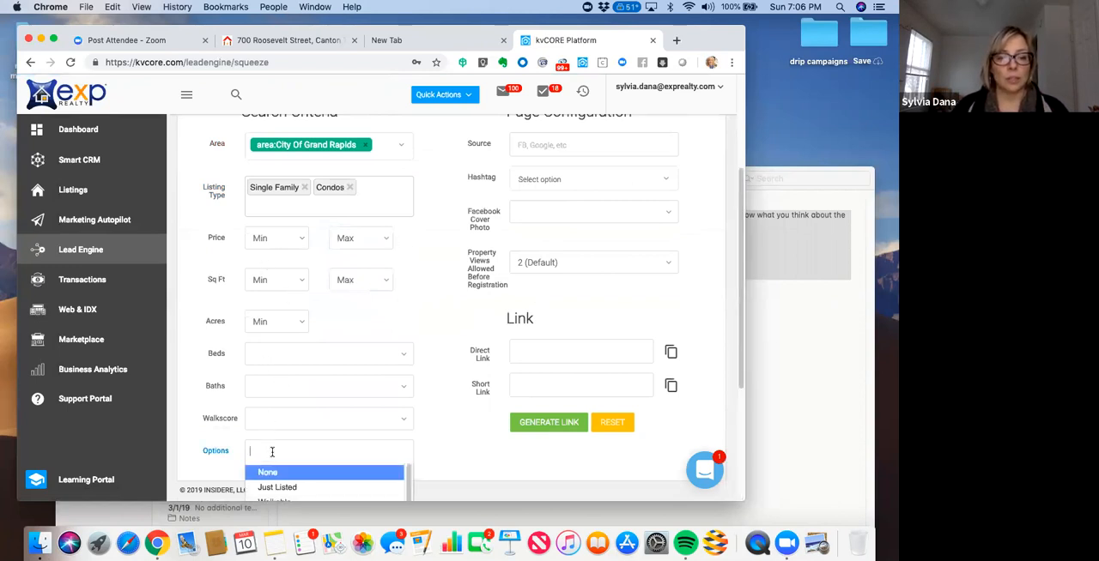
left_click_drag(740, 320, 737, 380)
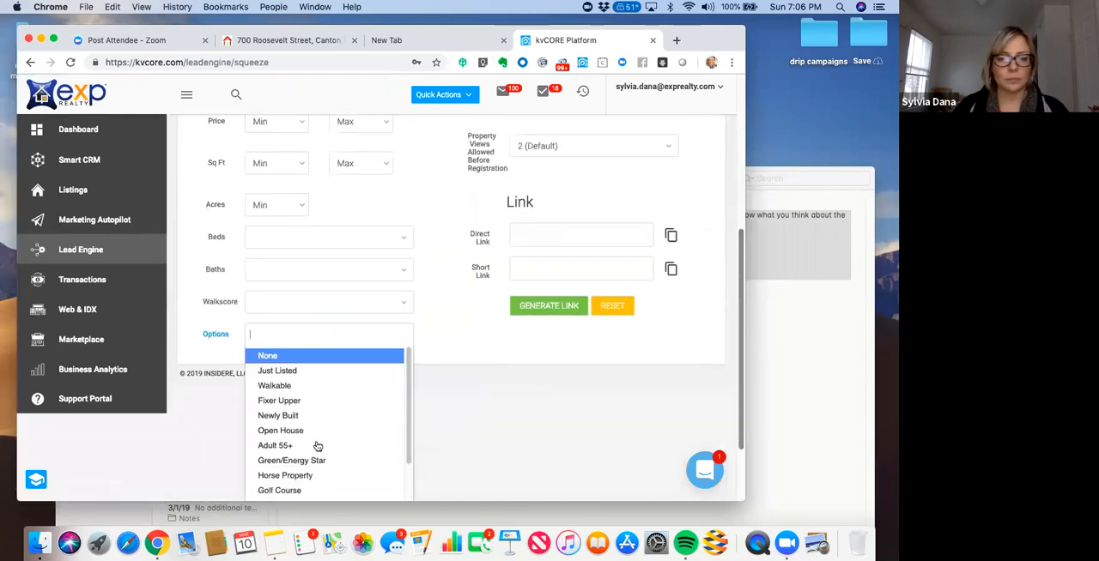
left_click(298, 431)
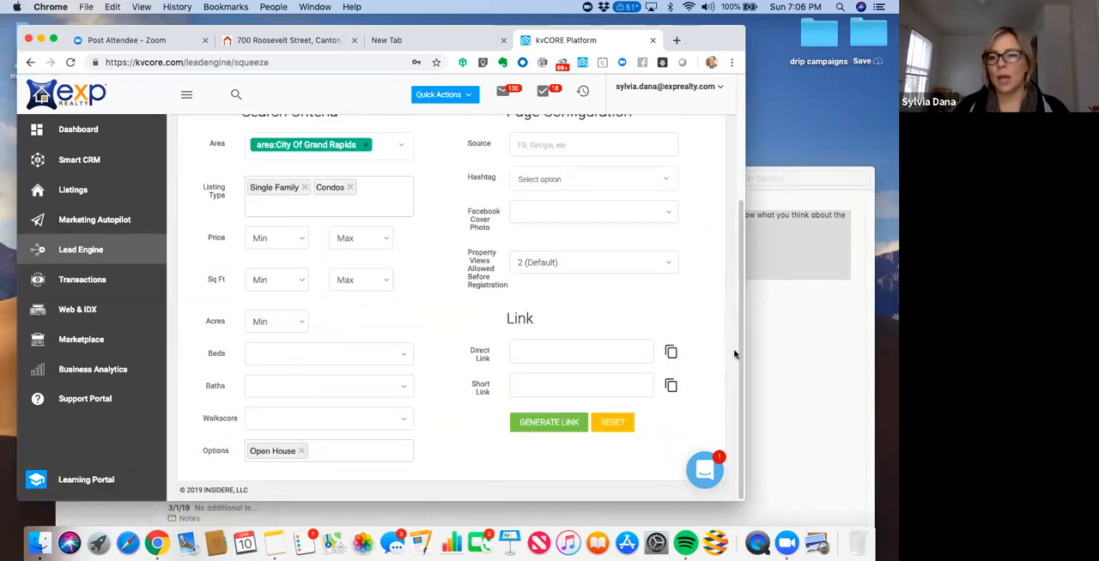
- Replace Open House with Just Listed in the search criteria's Options and set the page's Source to FB
left_click(302, 451)
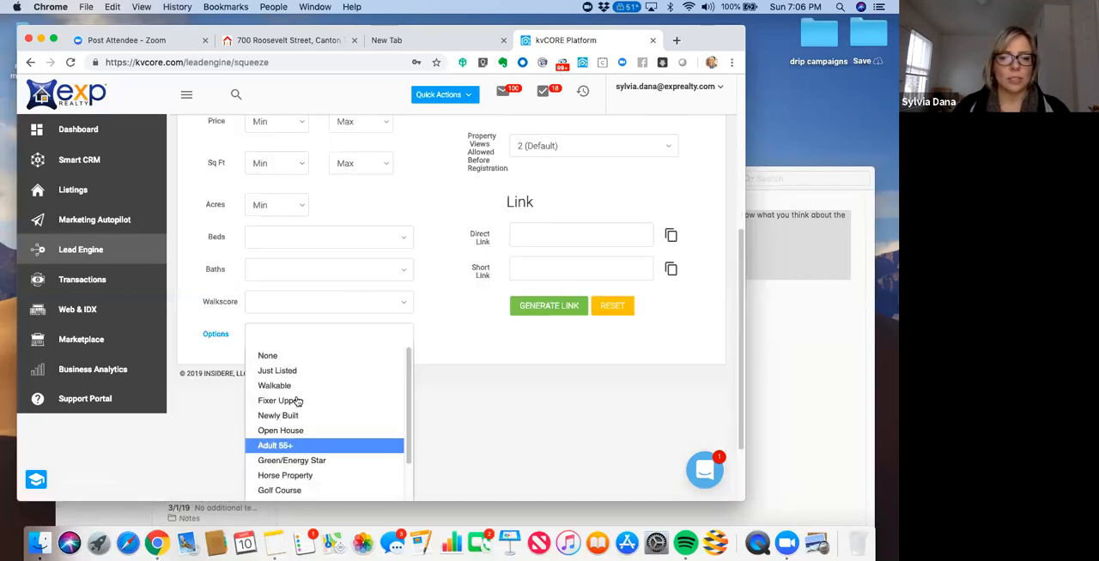
left_click(295, 371)
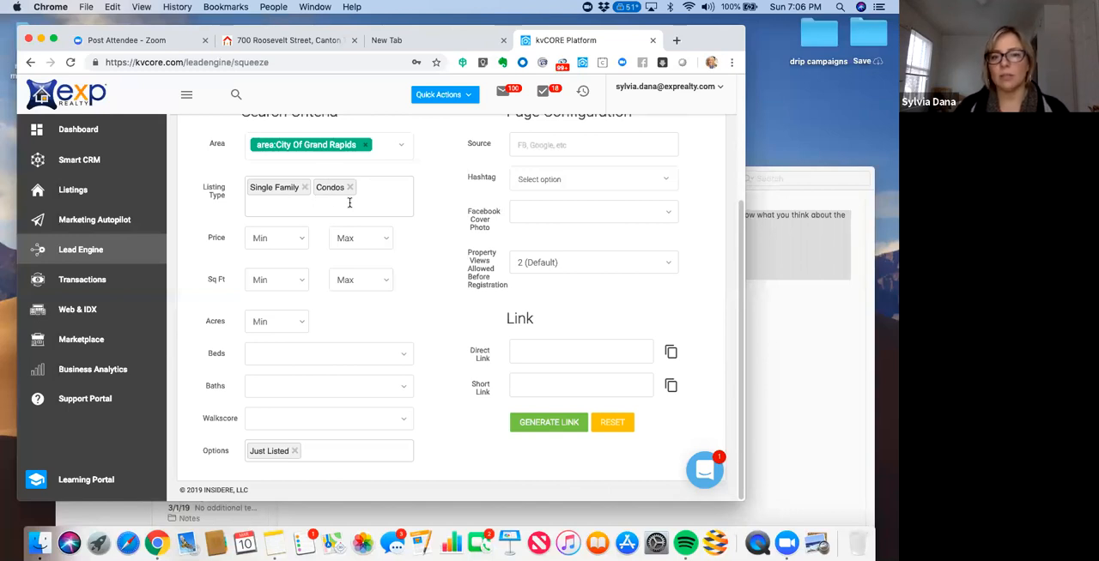
left_click_drag(741, 350, 742, 274)
left_click(571, 252)
type("FB")
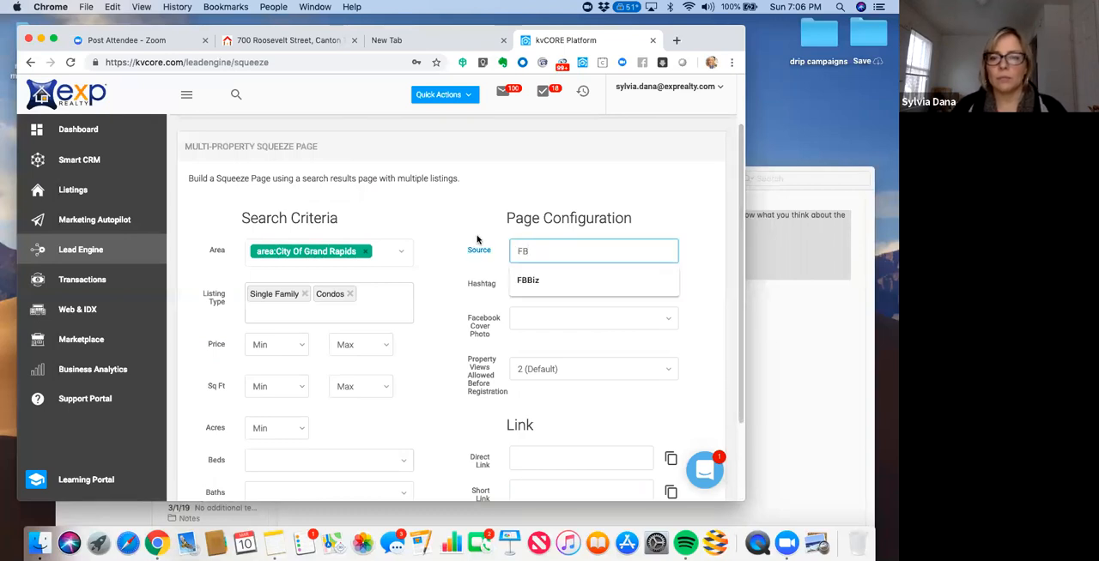
- Assign the FacebookBuyer hashtag to the squeeze page and set its Facebook Cover Photo to Use Listings From Search Results
left_click(540, 286)
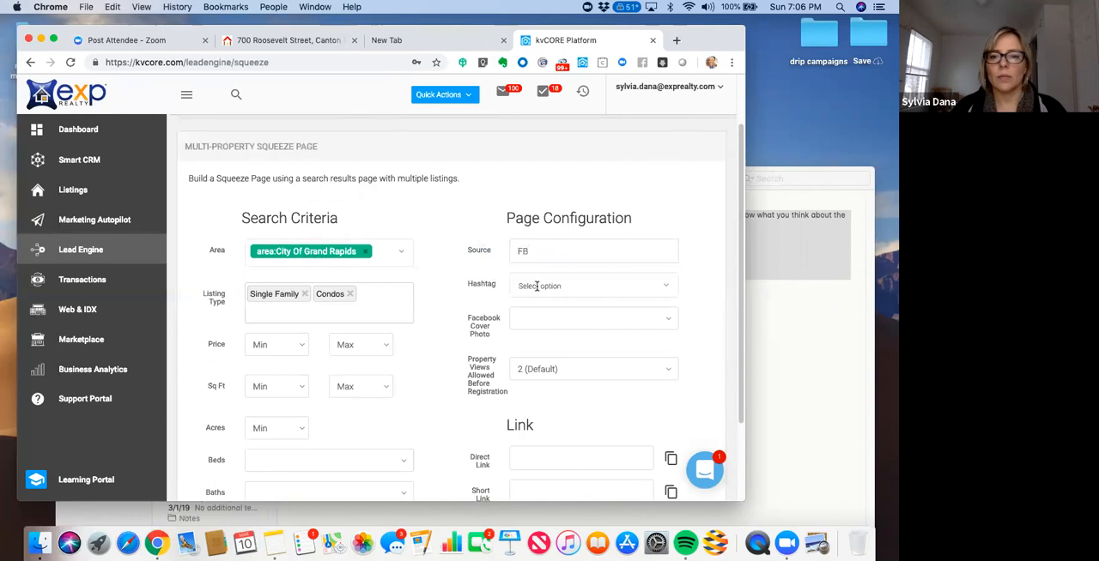
type("fa")
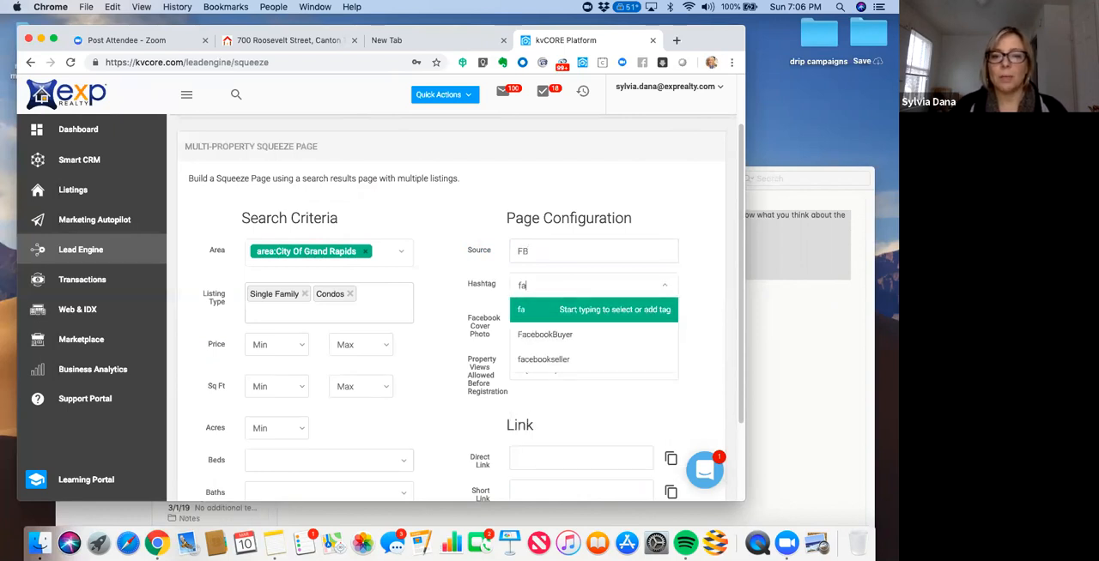
type("c")
left_click(545, 334)
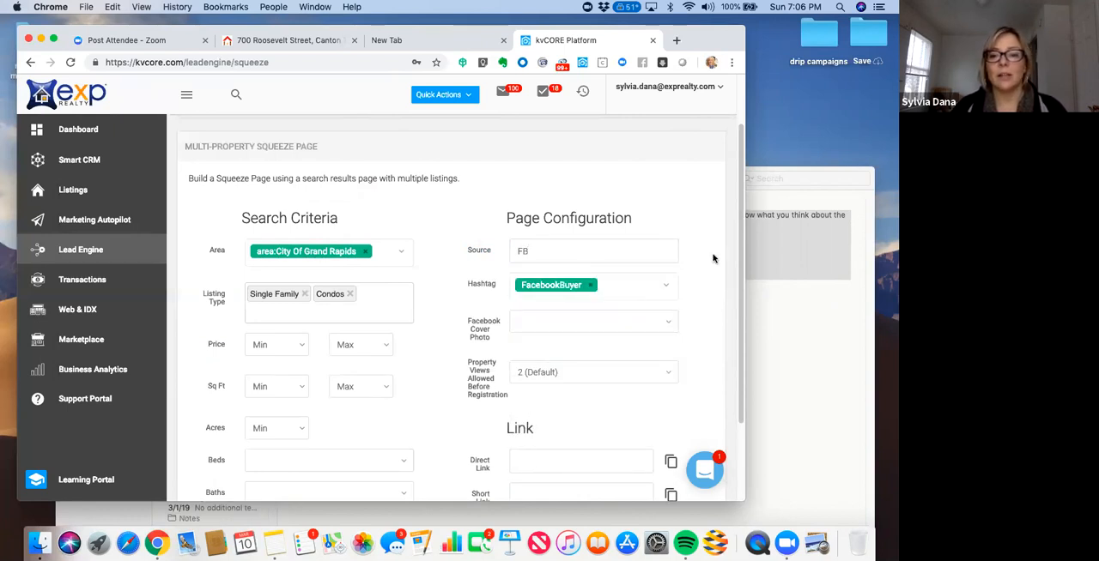
scroll(624, 244, "down", 2)
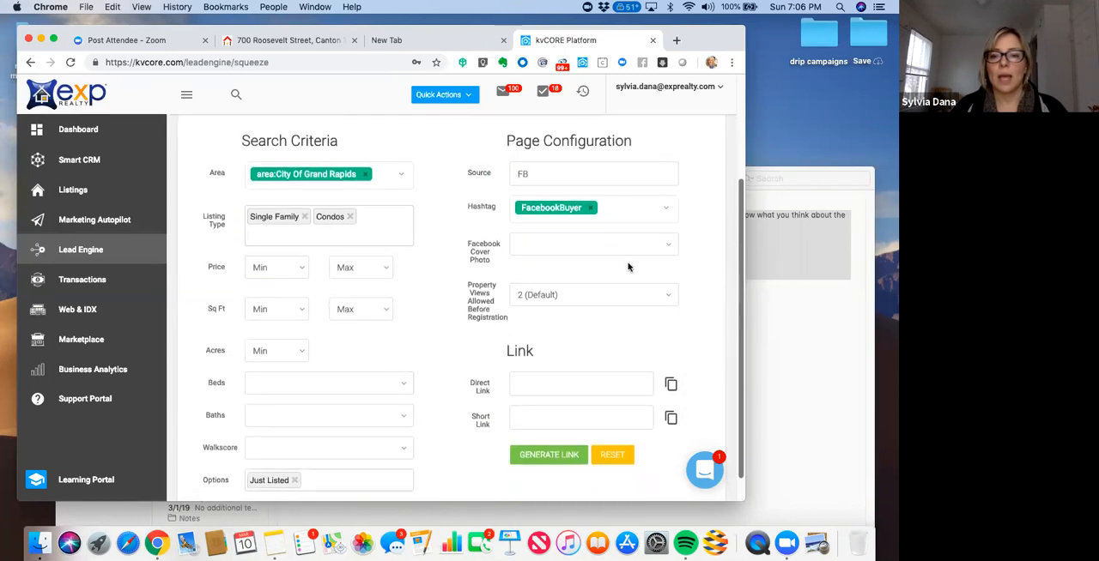
left_click(624, 244)
left_click(616, 239)
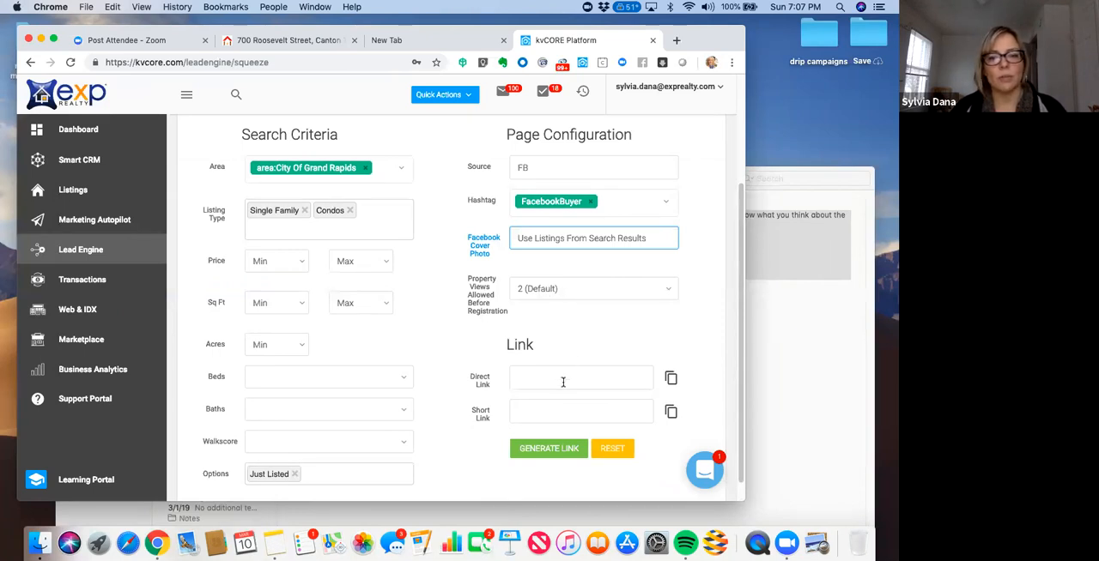
- Generate the squeeze page's links, copy the short link and open it in a new browser tab
left_click(557, 455)
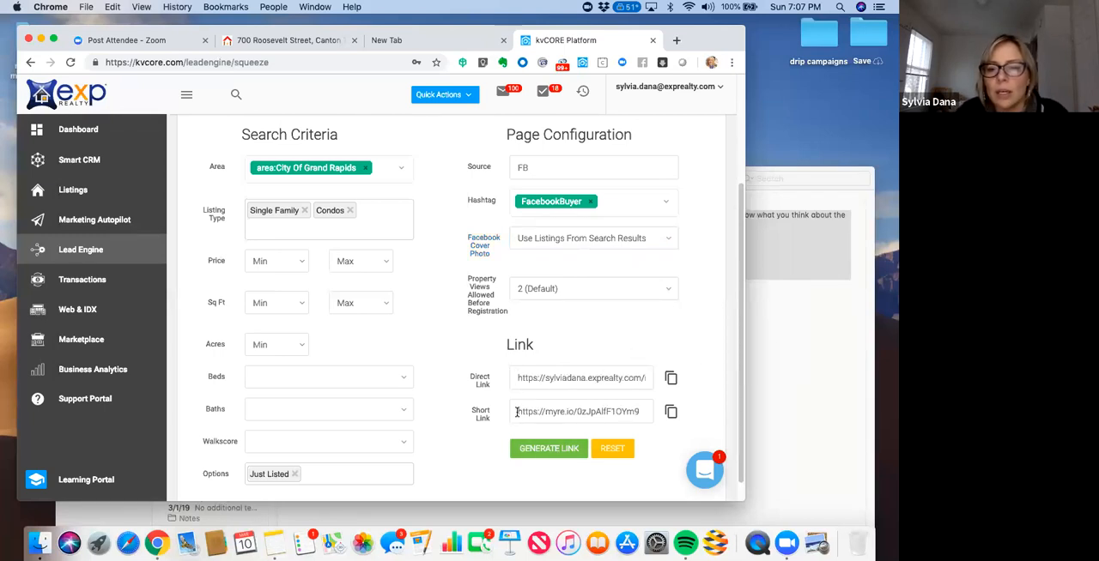
triple_click(636, 412)
key("cmd+c")
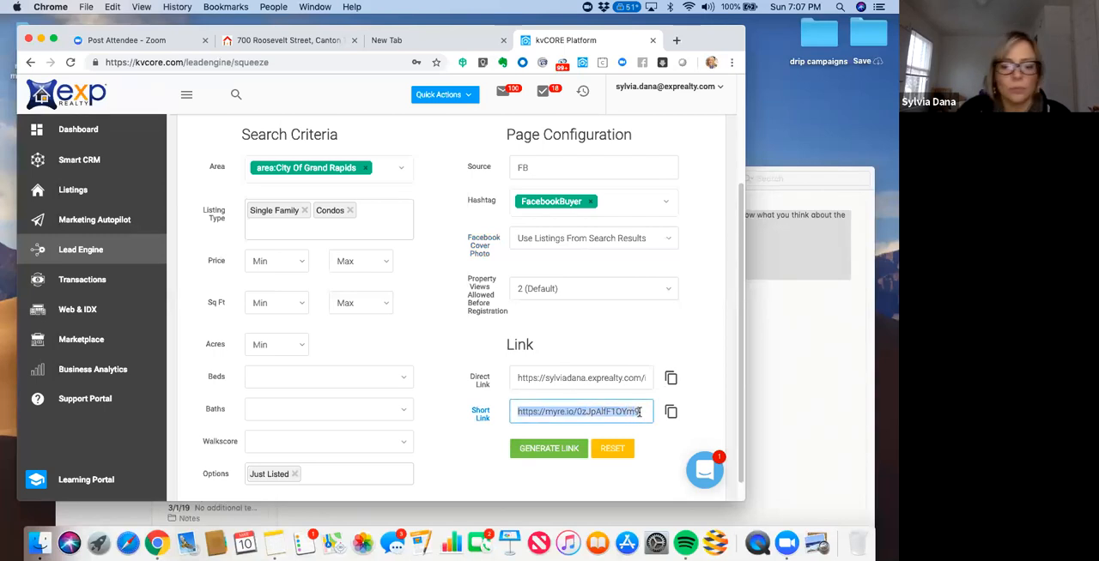
left_click(678, 41)
key("cmd+v")
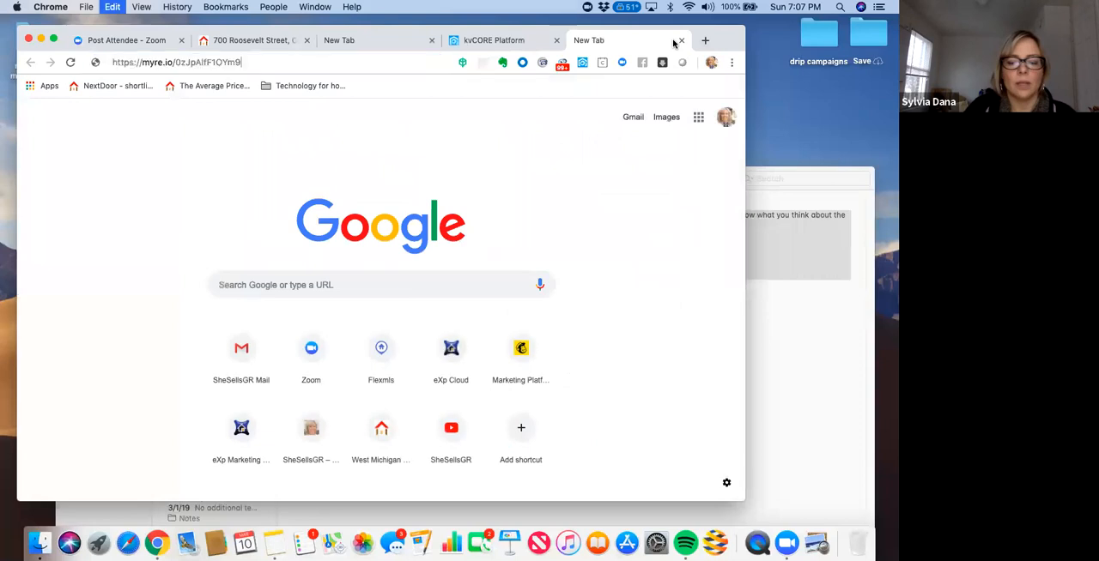
key("Return")
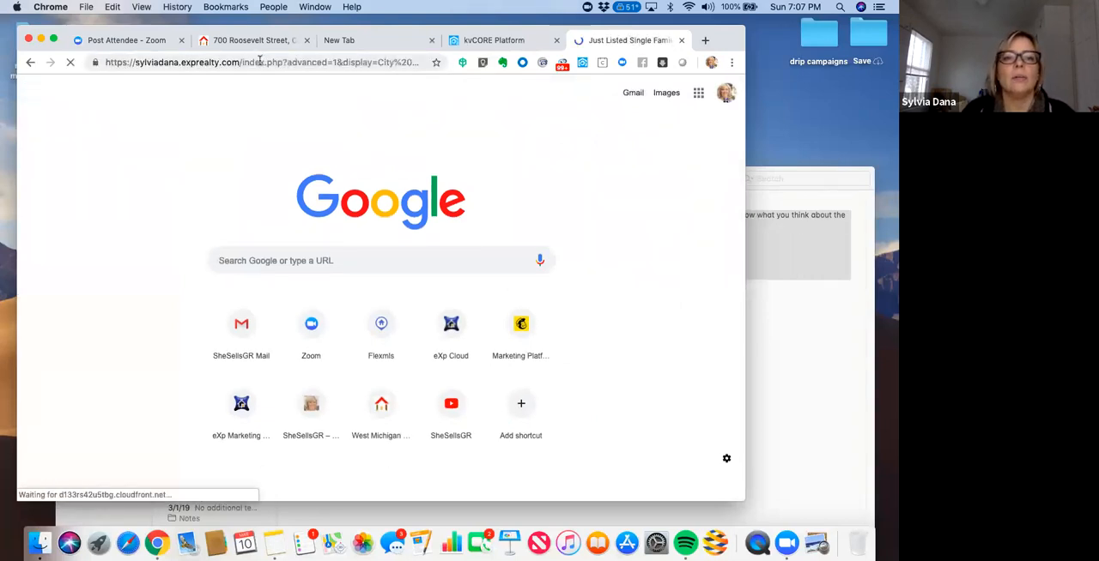
- Copy the full web address of the opened squeeze page and paste it into a new note in Notes
left_click_drag(305, 60, 422, 63)
left_click(394, 62)
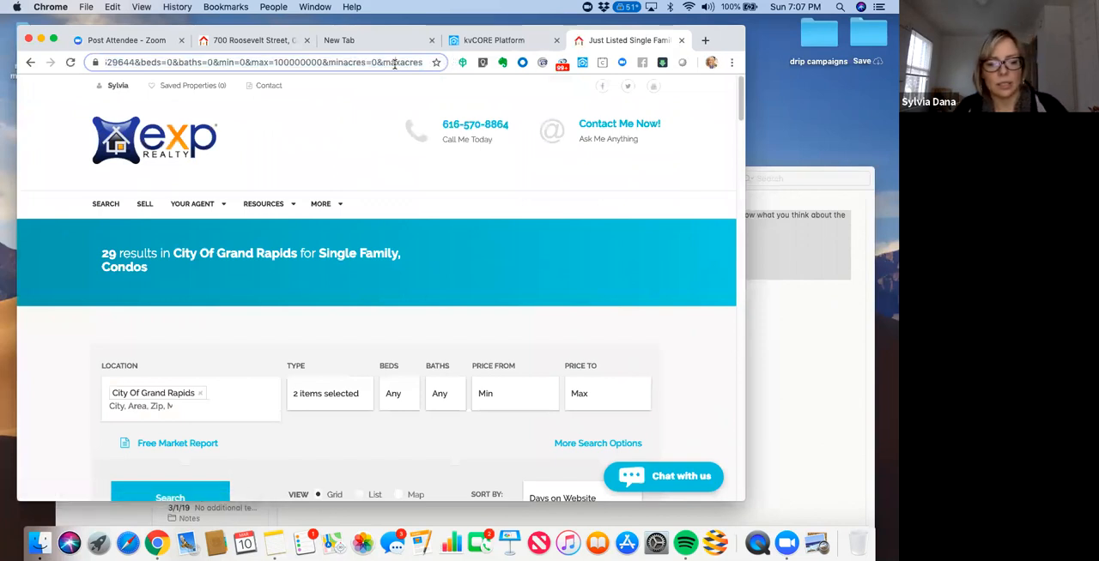
key("super+a")
key("super+c")
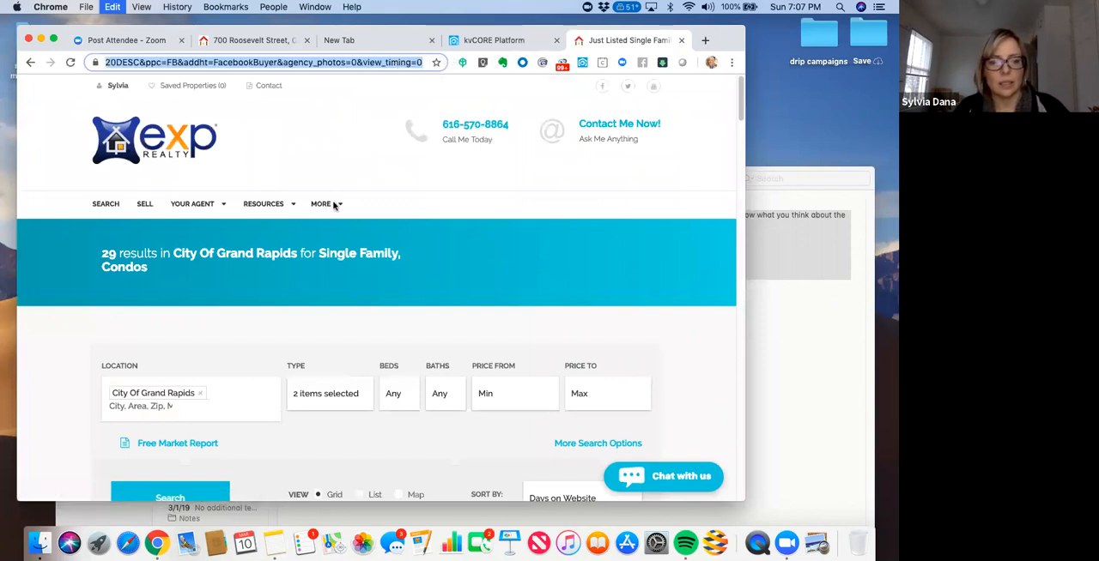
left_click(270, 547)
left_click(246, 178)
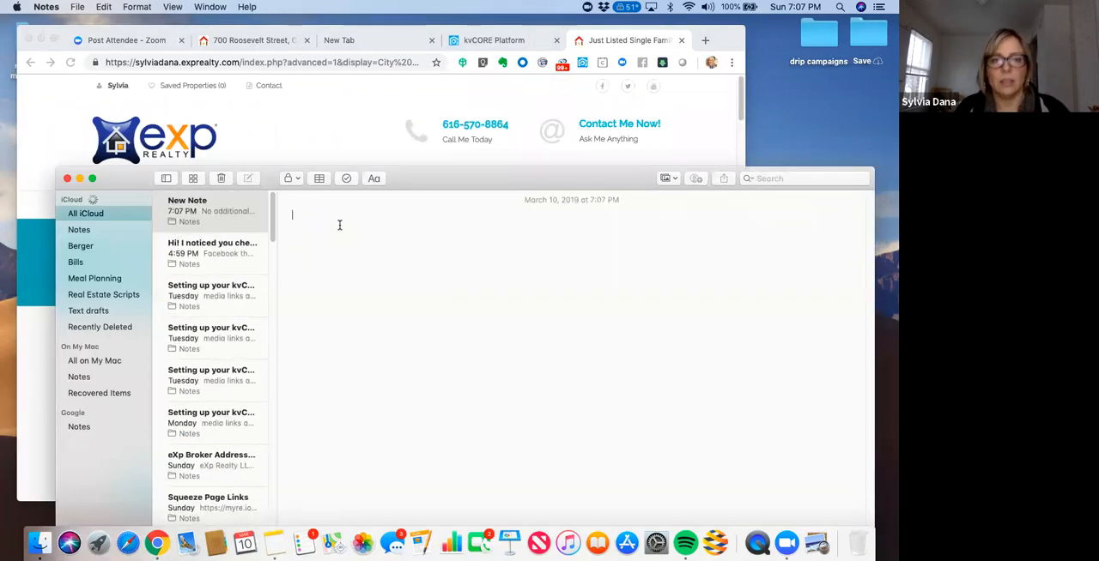
key("super+v")
- Move and resize the Notes window to examine the pasted address's search parameters, and close it to return to Chrome
left_click_drag(375, 163, 215, 119)
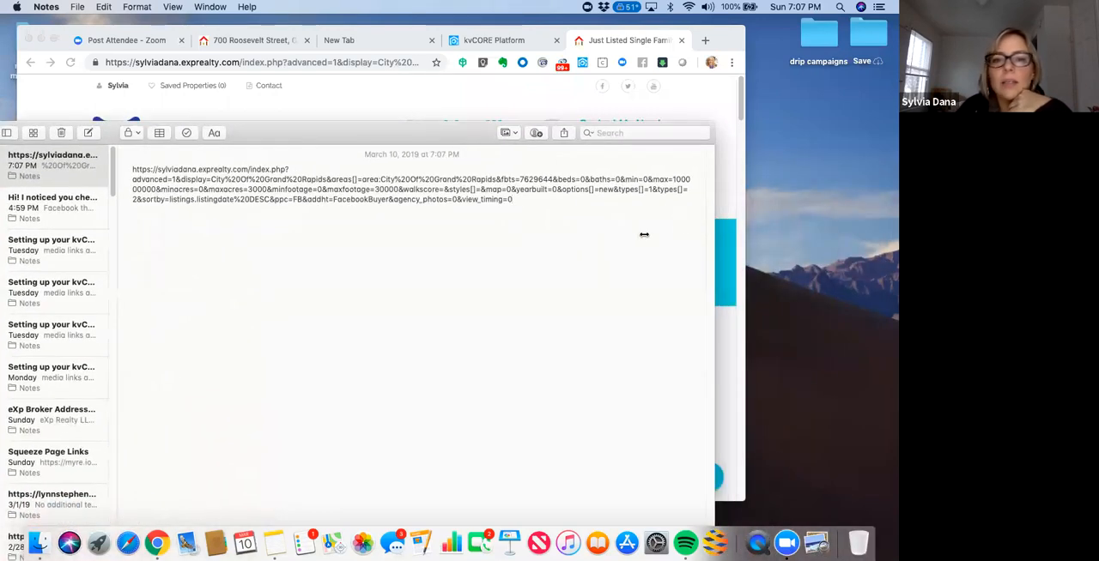
left_click_drag(644, 235, 541, 267)
left_click_drag(314, 132, 488, 100)
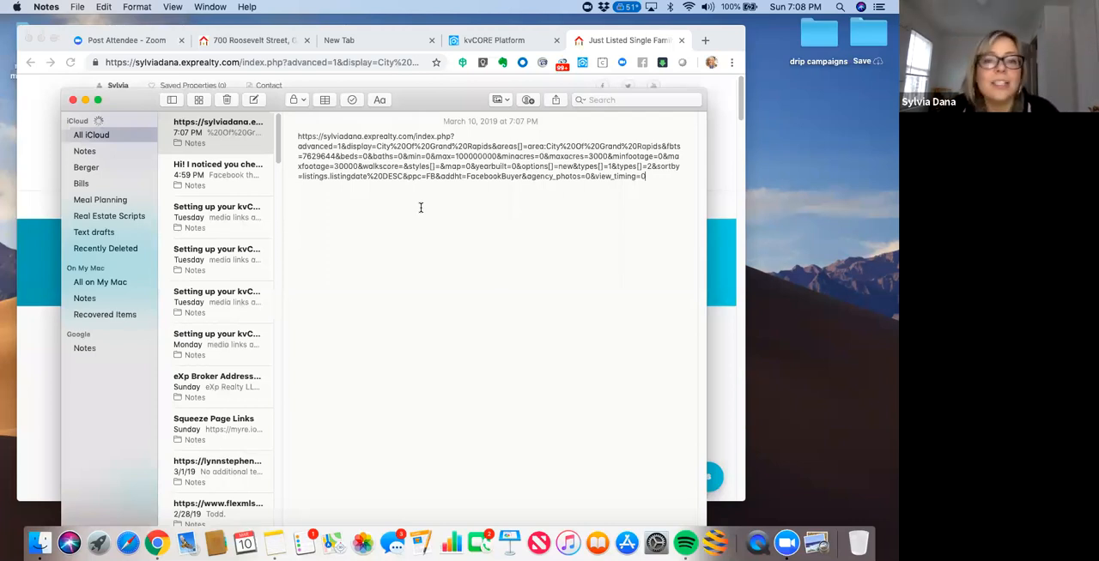
left_click(72, 100)
left_click(645, 64)
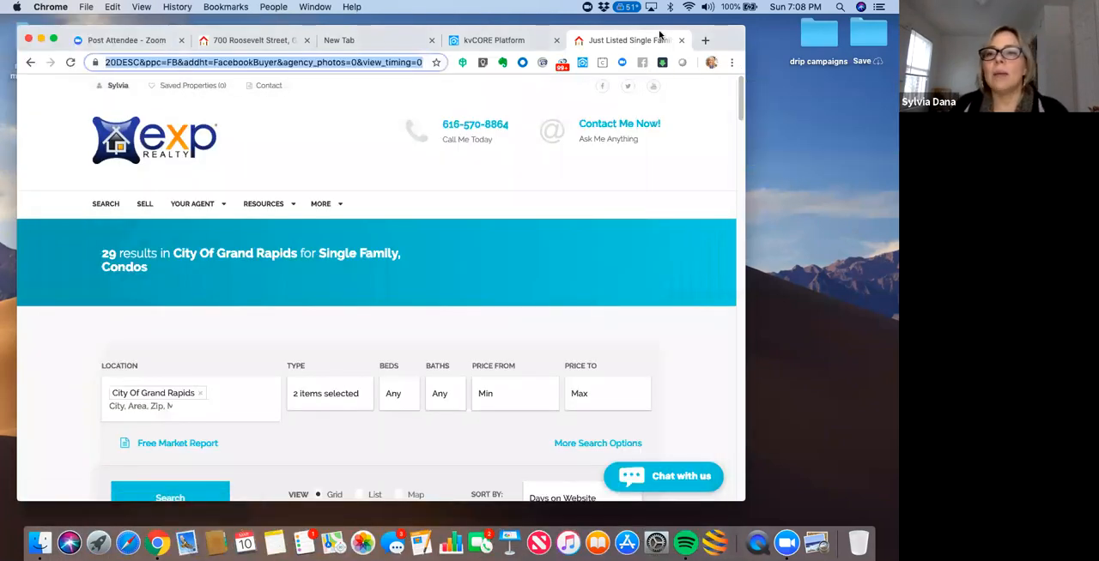